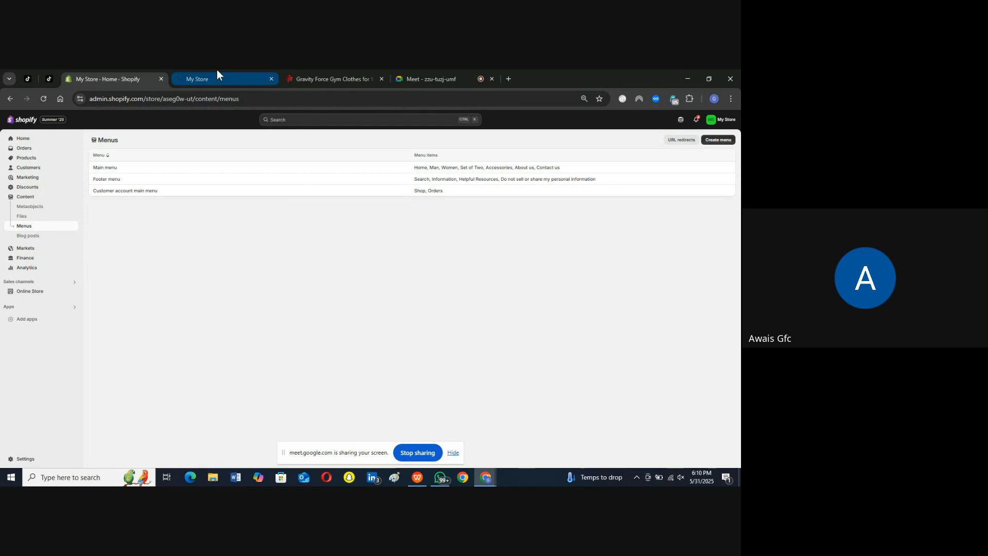
Step: Check the storefront's Man T-Shirts and Women Leggings collection pages through the header navigation
scroll(90, 162, up, 5)
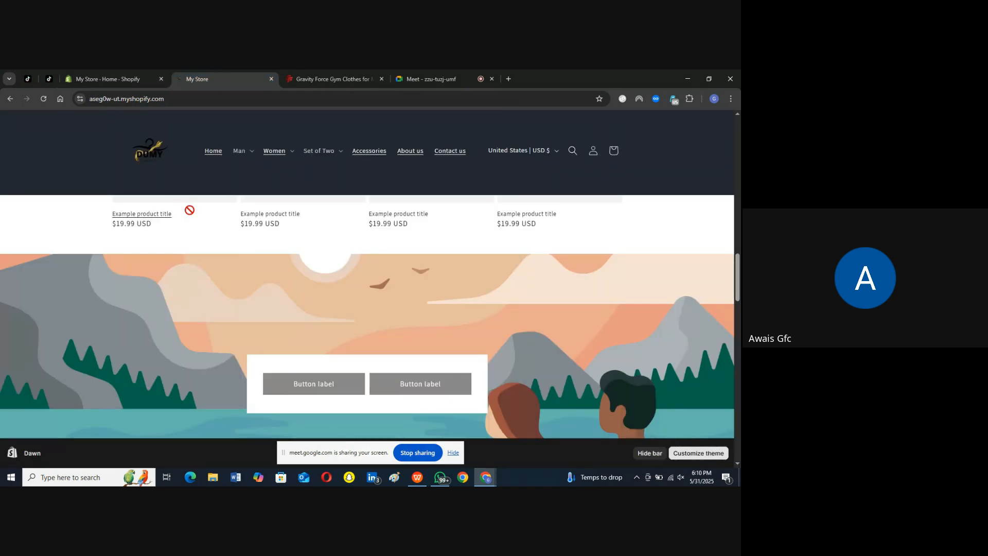
scroll(129, 160, up, 5)
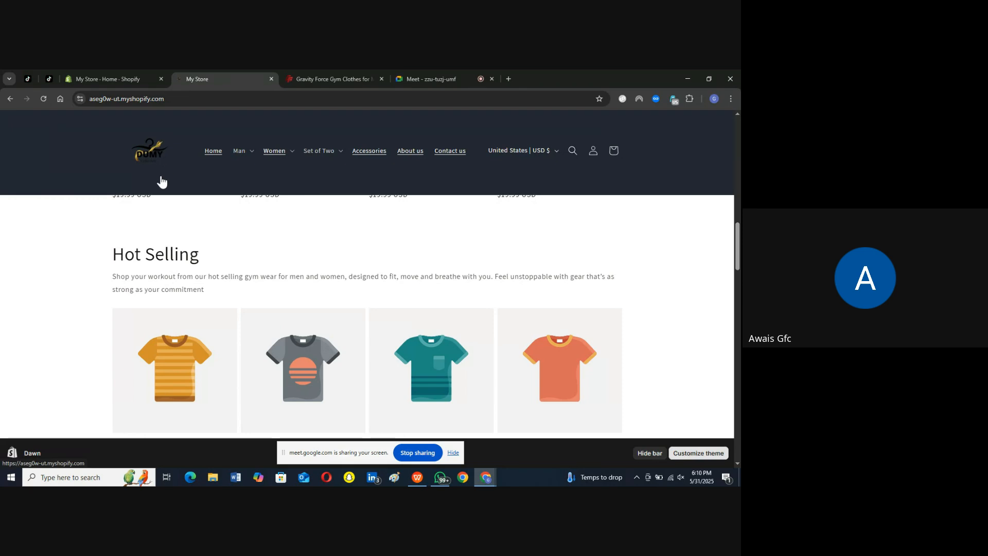
scroll(157, 185, up, 3)
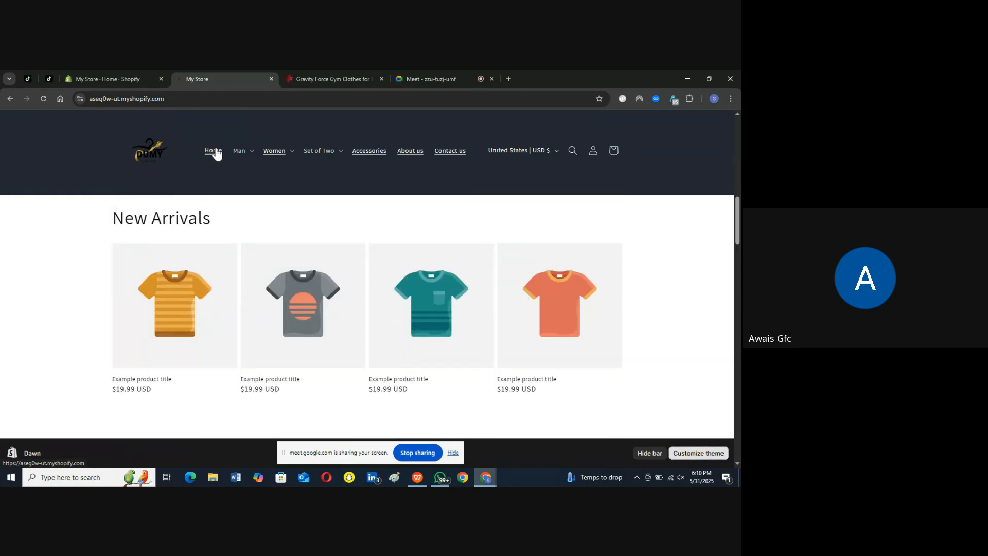
click(241, 153)
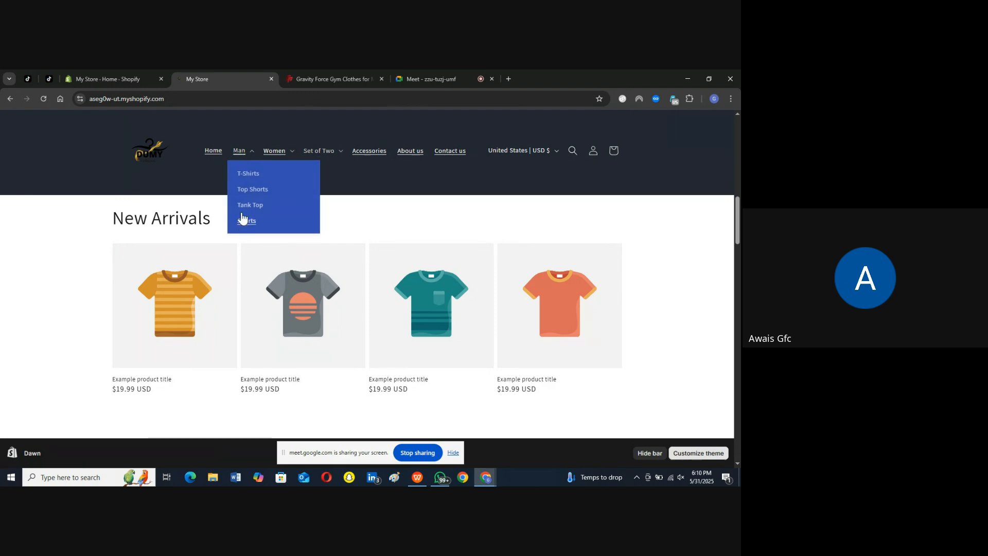
click(252, 178)
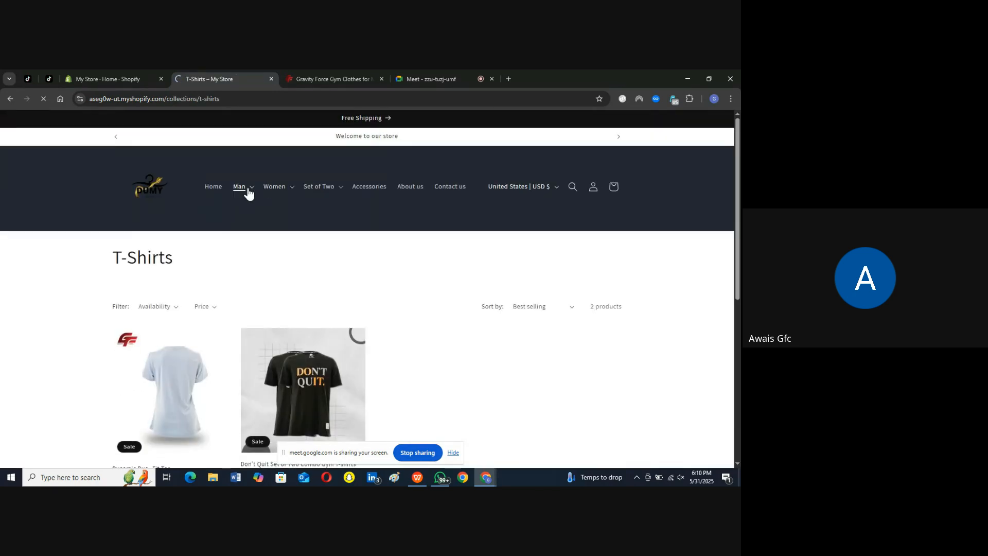
click(277, 188)
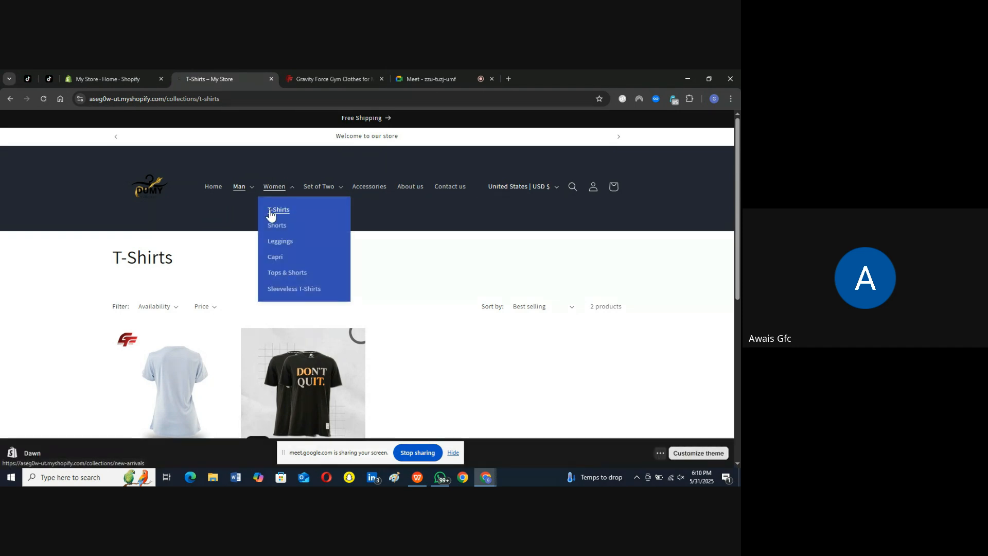
click(277, 242)
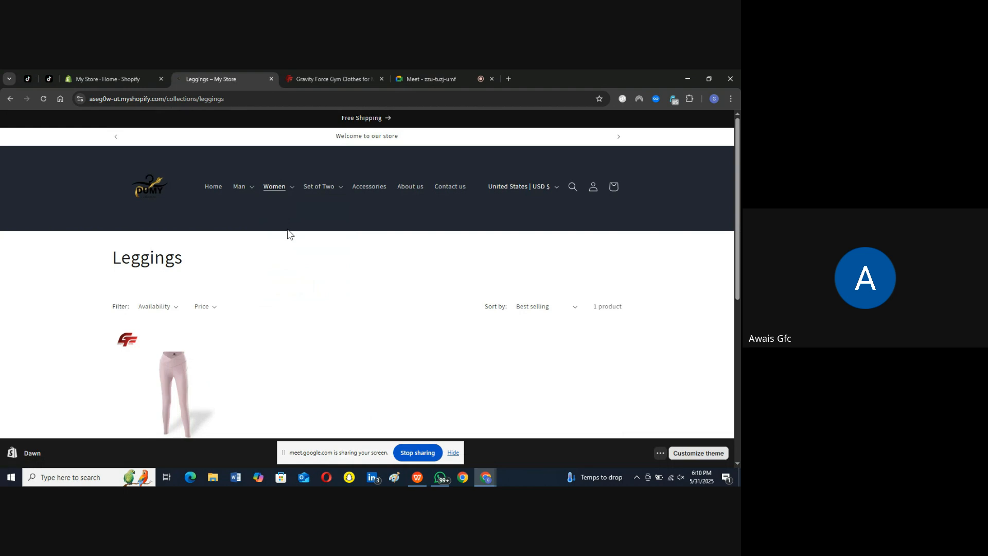
Step: Check the Set of Two collection pages for Man and Women, follow the Accessories link, and return to the home page
click(322, 188)
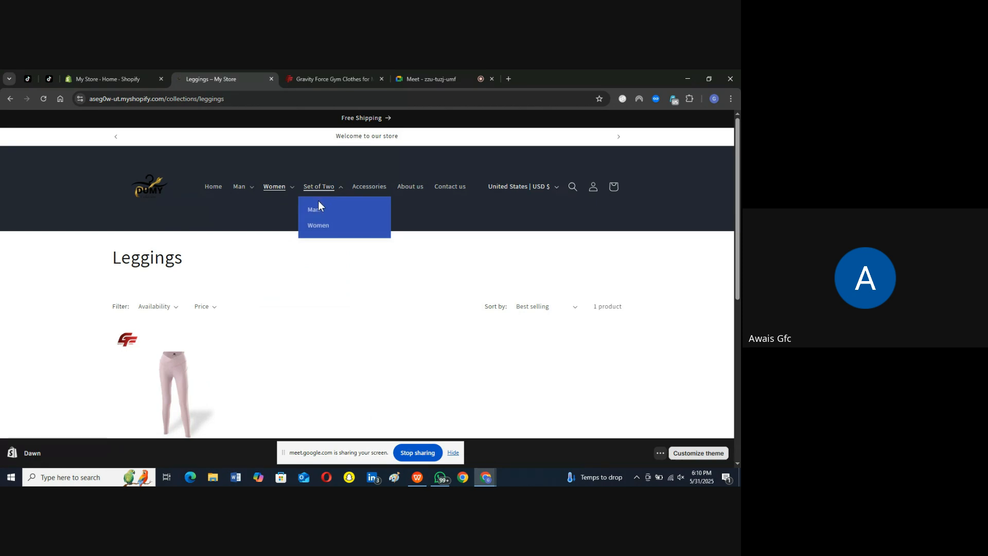
click(316, 209)
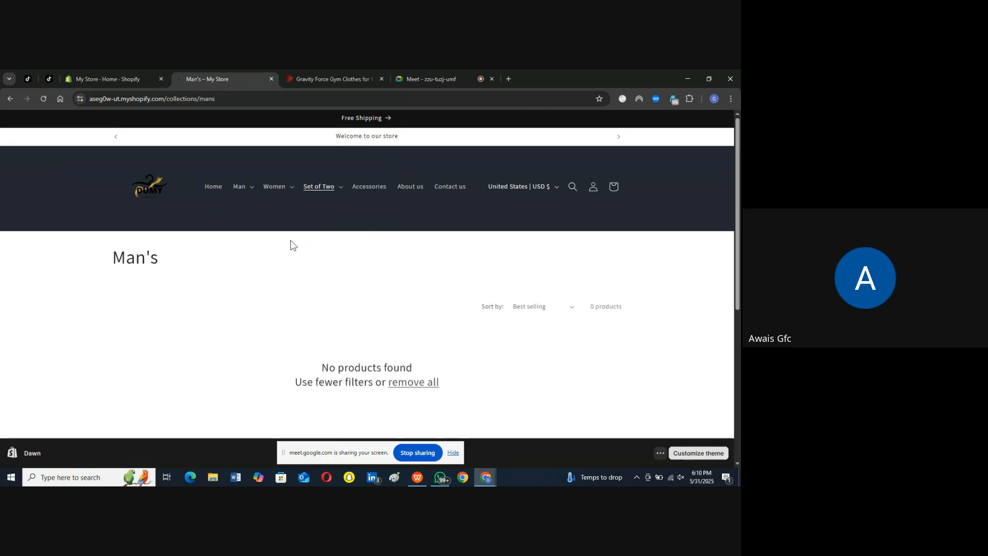
click(324, 190)
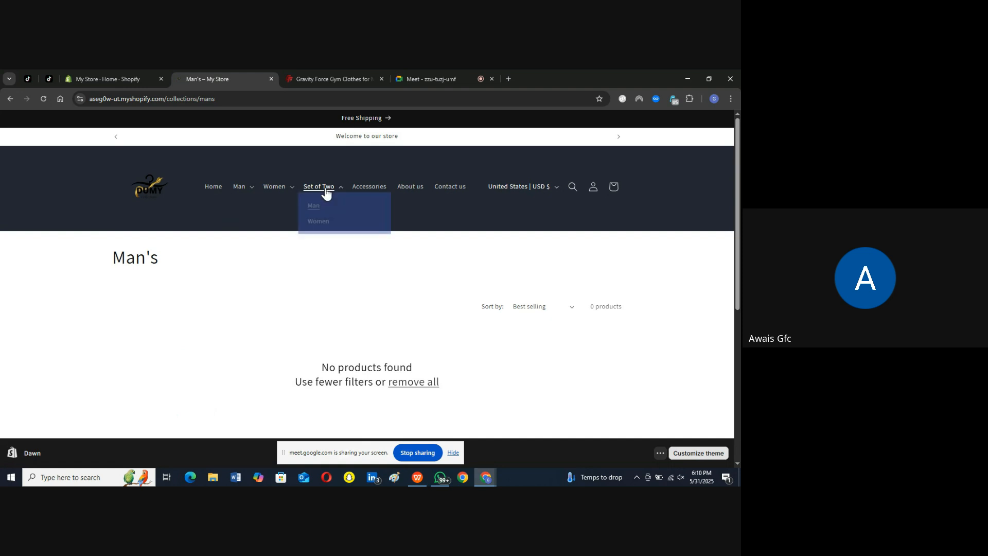
click(323, 226)
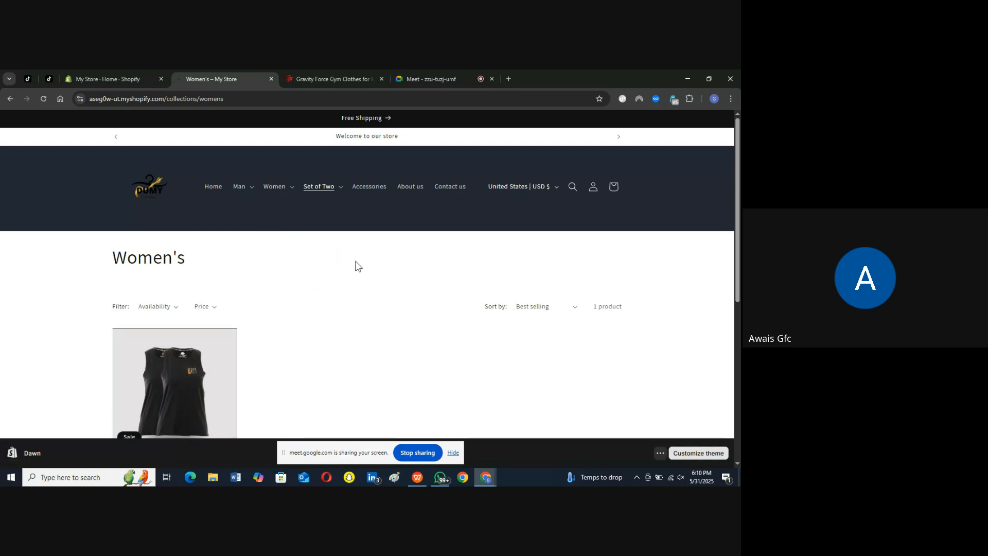
click(369, 189)
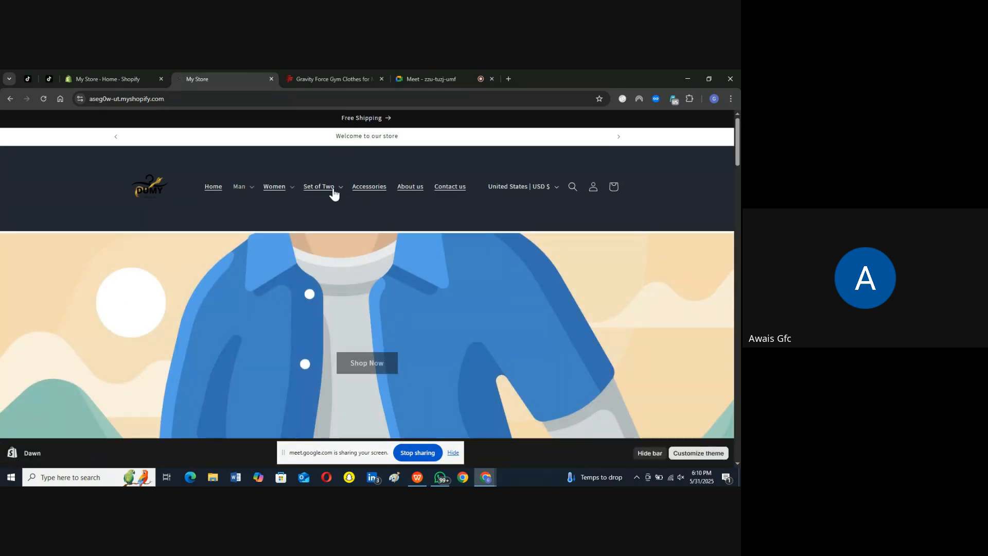
click(314, 188)
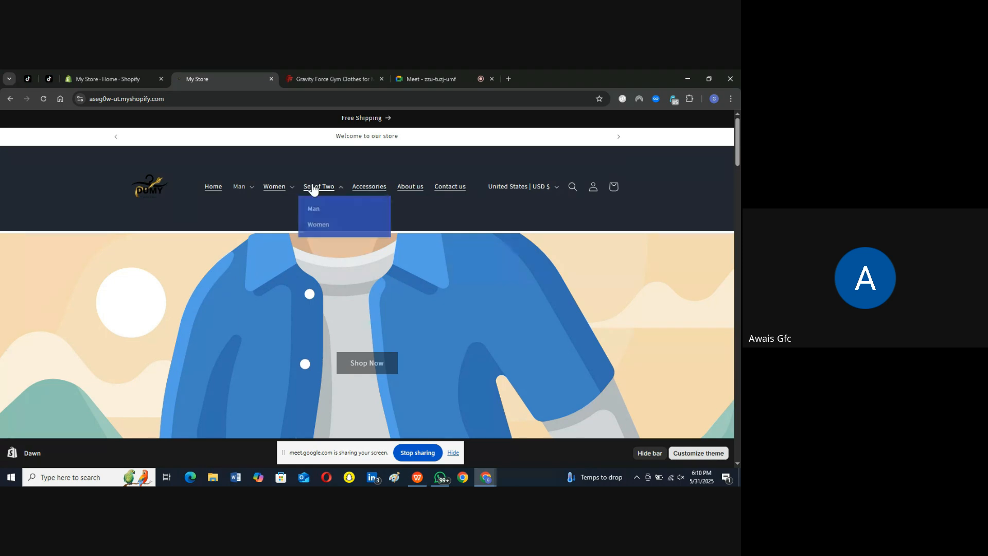
click(212, 192)
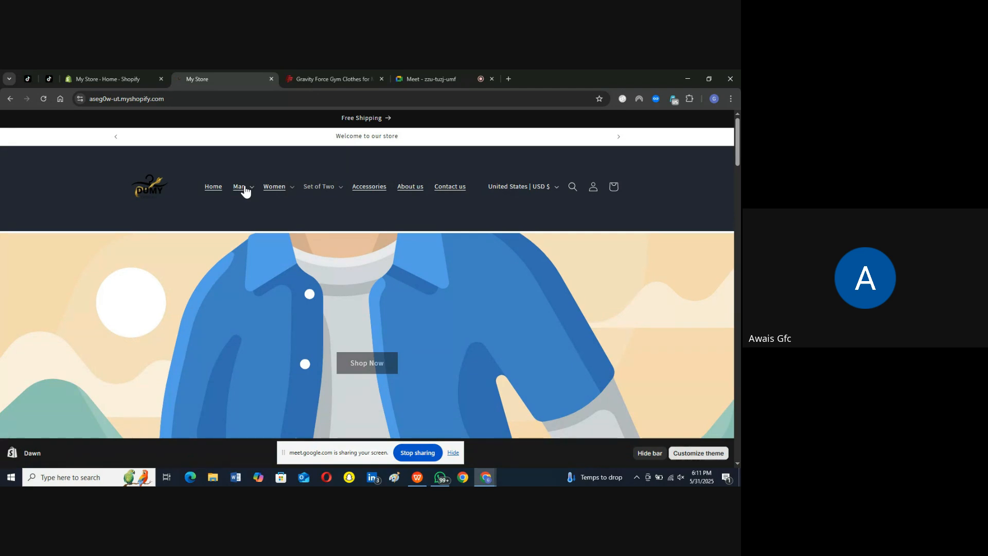
Step: Open the Dawn theme for customization and delete the hidden featured collection above the slideshow on the home page
click(104, 80)
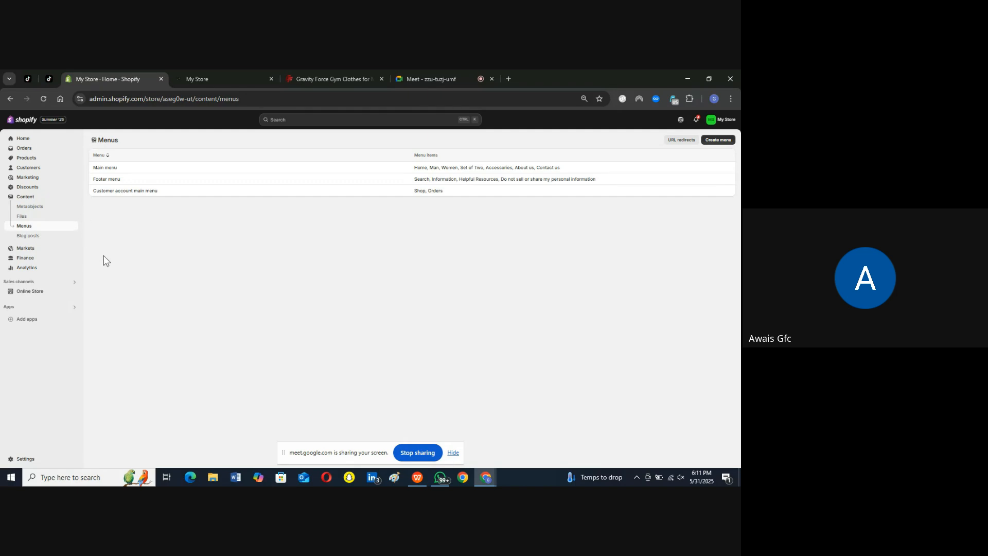
click(38, 292)
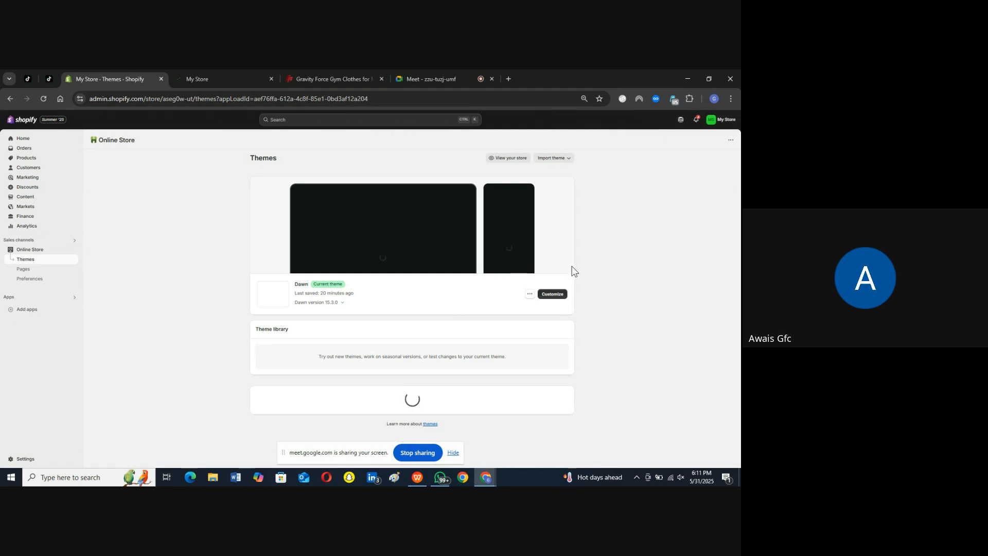
click(550, 293)
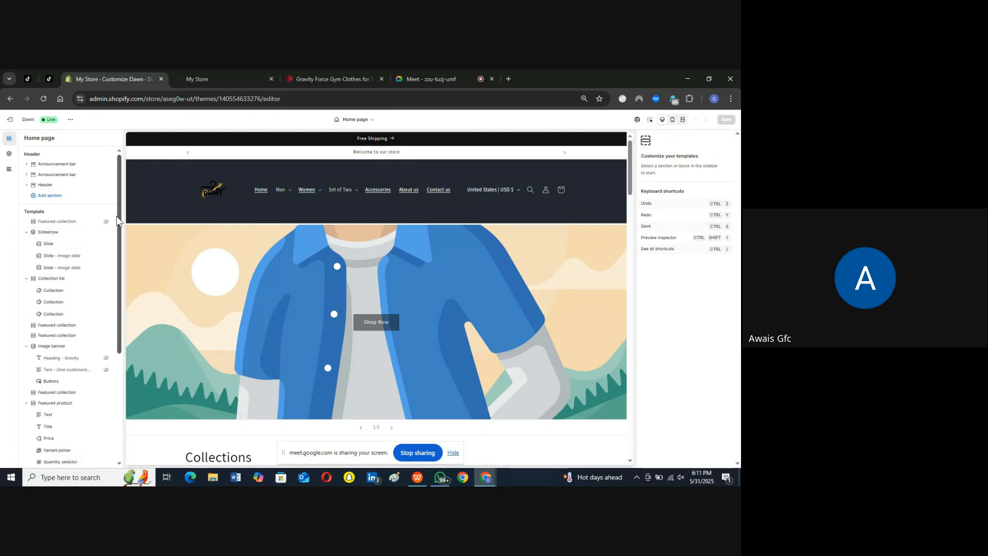
click(97, 222)
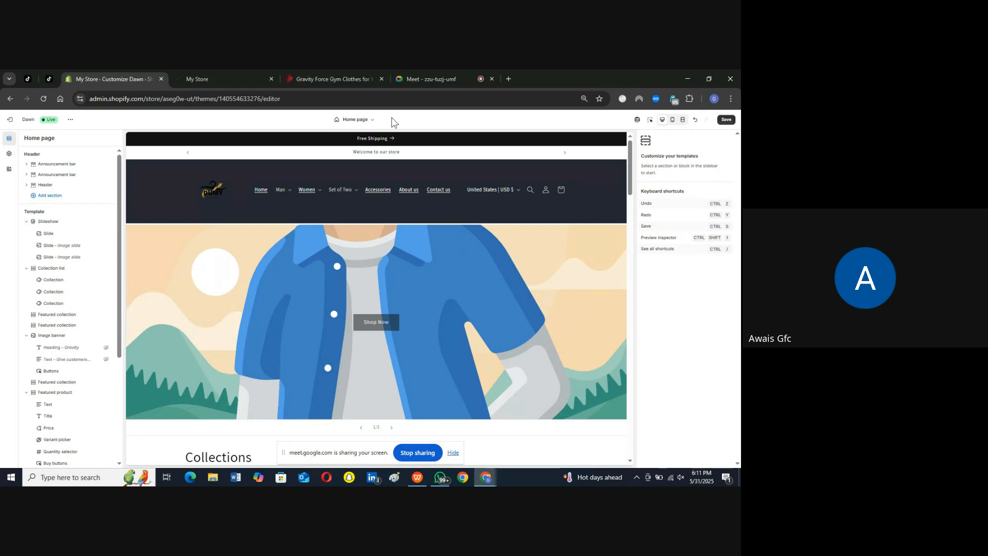
Step: View the Gravity Force reference site and the storefront, and open the settings of the slideshow's first slide in the theme editor
click(317, 78)
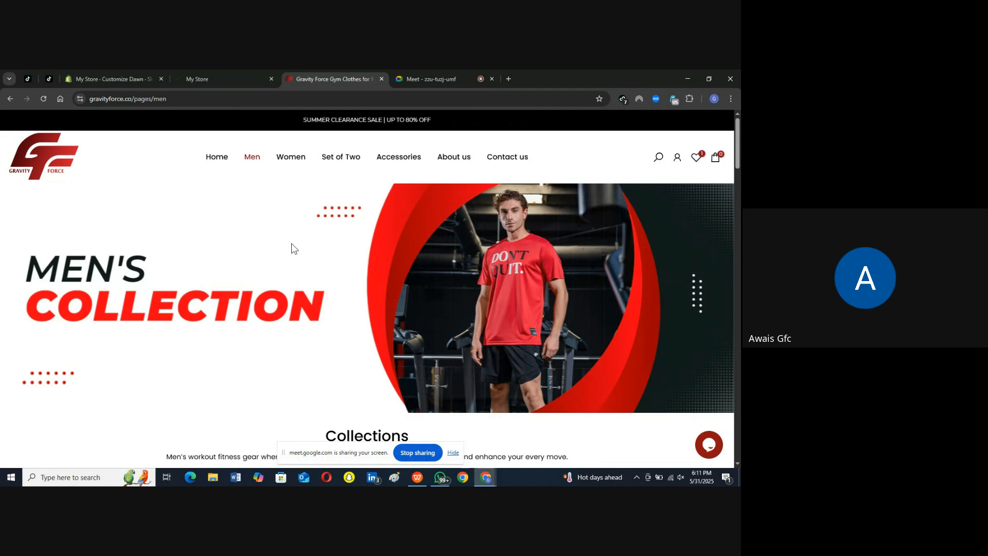
click(215, 82)
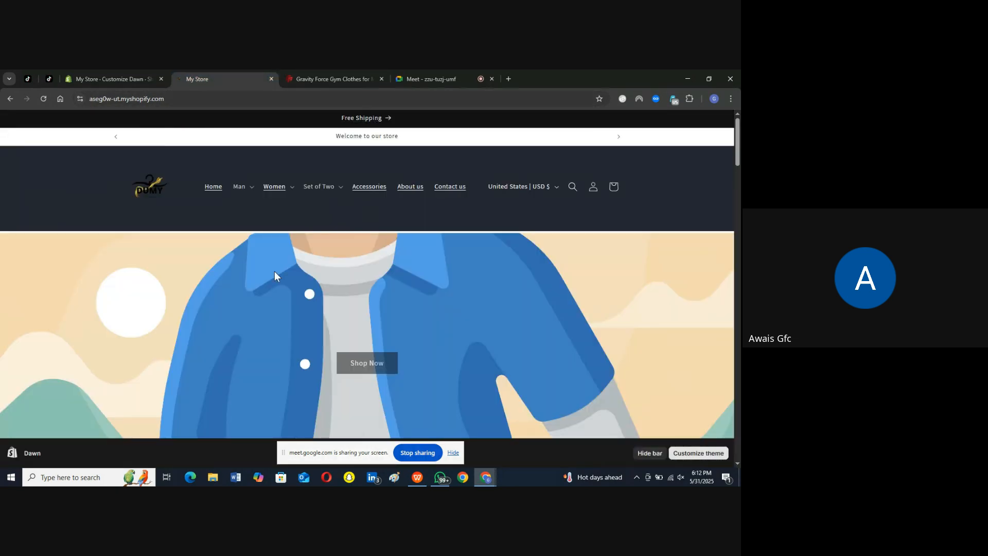
click(127, 78)
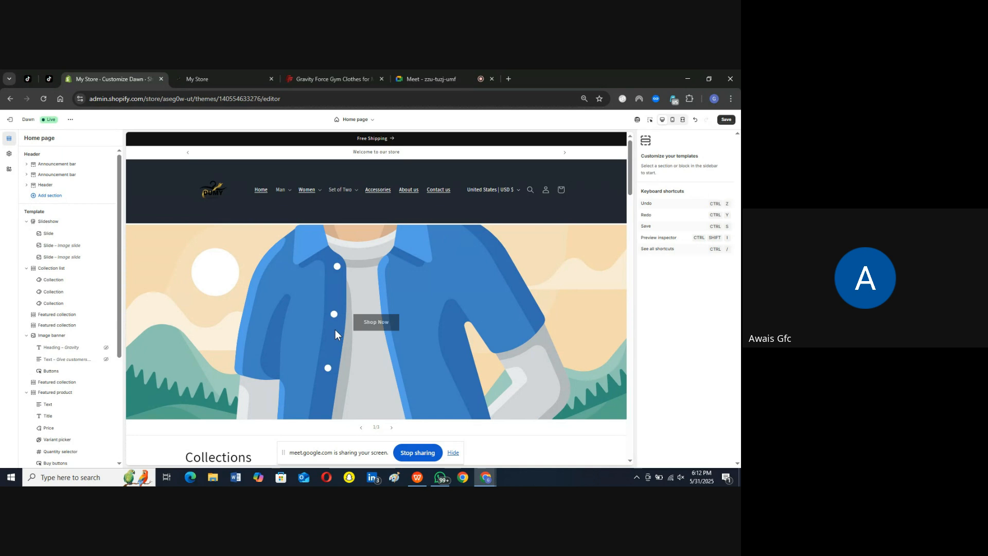
click(54, 236)
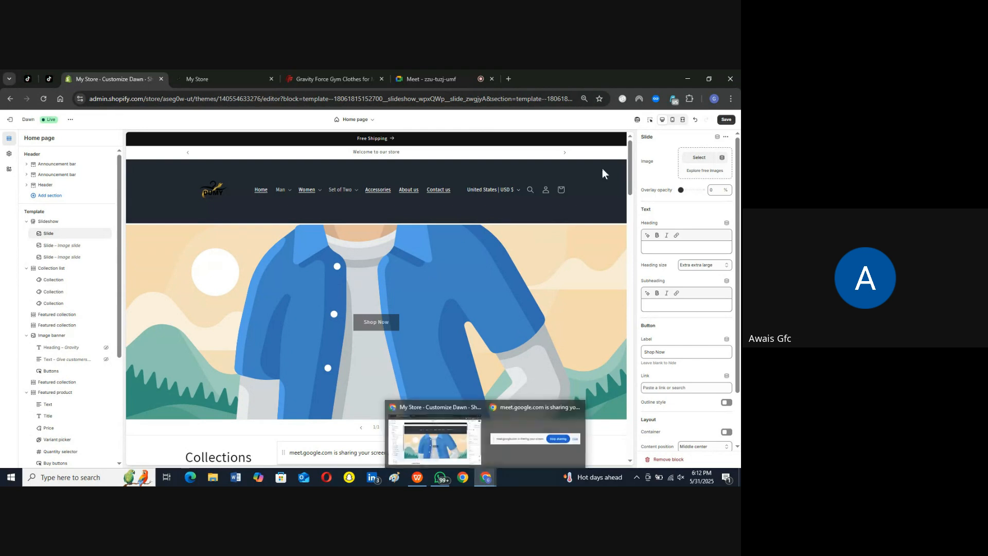
Step: Switch to the Gravity Canva browser profile
click(713, 99)
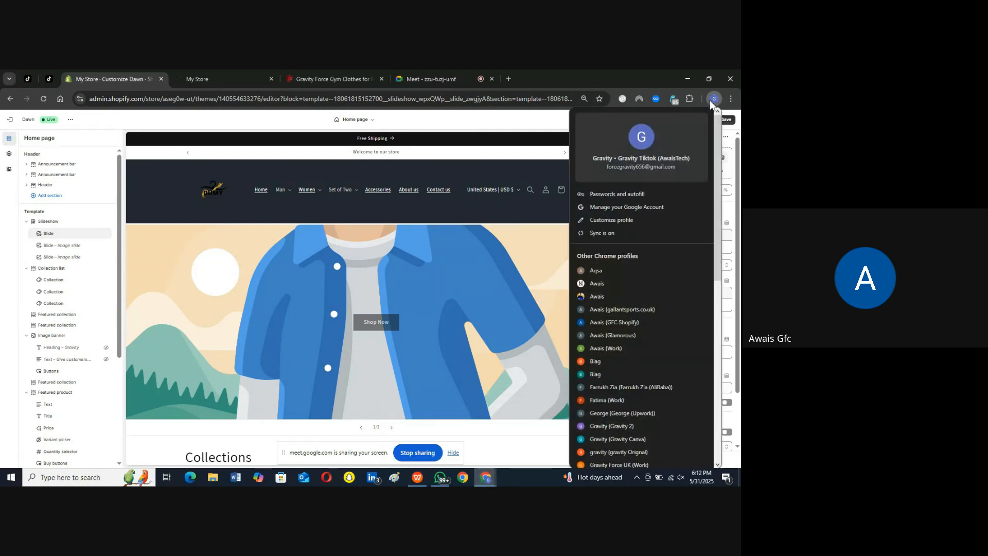
drag(717, 140, 715, 221)
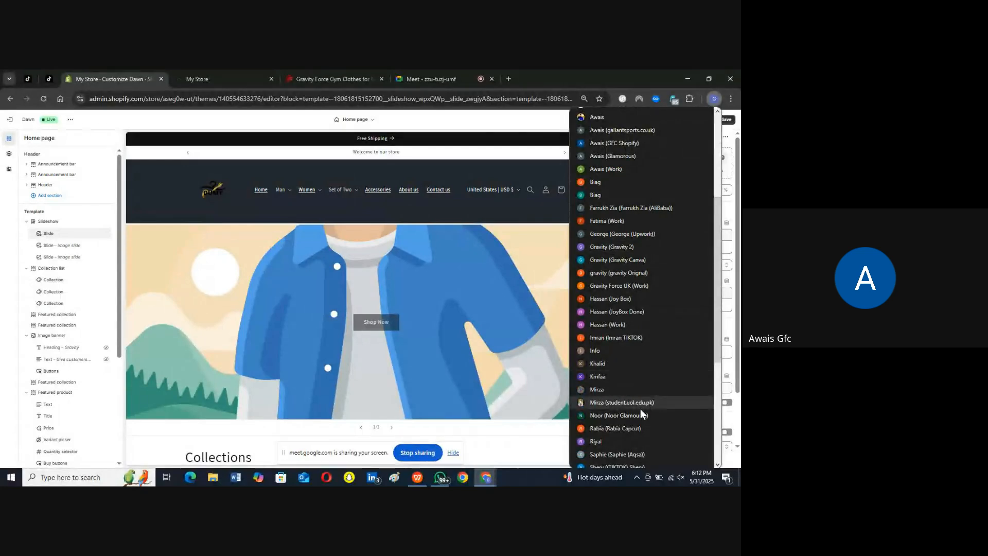
click(622, 260)
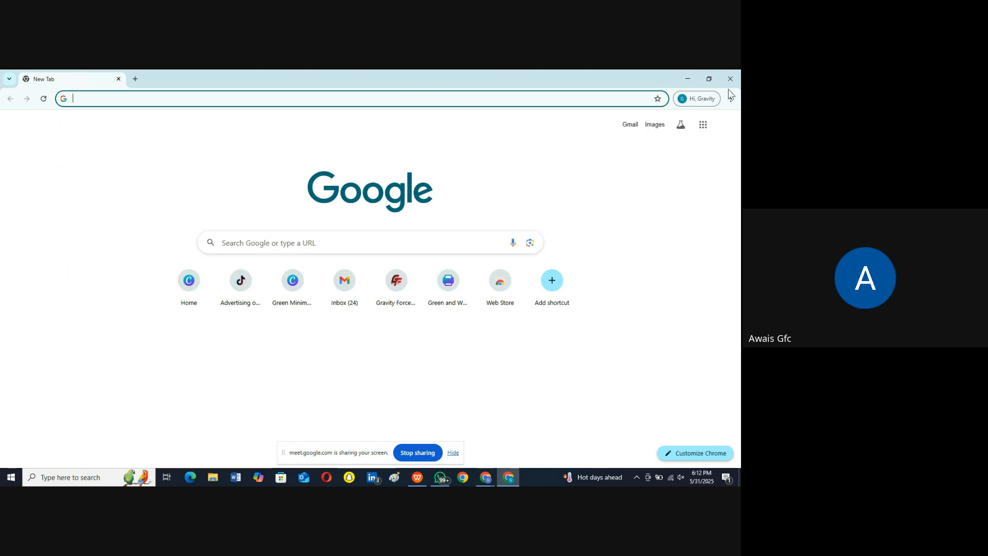
Step: Restore the recently closed five-tab browser window and open the Canva home page in a new tab
click(731, 98)
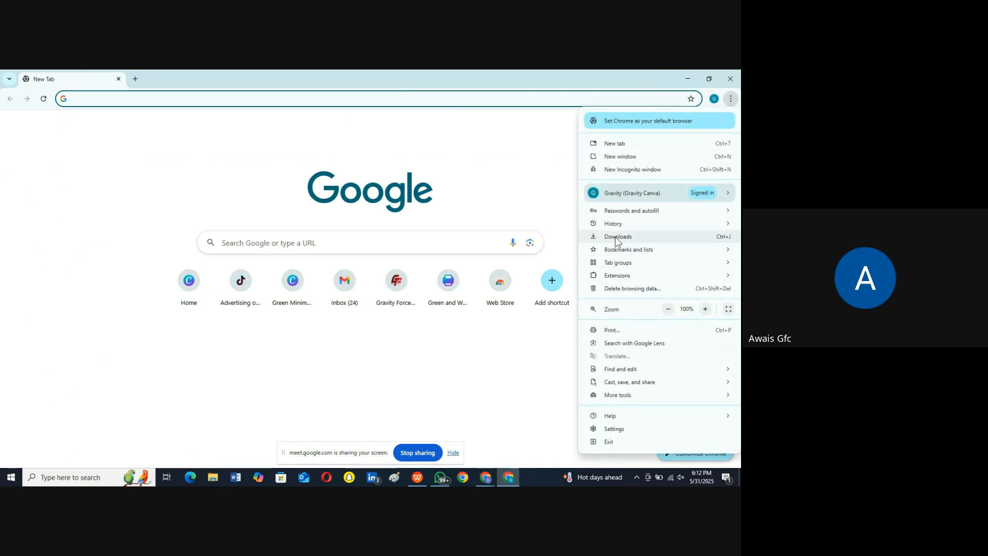
mouse_move(621, 230)
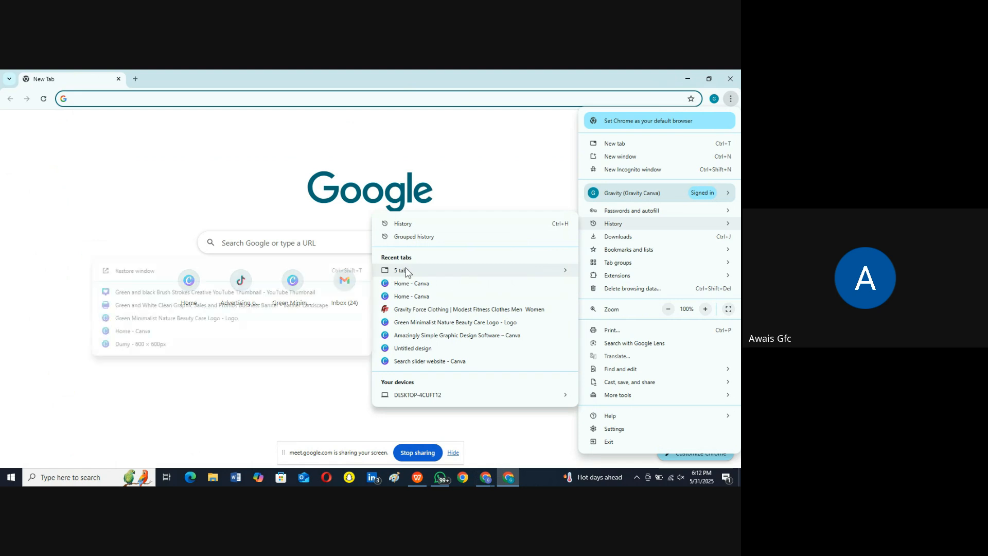
mouse_move(420, 270)
click(279, 269)
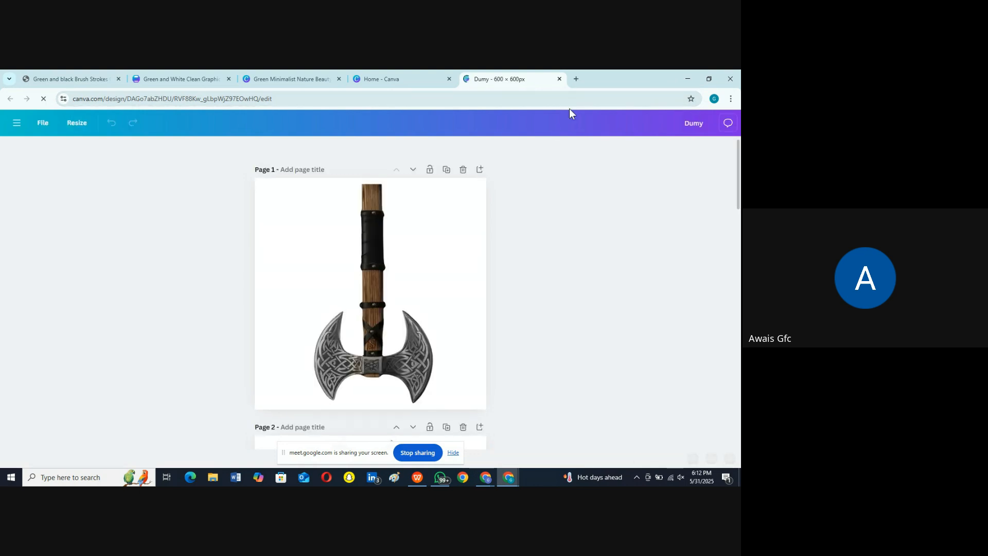
click(576, 79)
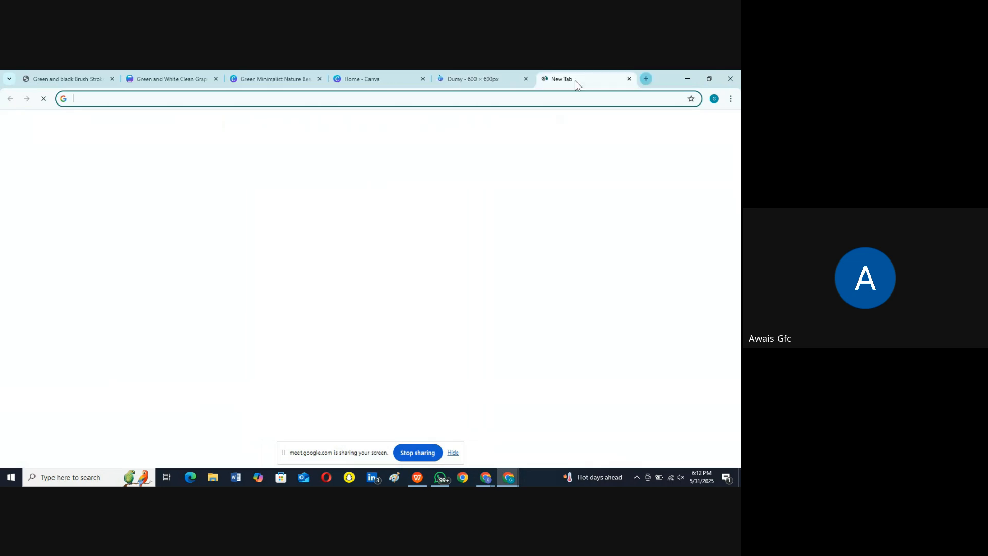
click(170, 299)
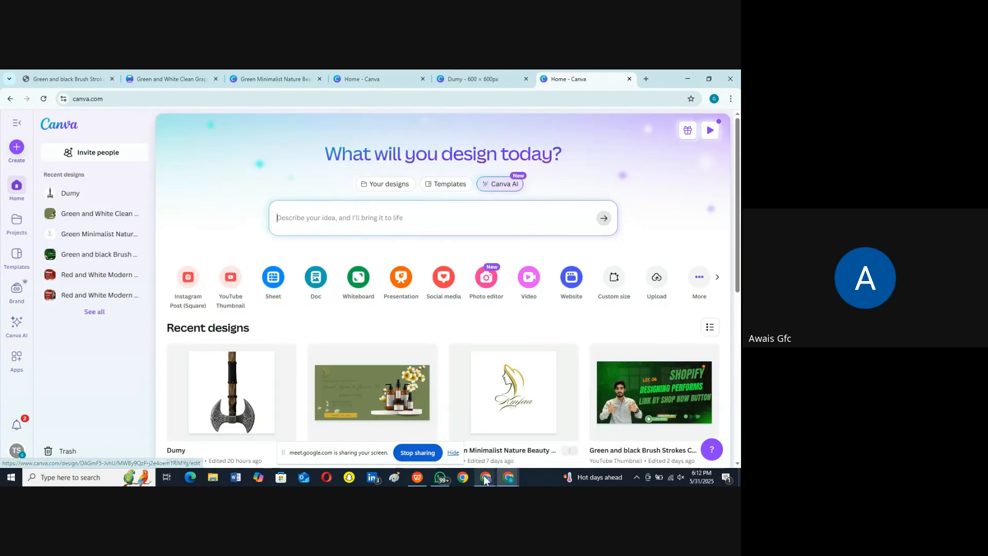
Step: Switch to the storefront home page and inspect the dimensions of the slideshow and Collections area with the developer tools' element picker
mouse_move(485, 477)
click(435, 441)
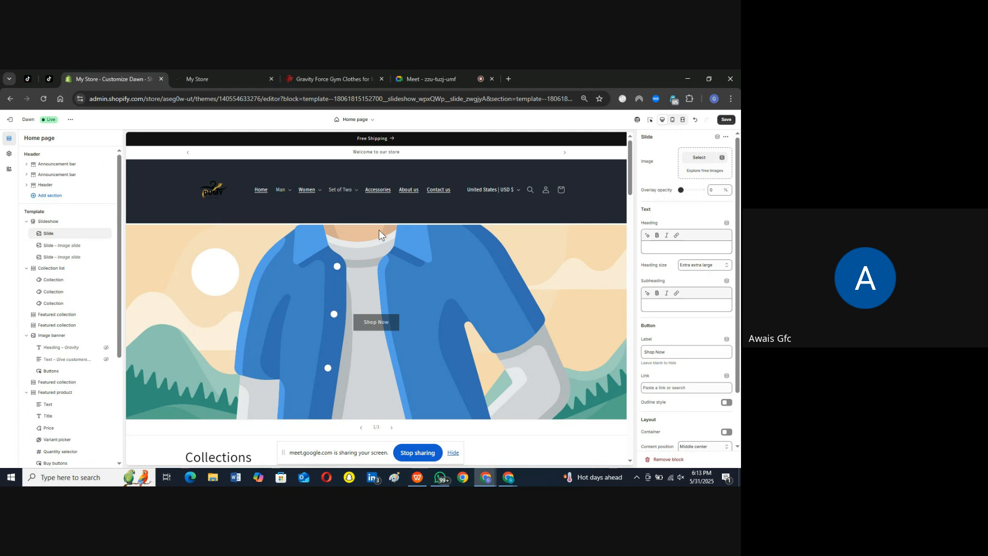
click(207, 78)
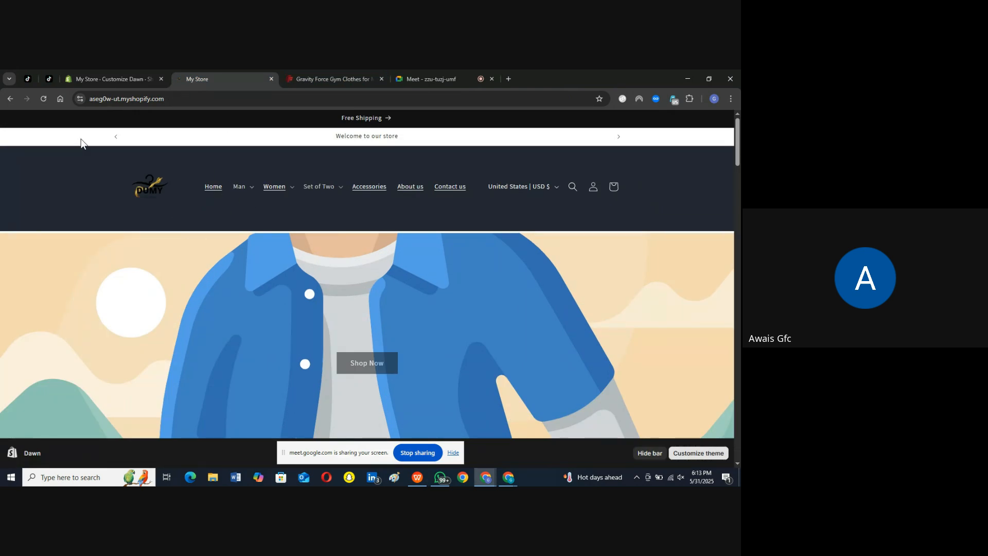
right_click(288, 247)
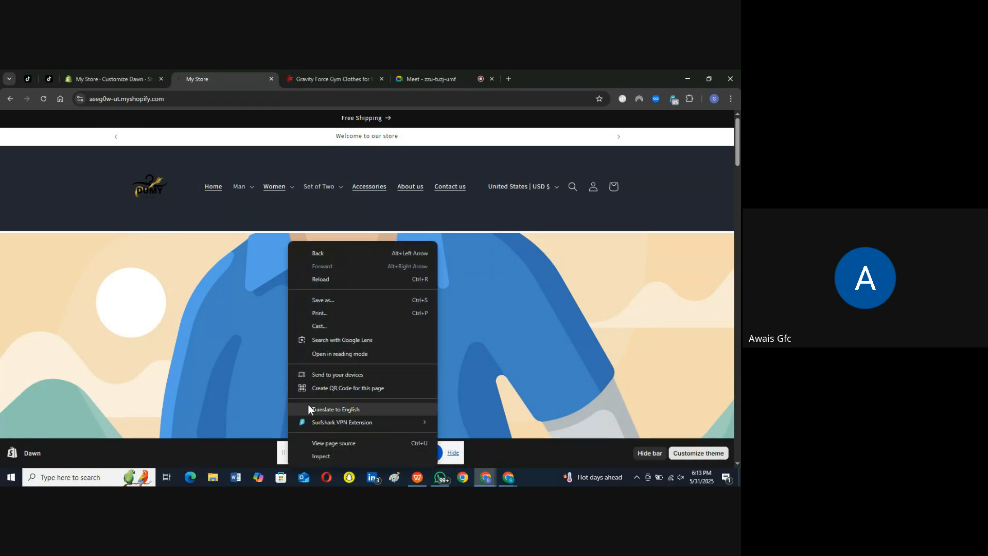
click(263, 299)
scroll(263, 297, down, 4)
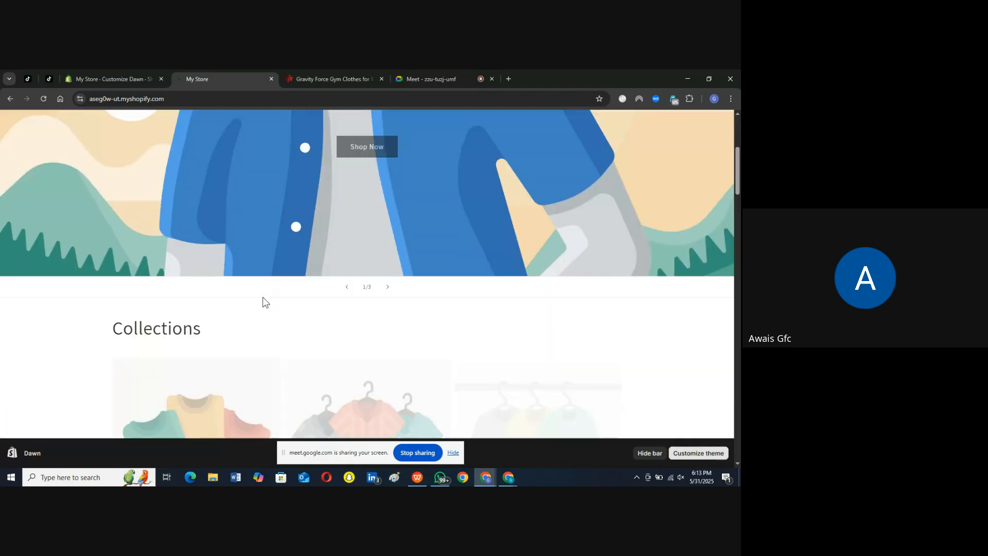
right_click(278, 153)
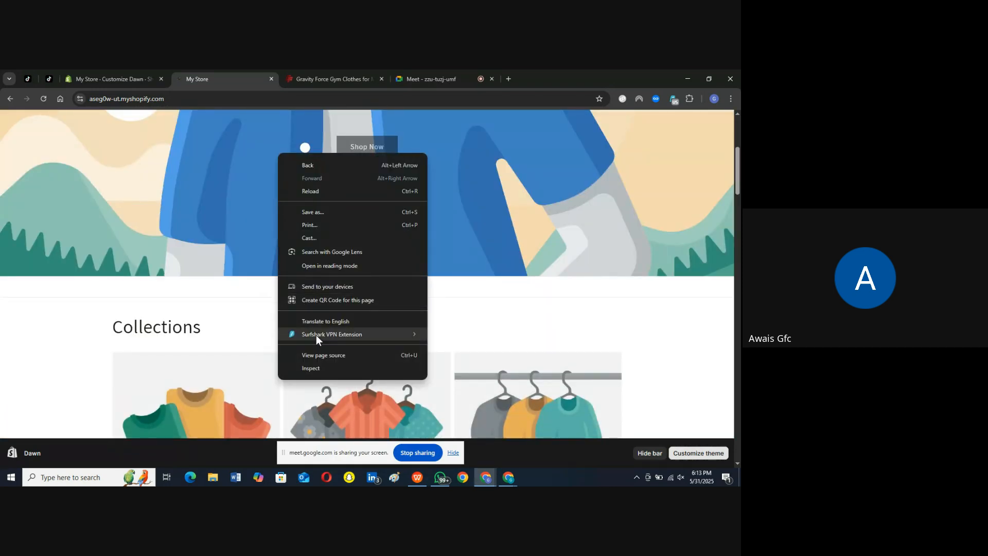
click(324, 369)
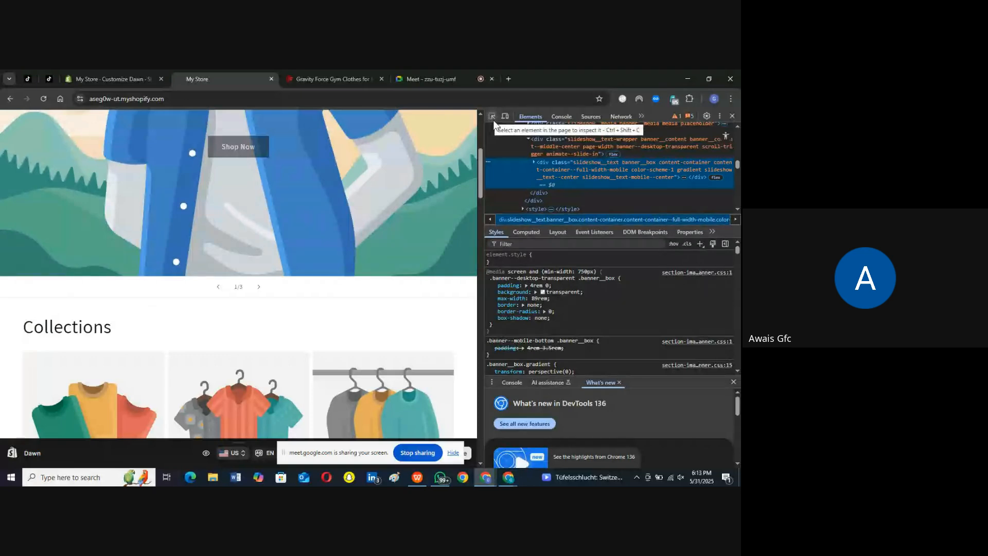
click(492, 116)
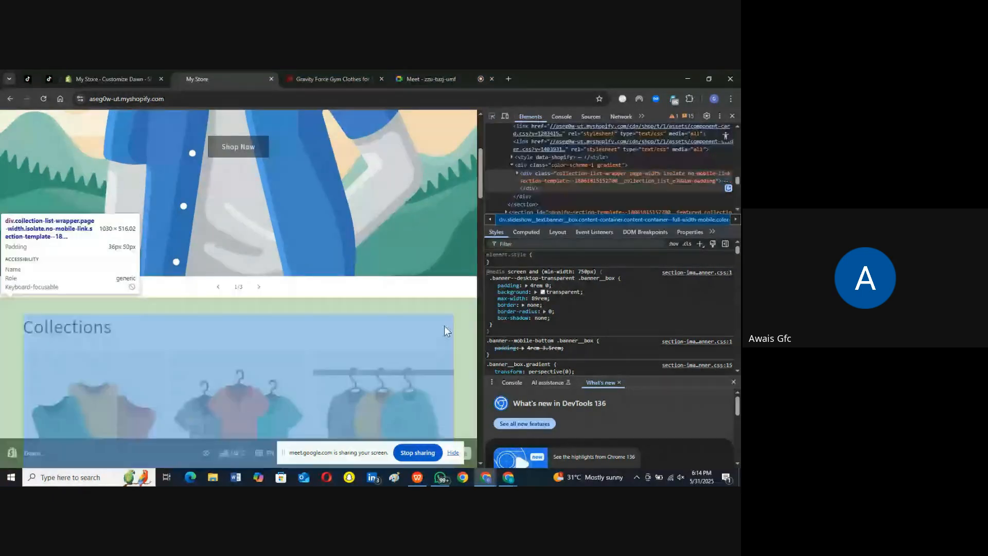
Step: Close the spare New Tab browser window and switch to the Canva home page
click(508, 477)
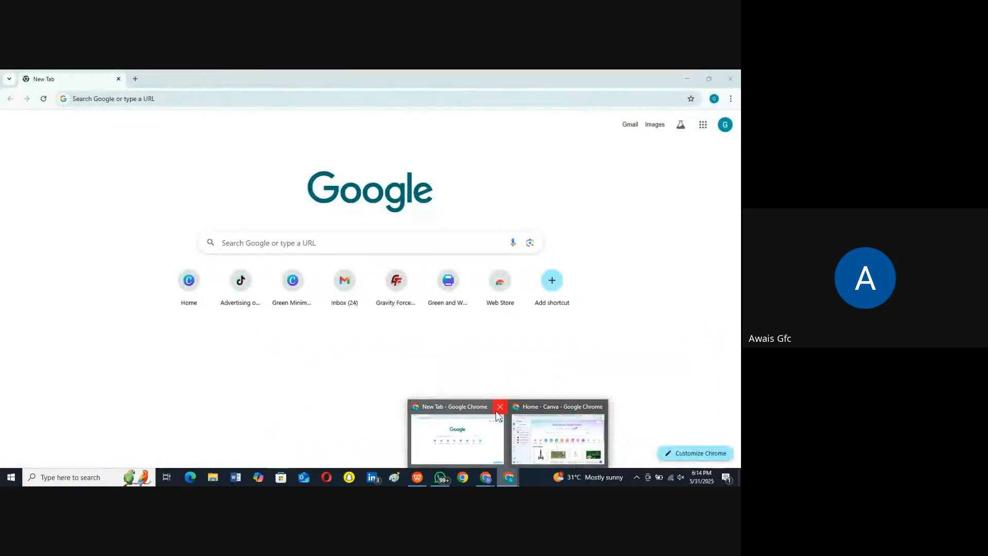
click(499, 407)
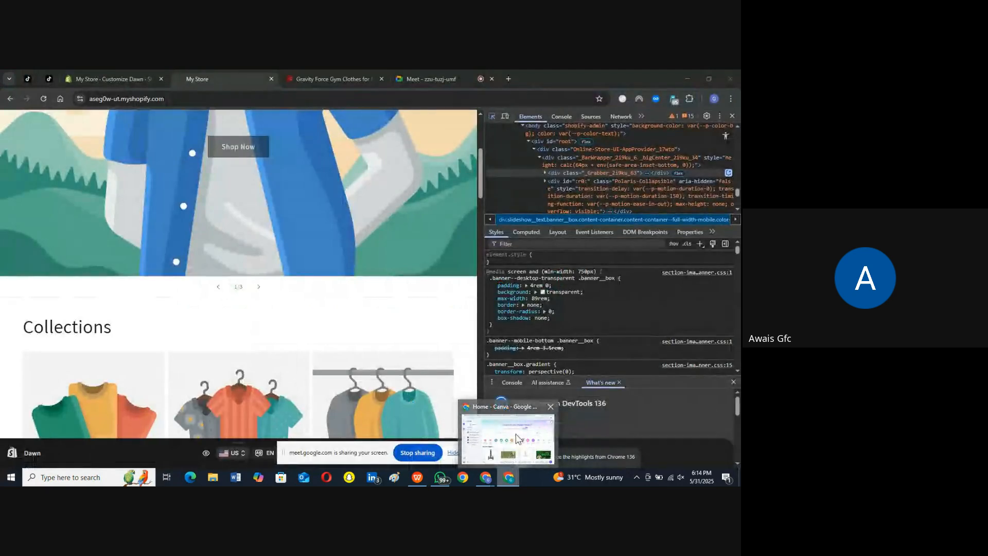
click(516, 439)
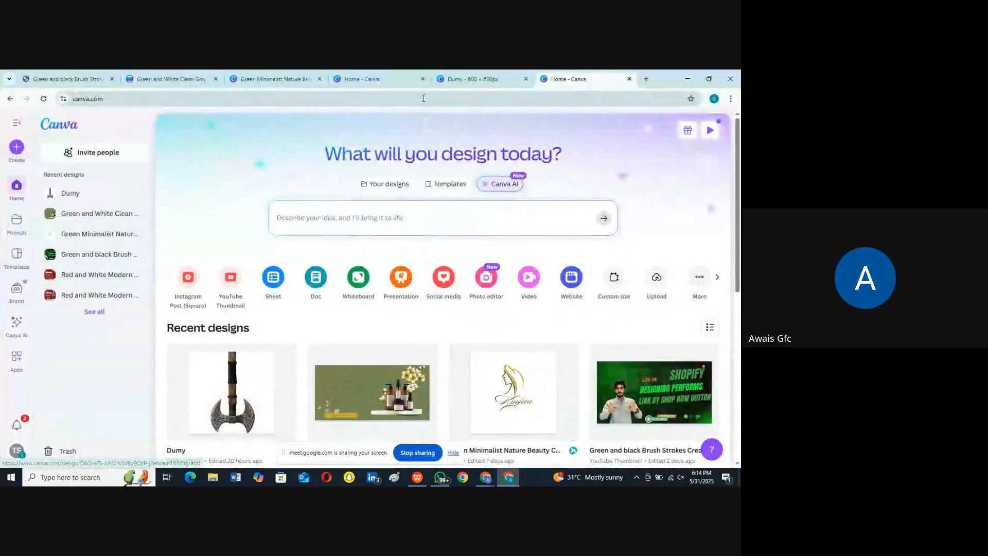
Step: Create a new custom-size design of 1030 × 560 px
click(17, 151)
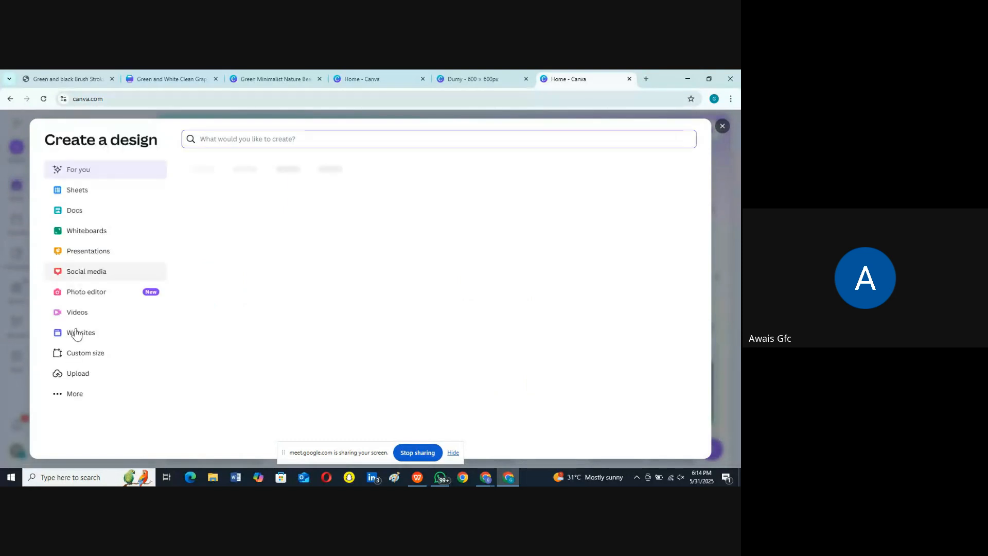
click(89, 355)
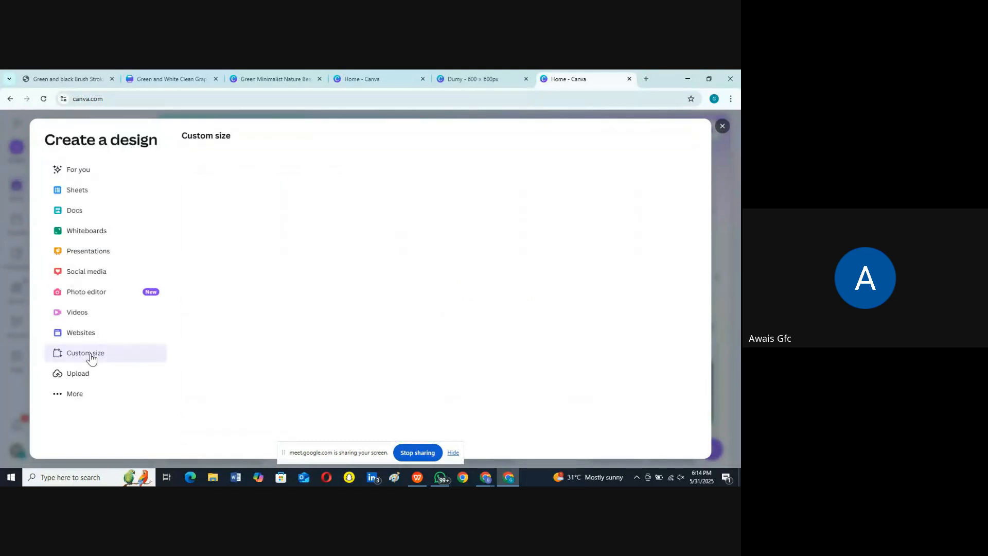
text(1)
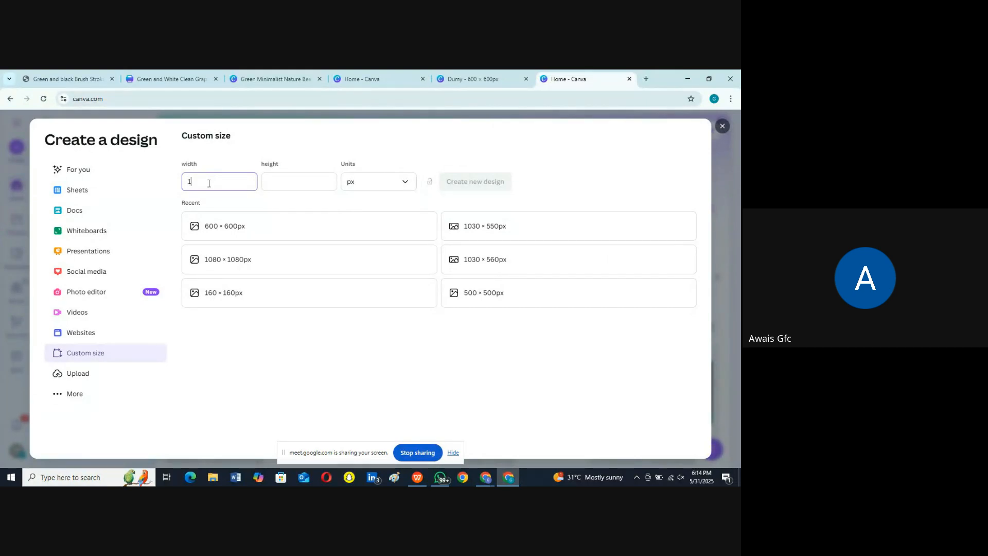
text(030)
click(294, 181)
text(560)
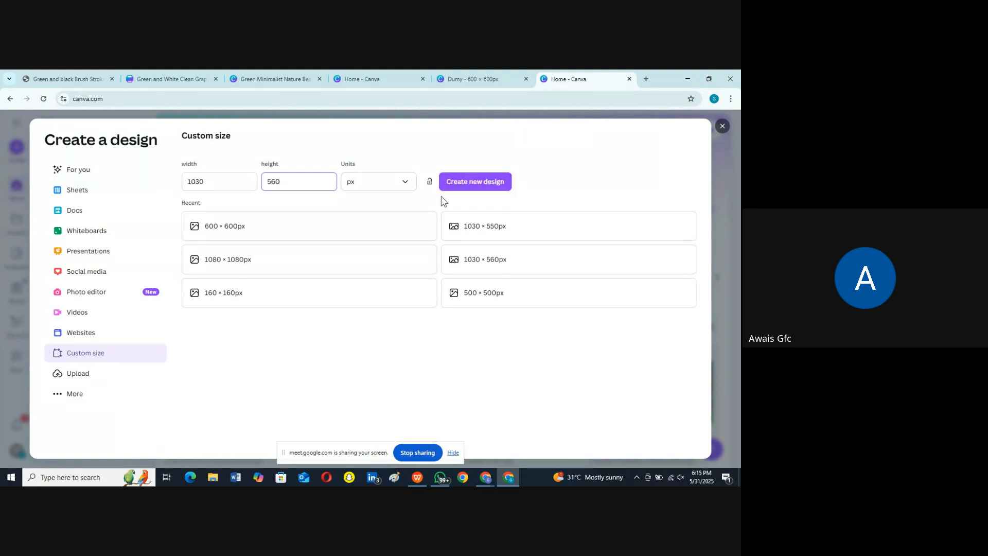
click(466, 190)
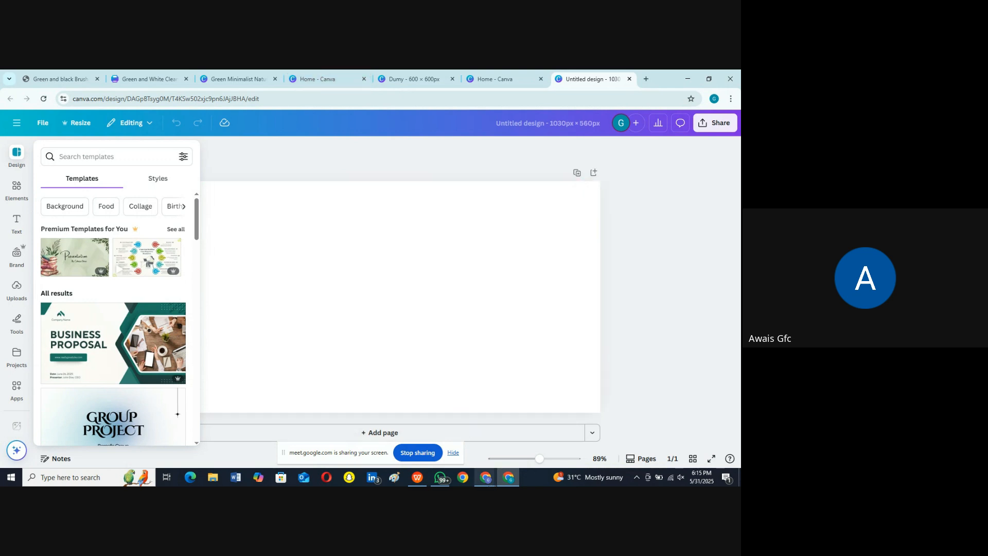
Step: Recheck the Collections section's dimensions on the inspected storefront, hide the screen-sharing notice, and return to the blank Canva design
mouse_move(485, 477)
click(440, 431)
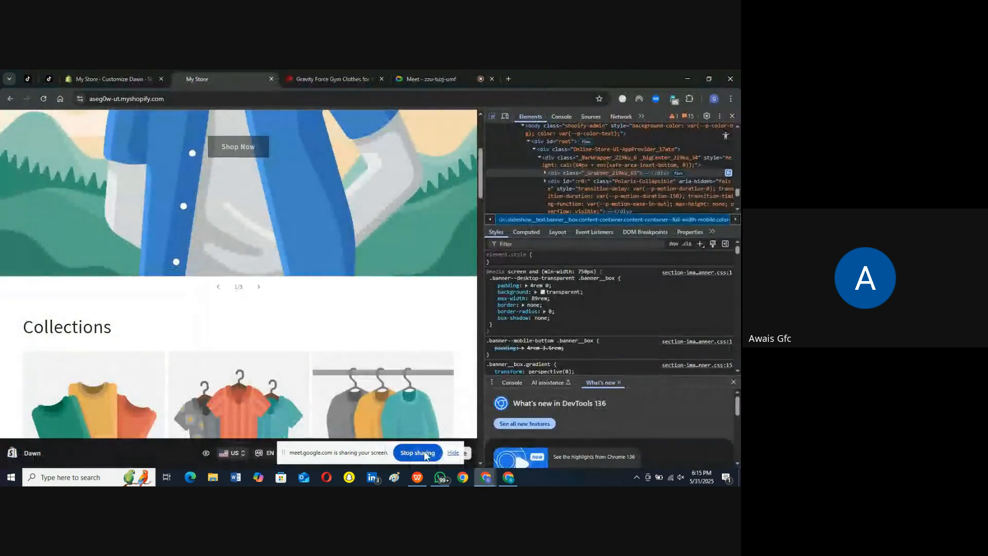
click(453, 453)
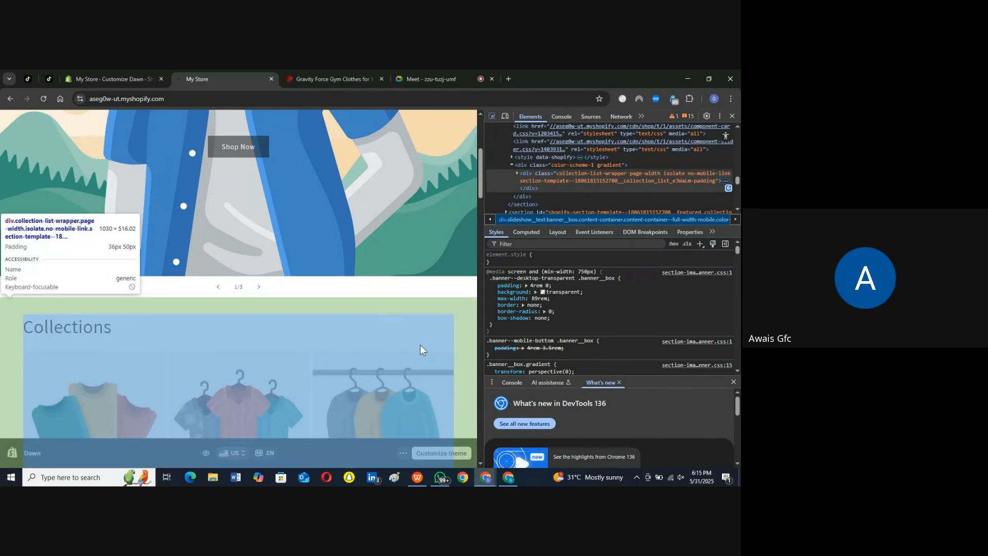
click(509, 477)
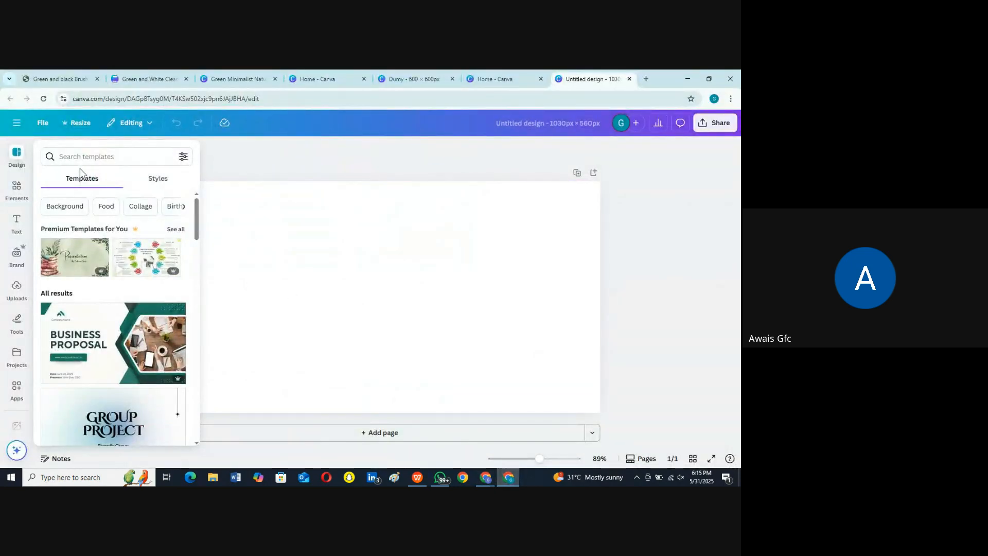
Step: Search the design templates for "Clothing slider" and browse the results
click(106, 157)
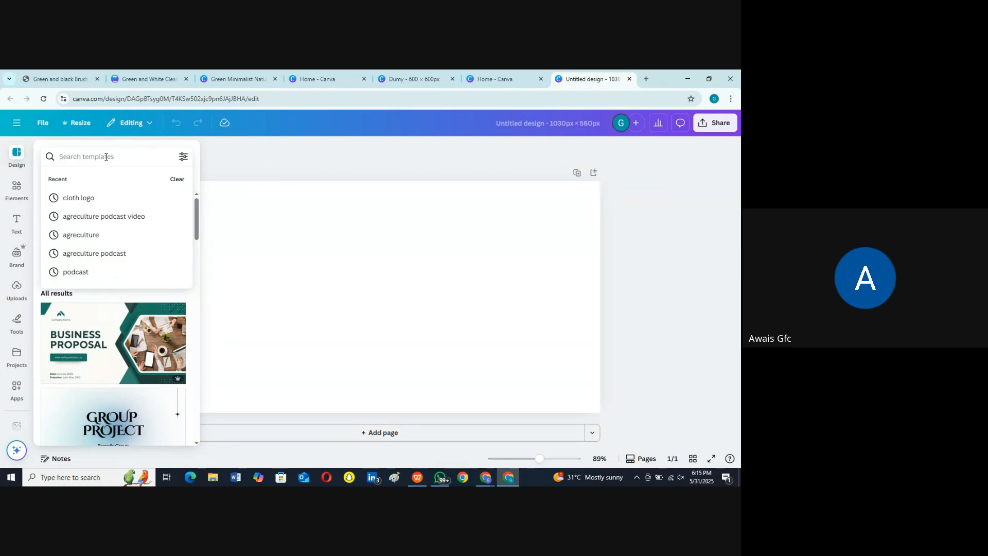
text(C)
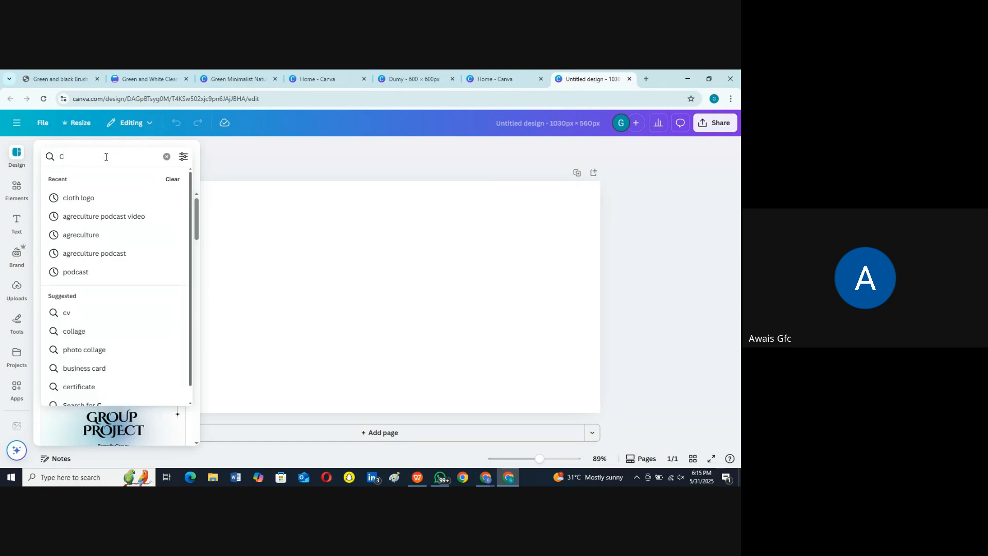
text(Lothin)
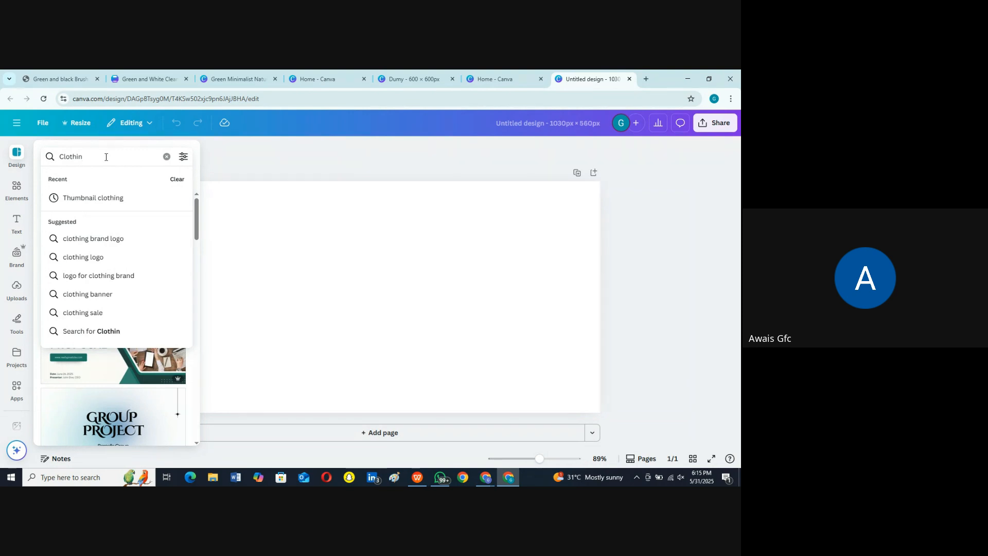
text(g)
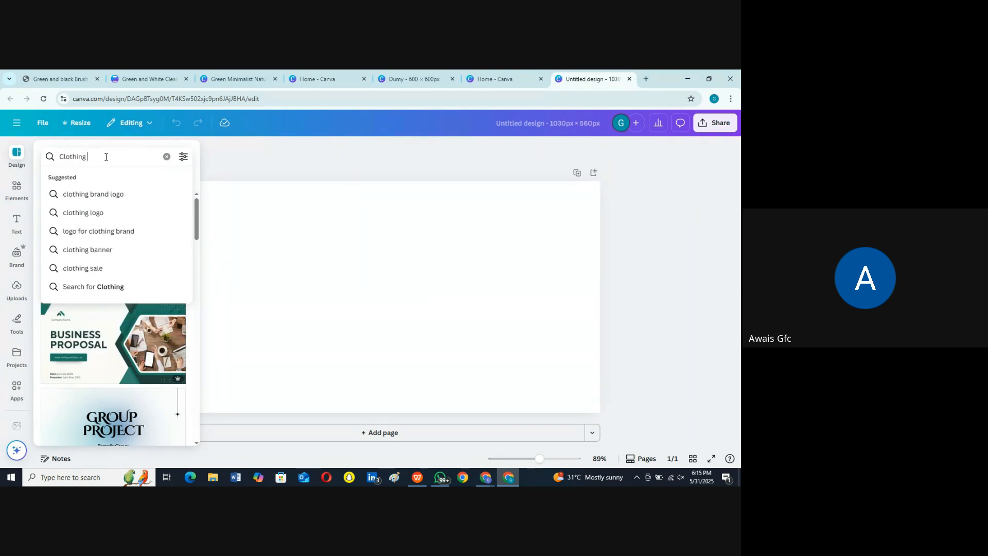
text( slider)
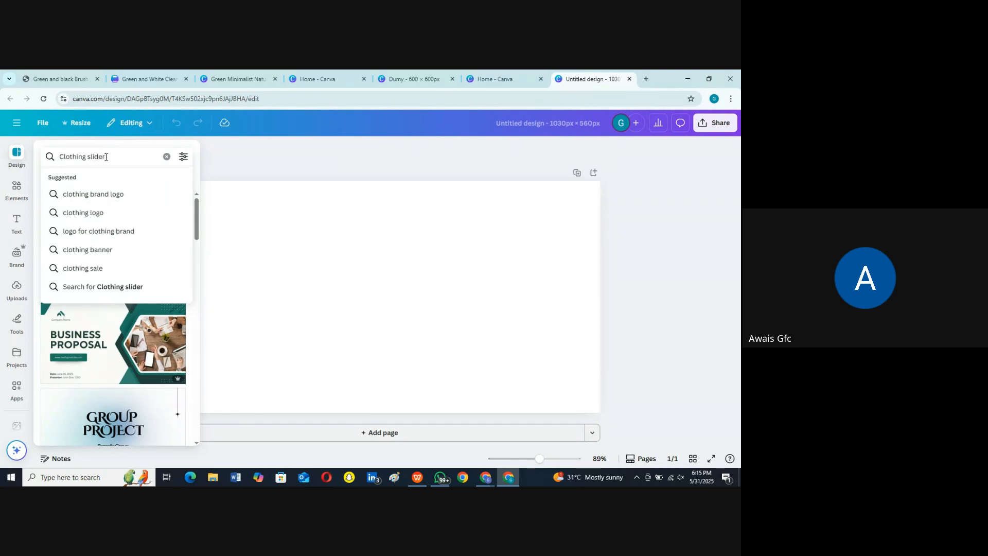
key(Return)
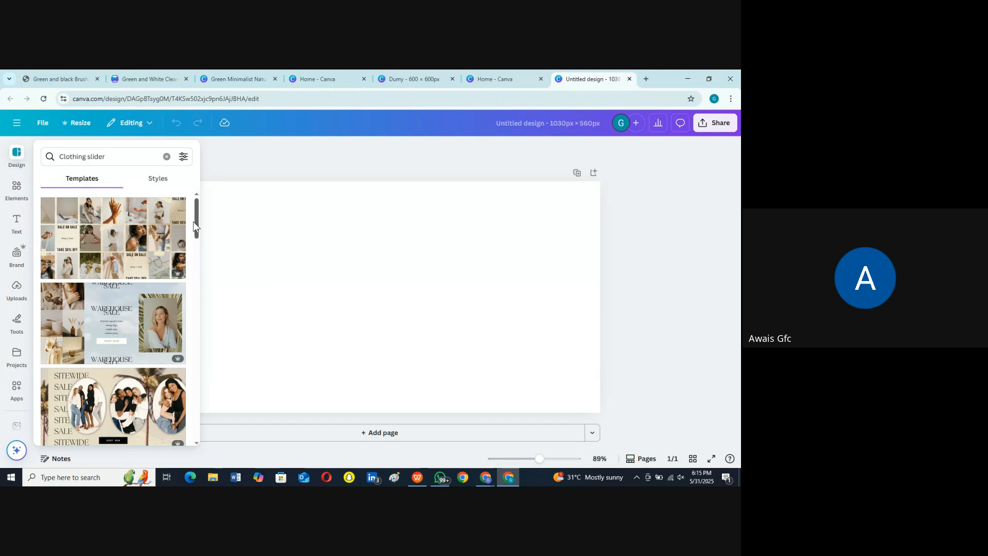
drag(196, 224, 199, 271)
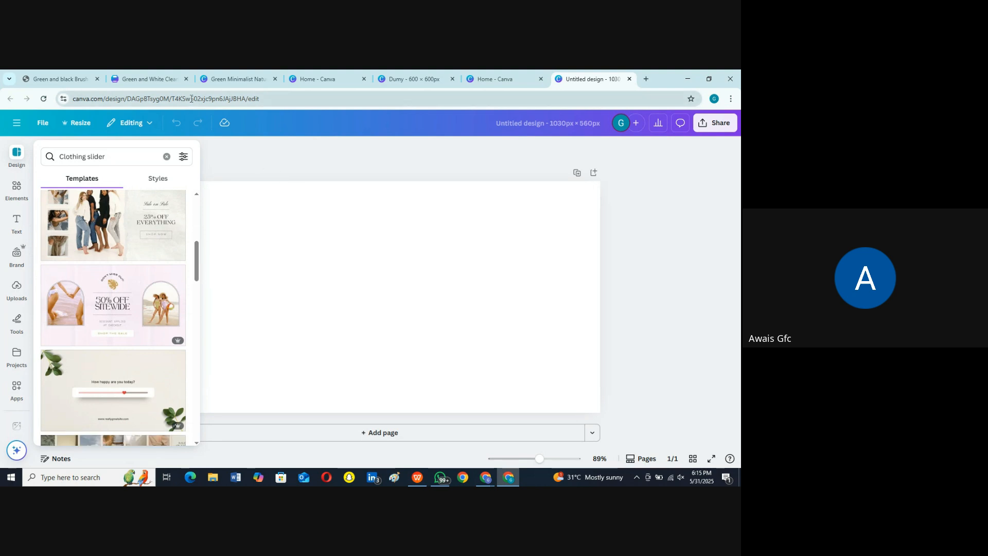
Step: Return to the storefront, close the developer tools, and view the Women's collection and the home page slideshow
mouse_move(485, 478)
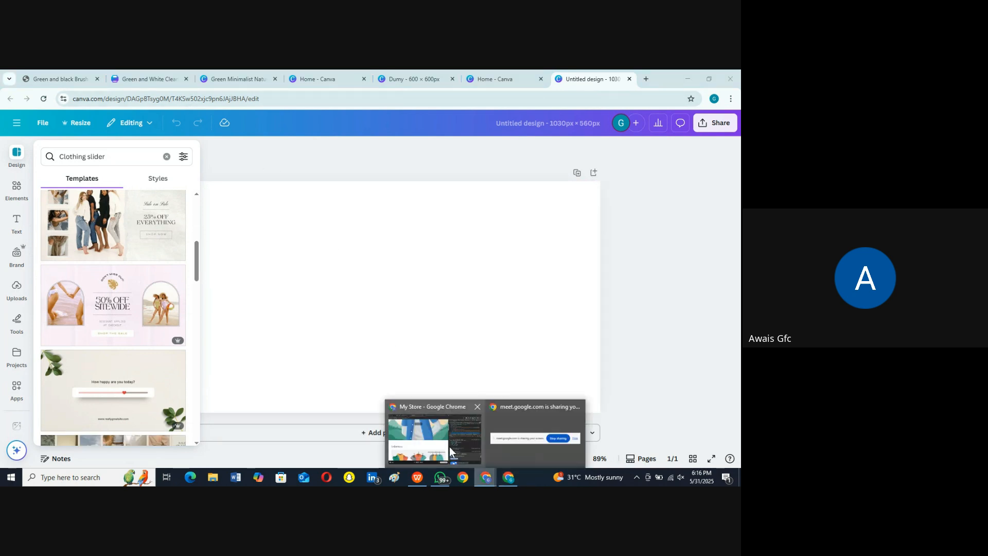
click(448, 444)
click(444, 438)
scroll(264, 243, up, 5)
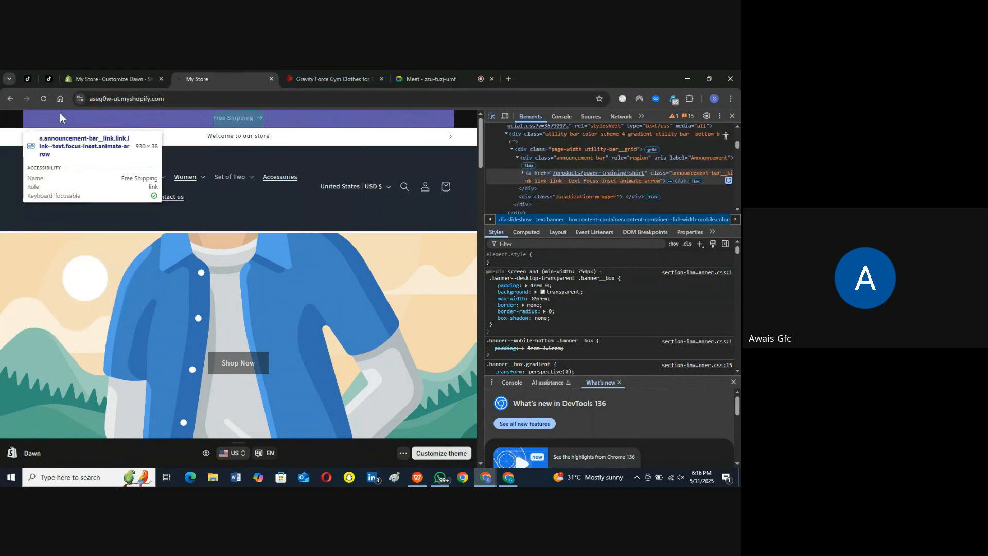
click(10, 99)
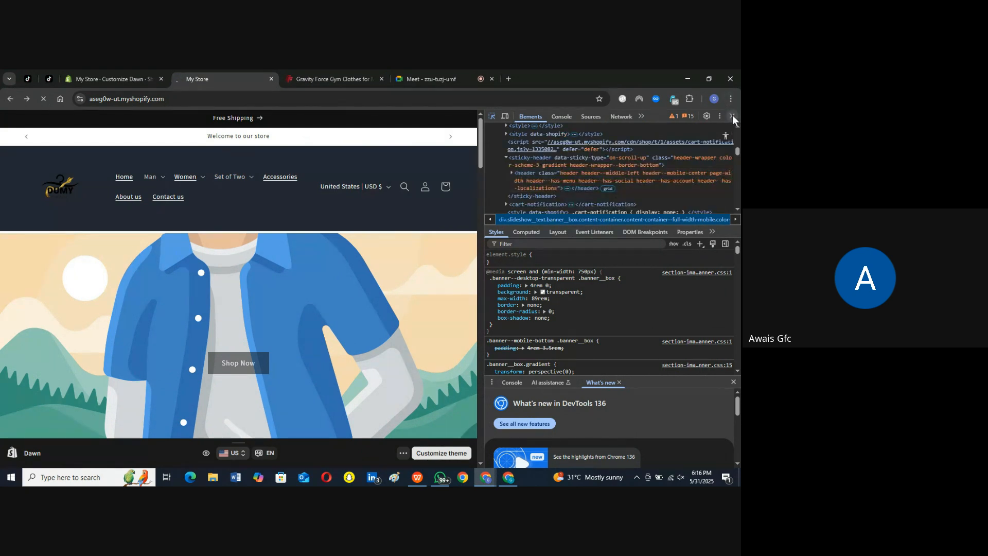
click(732, 116)
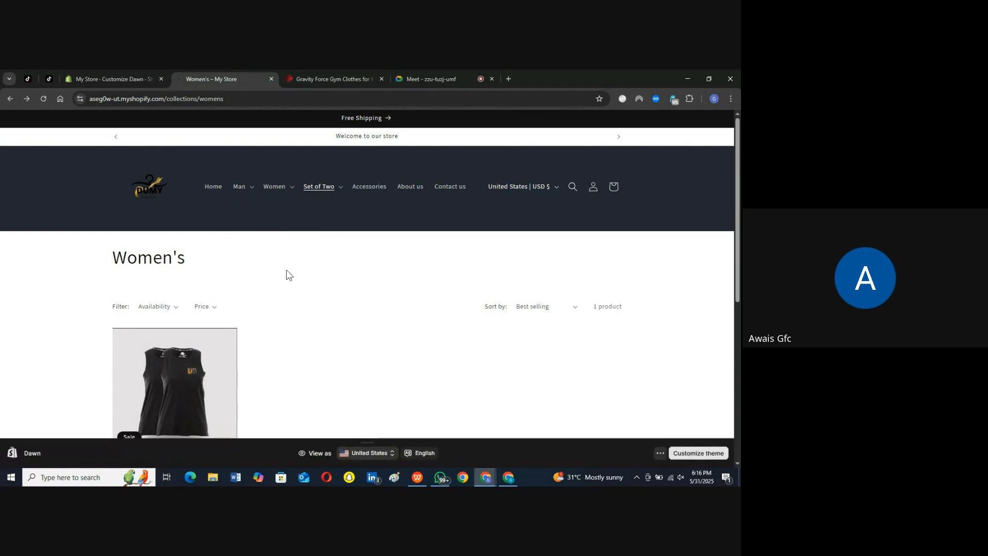
scroll(287, 270, down, 5)
scroll(286, 270, up, 5)
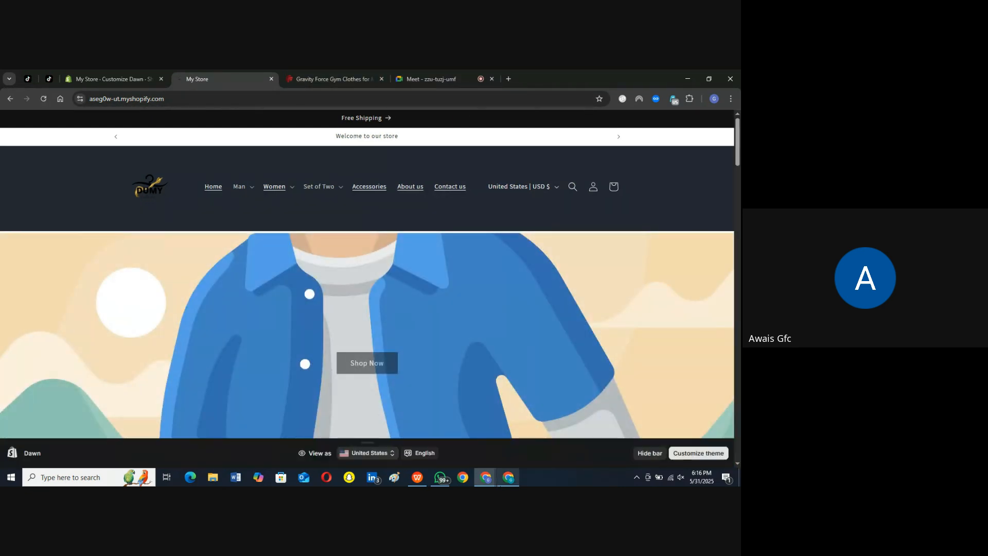
Step: Return to the Canva design and apply the black "Bold Sale Brand Website Homepage Banner" template
click(509, 477)
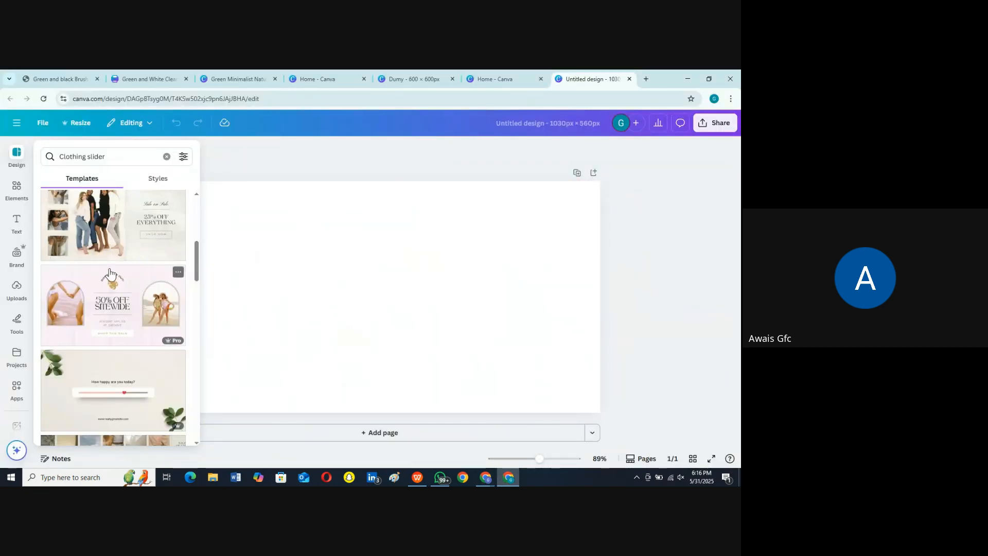
scroll(94, 307, down, 3)
scroll(94, 308, down, 1)
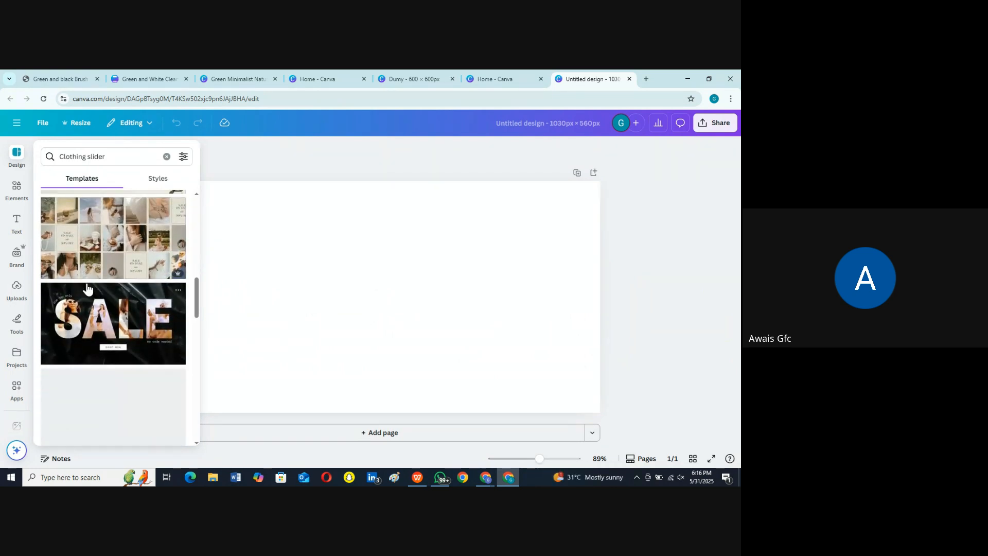
click(97, 321)
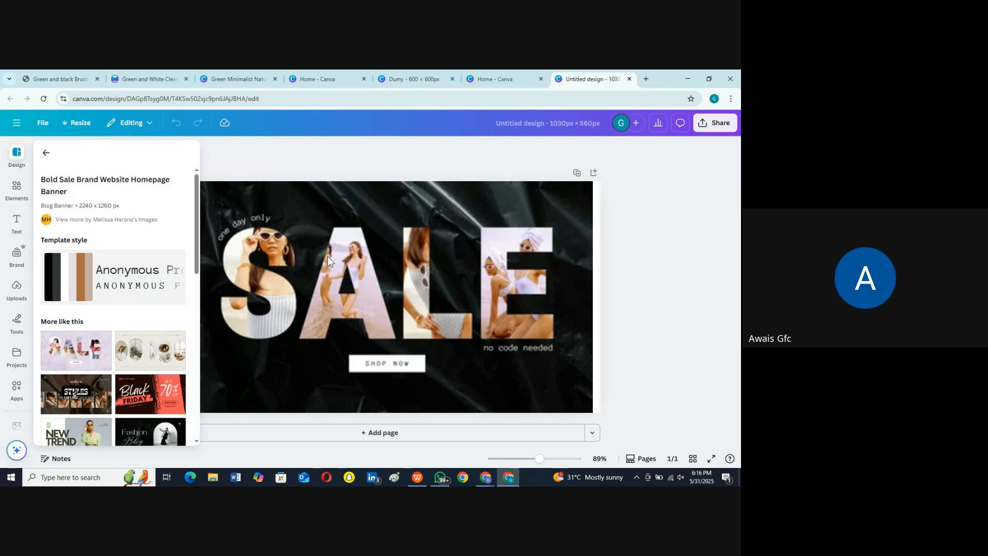
Step: Replace the curved "one day only" text above the S with "ONE TO ONE"
click(311, 206)
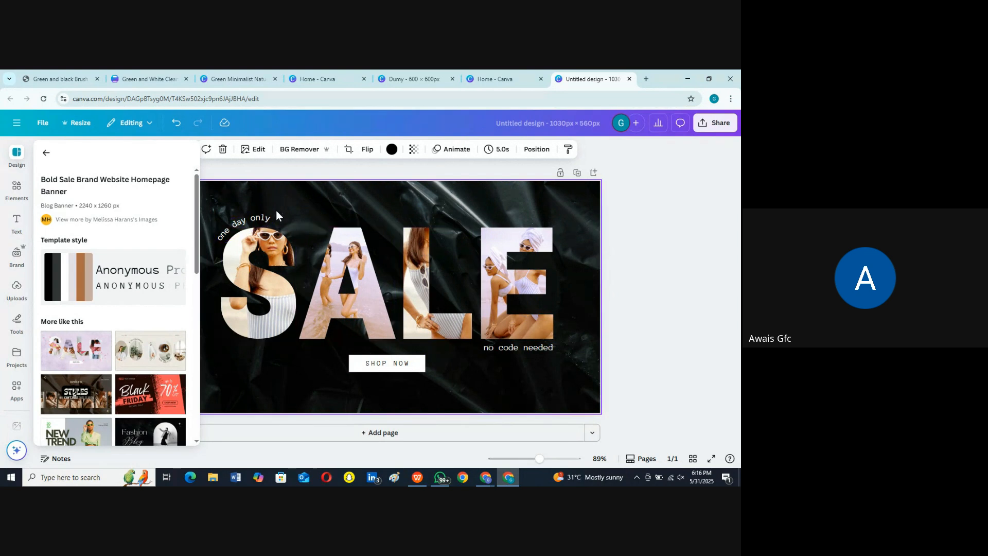
click(253, 221)
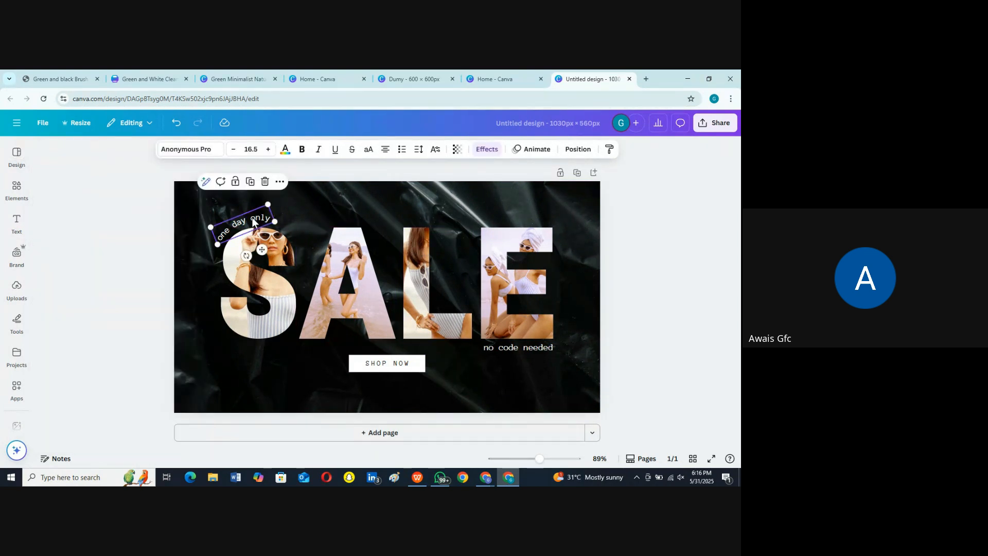
double_click(253, 221)
text(ONE TO ONE)
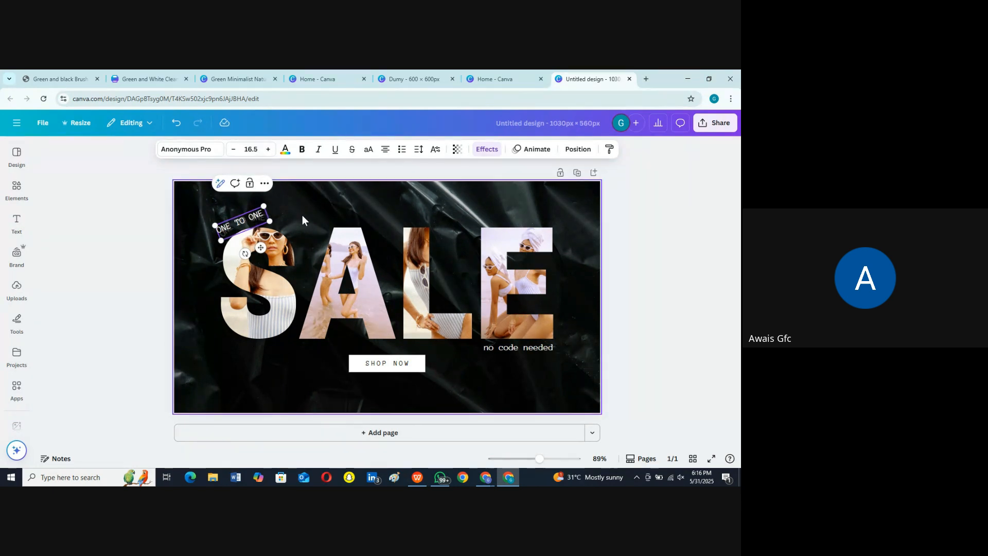
click(302, 216)
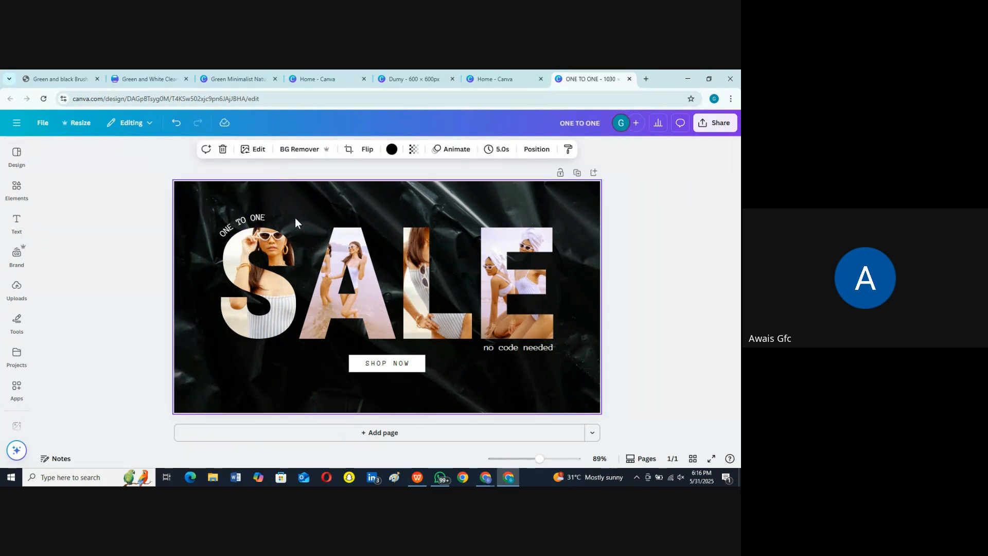
Step: Replace the "no code needed" text below the E with "Collection"
double_click(511, 347)
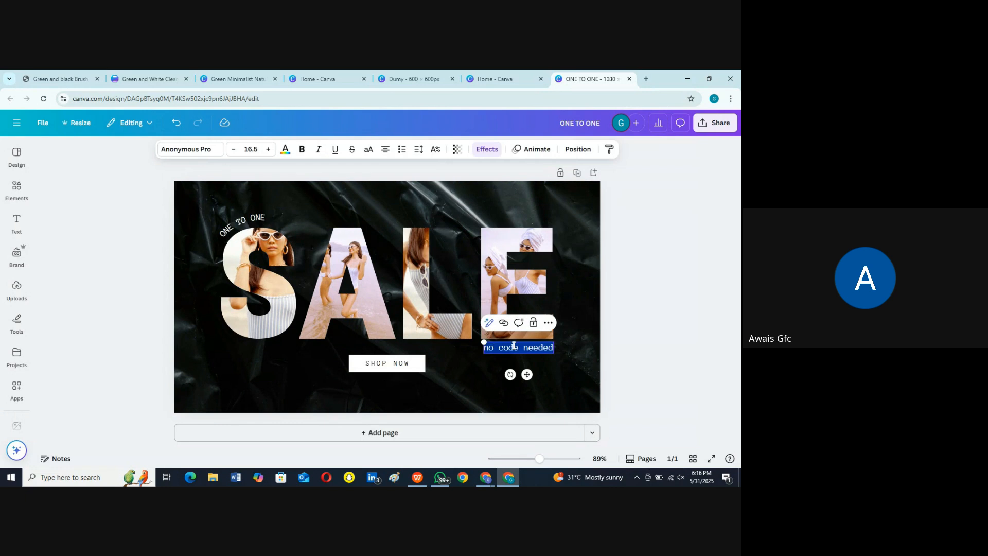
key(BackSpace)
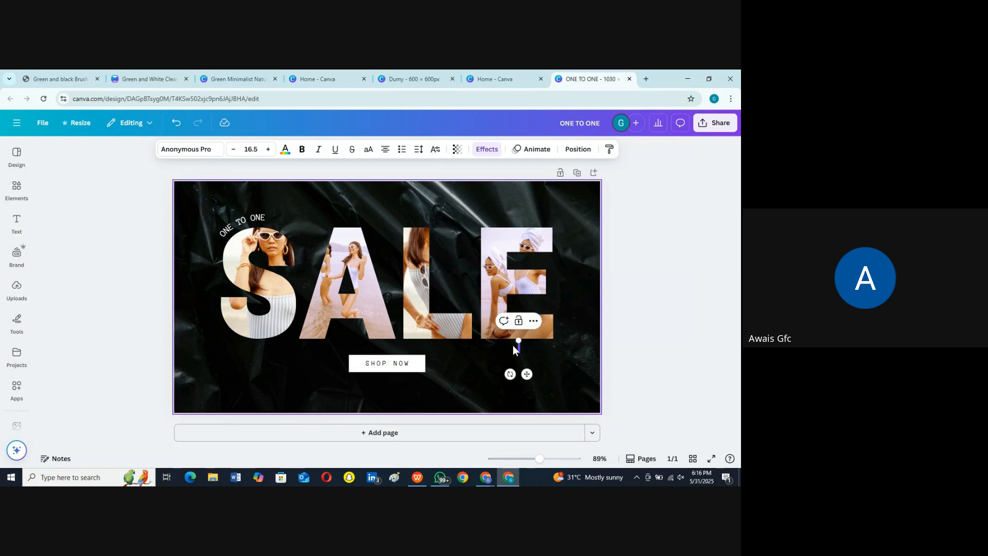
text(Collection)
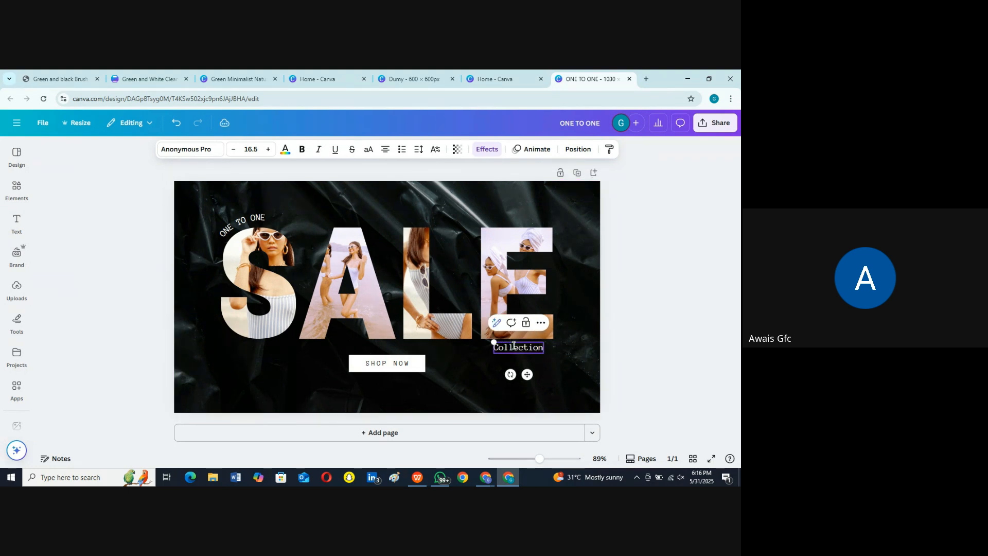
click(671, 325)
Step: Delete the "SHOP NOW" text and its white box from the black SALE banner
click(414, 367)
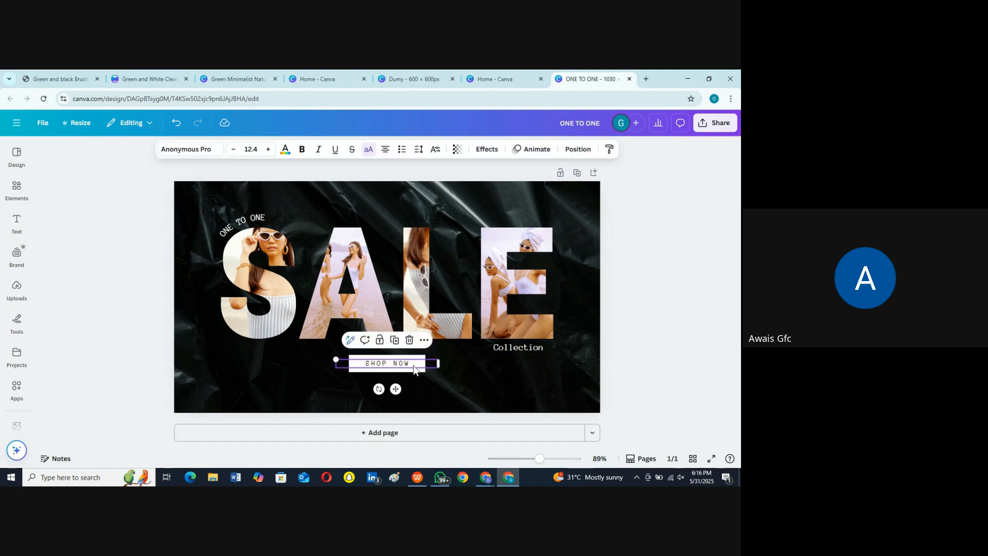
key(Delete)
click(394, 366)
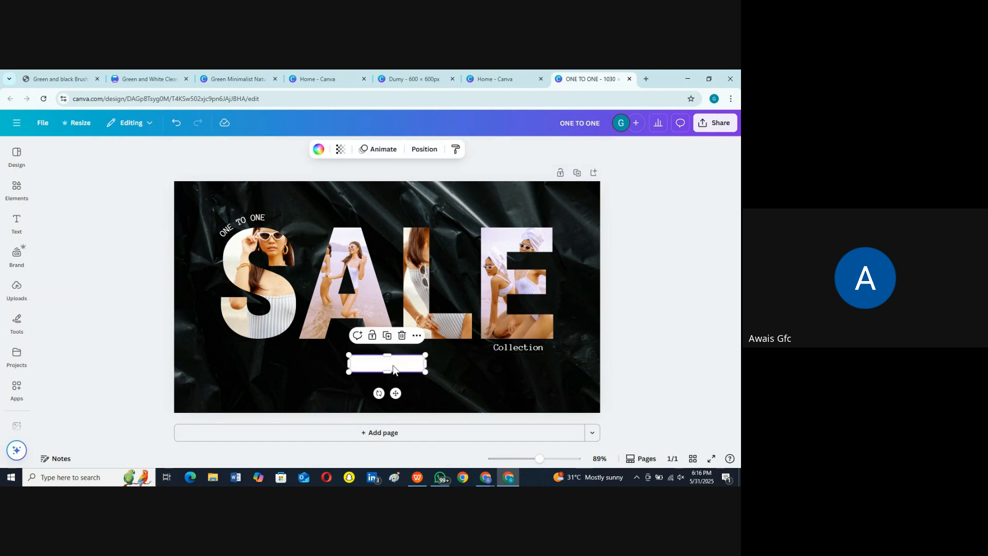
key(Delete)
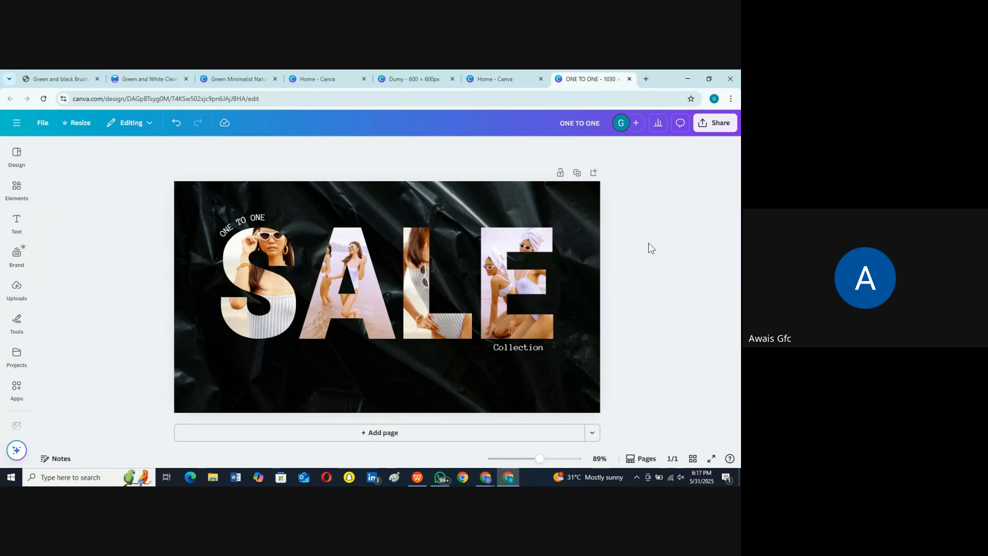
Step: Download the banner as PNG at size 3.125 with the file size limited to 2 KB
click(716, 122)
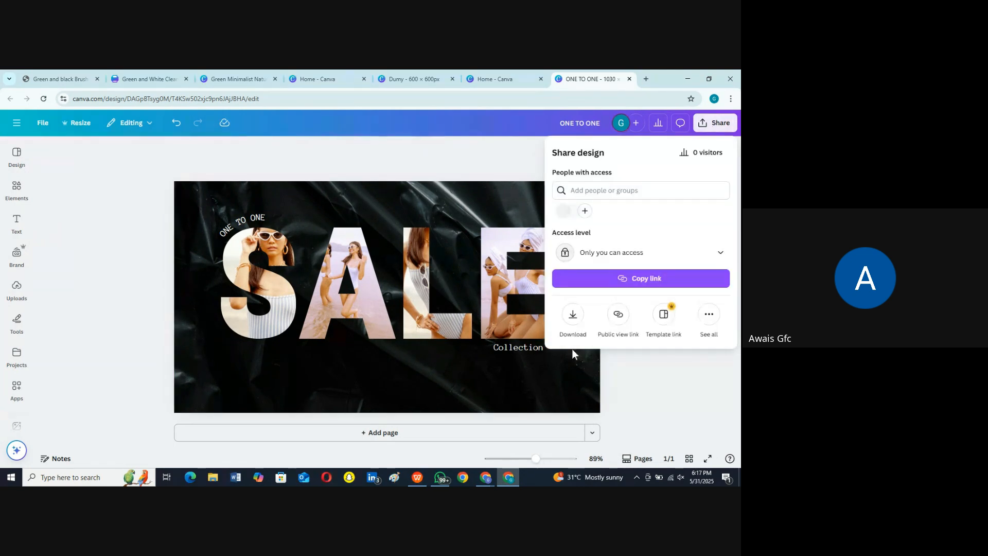
click(573, 315)
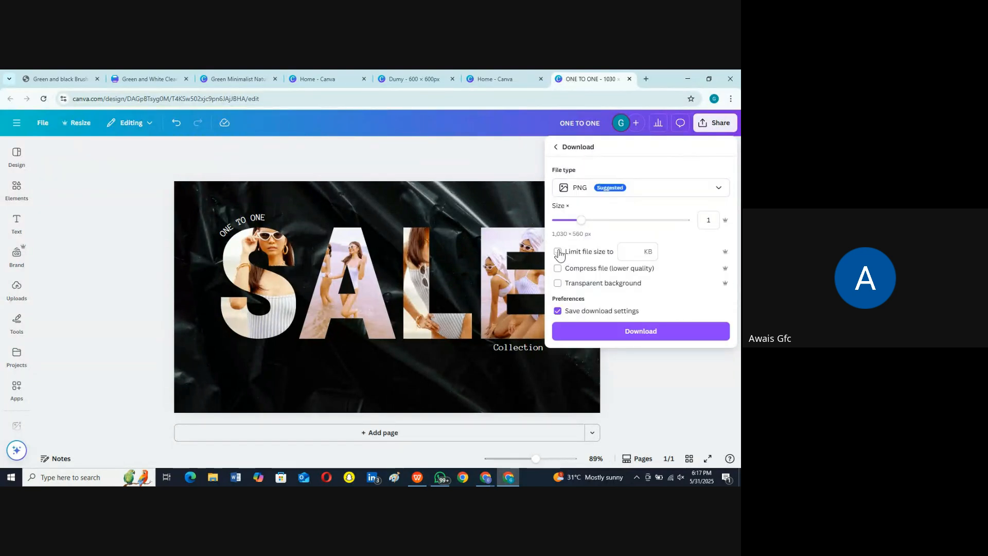
click(558, 251)
text(2)
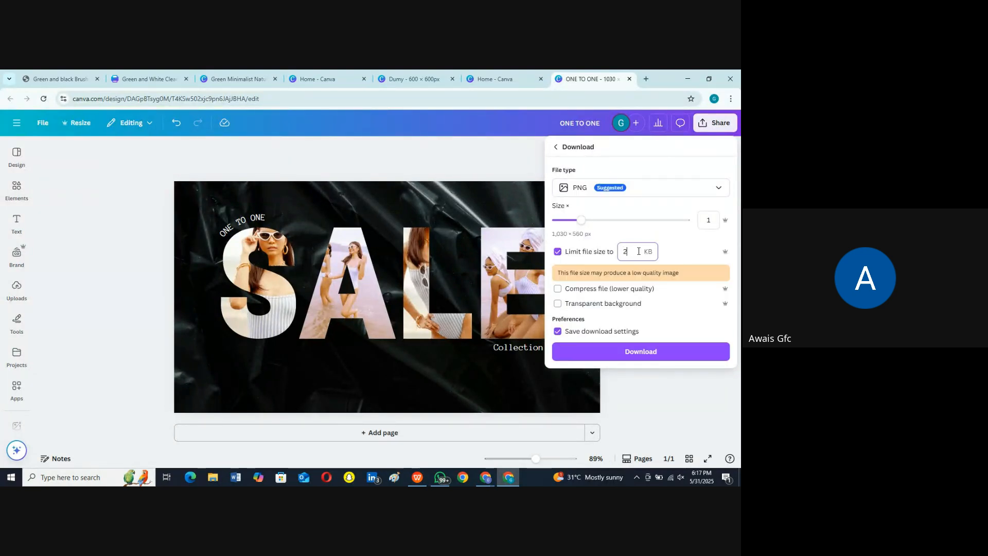
drag(581, 220, 687, 221)
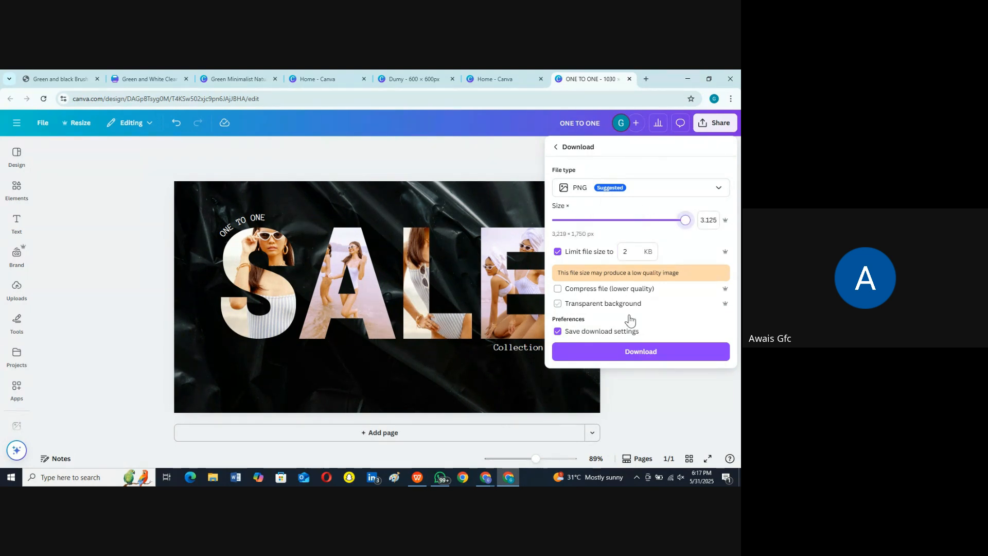
click(656, 349)
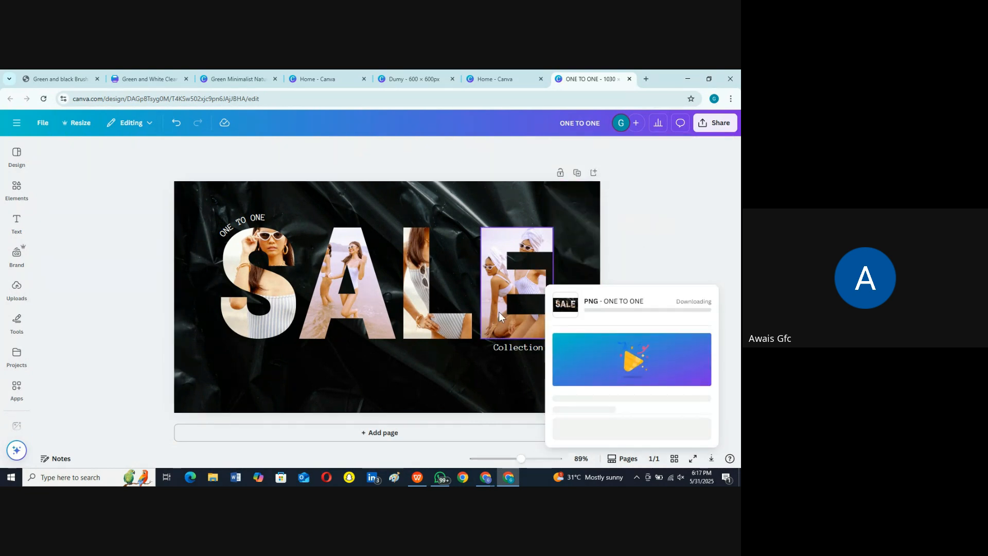
click(21, 121)
click(20, 121)
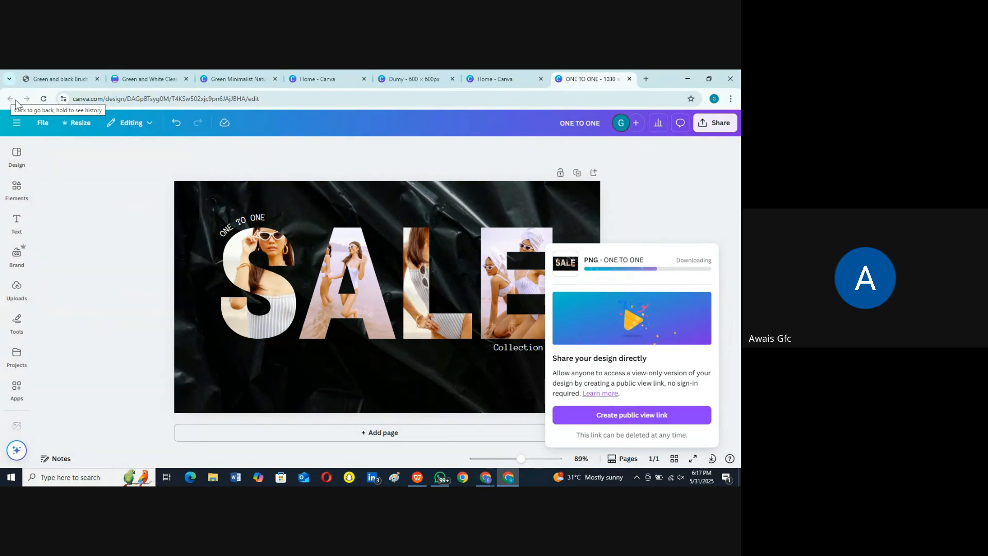
click(491, 79)
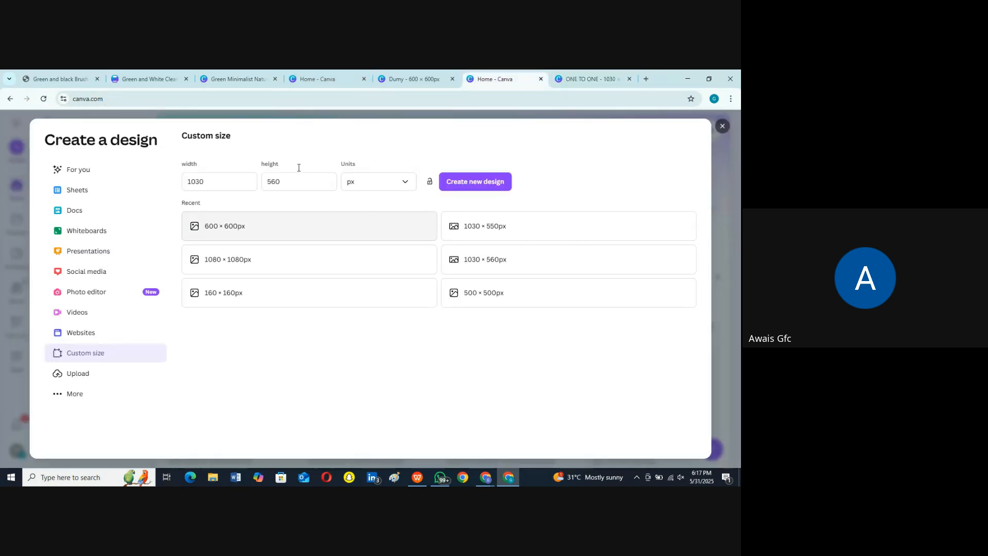
click(592, 77)
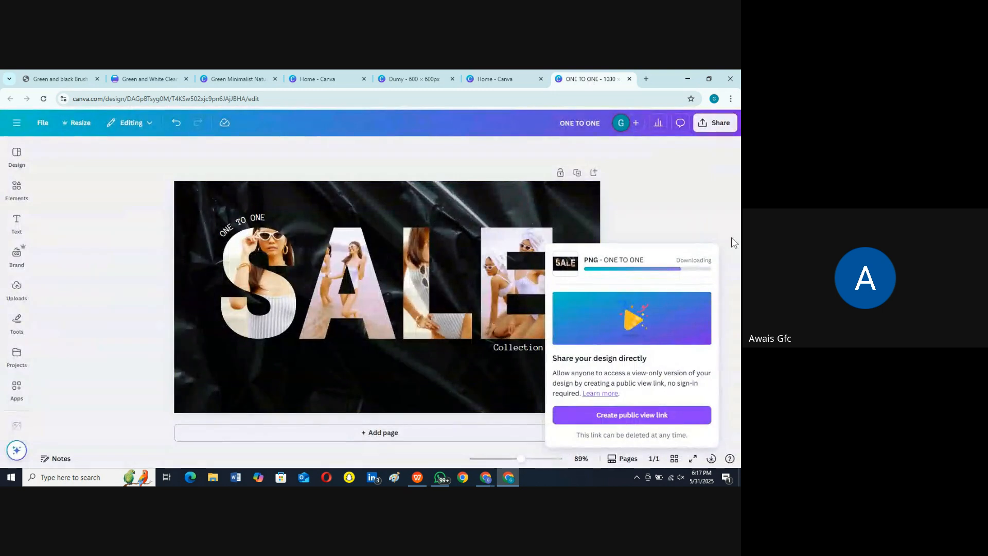
Step: Add a second page and apply the "Pink and PurpleGirle Sale Banner" template to it
click(407, 433)
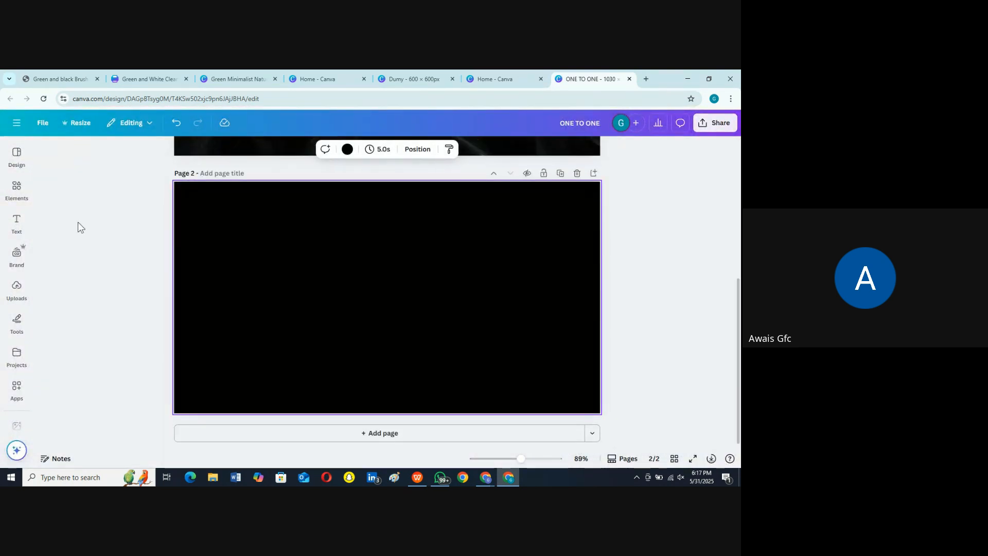
mouse_move(15, 165)
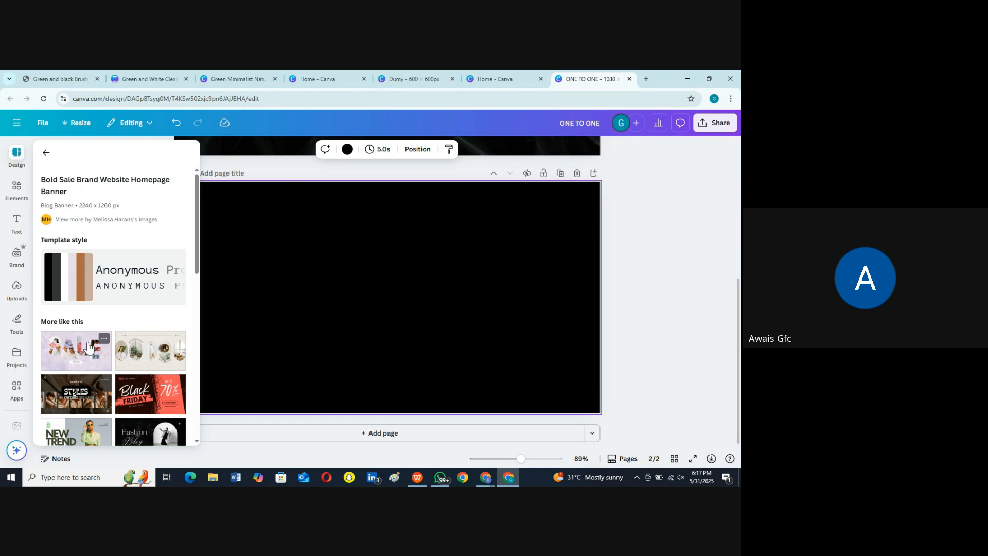
click(85, 356)
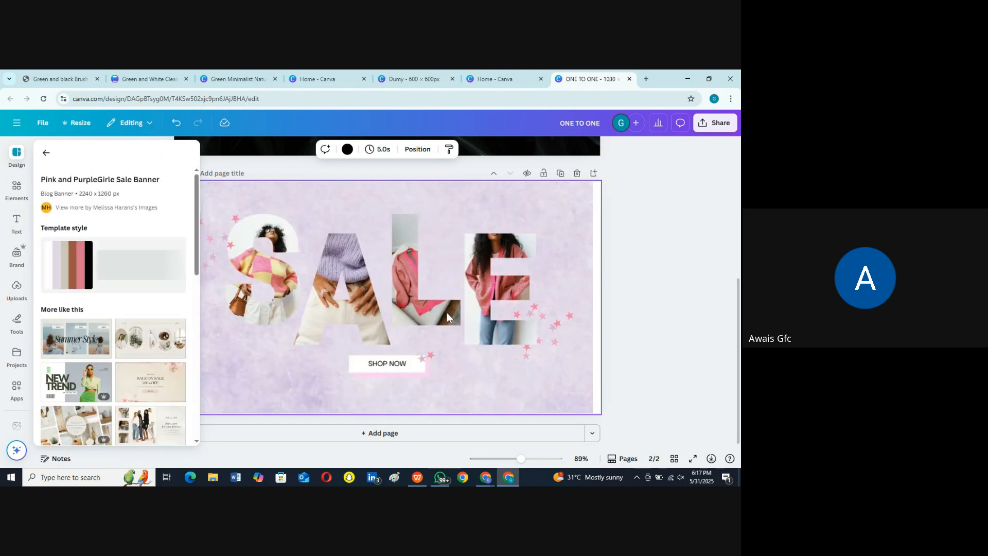
Step: Delete the "SHOP NOW" text and its white box from the purple SALE banner on page 2
click(385, 365)
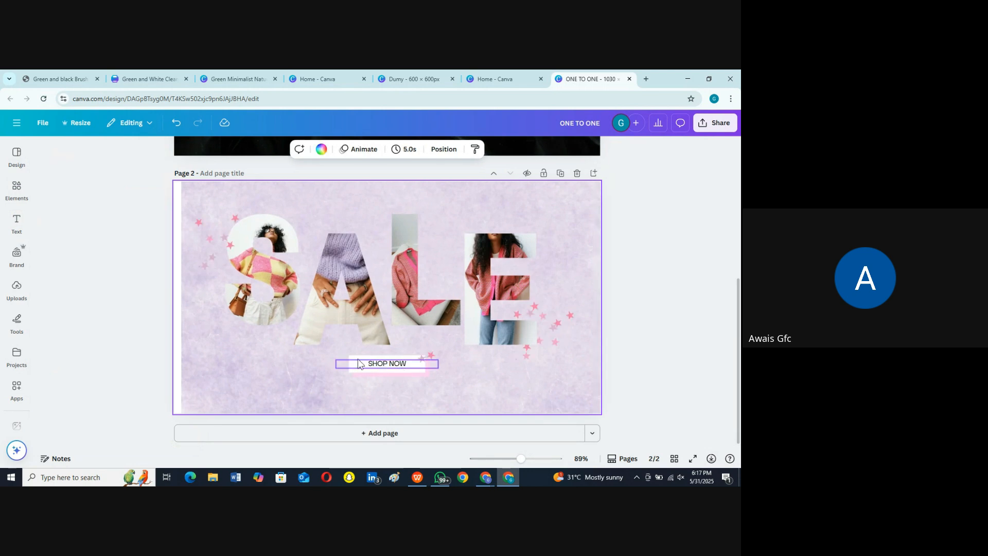
click(616, 351)
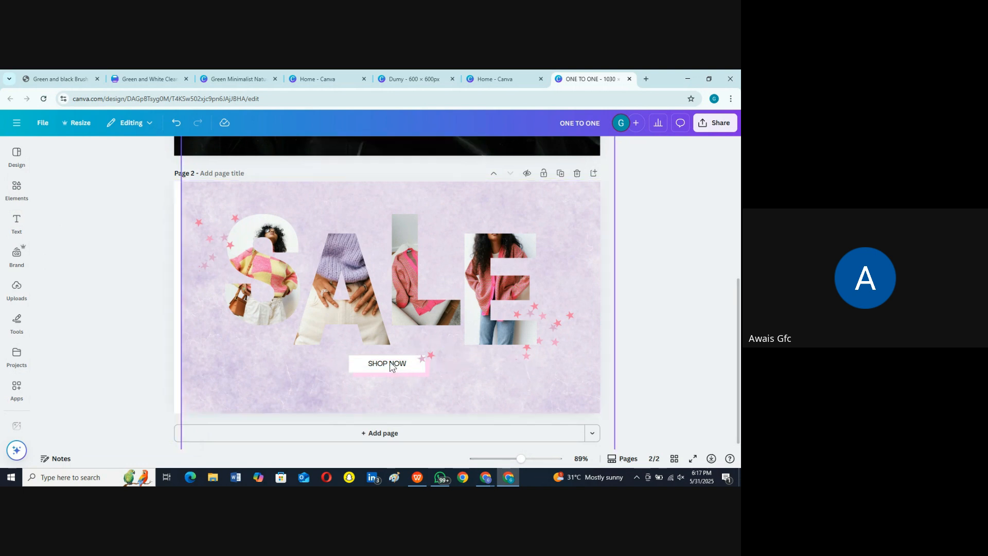
click(389, 365)
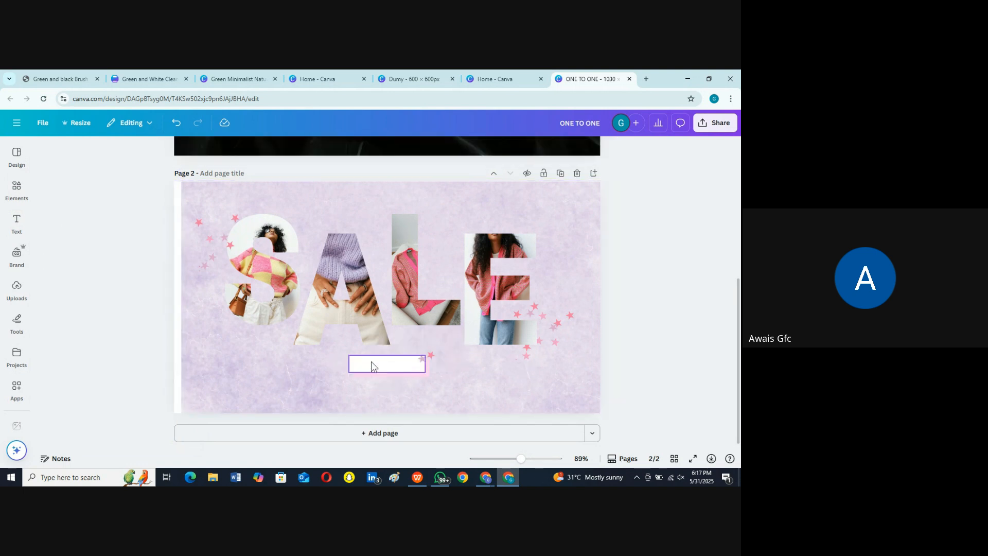
click(403, 374)
key(Delete)
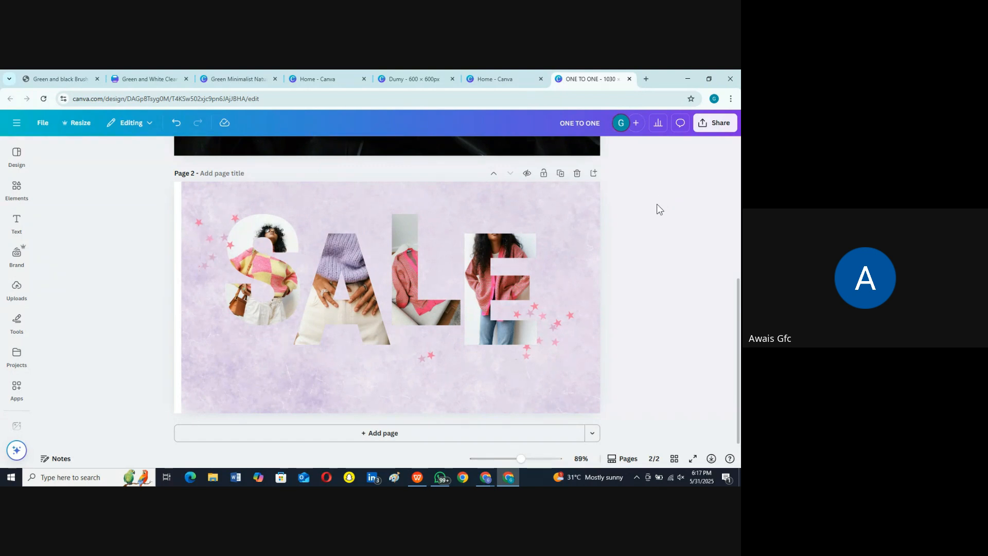
click(717, 122)
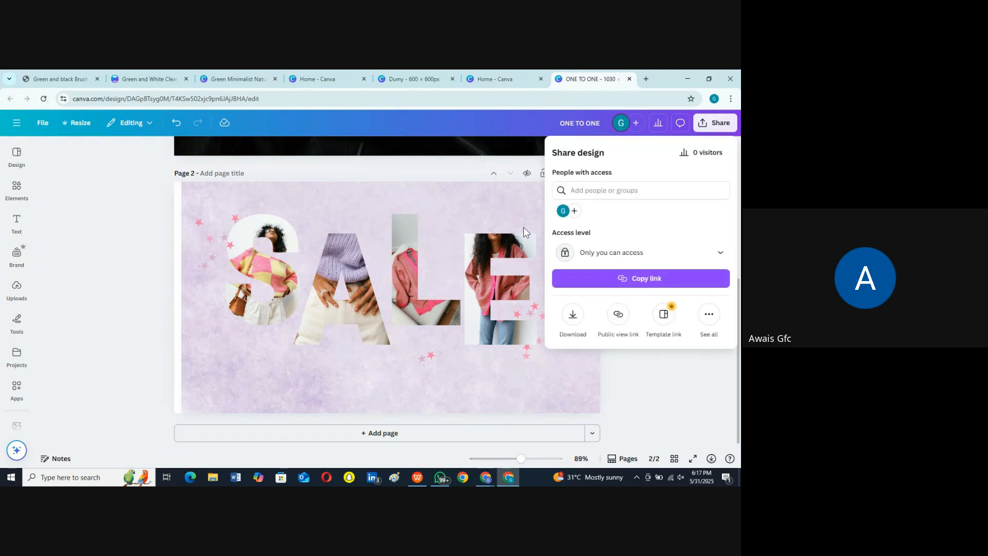
click(655, 396)
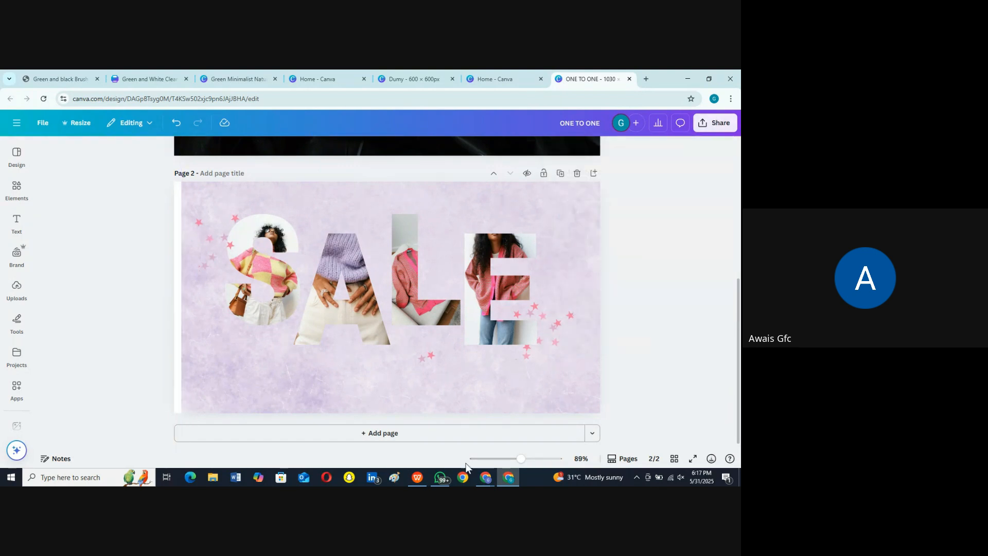
Step: Add a third page and apply the "Valentines Day Website or Blog Banner" template to it
click(352, 437)
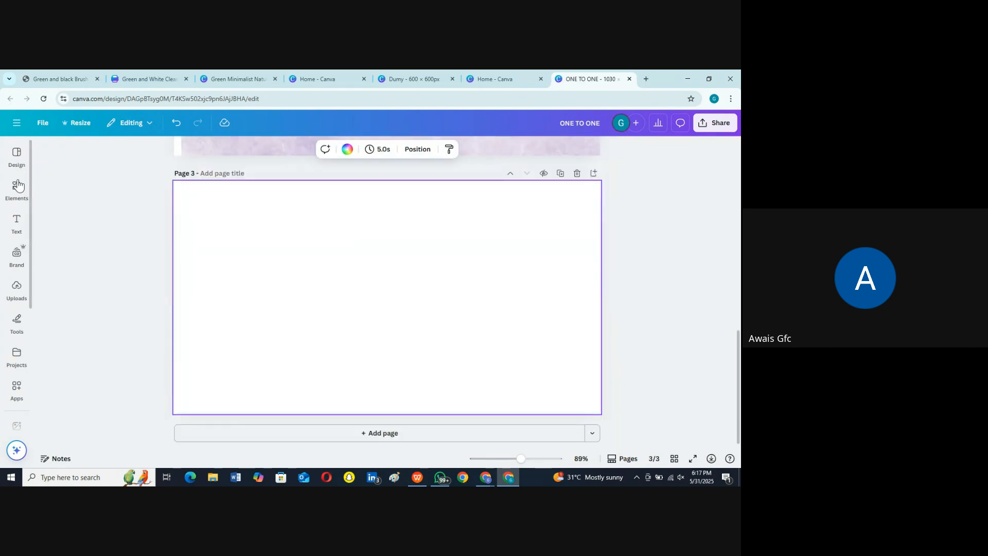
click(18, 190)
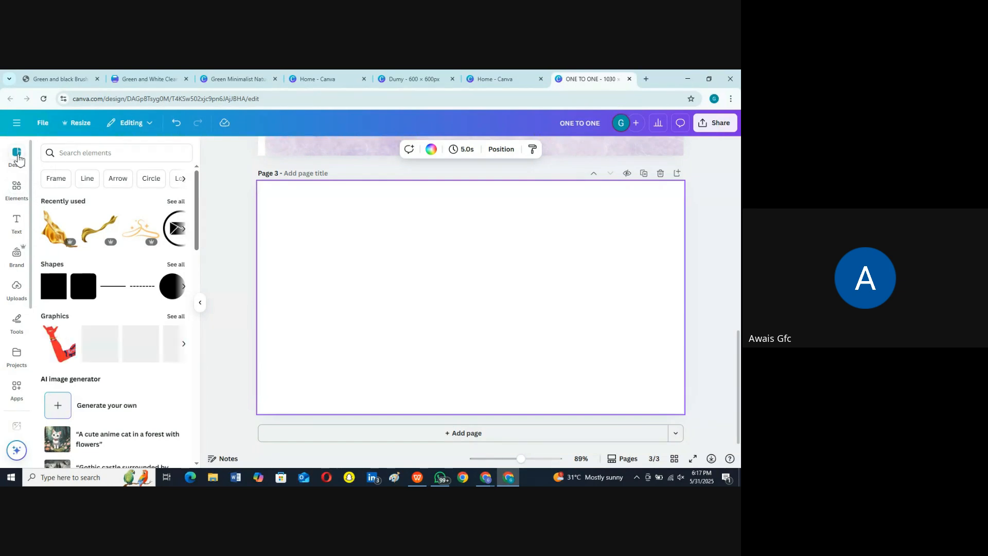
click(18, 159)
drag(198, 233, 196, 266)
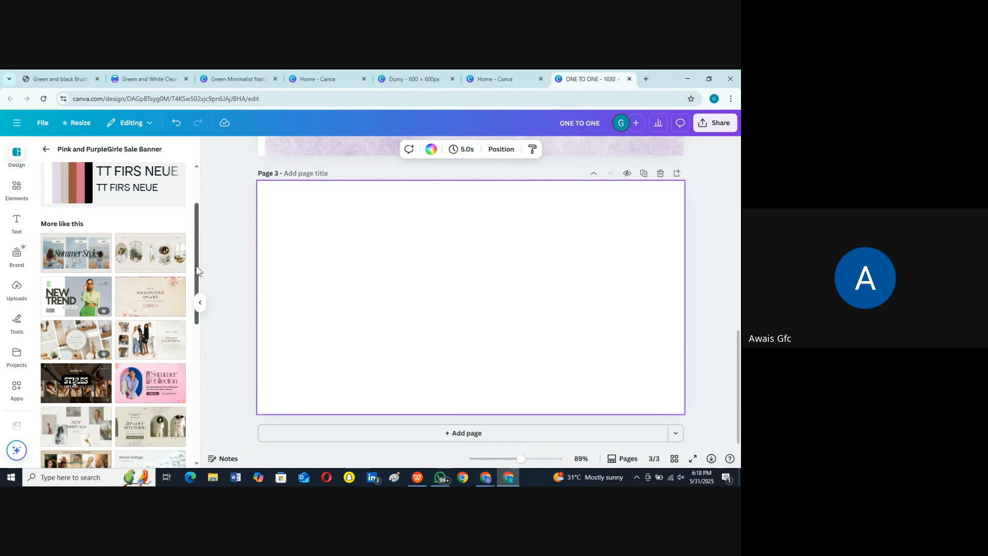
click(159, 295)
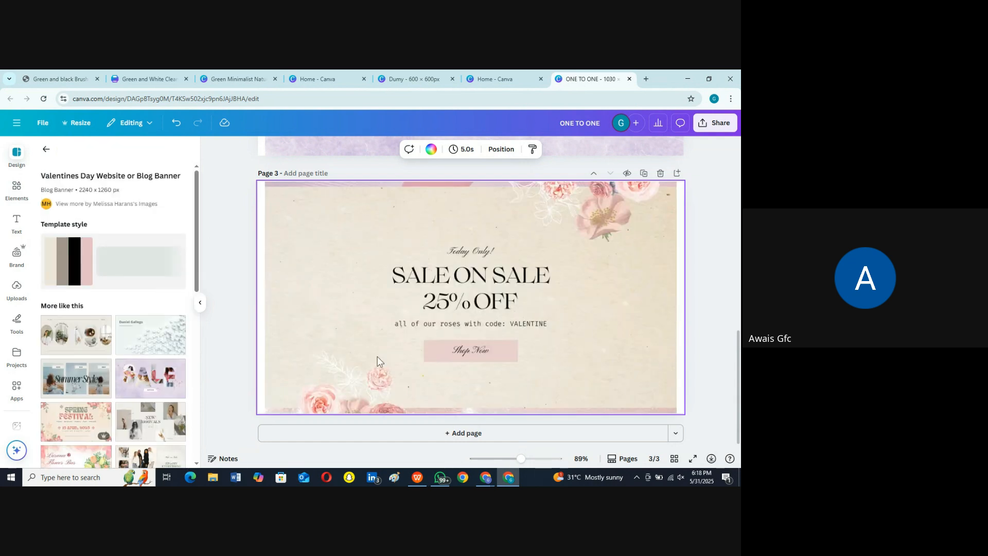
click(531, 363)
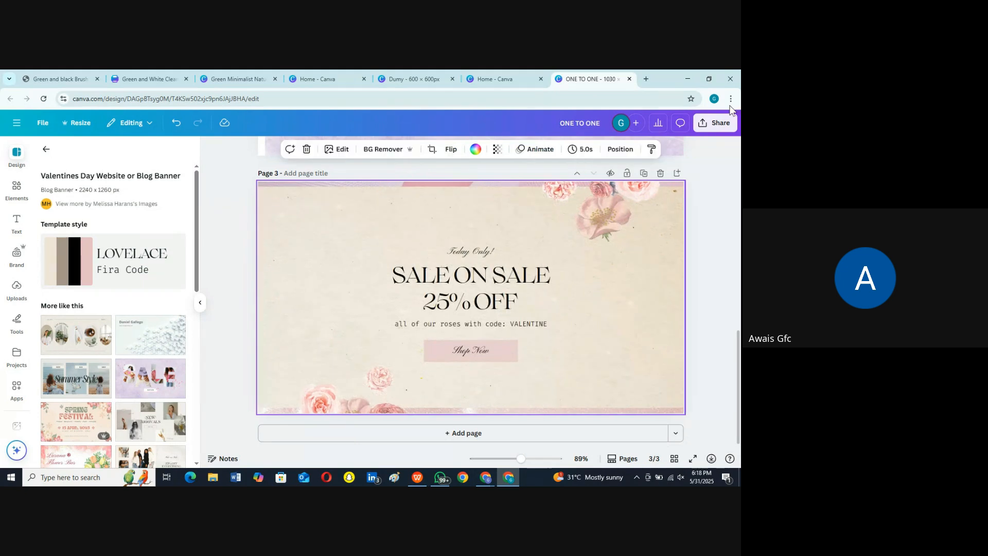
Step: Download pages 1-3 as PNG, keeping size 3.125 and the 2 KB file size limit
click(721, 125)
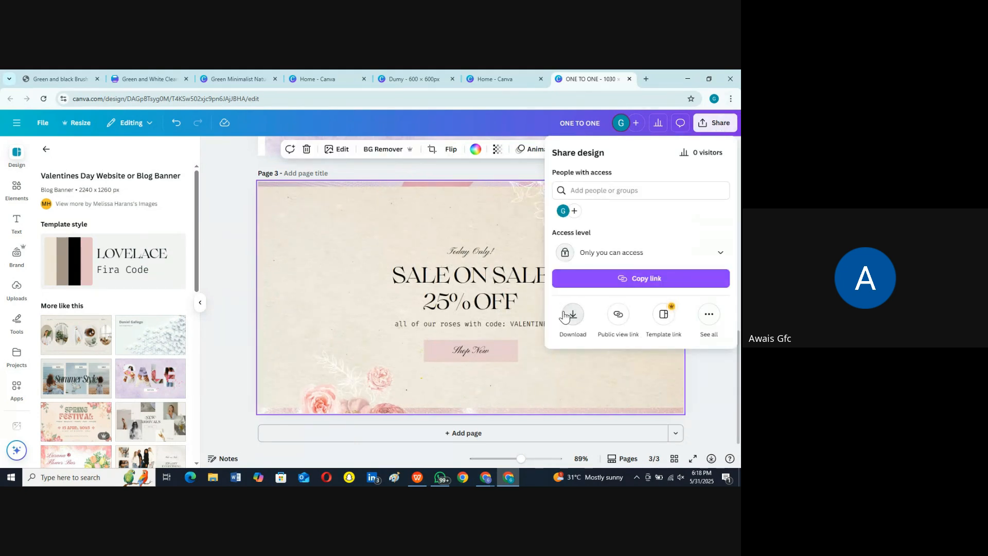
click(571, 313)
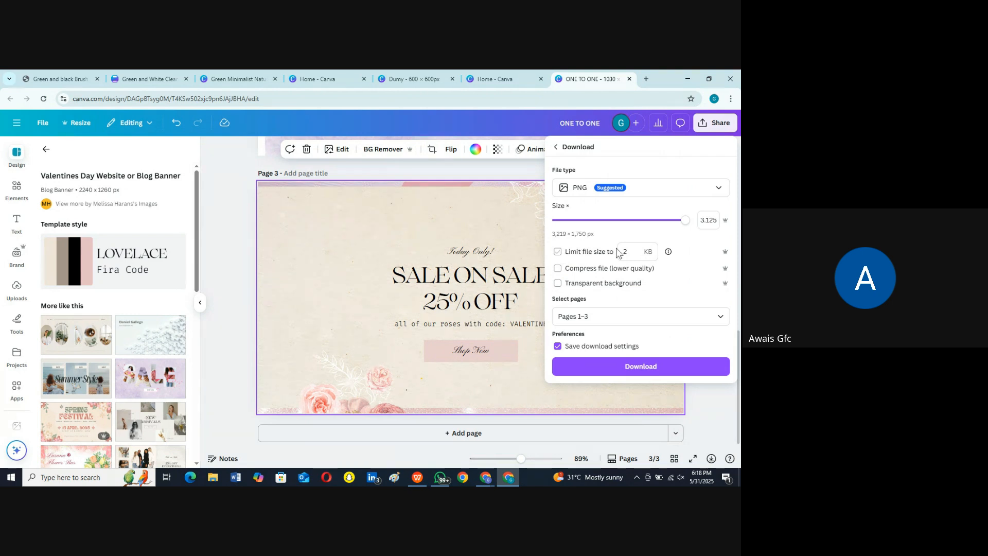
click(640, 367)
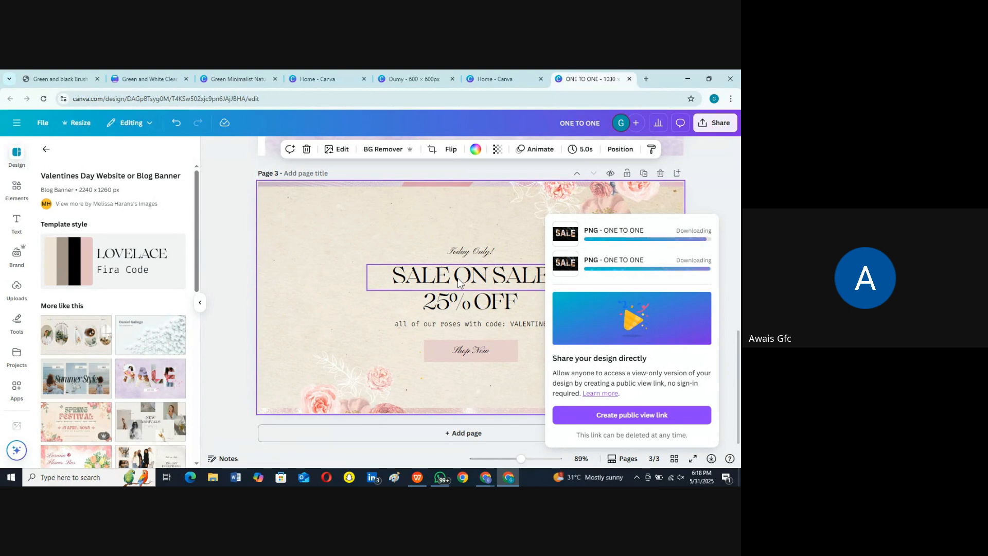
Step: Switch to the Shopify theme editor with the Dawn home page's first slideshow slide open
click(470, 348)
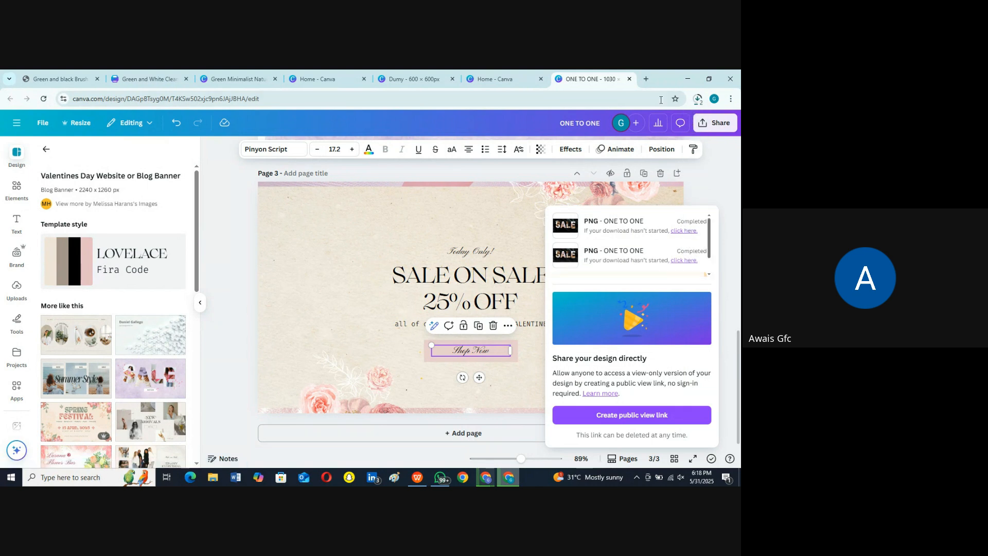
mouse_move(485, 478)
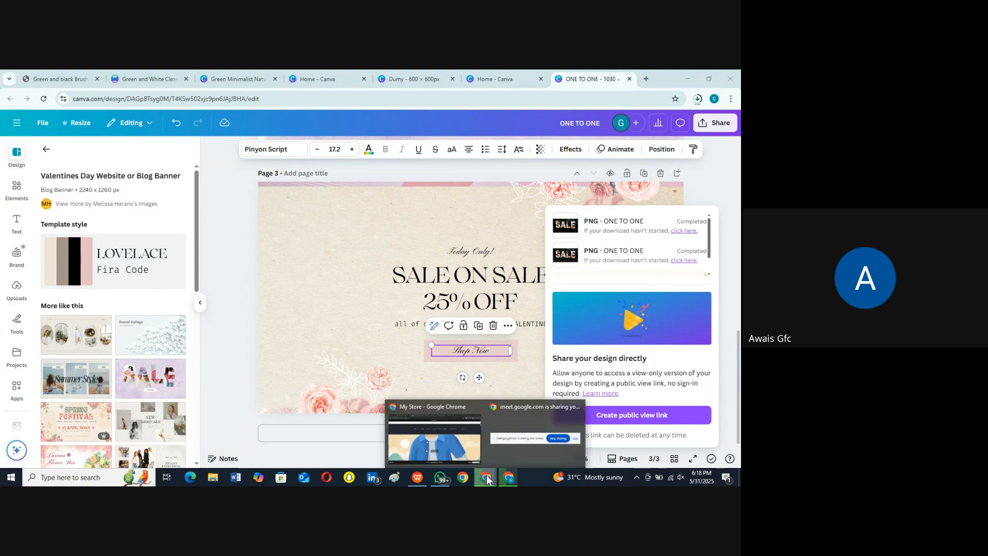
click(444, 452)
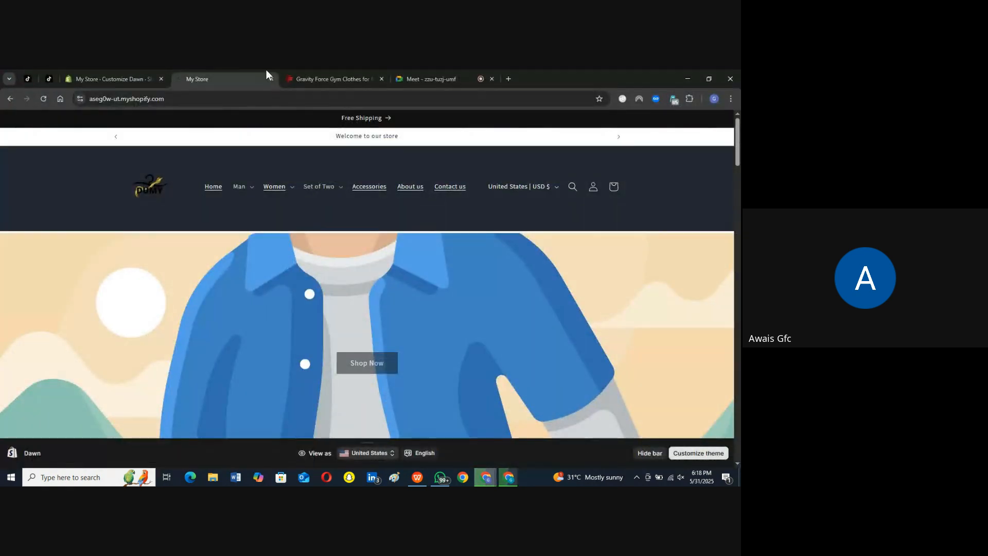
click(117, 72)
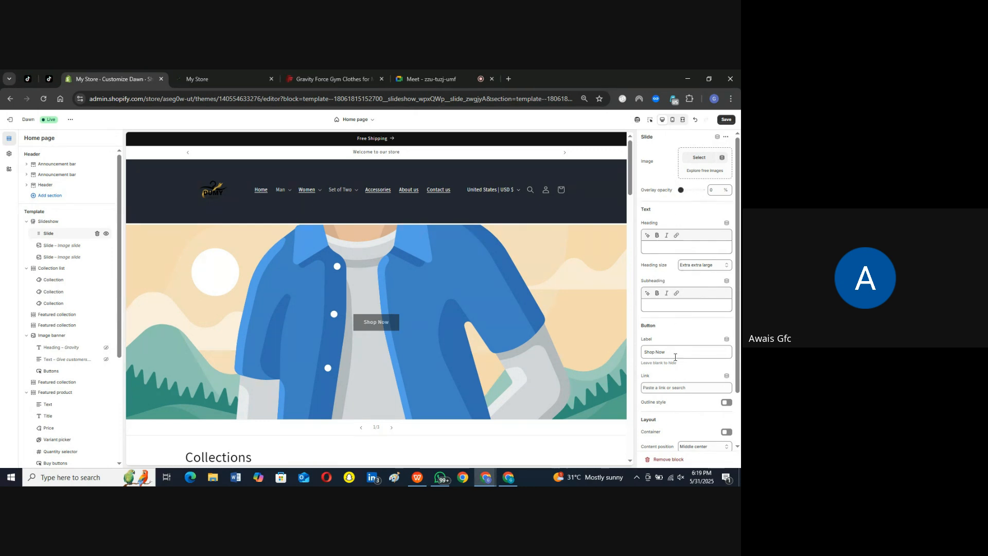
click(700, 158)
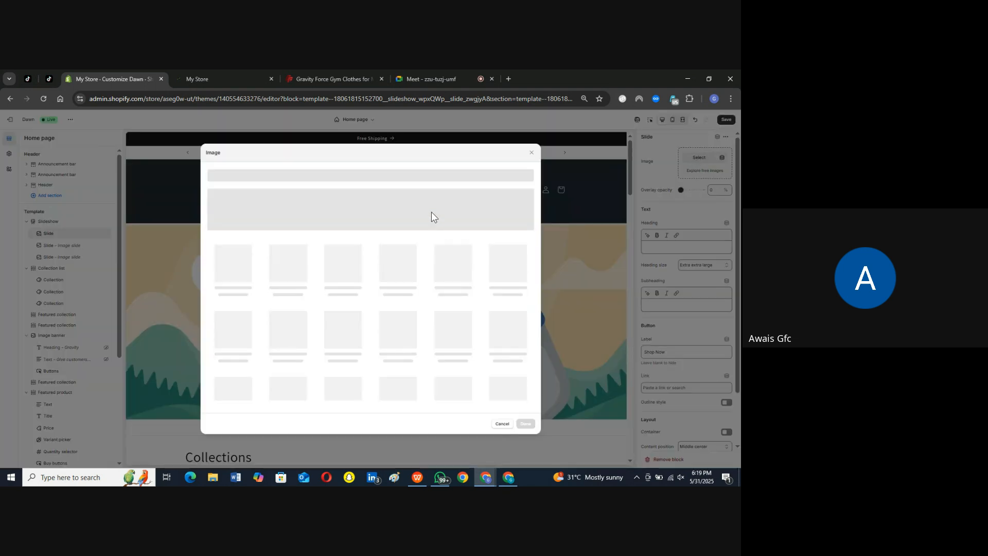
click(533, 154)
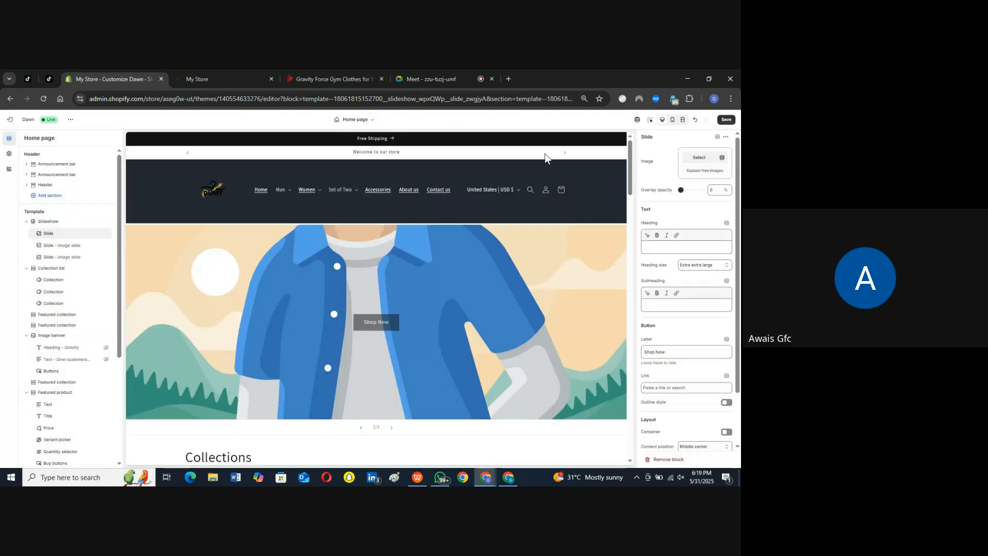
click(707, 172)
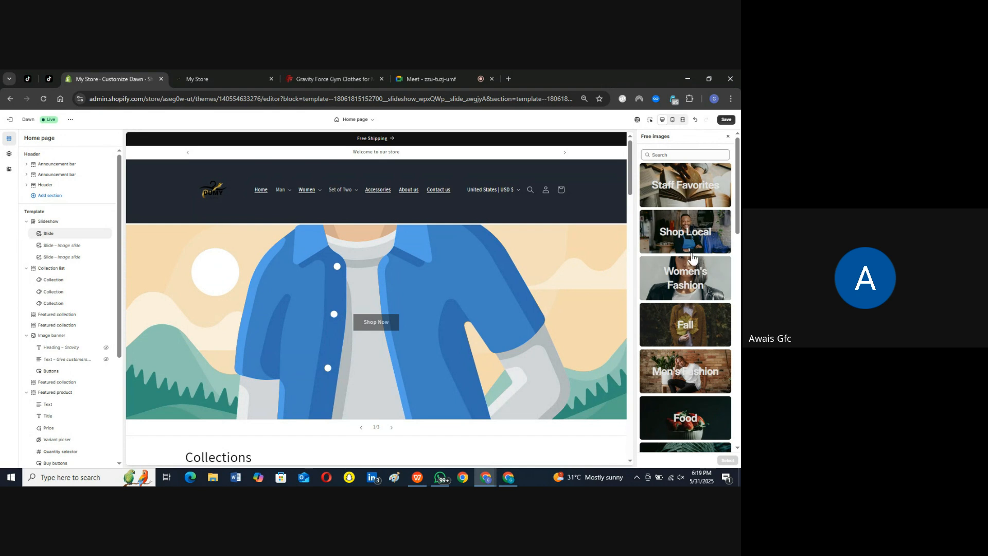
click(728, 137)
Step: Open the first slide's image picker and check the Downloads folder for the banner files
click(700, 157)
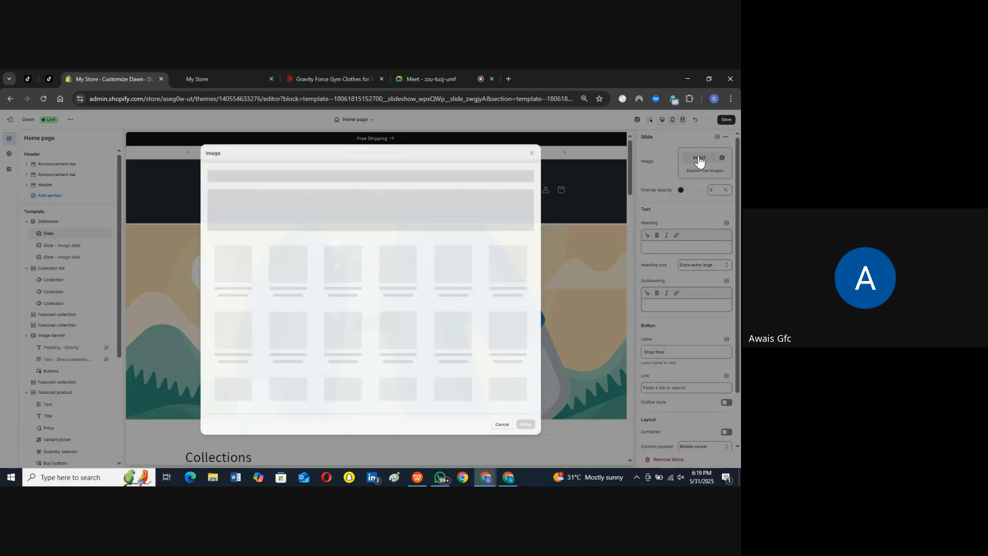
click(367, 221)
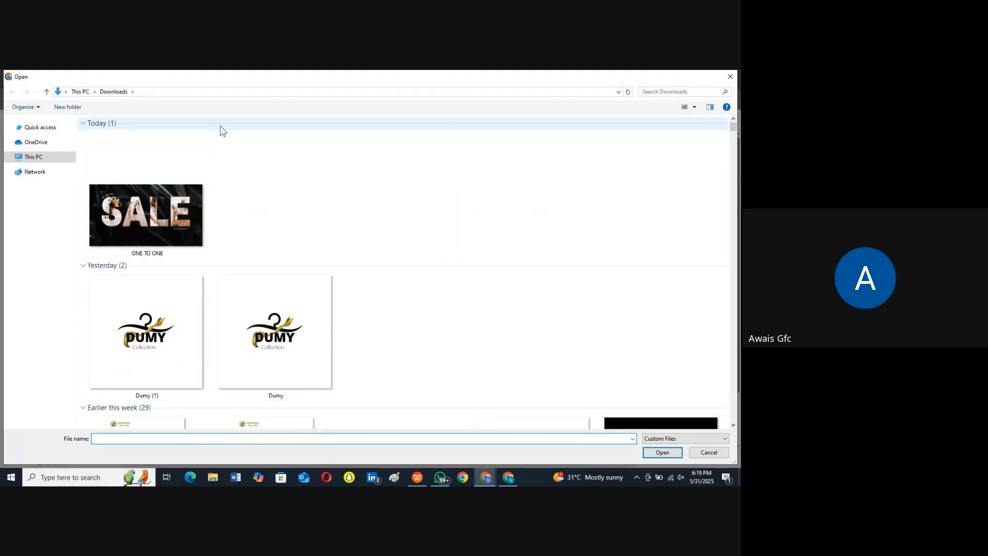
click(731, 76)
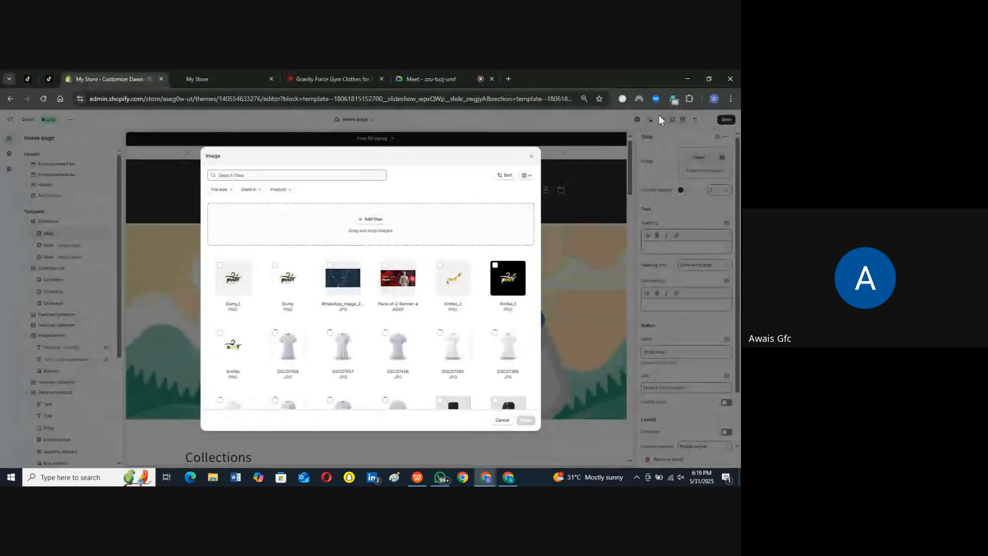
Step: Extract the downloaded ONE TO ONE zip archive directly into the Downloads folder in File Explorer, replacing all existing files
click(509, 478)
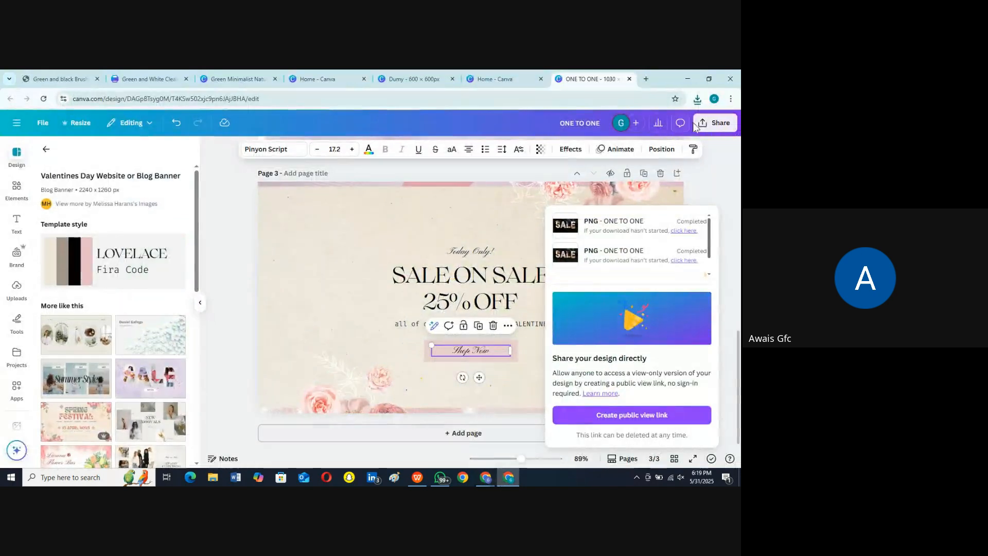
click(688, 232)
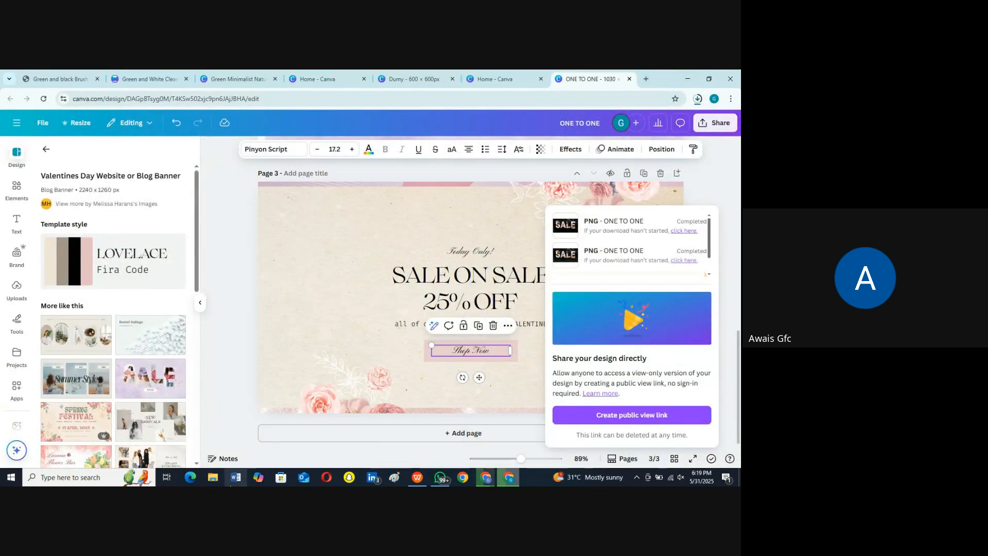
click(212, 478)
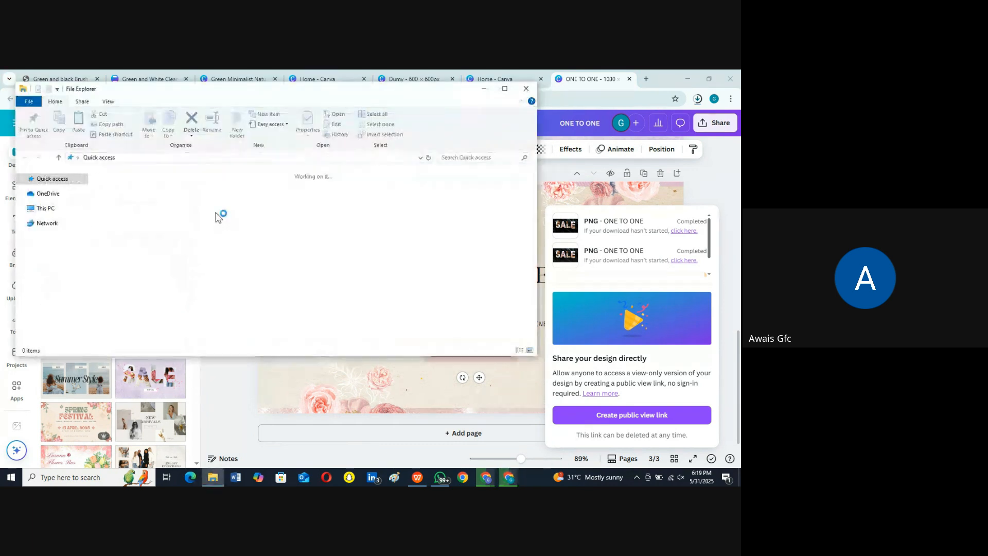
double_click(273, 190)
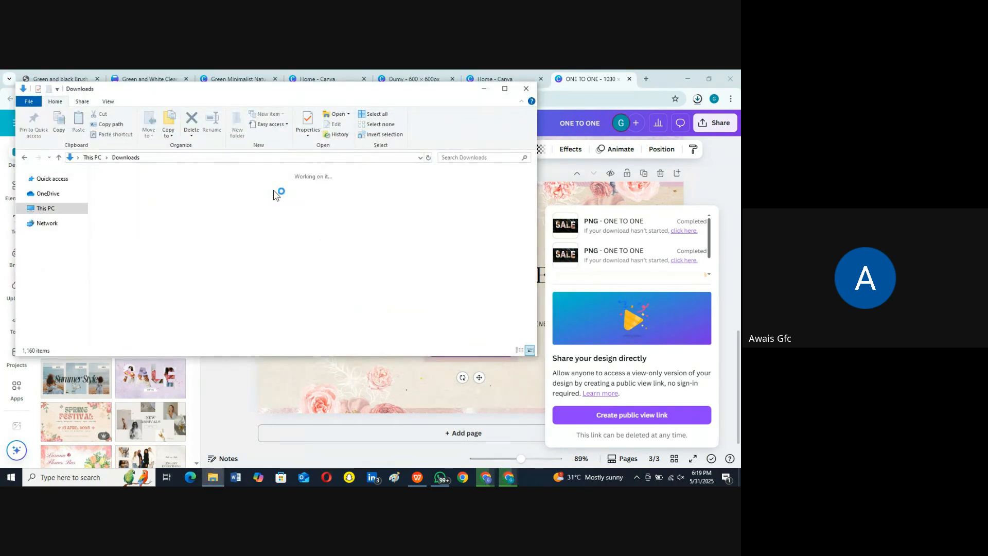
click(162, 213)
right_click(163, 213)
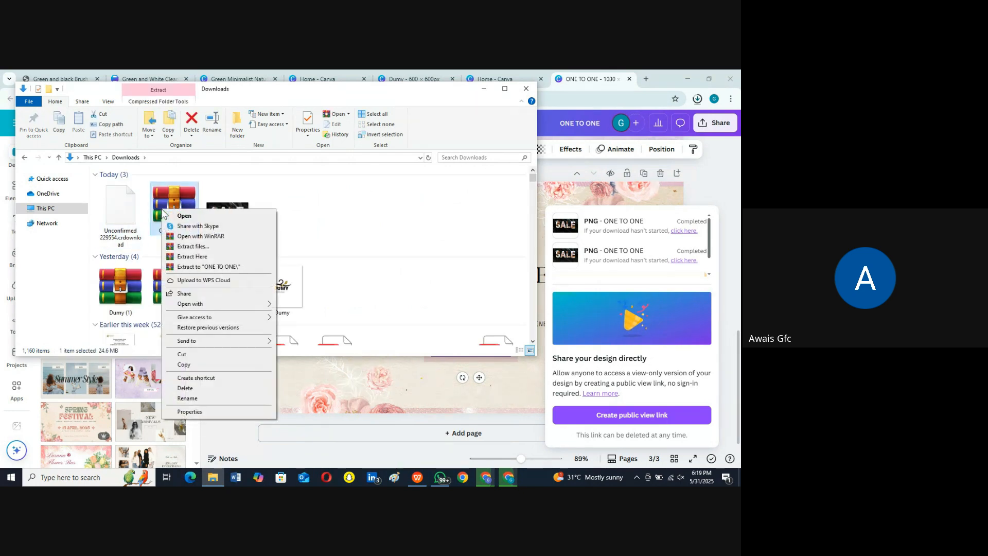
click(195, 256)
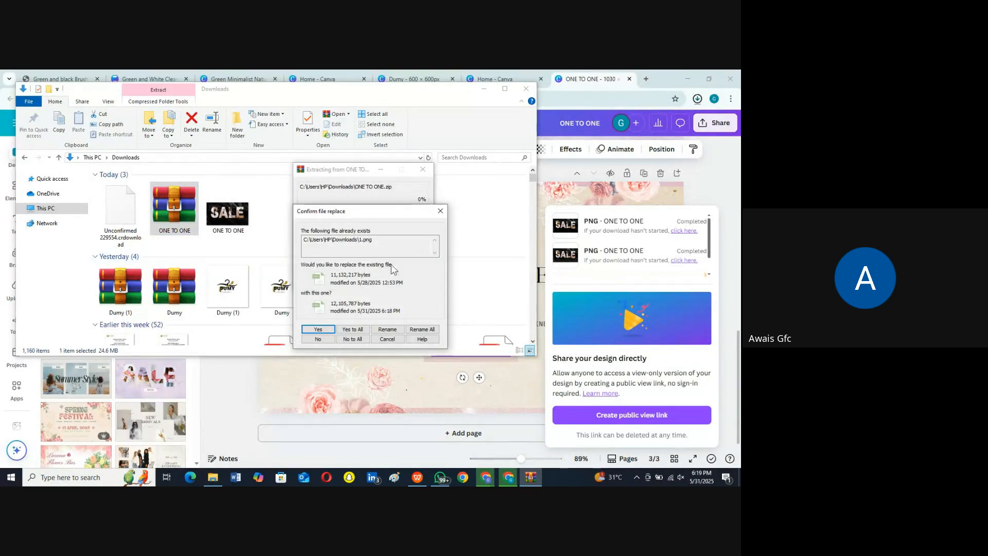
click(353, 329)
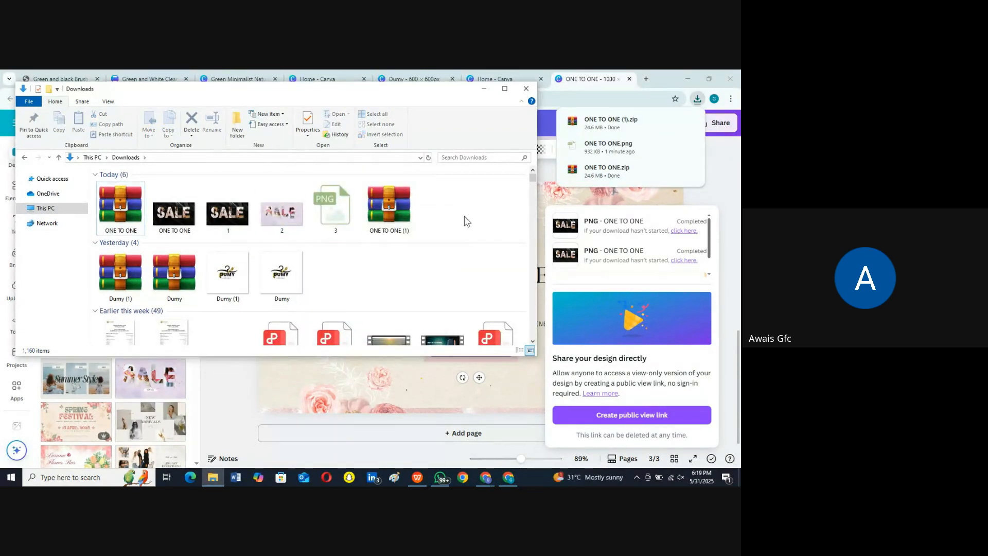
click(527, 88)
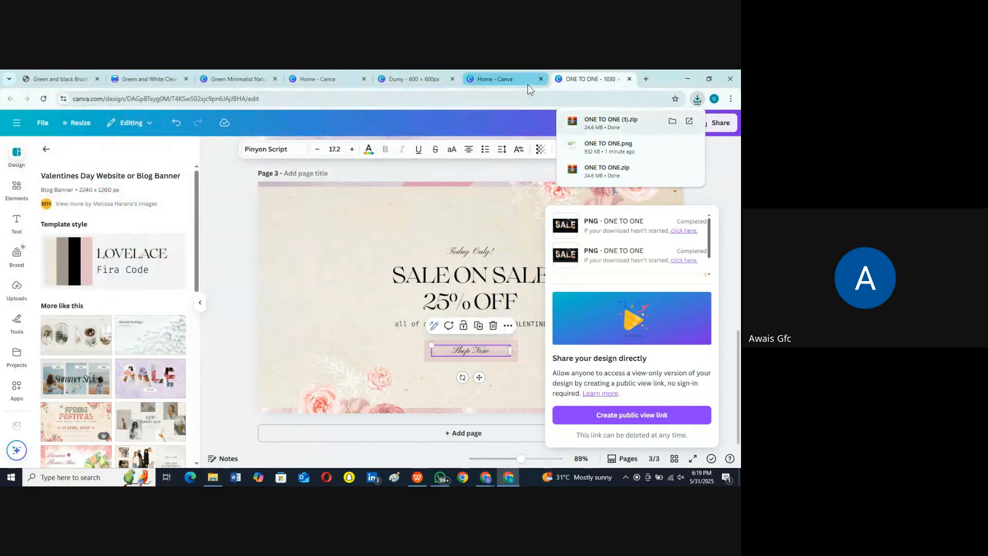
Step: Return to the Shopify theme editor and upload banner file 1 from Downloads to the slide's image library
mouse_move(485, 477)
click(439, 434)
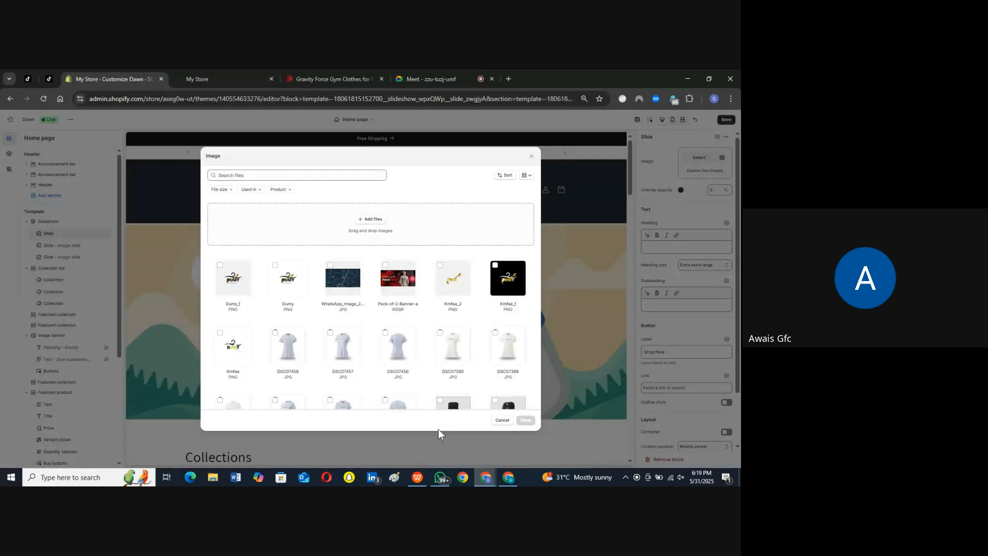
click(363, 220)
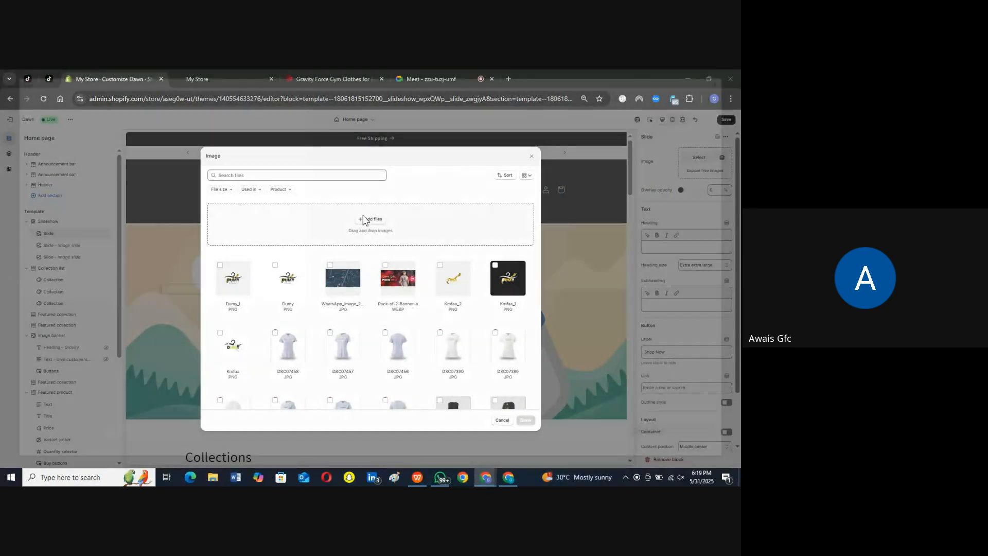
click(142, 221)
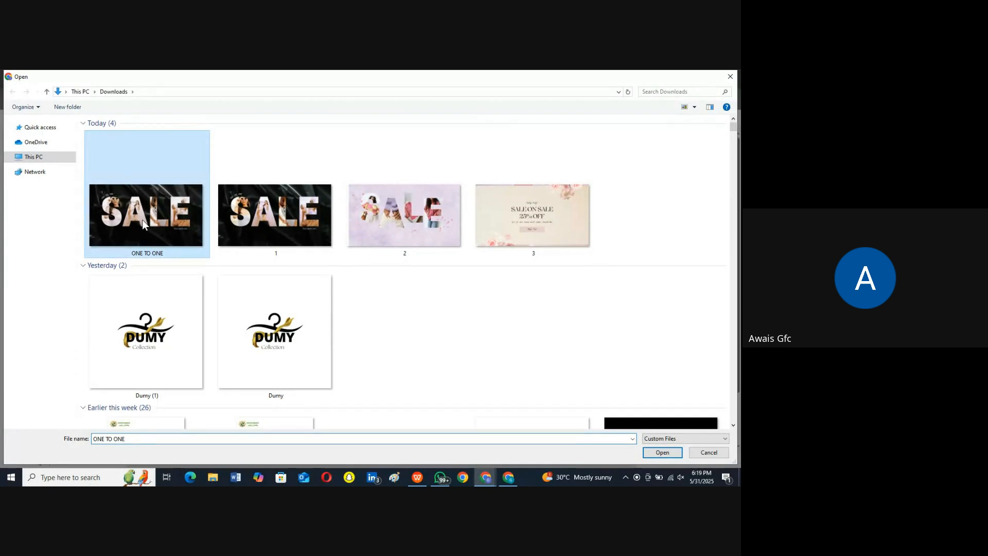
click(282, 218)
double_click(282, 218)
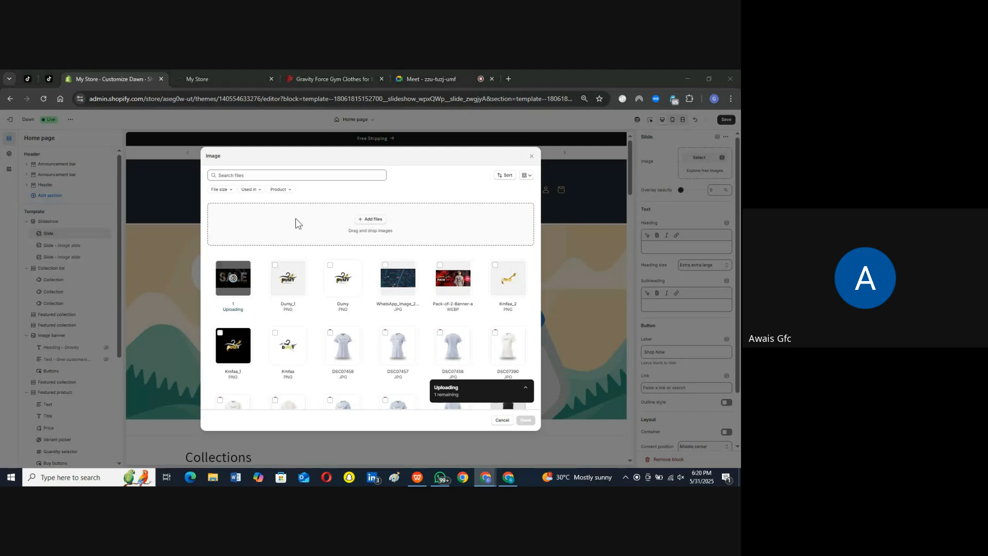
Step: Upload banner file 2, the purple SALE design, from Downloads to the image library
click(293, 215)
click(542, 197)
click(631, 222)
click(359, 226)
click(529, 240)
click(355, 215)
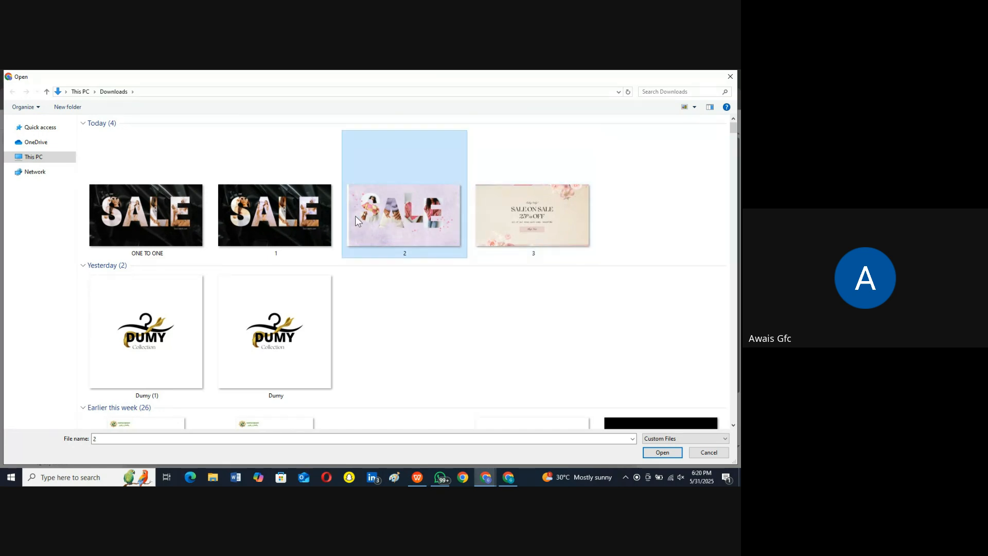
double_click(355, 215)
Step: Upload banner file 3, the floral SALE ON SALE design, from Downloads to the image library
click(375, 222)
click(427, 172)
click(533, 222)
double_click(532, 223)
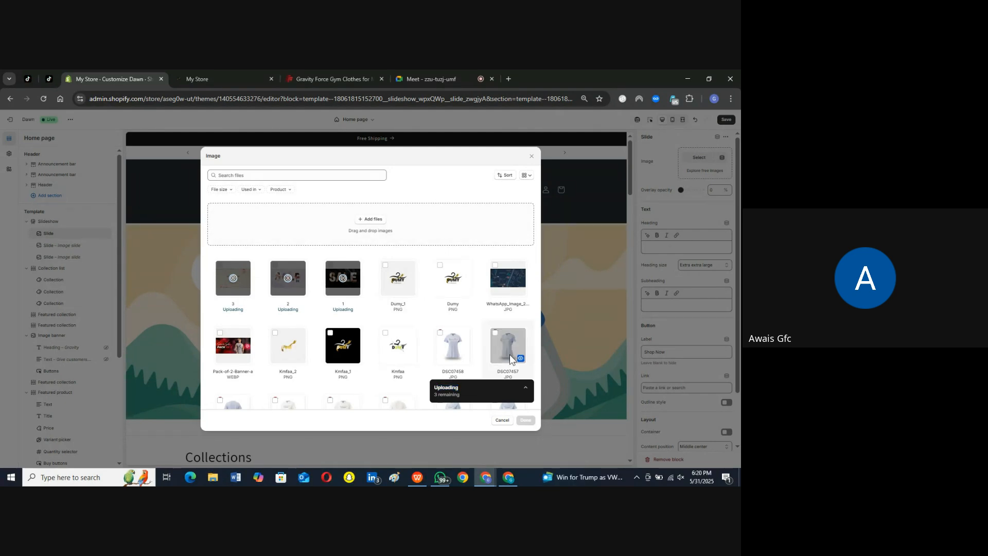
click(526, 387)
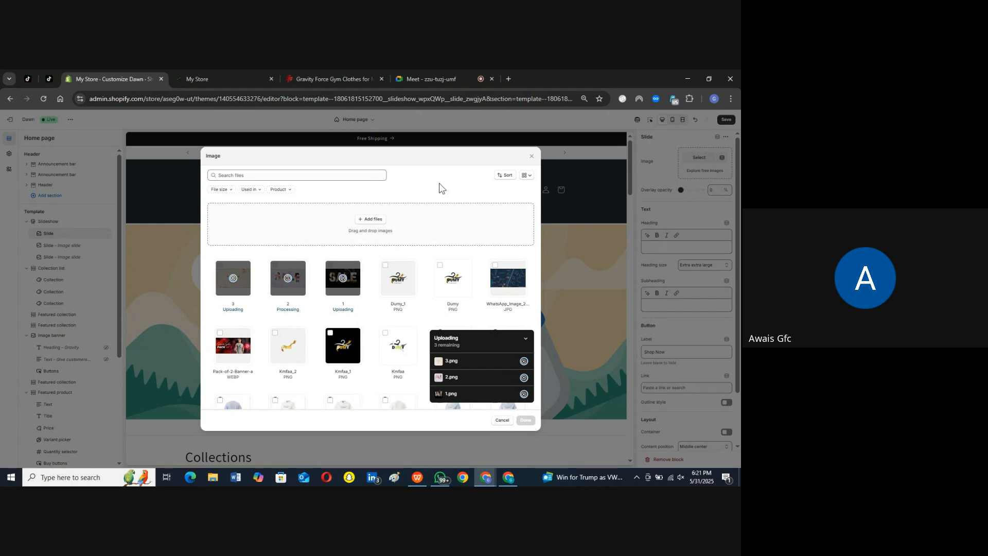
click(373, 221)
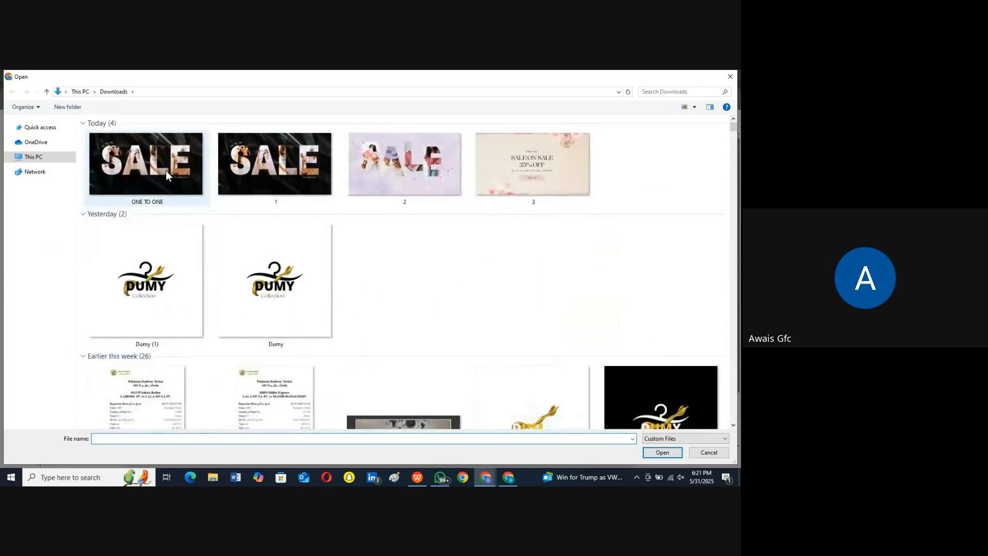
click(166, 171)
double_click(166, 171)
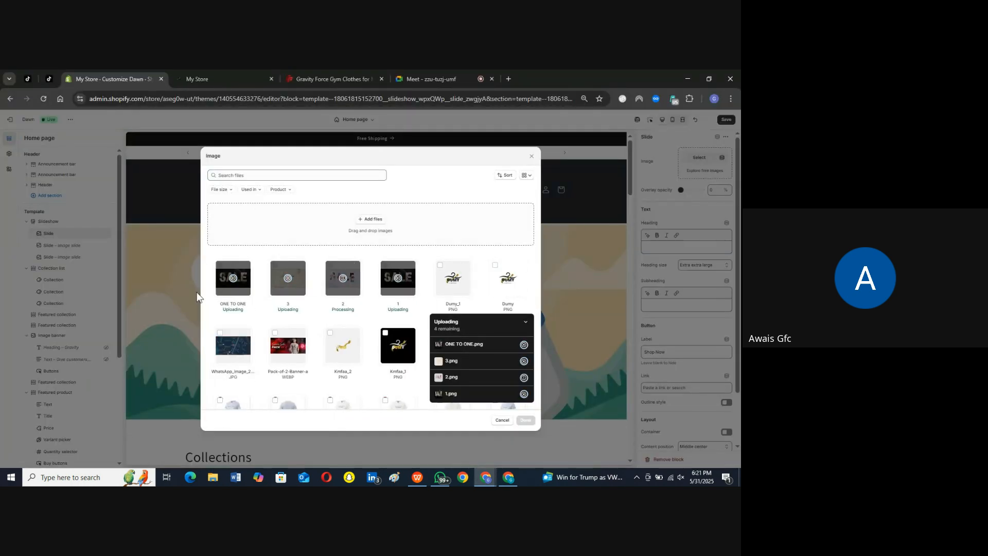
click(233, 279)
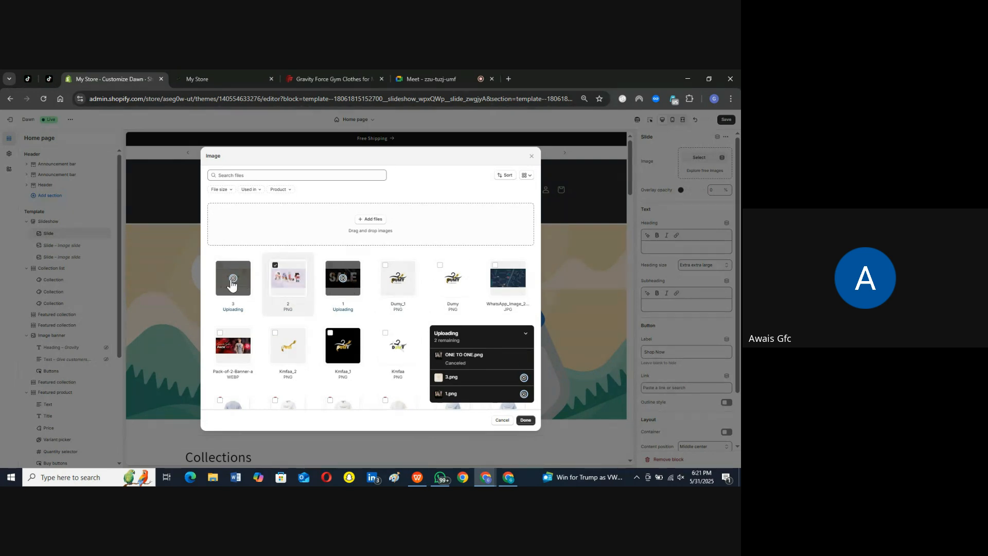
Step: Set 2.png as the first slide's image and leave the image picker
click(298, 279)
click(298, 279)
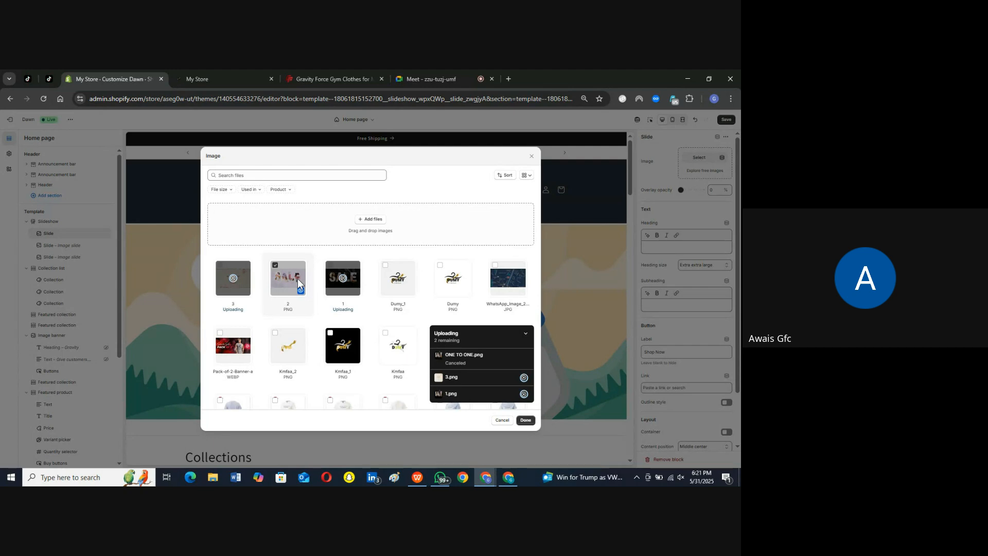
click(527, 421)
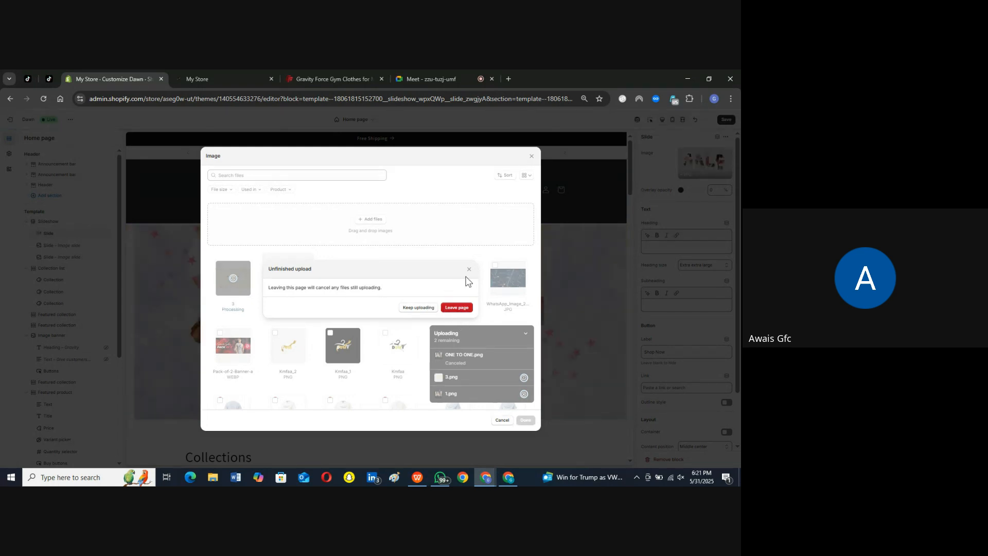
click(469, 268)
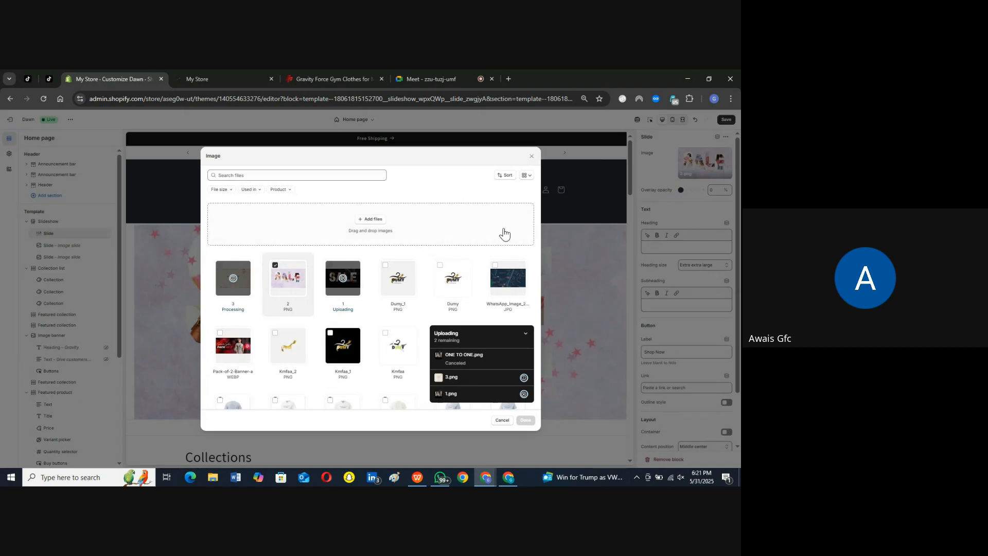
click(532, 160)
click(457, 307)
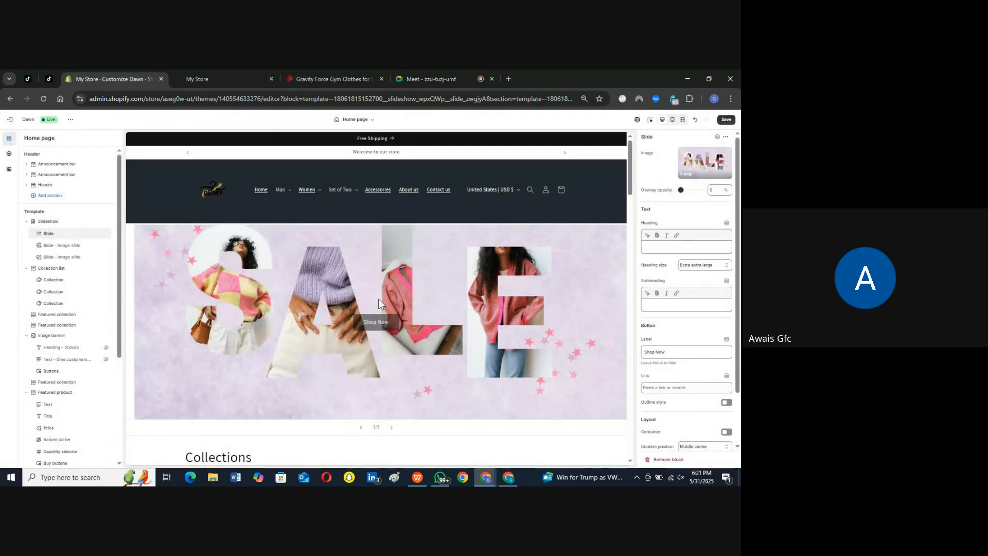
Step: Set 1.png, the black SALE design, as the second slide's image
click(50, 250)
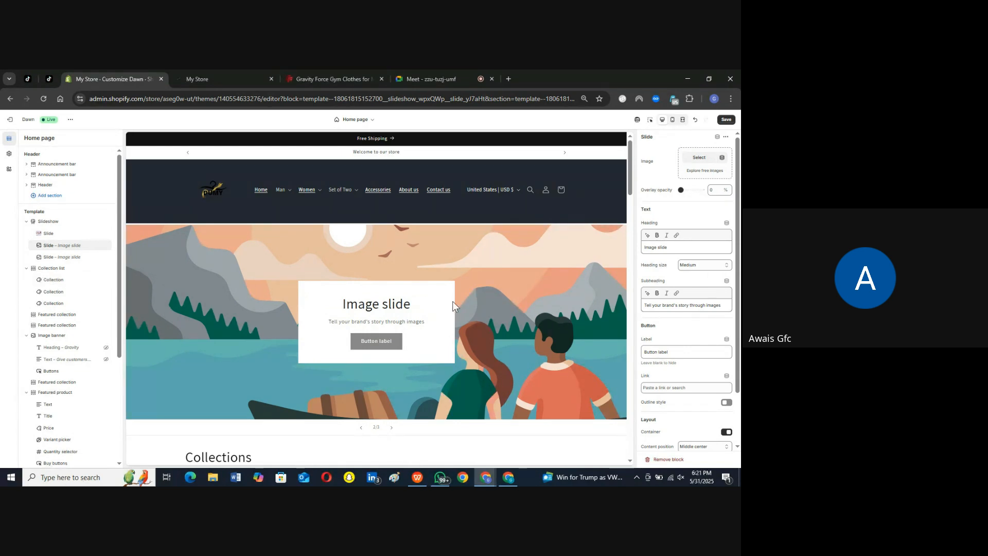
click(695, 158)
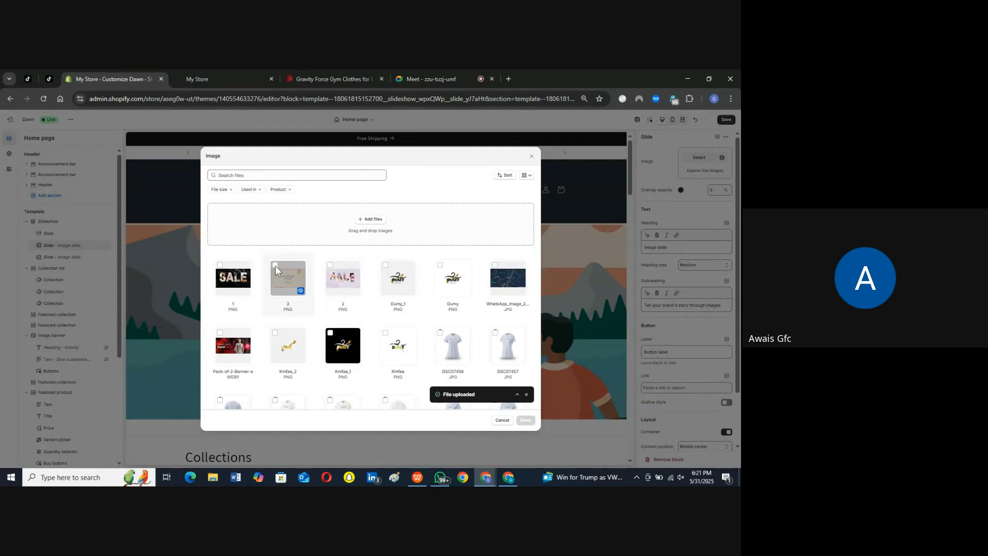
click(220, 266)
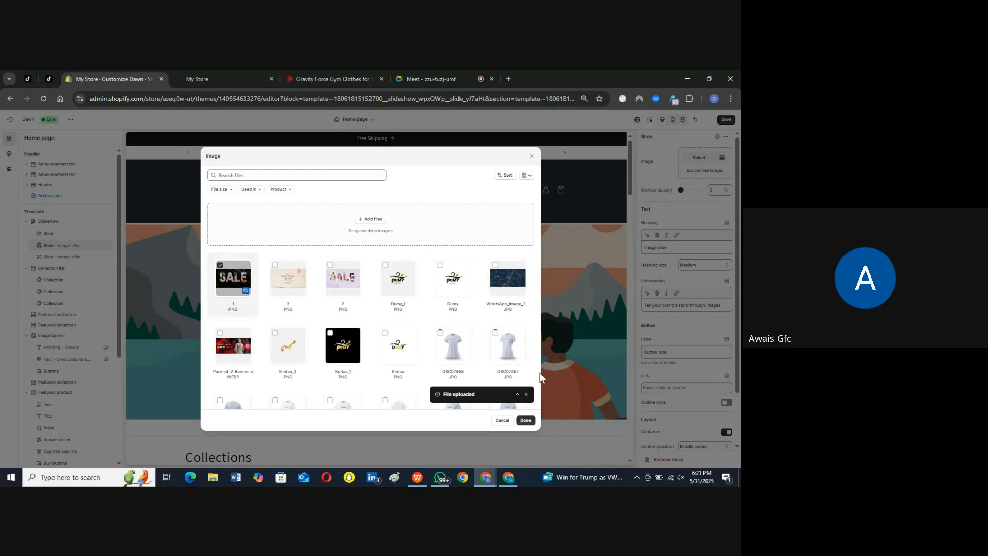
click(526, 420)
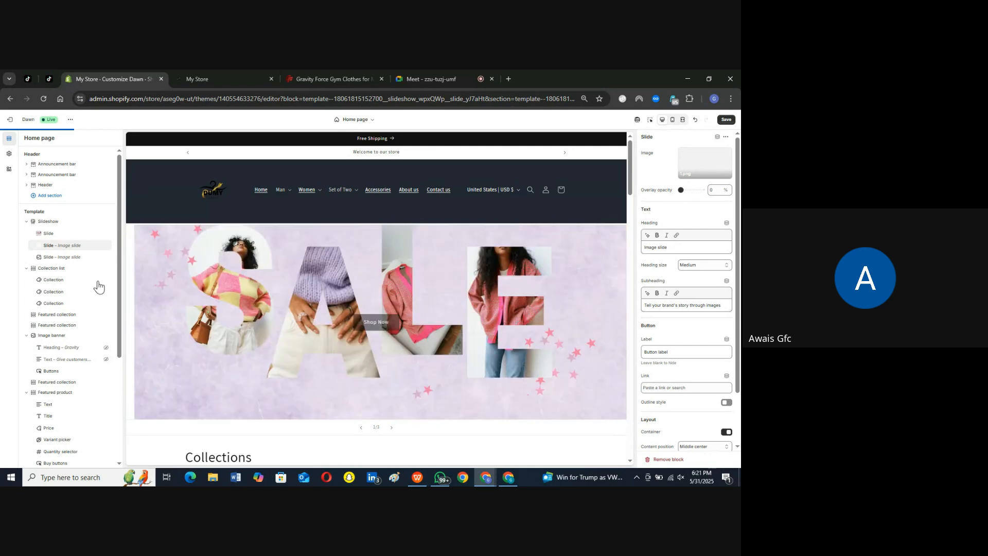
Step: Set 3.png, the floral SALE ON SALE design, as the third slide's image
click(54, 258)
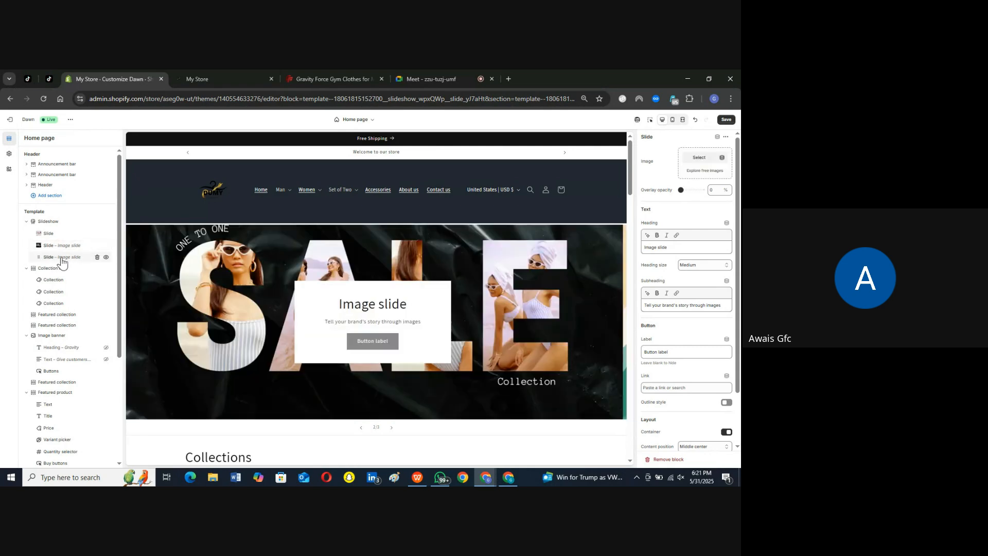
click(700, 158)
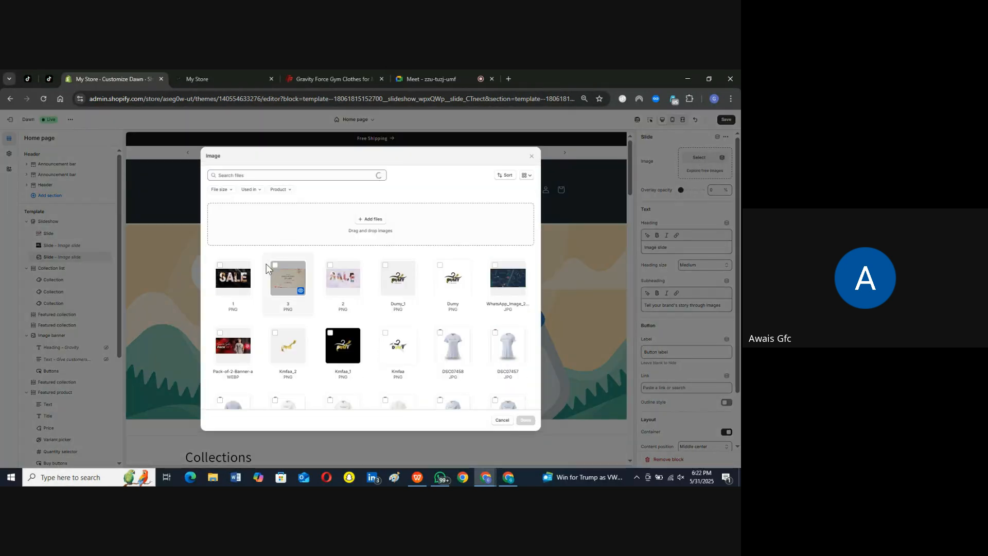
click(275, 266)
click(526, 420)
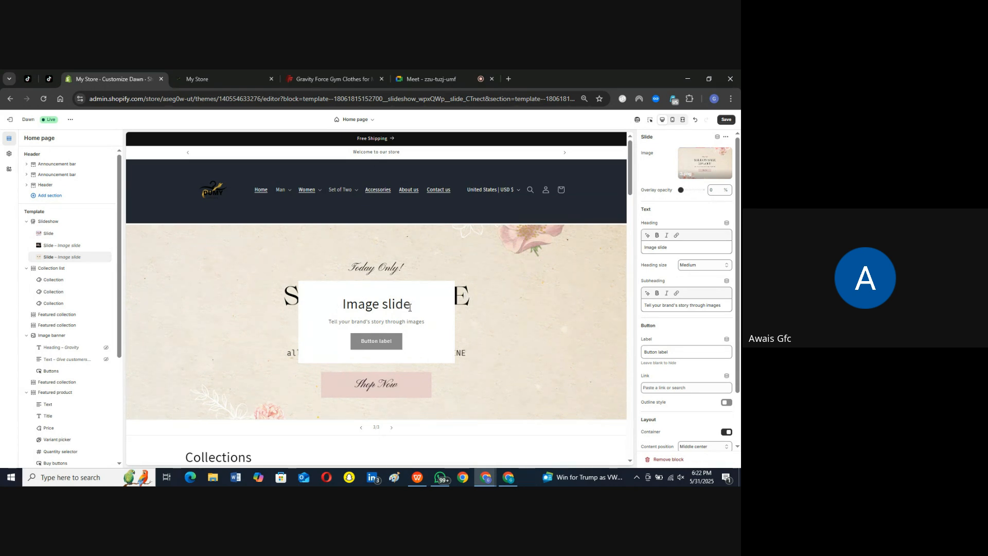
Step: Clear the third slide's heading and subheading text
drag(410, 307, 397, 342)
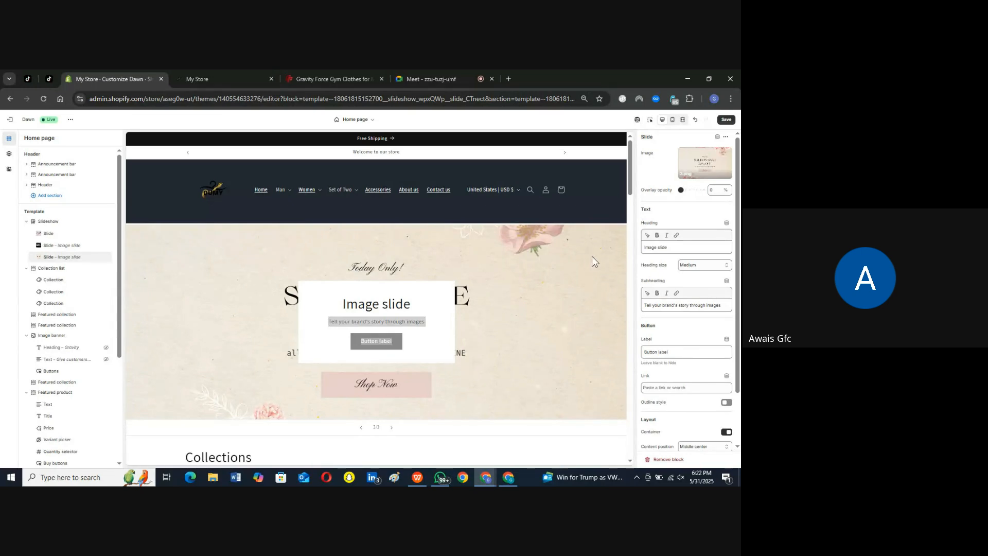
drag(673, 249, 642, 251)
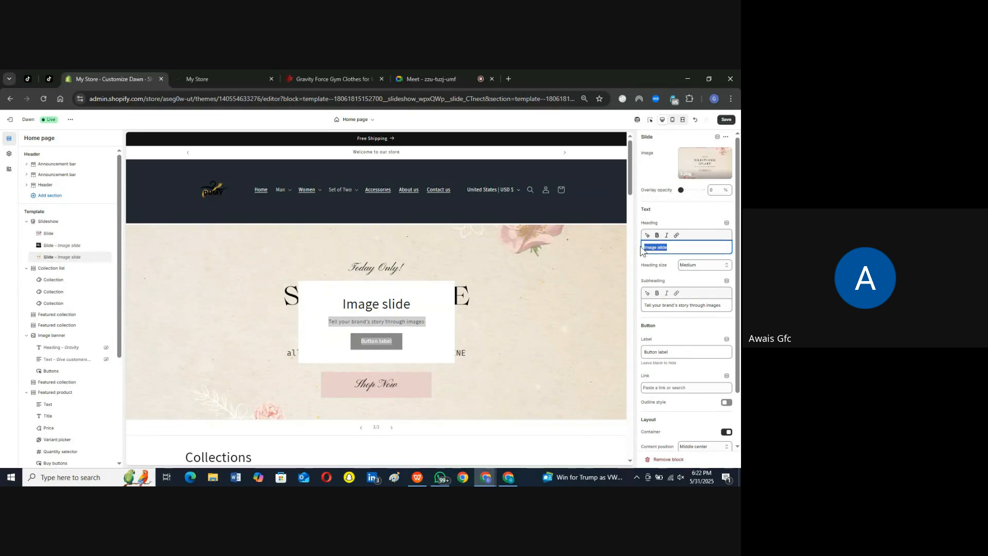
key(BackSpace)
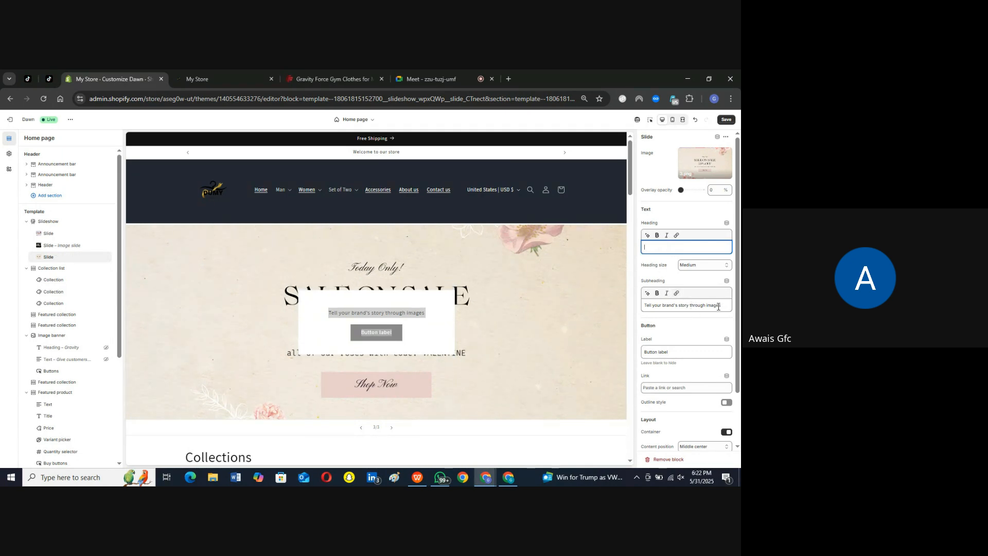
drag(723, 305, 645, 306)
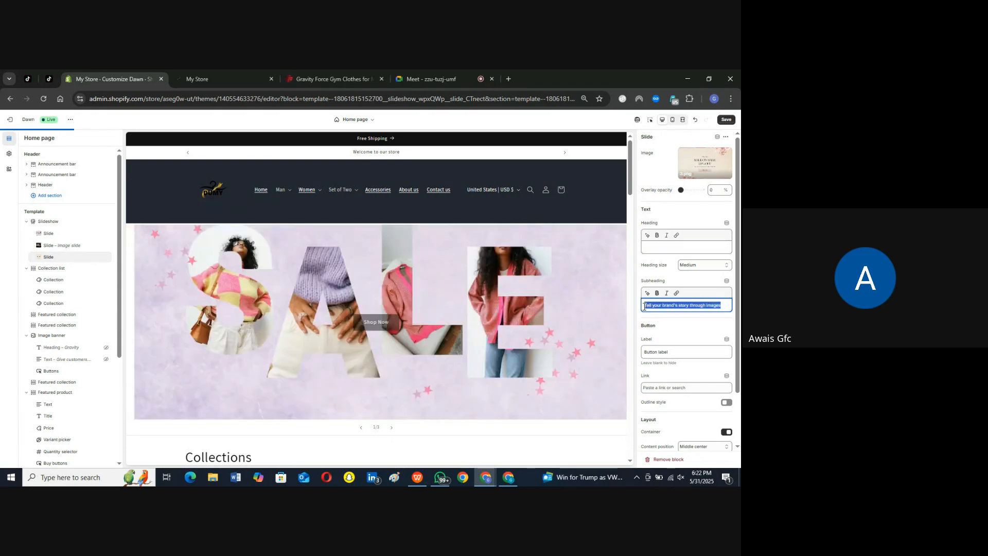
key(BackSpace)
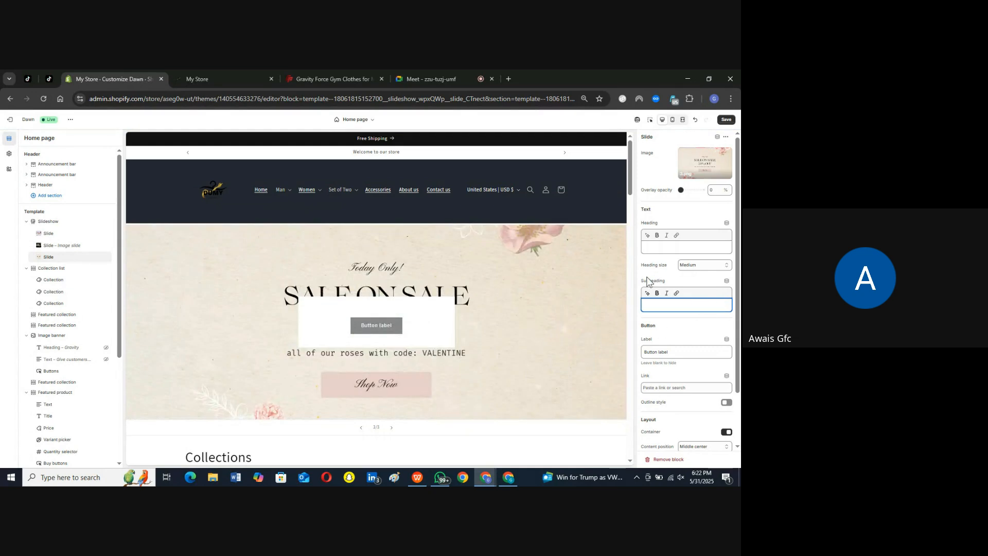
Step: Set the third slide's button label to "Shop Now"
scroll(669, 278, down, 1)
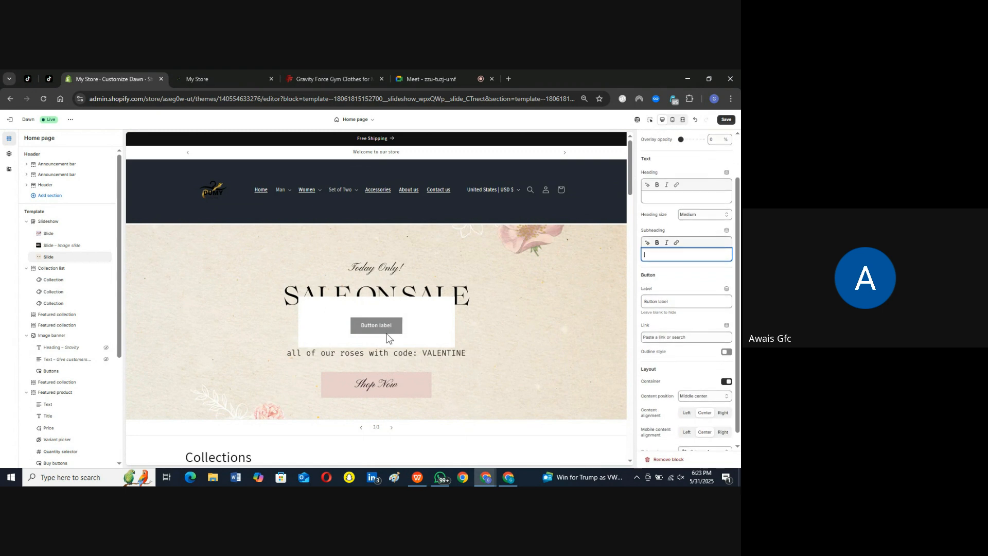
click(673, 301)
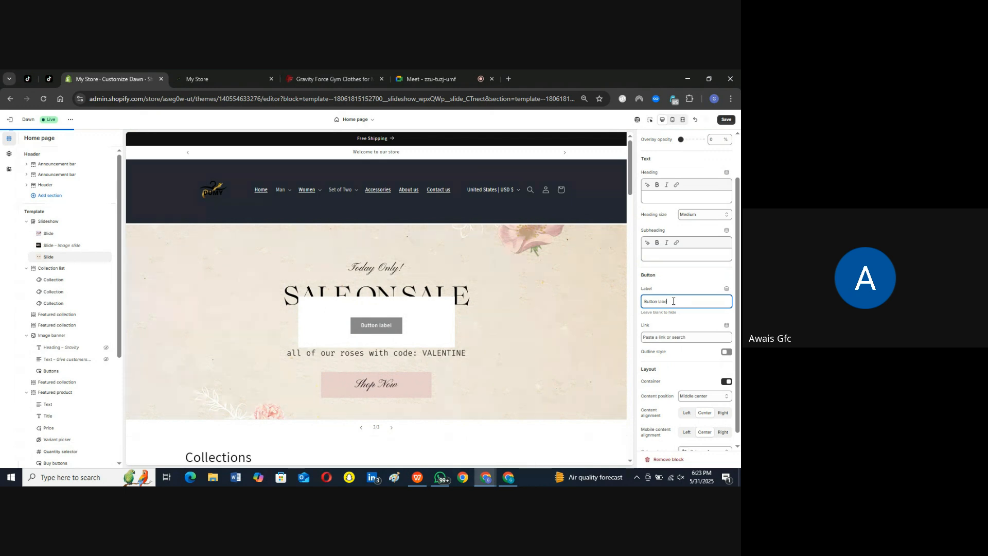
key(BackSpace)
key(BackSpace)
key(BackSpace)
key(BackSpace)
key(BackSpace)
key(BackSpace)
key(BackSpace)
key(BackSpace)
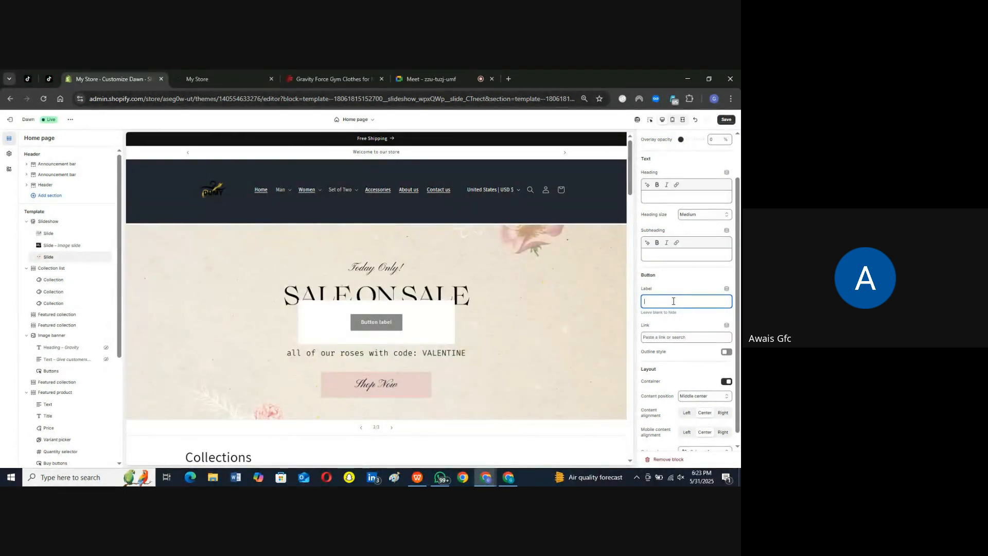
text(Shop)
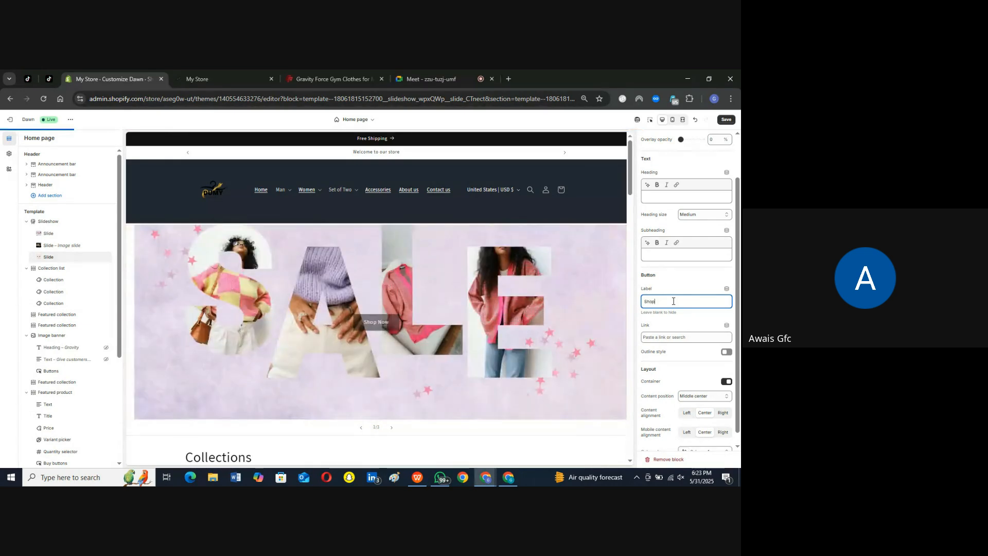
text( Now)
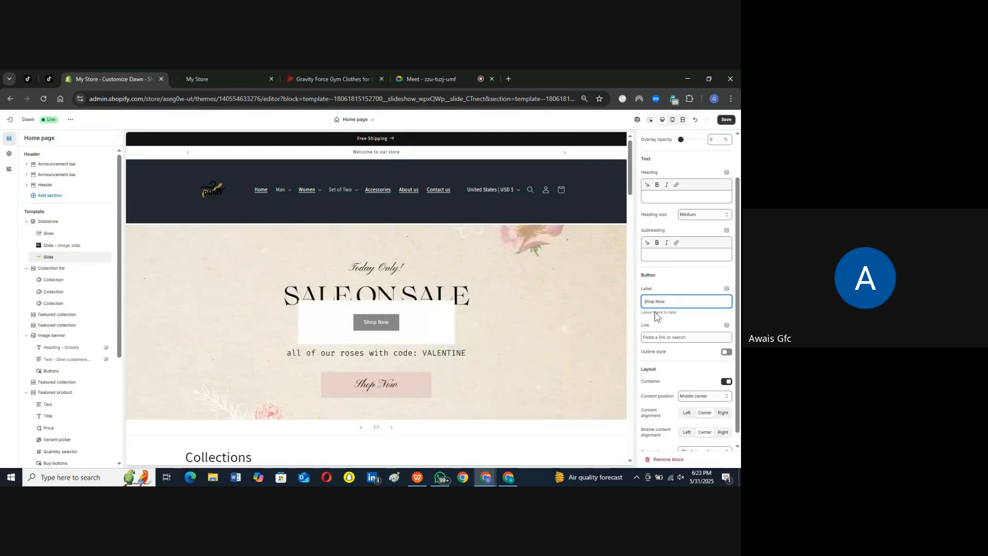
Step: Link the third slide's button to the product Active Flex Performance Shorts
click(676, 337)
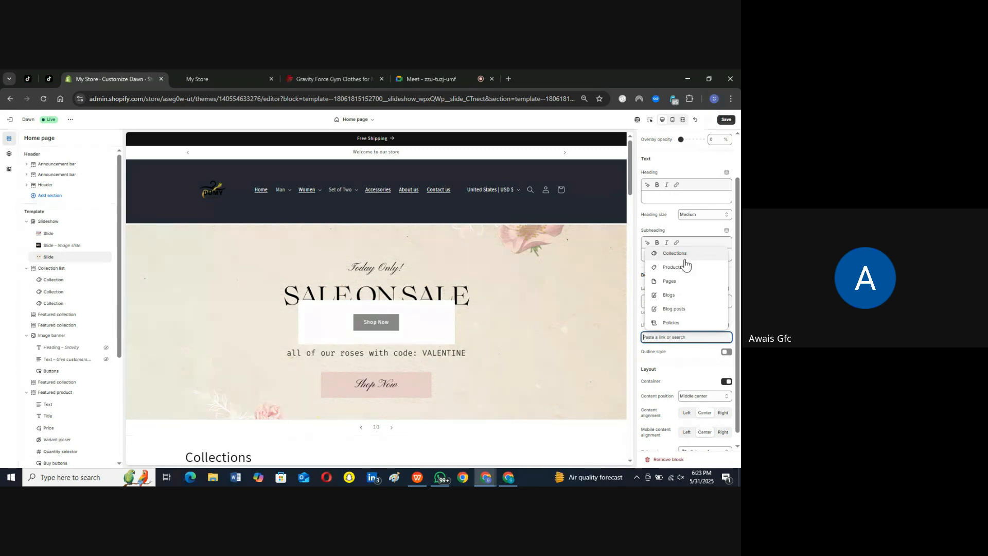
click(676, 267)
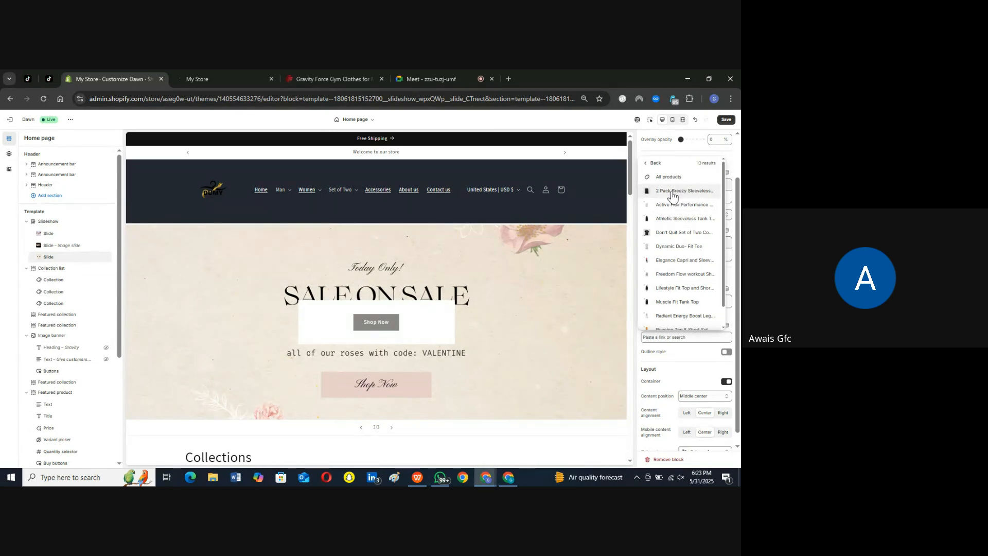
click(681, 205)
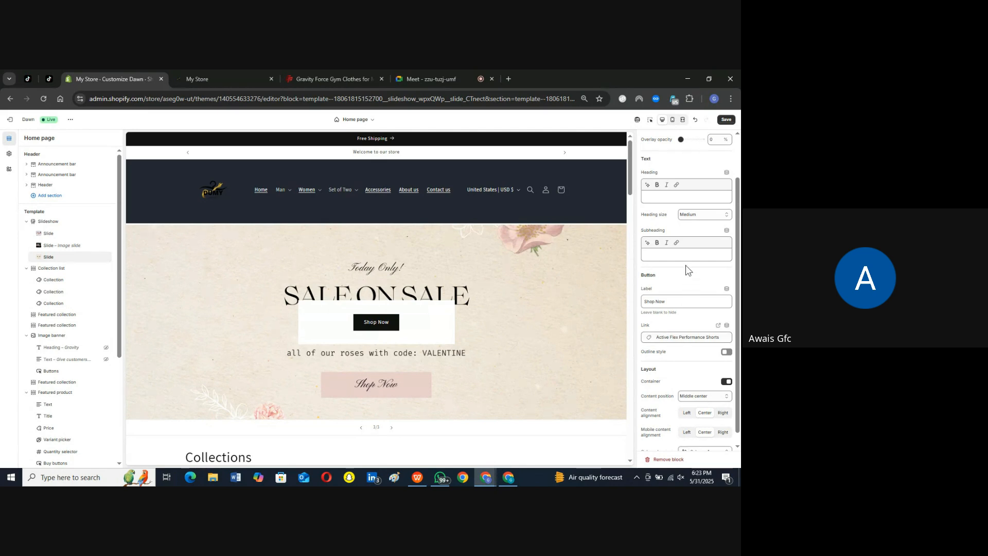
Step: Turn off the content container in the third slide's layout settings
scroll(675, 267, down, 2)
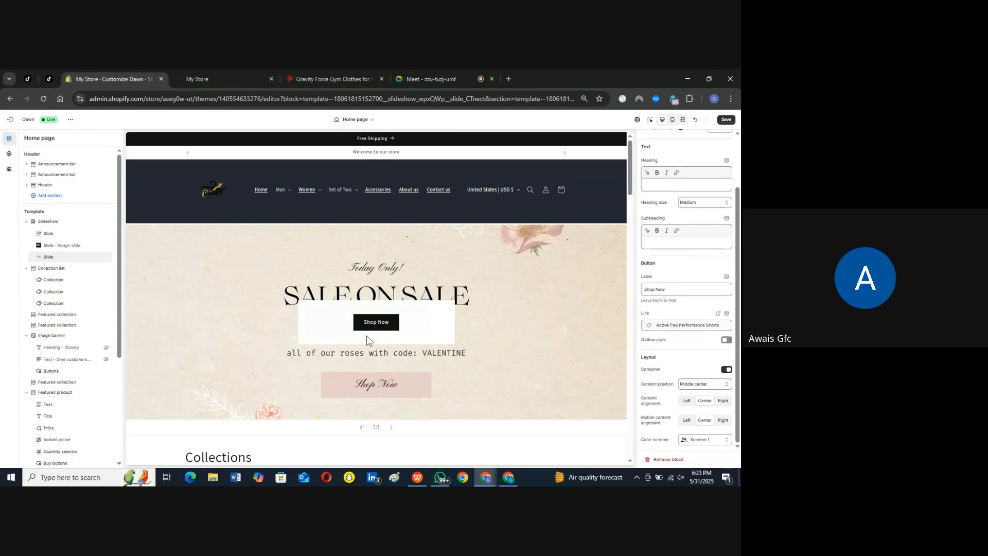
click(726, 371)
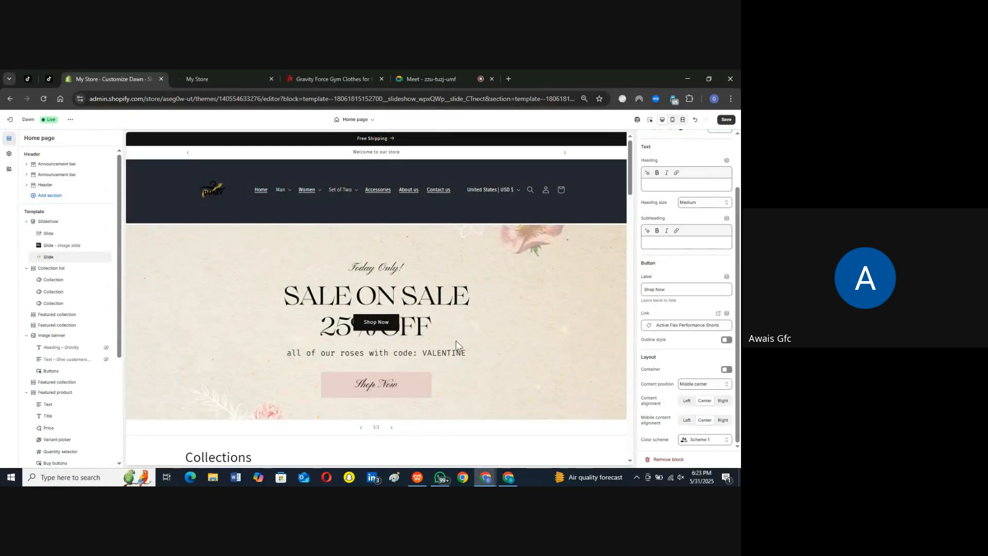
click(727, 370)
drag(674, 387, 640, 386)
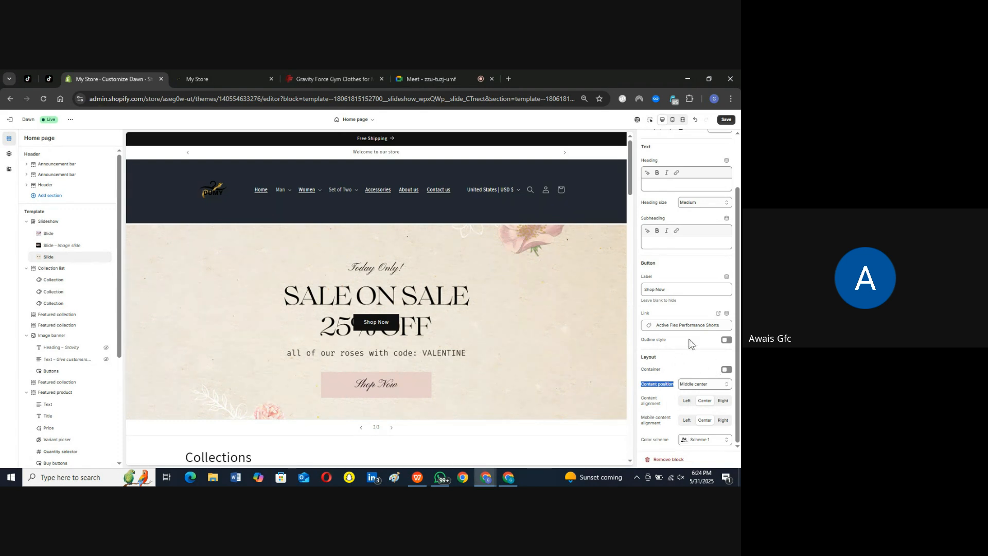
Step: Test the third slide's Shop Now button in the store preview and return to the Home page template
scroll(690, 362, up, 2)
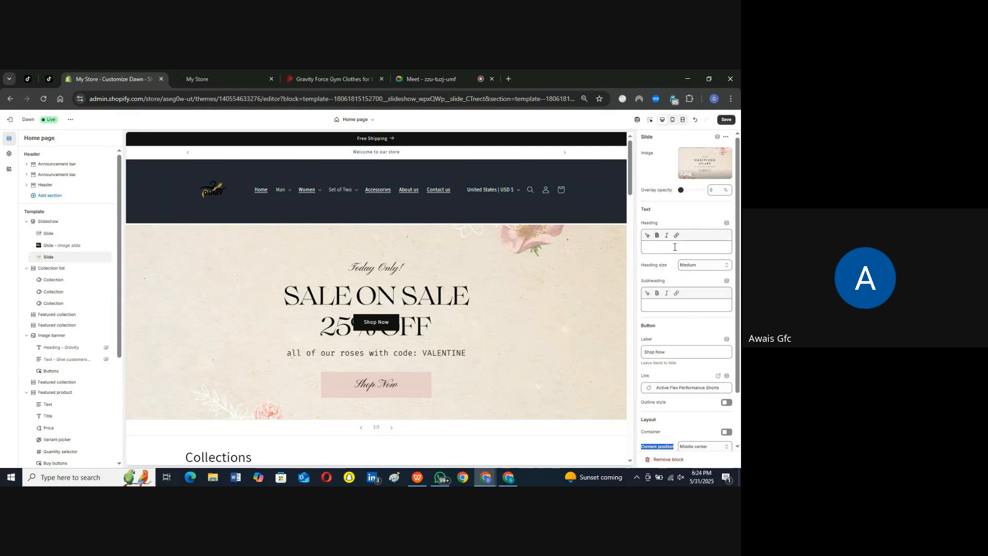
scroll(697, 354, down, 2)
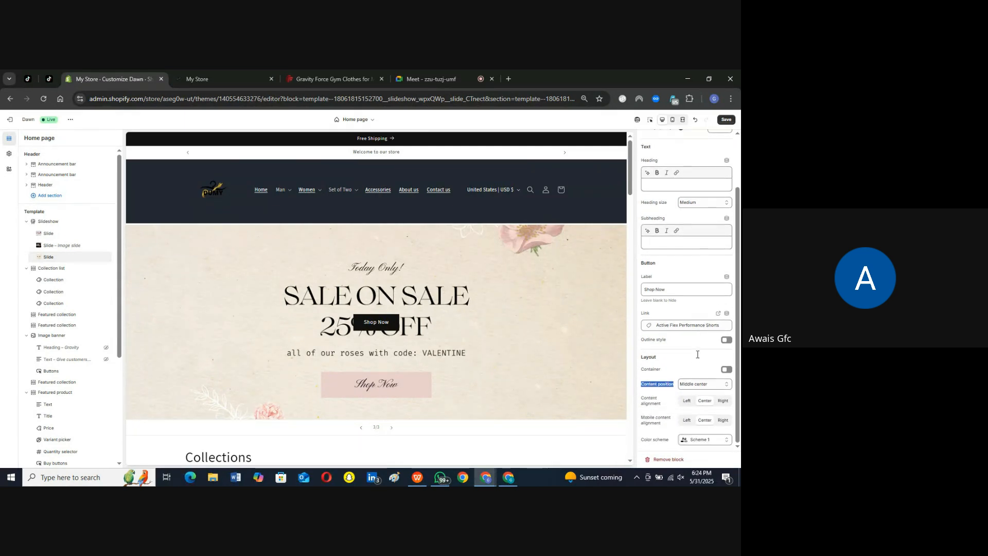
scroll(690, 356, up, 2)
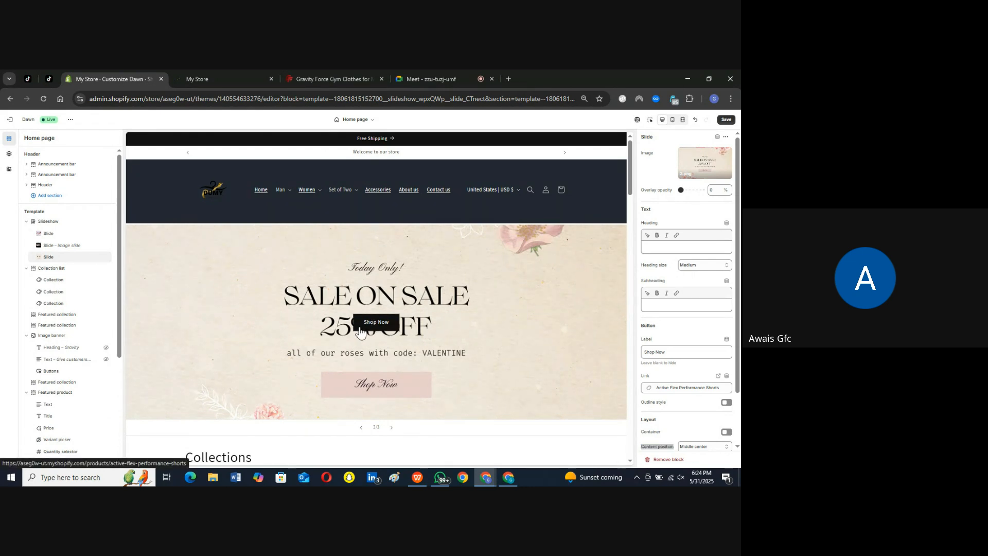
click(361, 332)
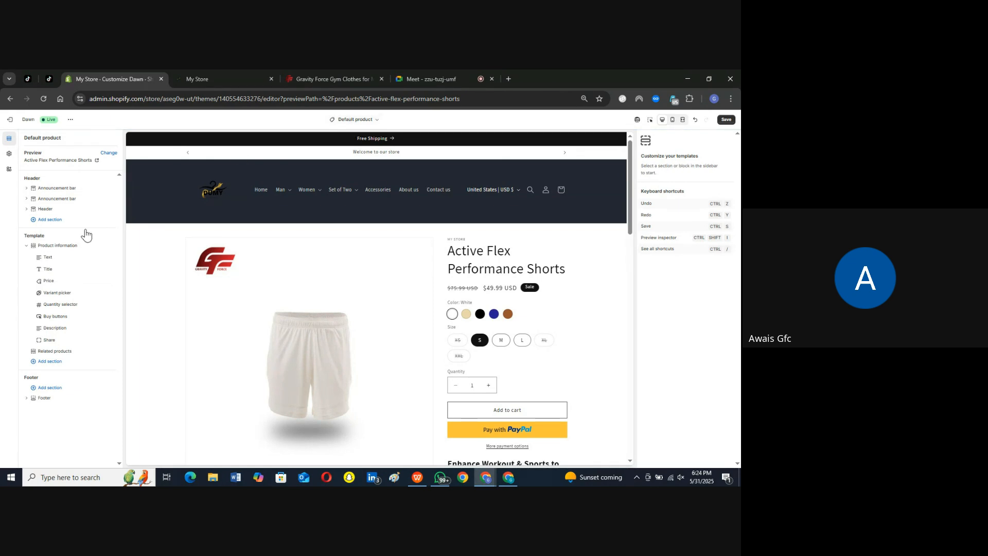
click(369, 125)
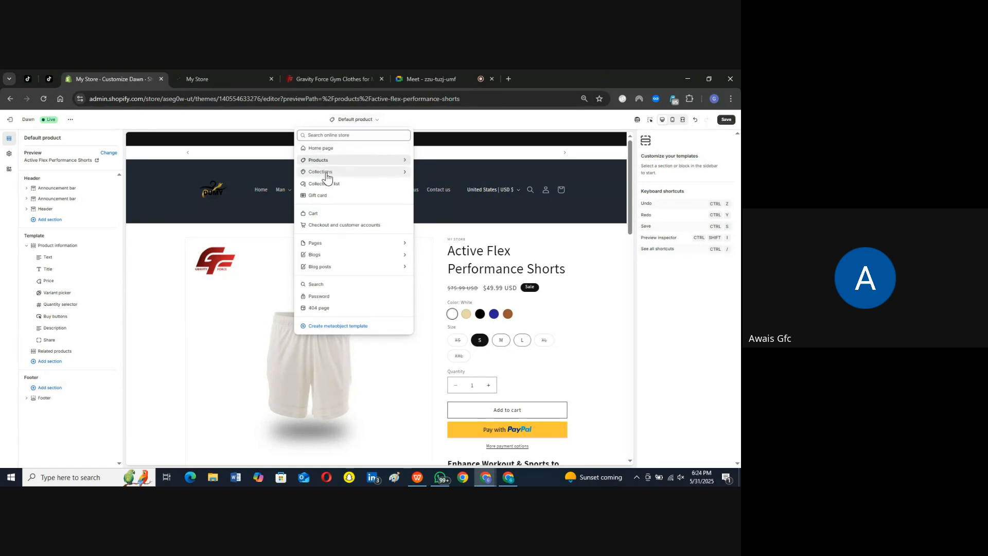
click(338, 149)
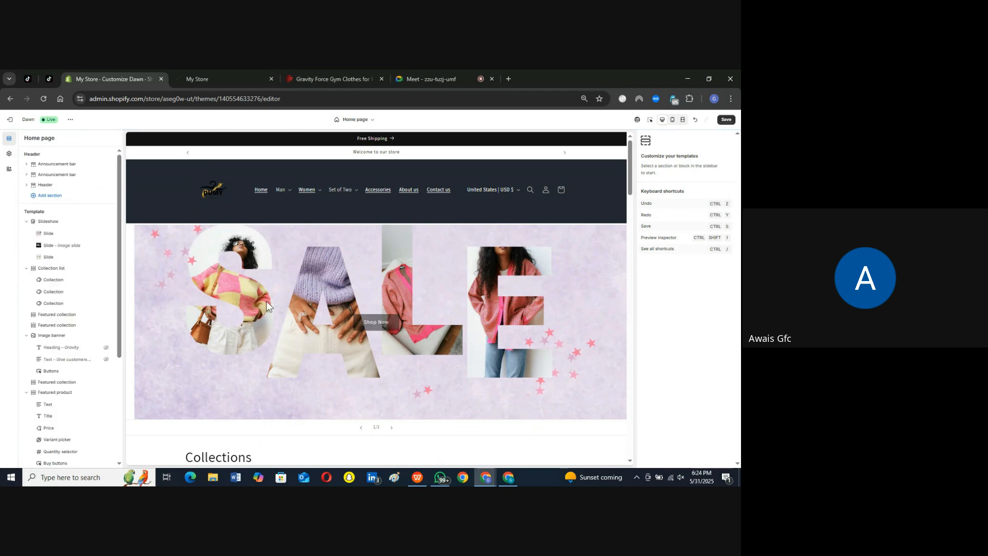
Step: Clear the subheading and heading text of the second slide, the one with the black SALE banner
click(48, 236)
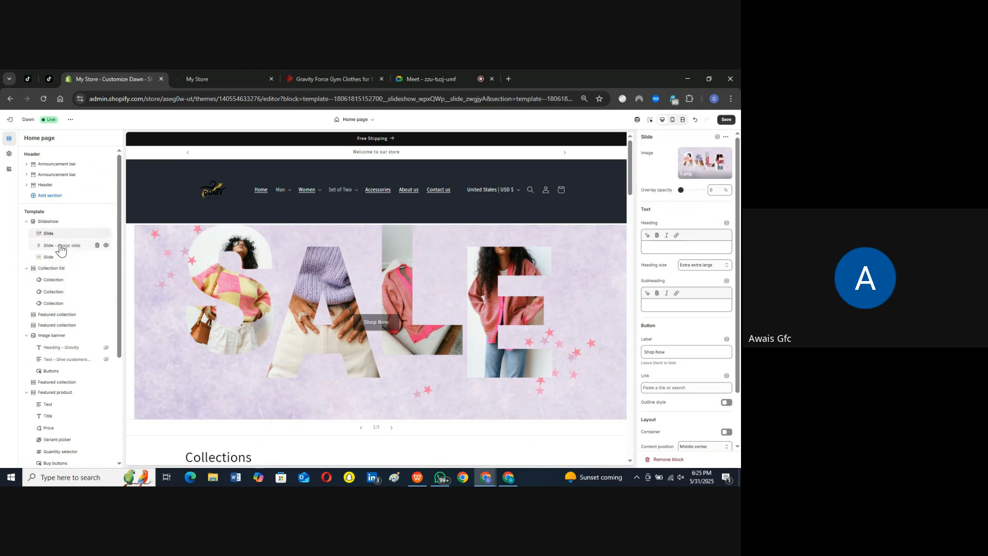
click(61, 248)
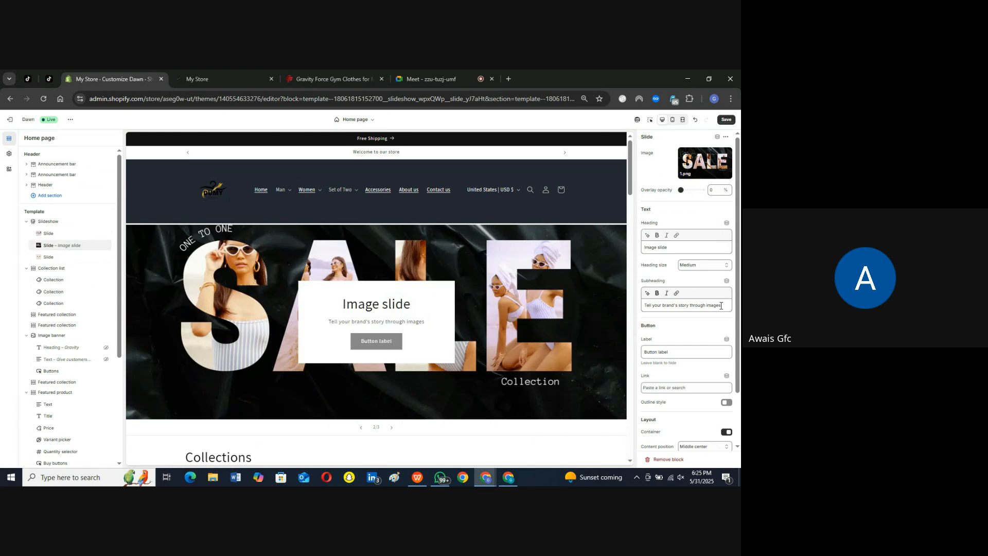
triple_click(720, 306)
key(BackSpace)
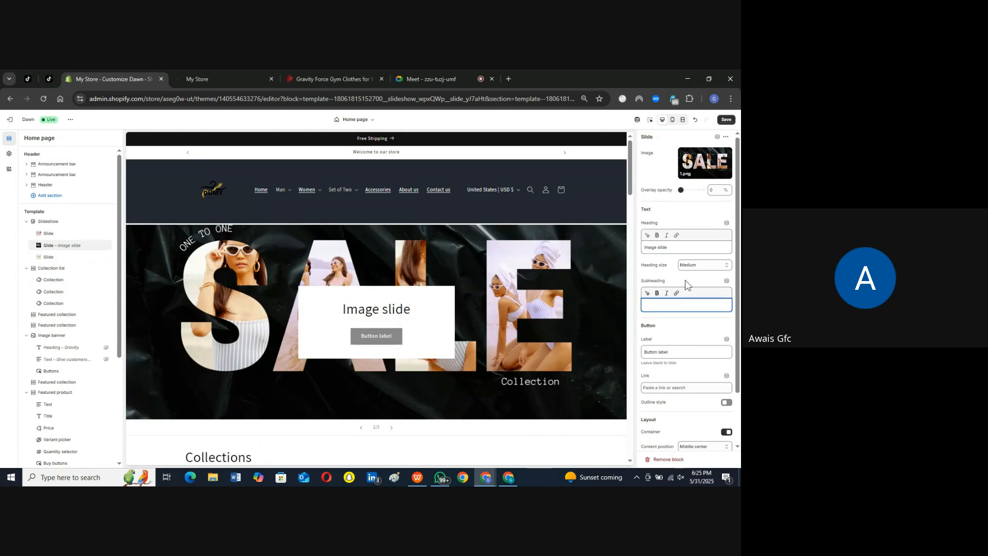
triple_click(716, 248)
key(BackSpace)
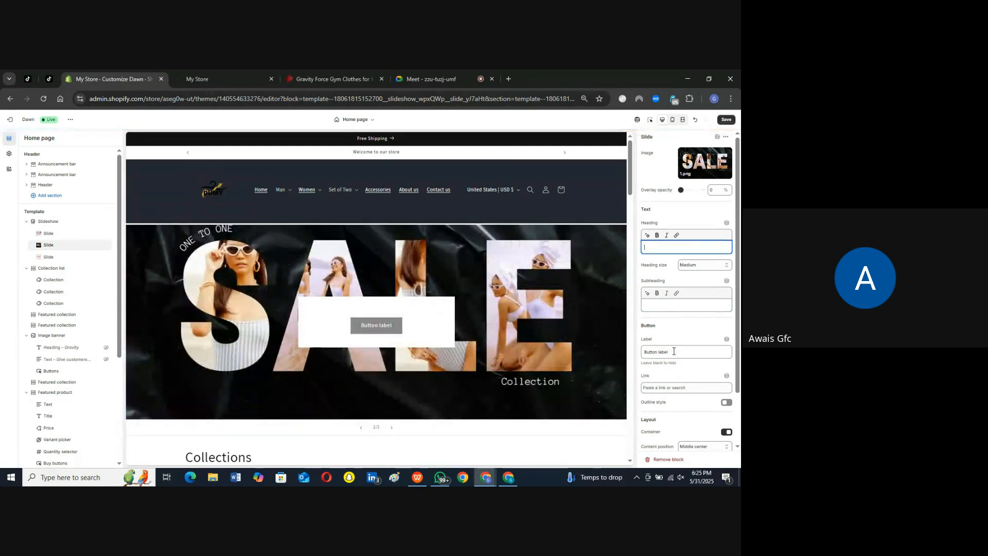
Step: Set the second slide's button label to "Learn More" and link it to the About Us page
triple_click(669, 352)
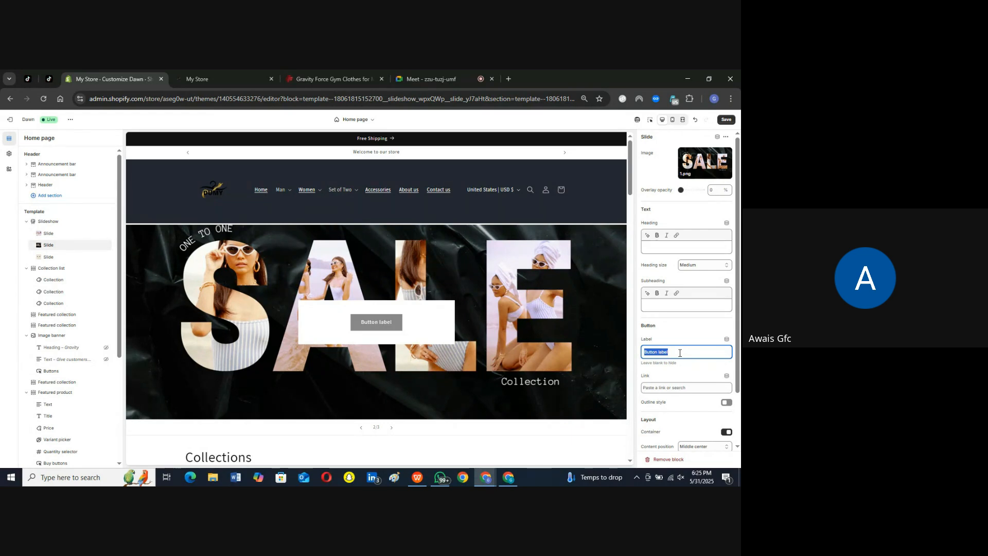
text(Lea)
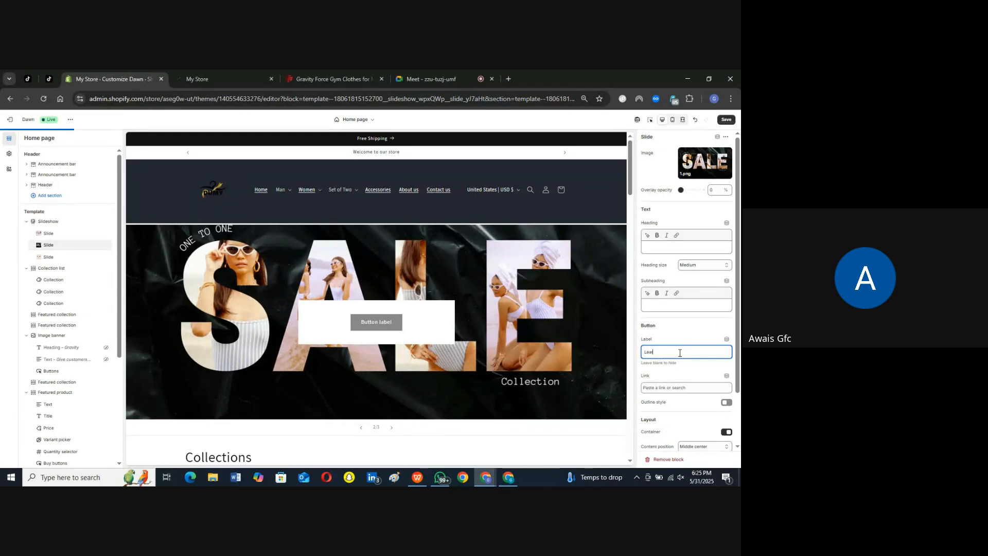
text(rn More)
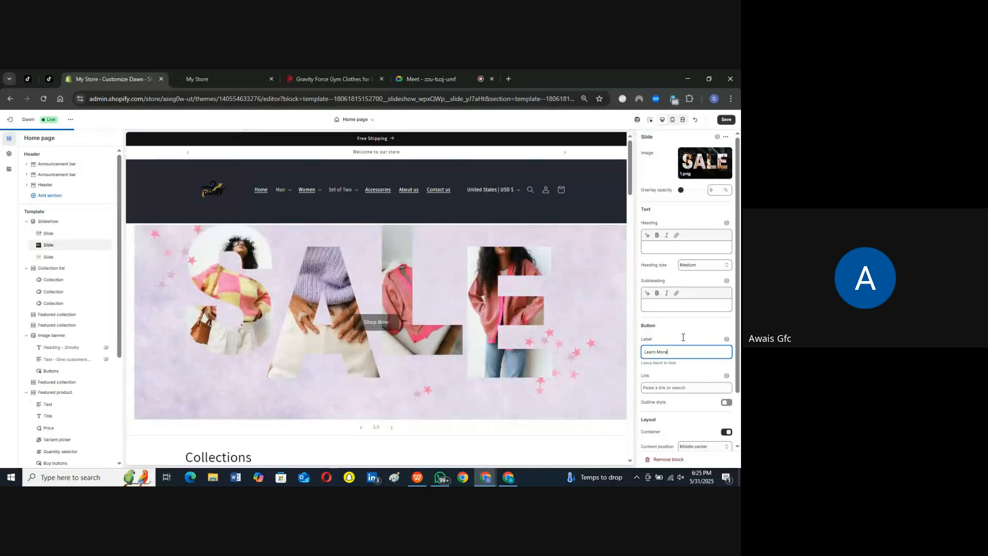
click(674, 386)
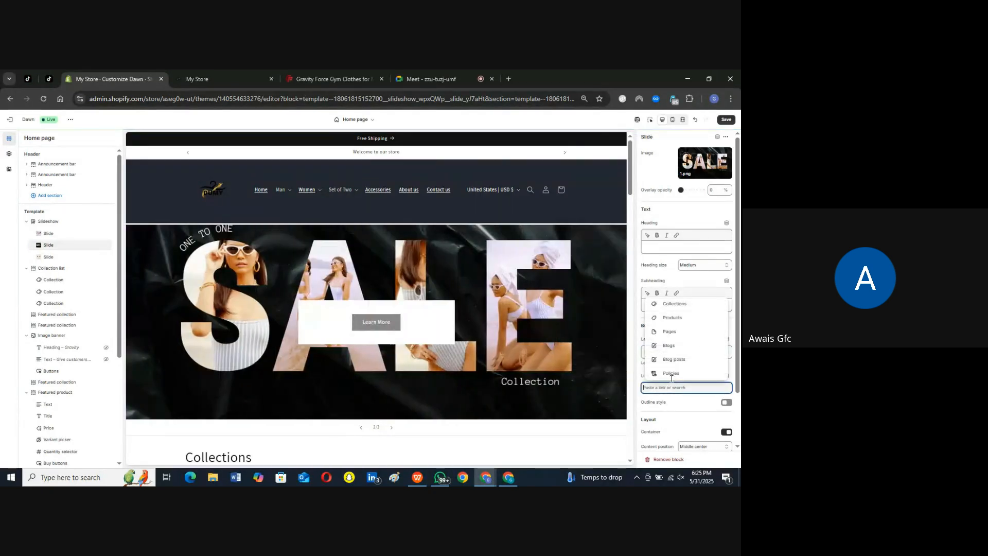
click(671, 333)
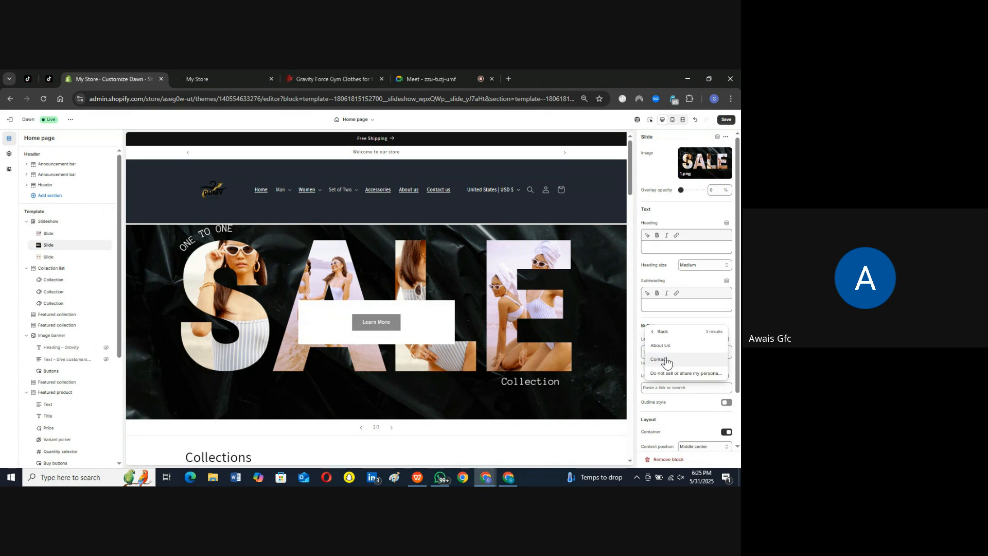
click(663, 346)
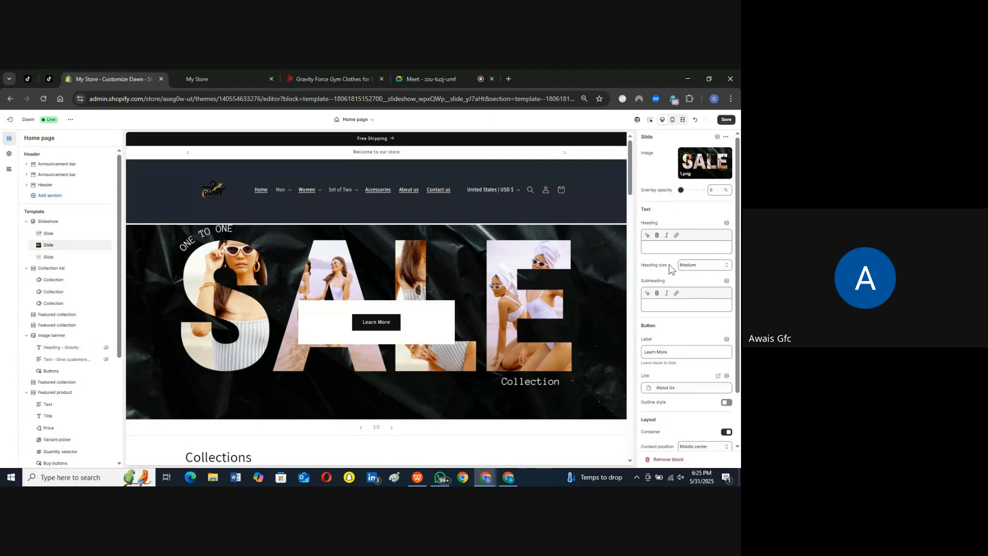
Step: Turn off the content container in the second slide's layout settings and save the theme changes
scroll(670, 268, down, 2)
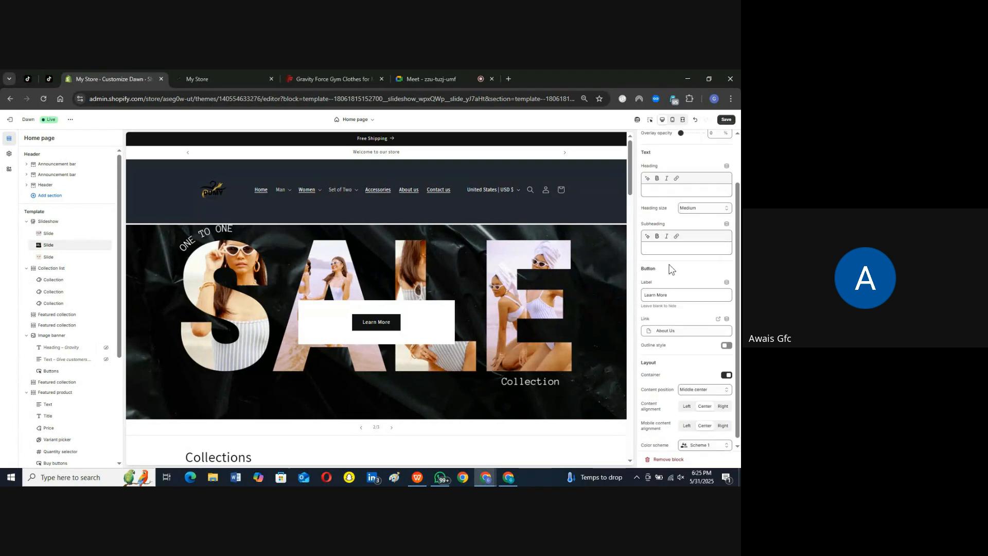
click(726, 370)
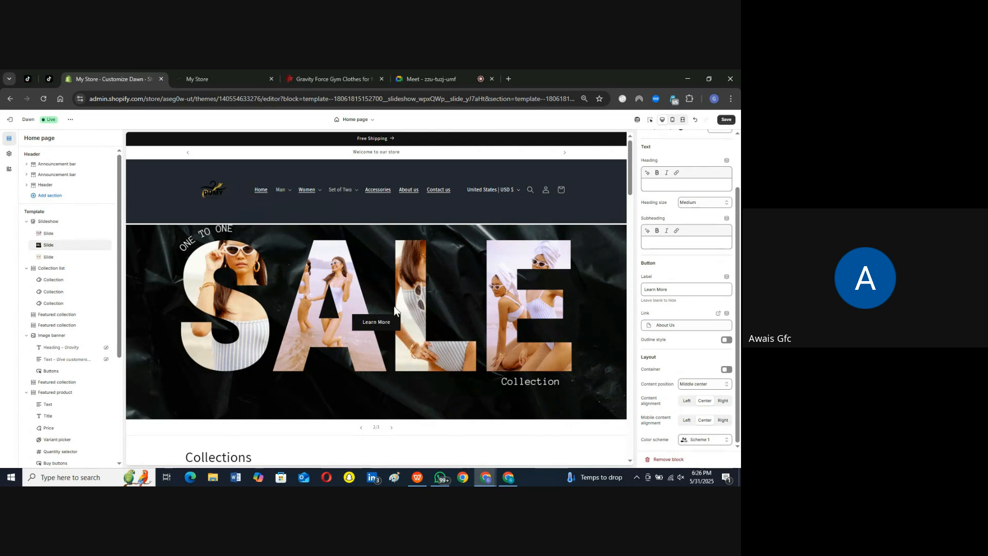
click(727, 120)
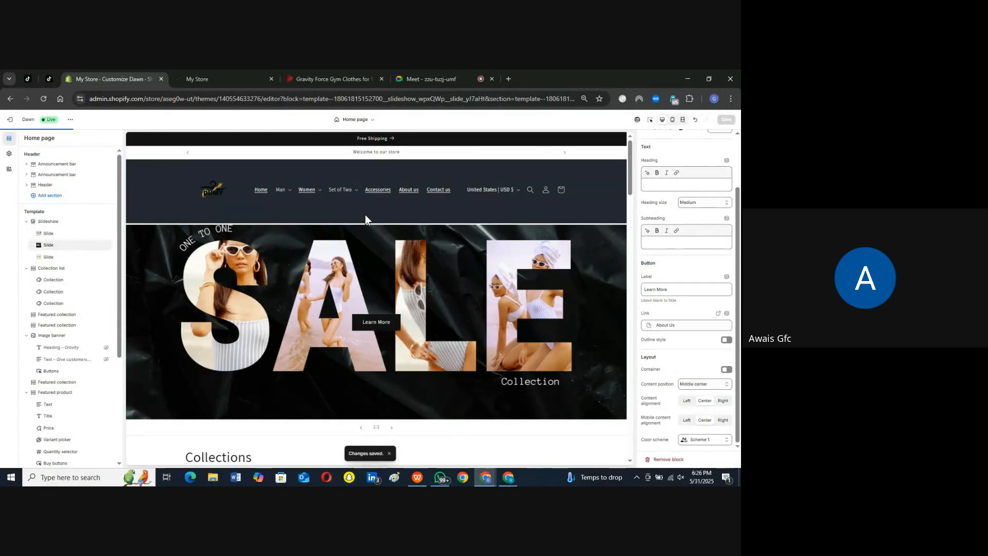
Step: Review the slideshow's three slides one by one in the theme editor preview
click(50, 257)
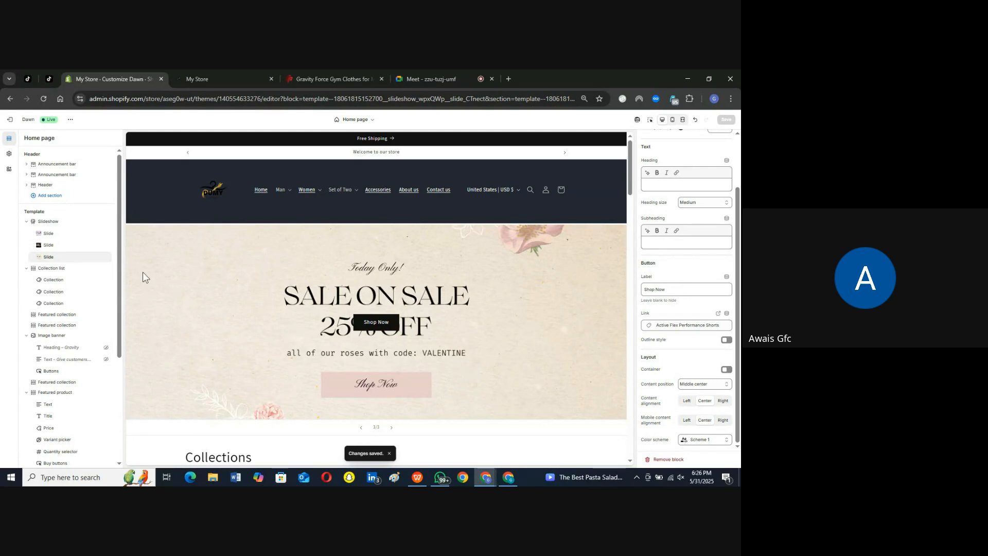
click(47, 234)
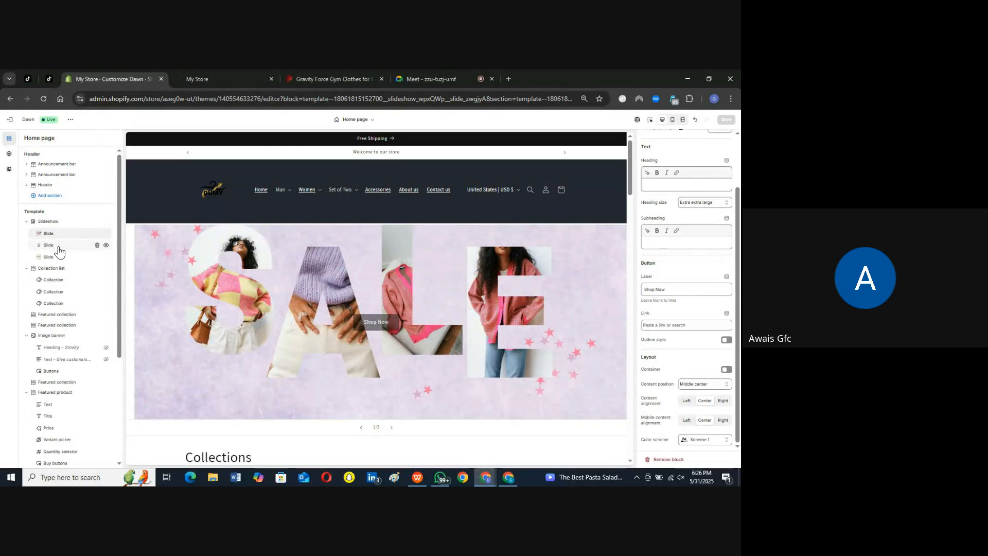
click(58, 246)
click(52, 258)
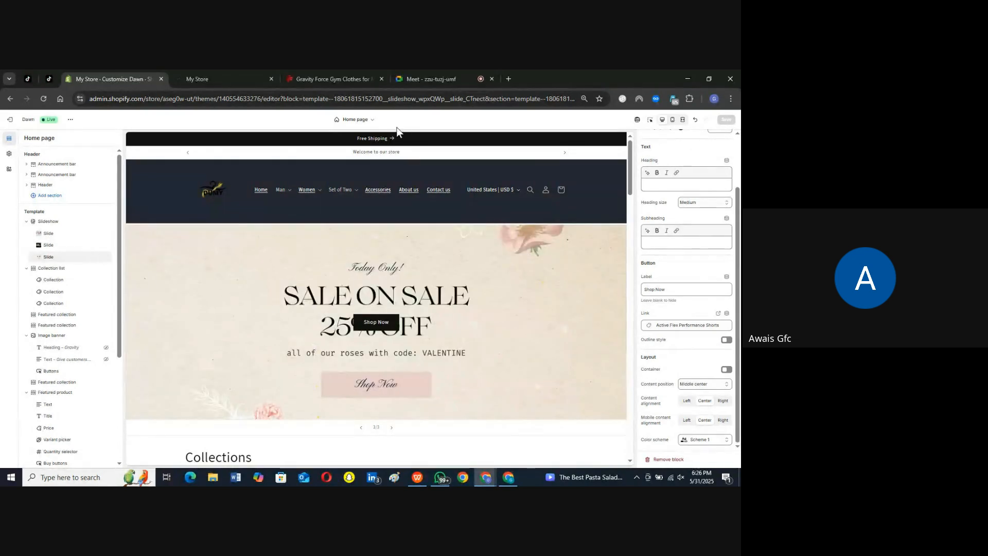
Step: Reload the live storefront's home page and page through the slideshow to its third slide
click(212, 78)
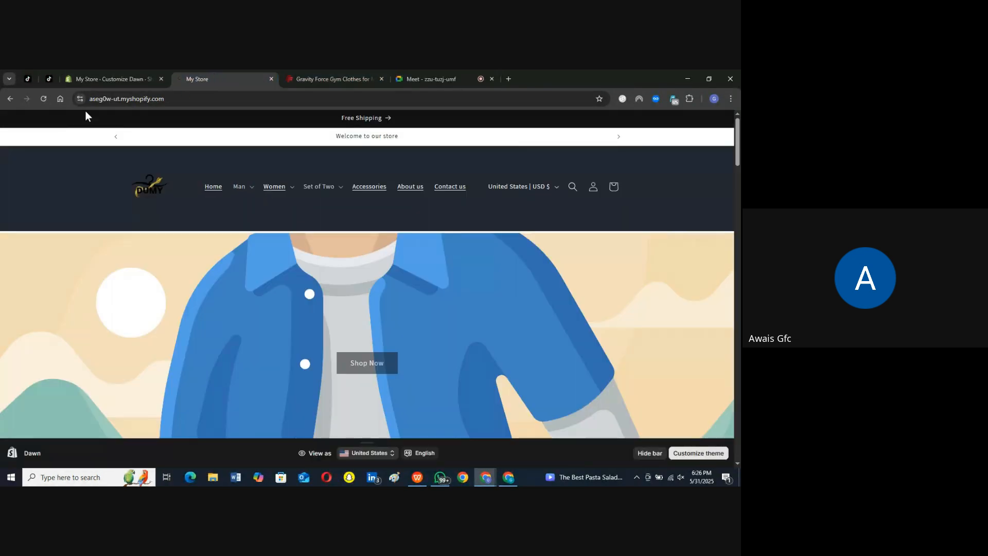
click(48, 99)
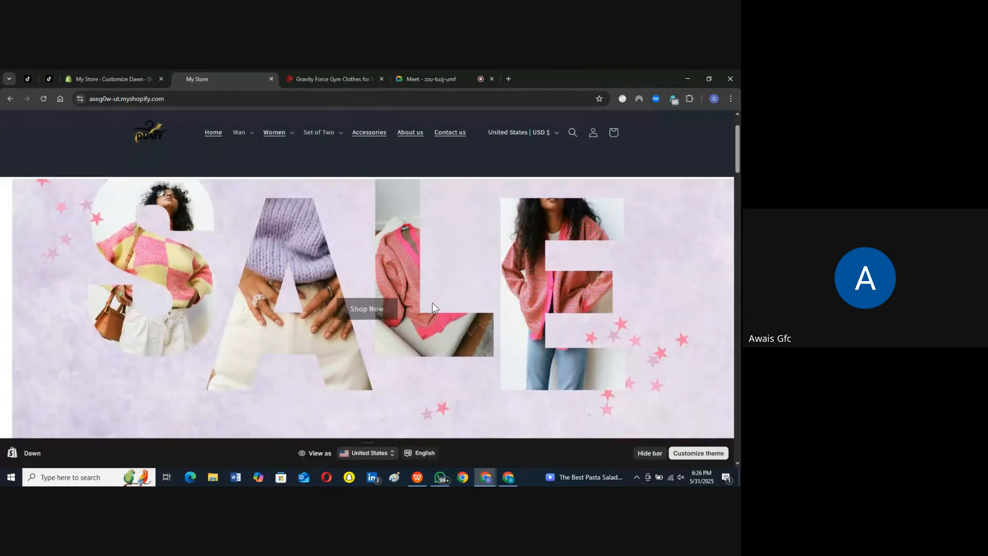
scroll(405, 343, down, 2)
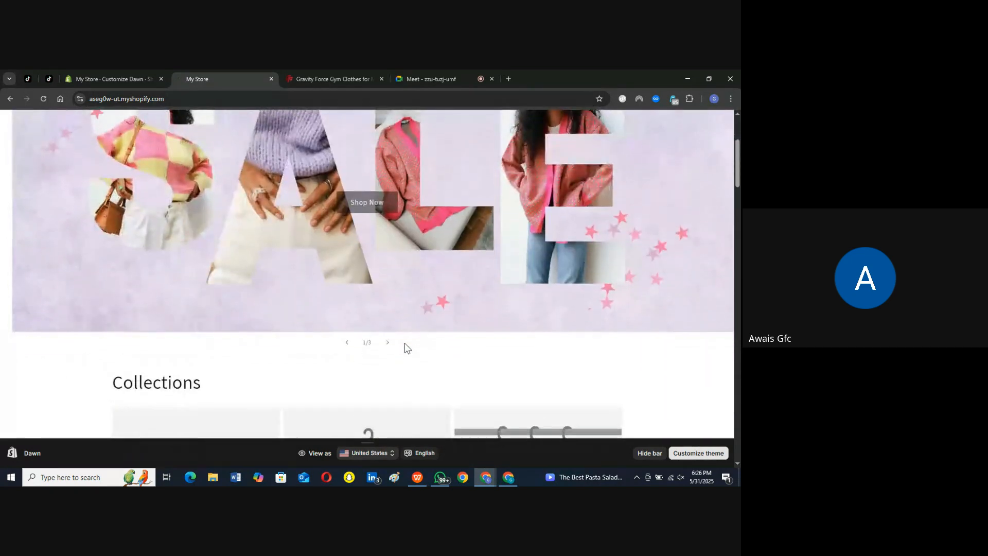
click(388, 338)
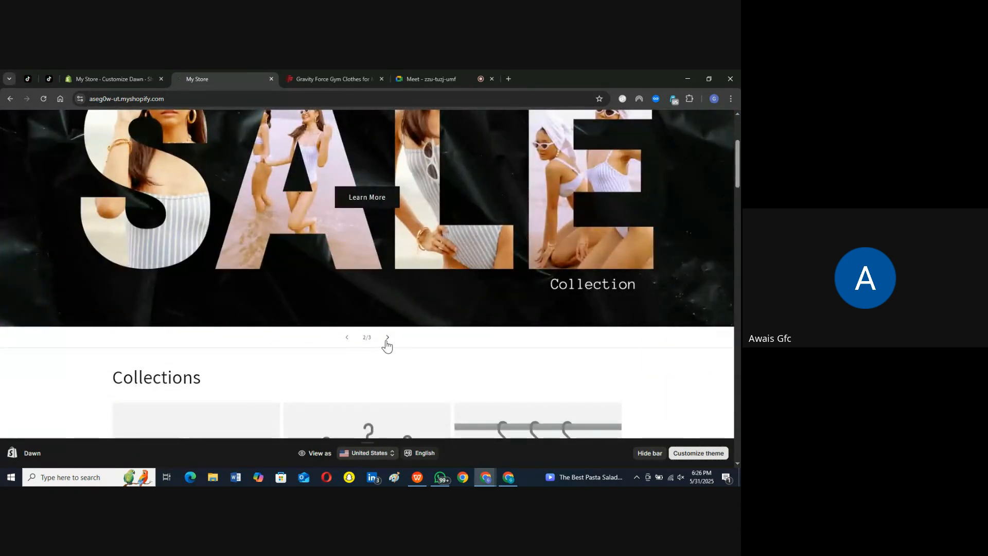
click(388, 339)
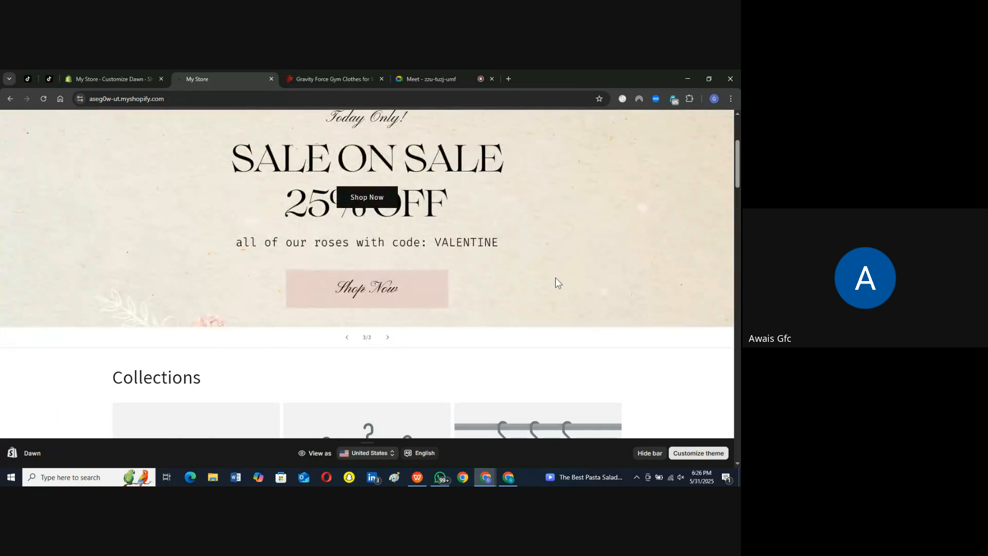
Step: Test the third slide's Shop Now button on the live storefront and return to the home page
scroll(733, 161, up, 1)
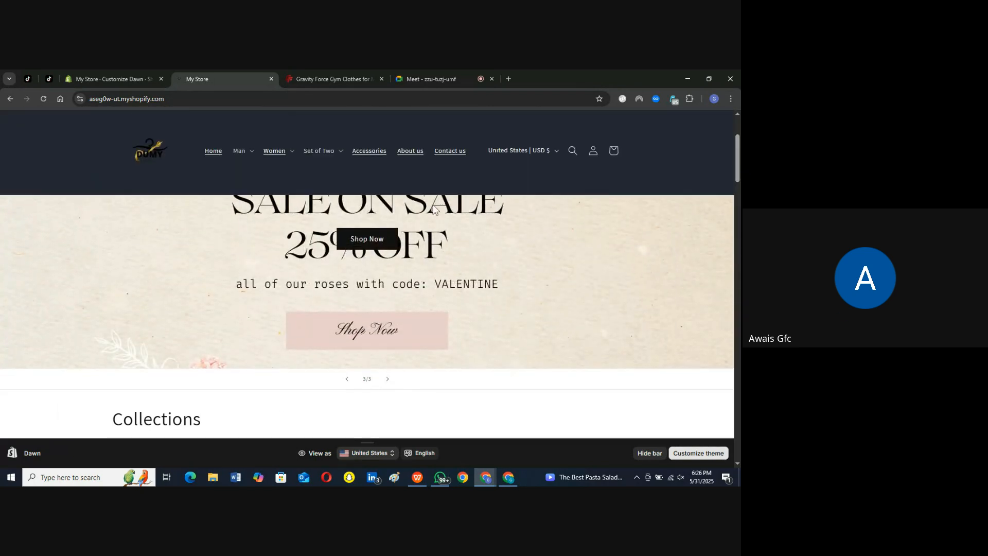
click(373, 234)
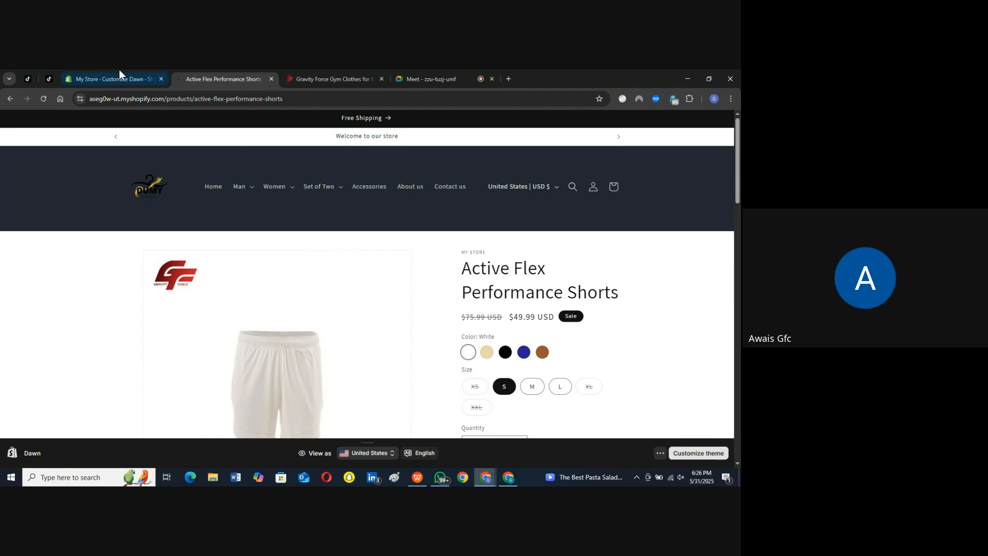
click(100, 76)
click(191, 78)
click(10, 98)
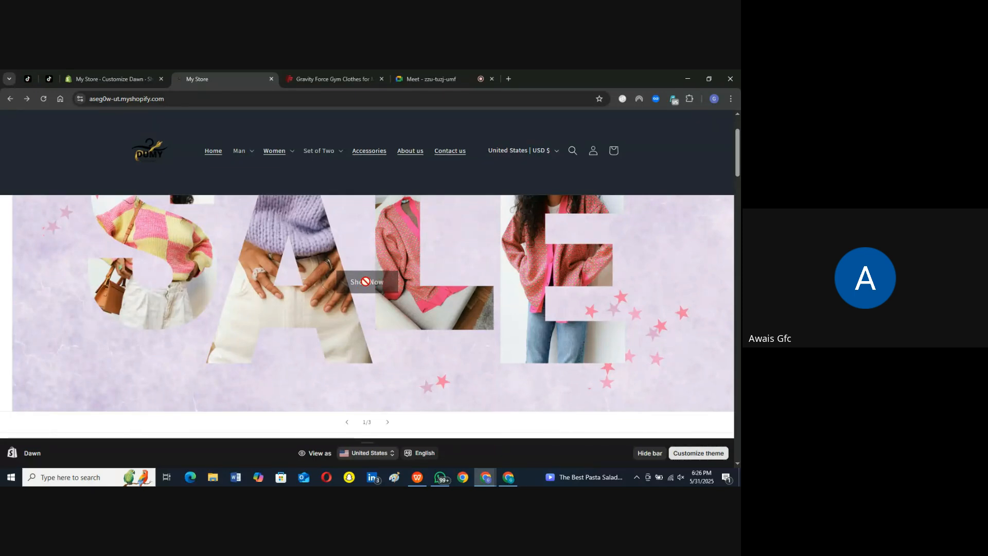
Step: Test the second slide's Learn More button on the live storefront and go back to the home page slideshow
click(387, 423)
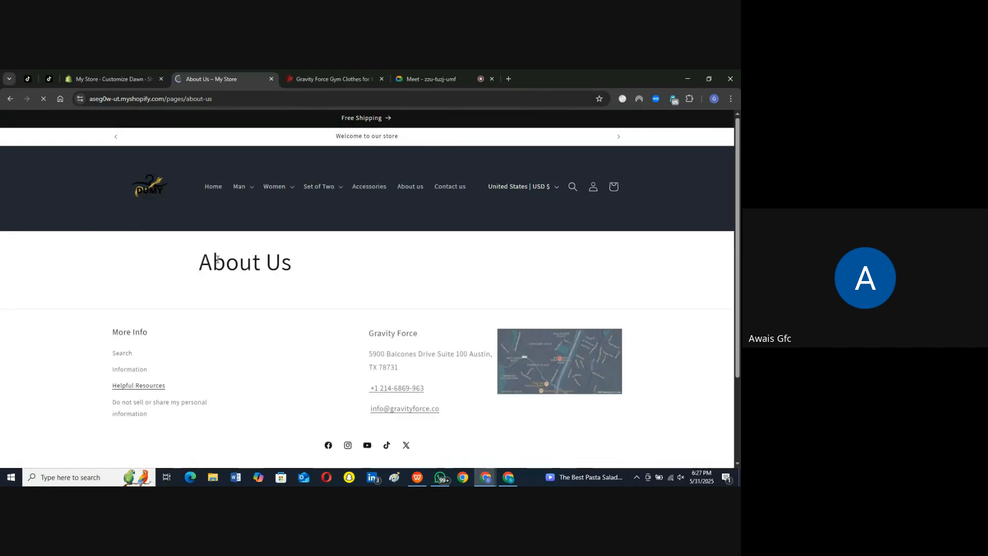
drag(199, 273, 292, 263)
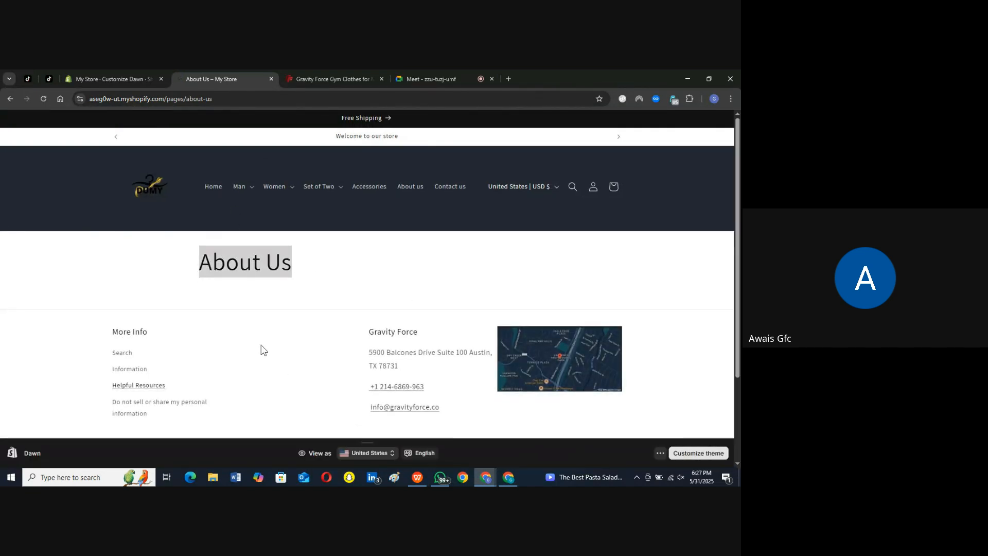
click(10, 99)
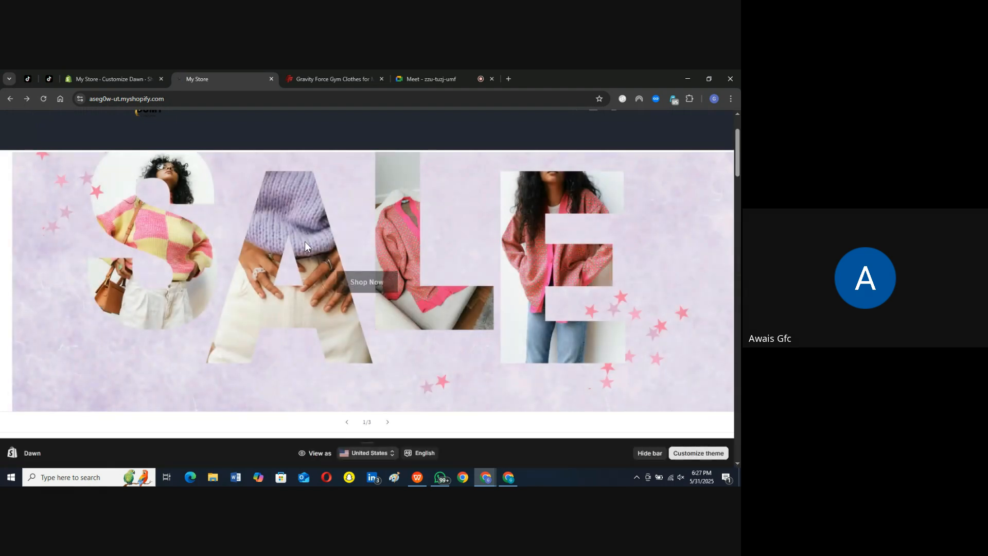
scroll(362, 300, down, 3)
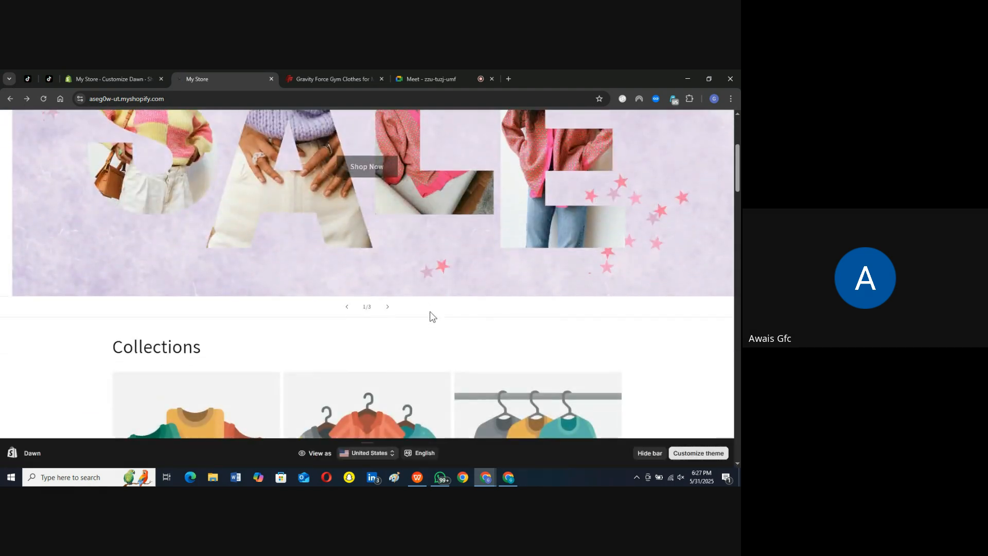
scroll(430, 311, up, 4)
Step: Return to the theme editor and assign the Hot Selling collection to the first block of the Collection list section
click(123, 71)
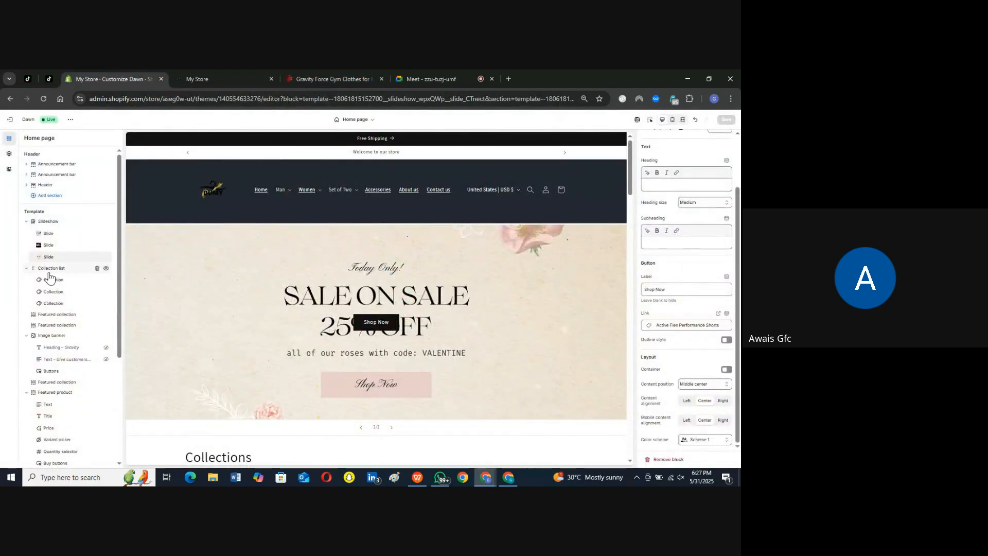
click(53, 279)
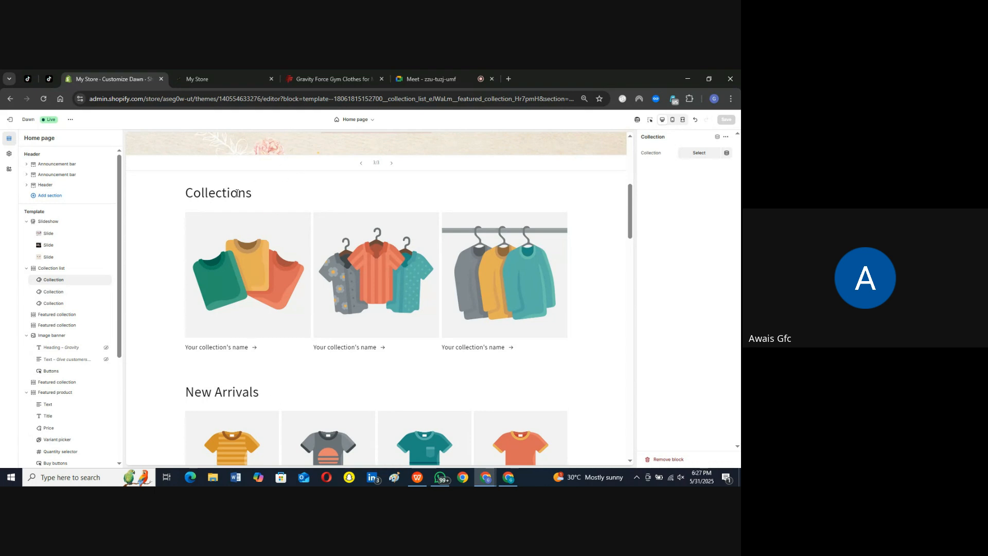
drag(251, 196, 180, 193)
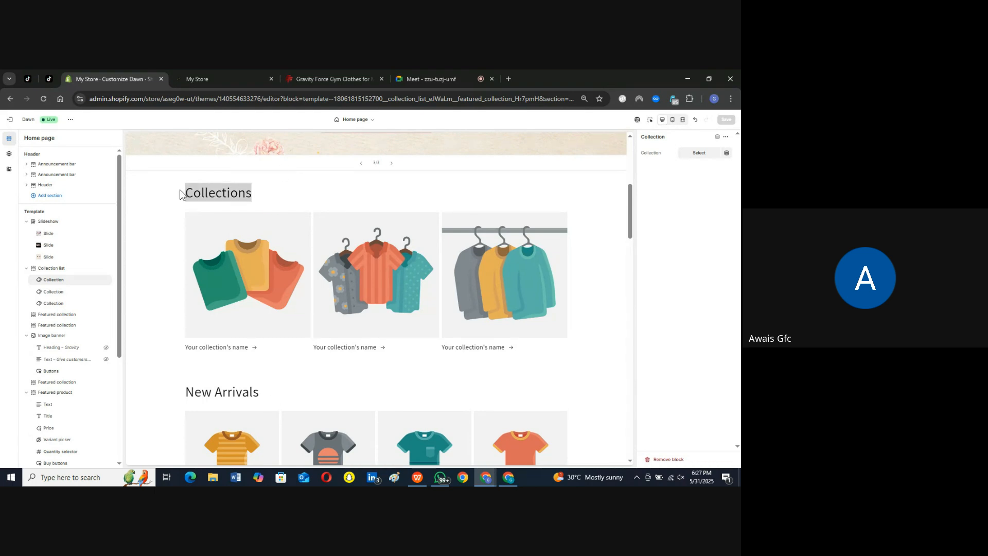
click(179, 197)
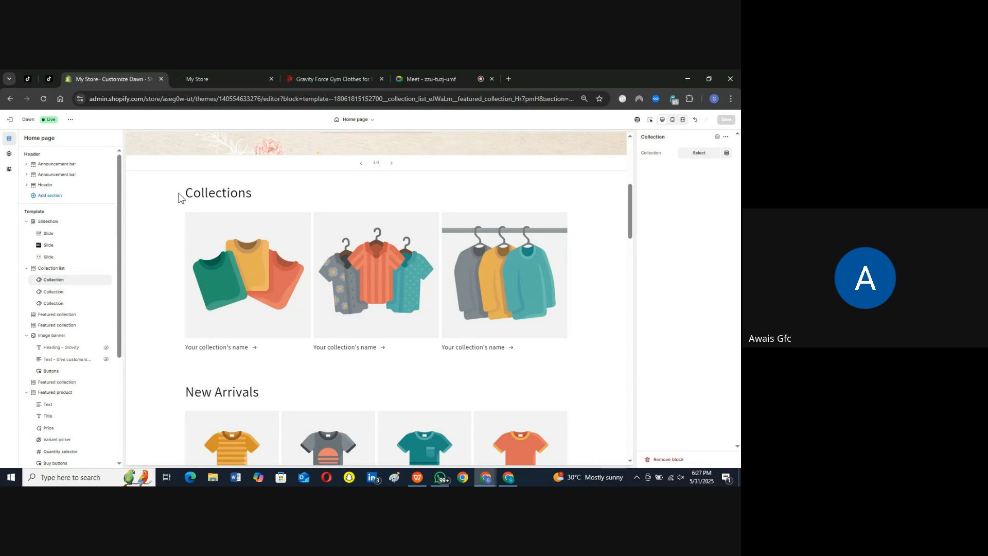
click(193, 84)
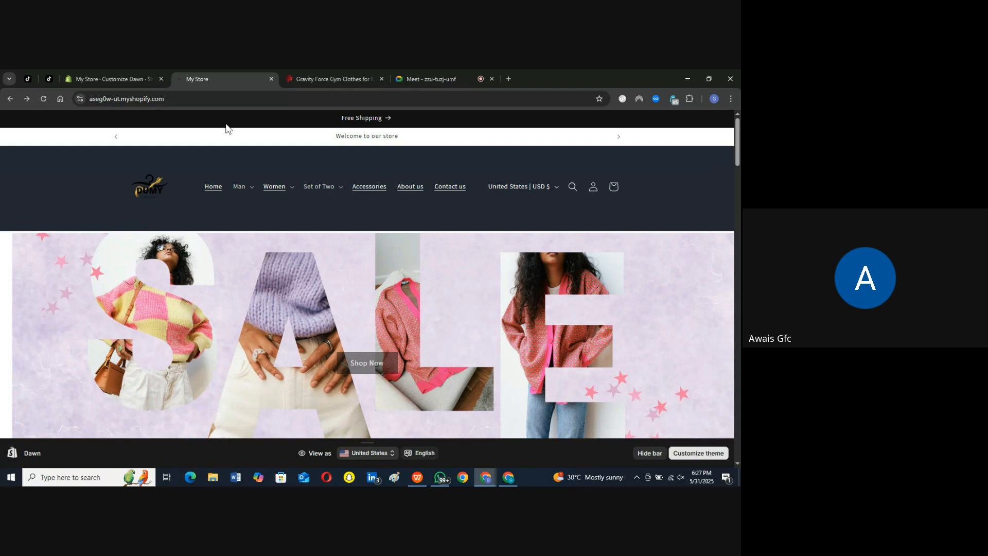
click(130, 75)
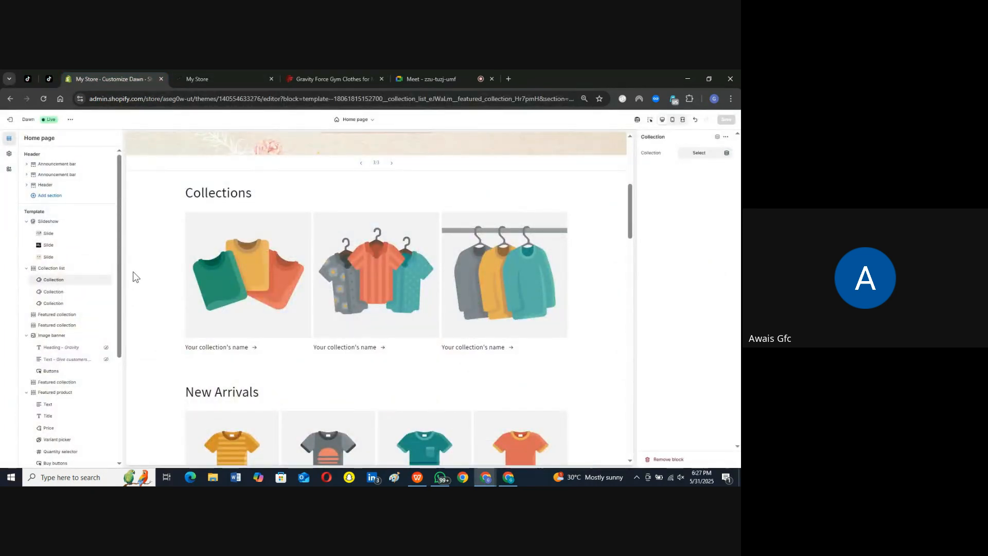
click(700, 154)
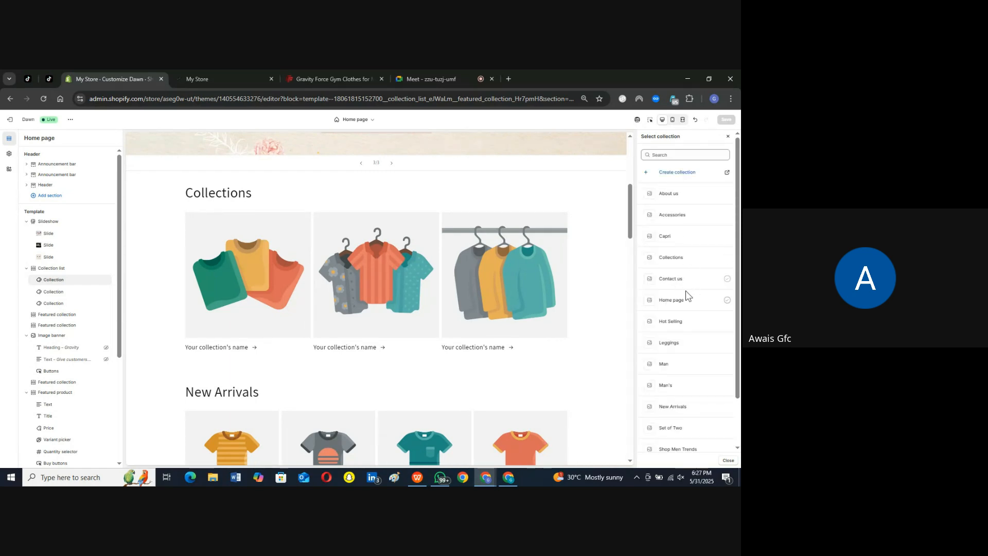
click(727, 323)
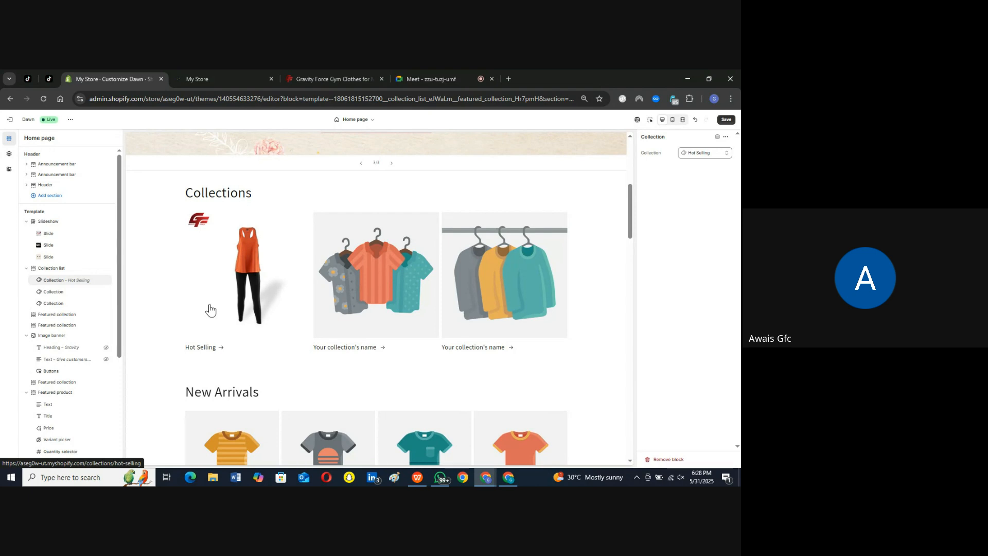
Step: Assign the New Arrivals collection to the second block of the Collection list section
click(51, 292)
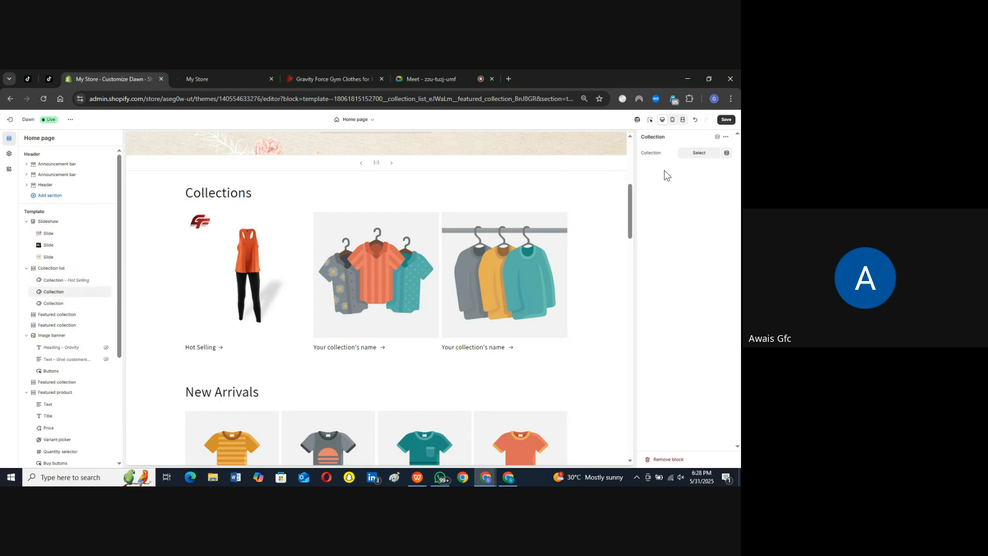
click(699, 153)
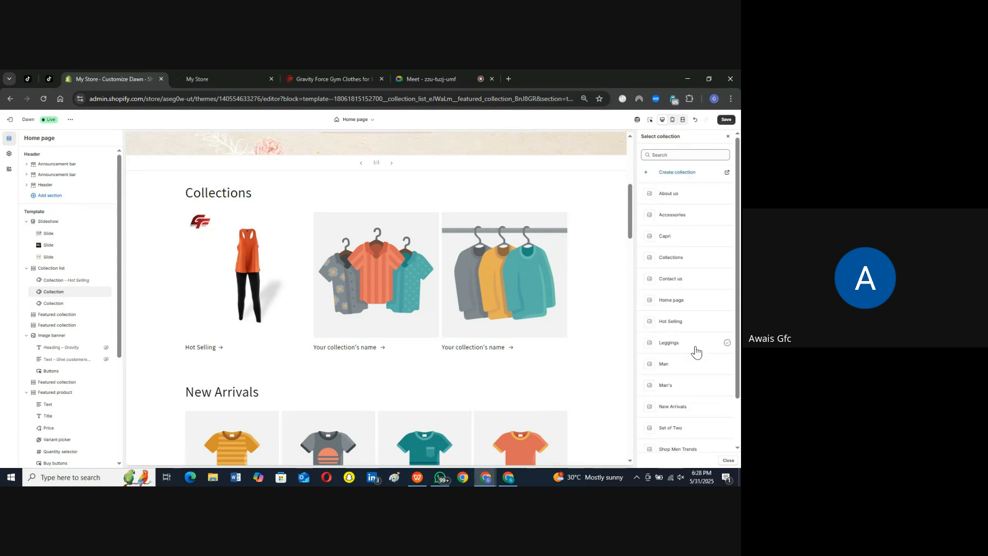
click(726, 406)
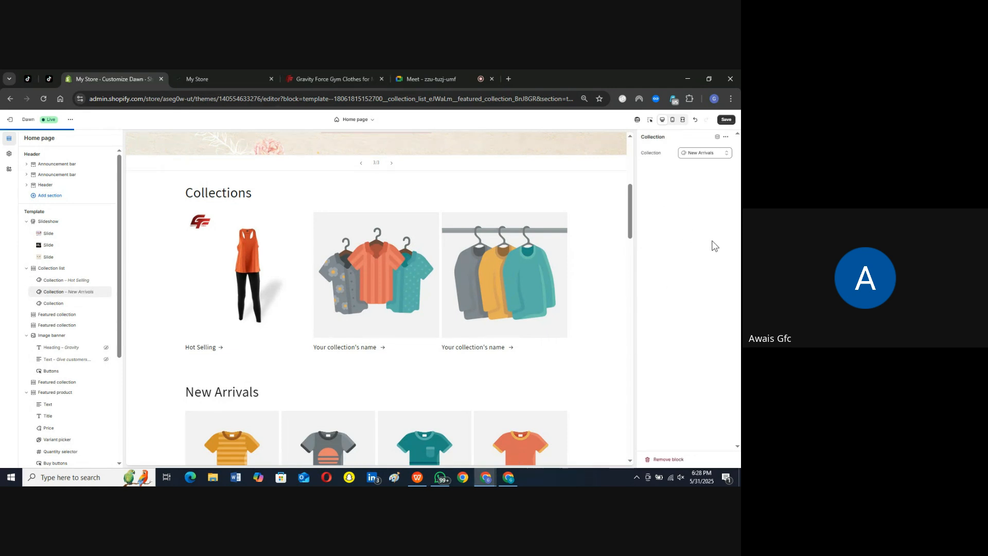
Step: Assign the Shop Men Trends collection to the third block of the Collection list section and save the theme
click(49, 303)
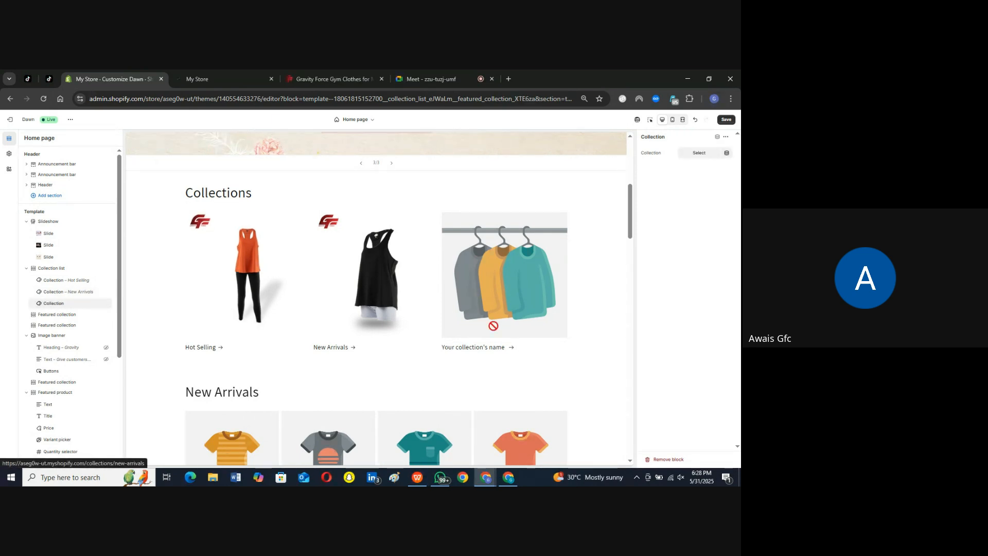
click(703, 155)
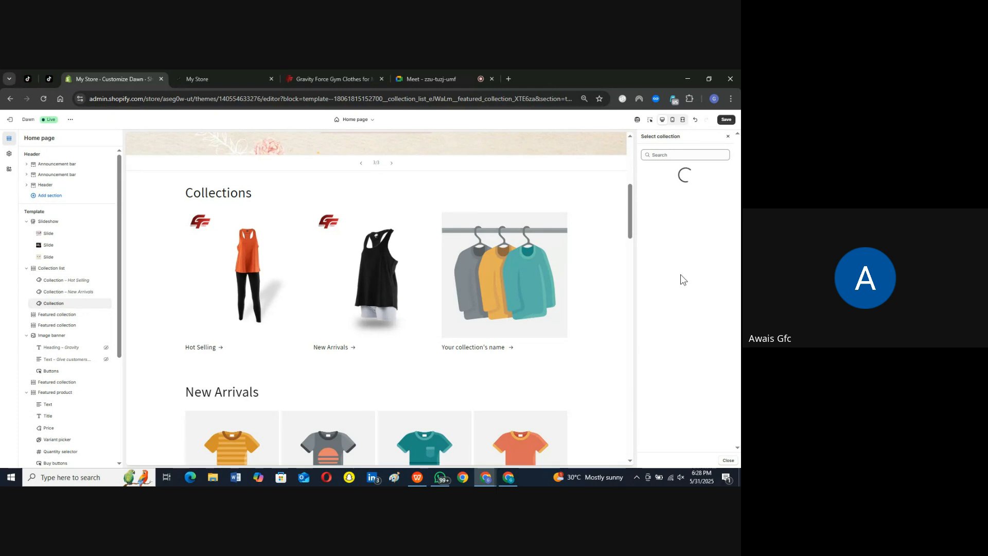
scroll(688, 380, down, 1)
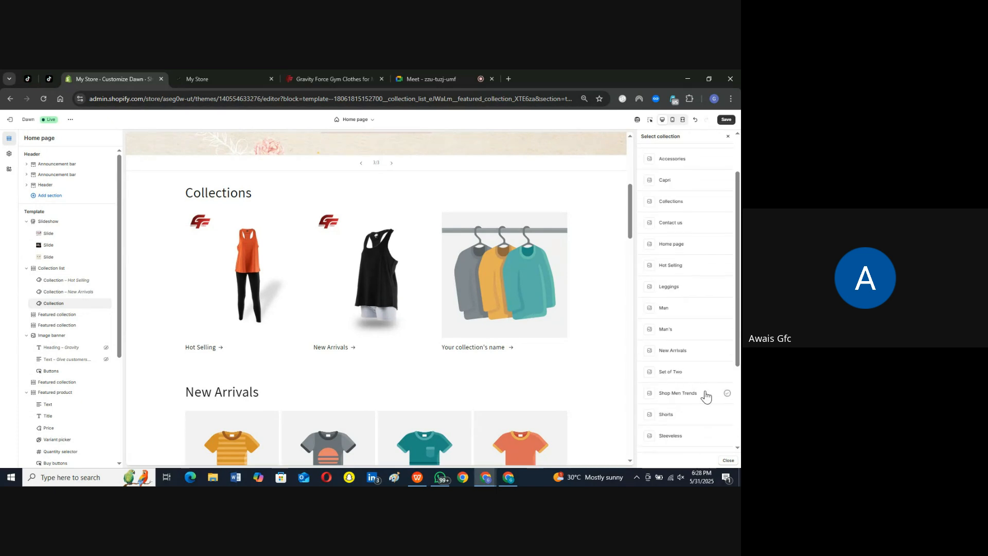
click(727, 396)
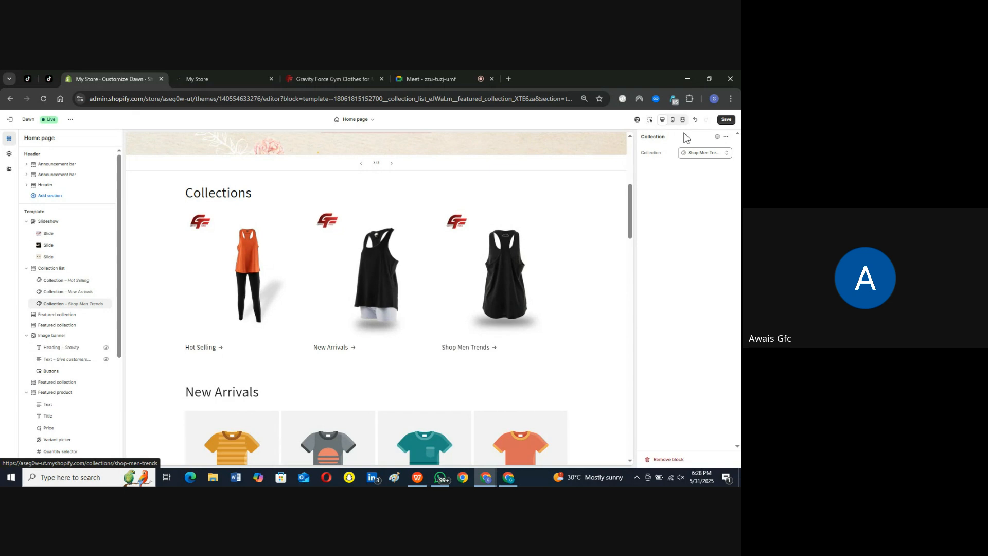
click(727, 120)
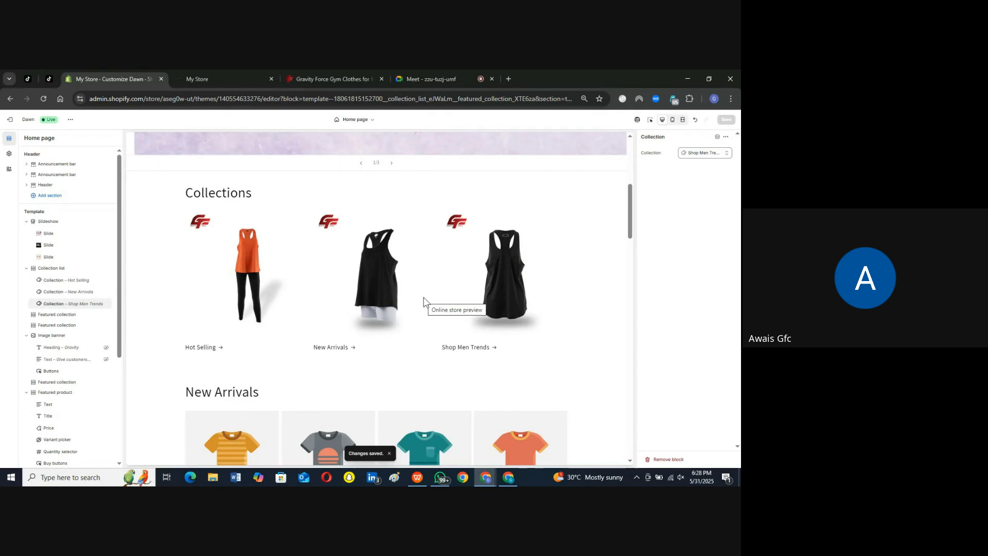
Step: Assign the New Arrivals collection to the first Featured collection section, headed New Arrivals
click(60, 315)
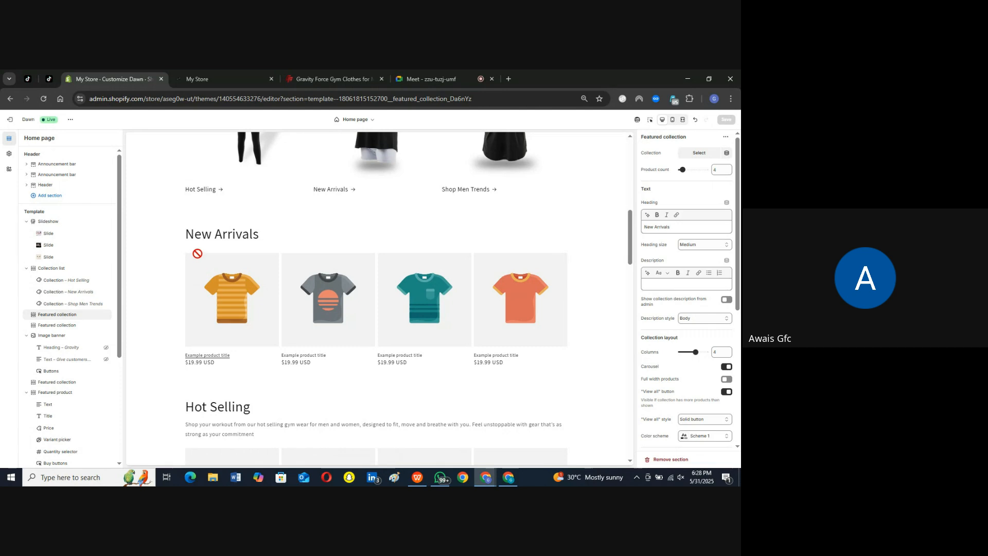
drag(185, 235, 278, 239)
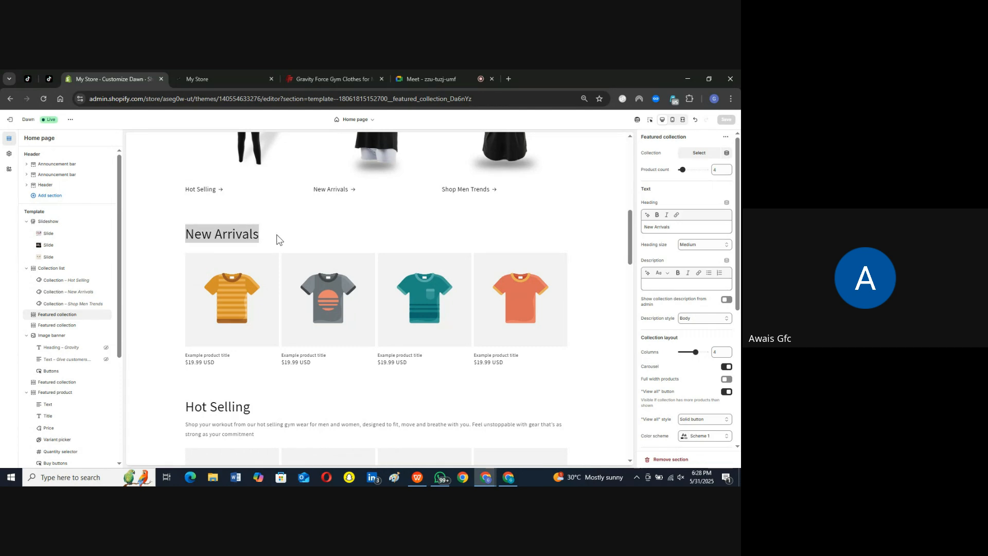
click(278, 239)
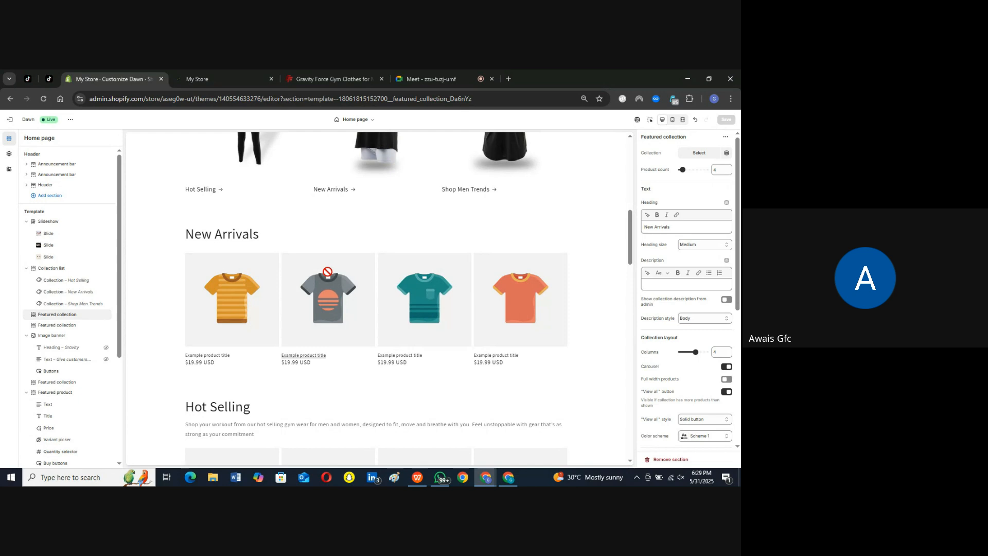
click(699, 153)
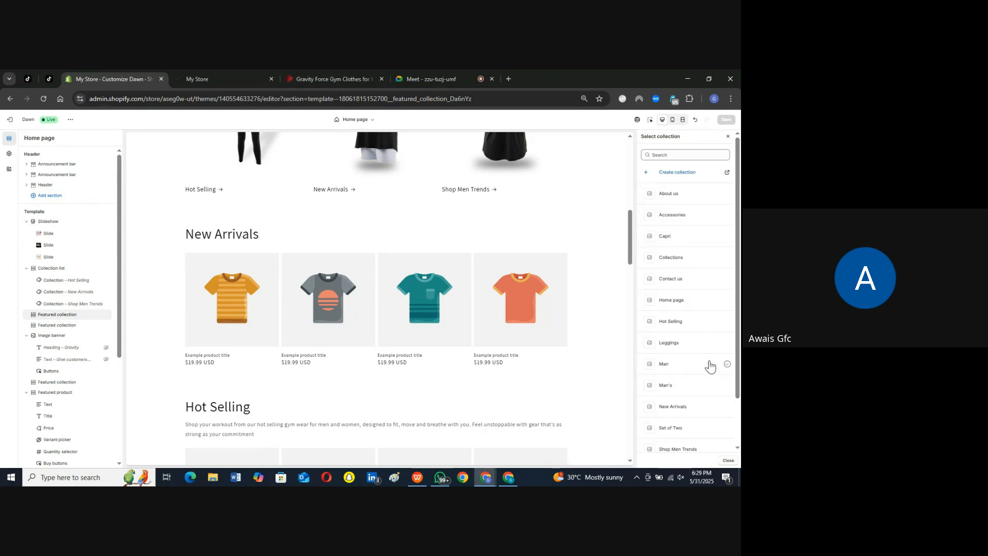
click(727, 408)
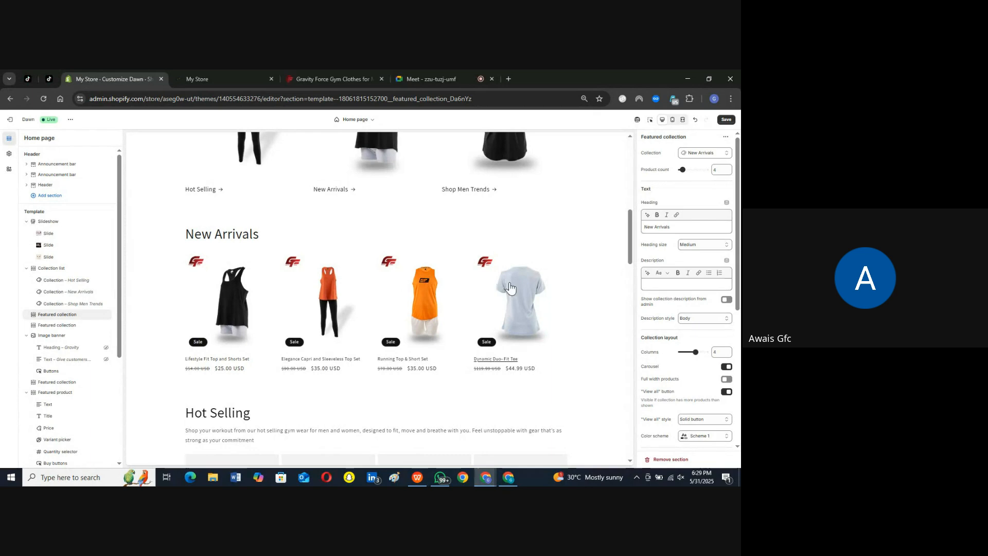
Step: Try the description "XYZ" under the New Arrivals heading and clear it again
click(675, 229)
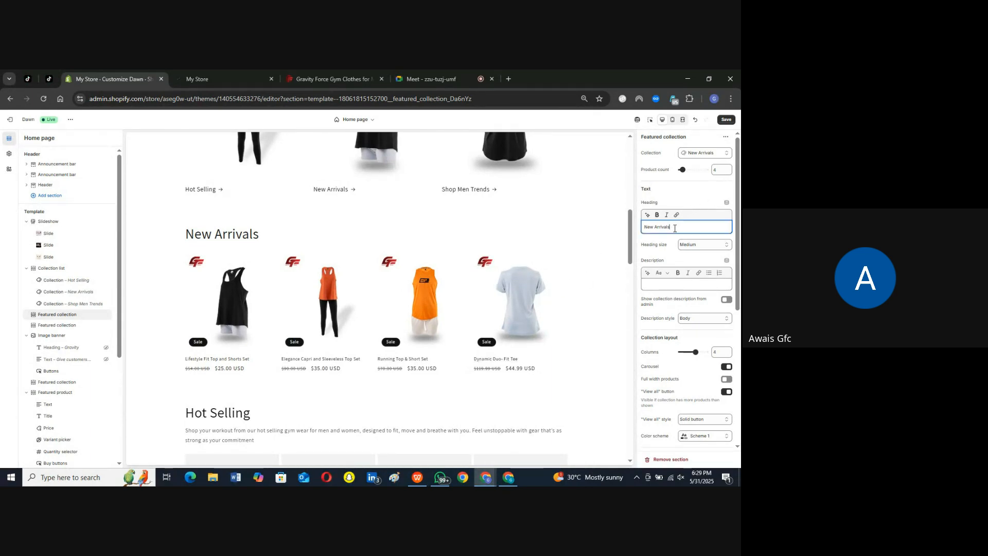
click(674, 283)
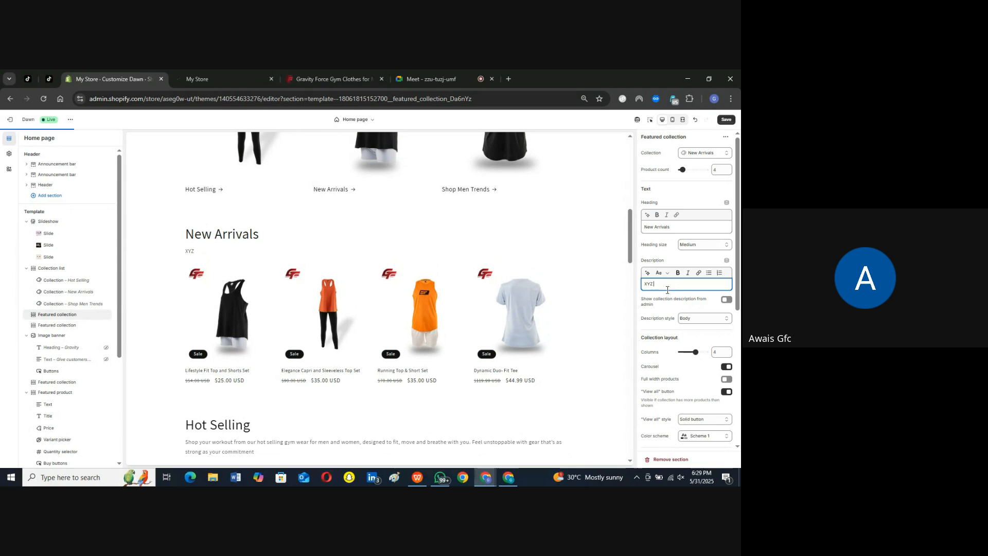
drag(189, 251, 610, 226)
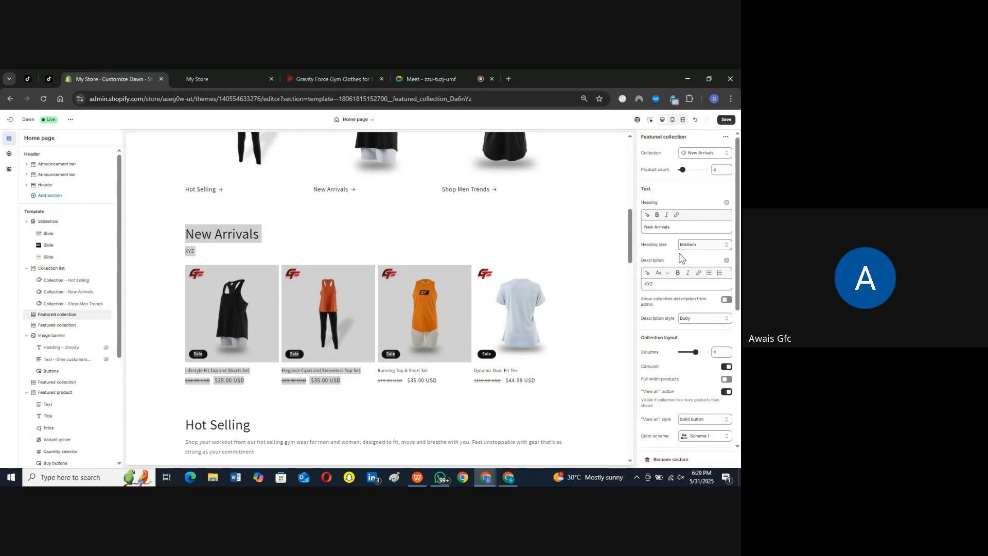
key(BackSpace)
key(BackSpace)
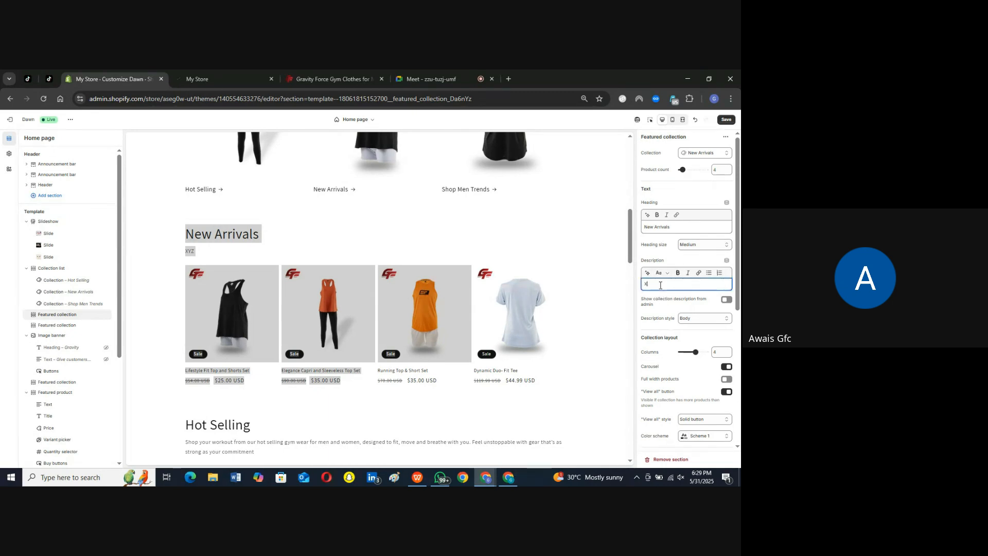
click(592, 228)
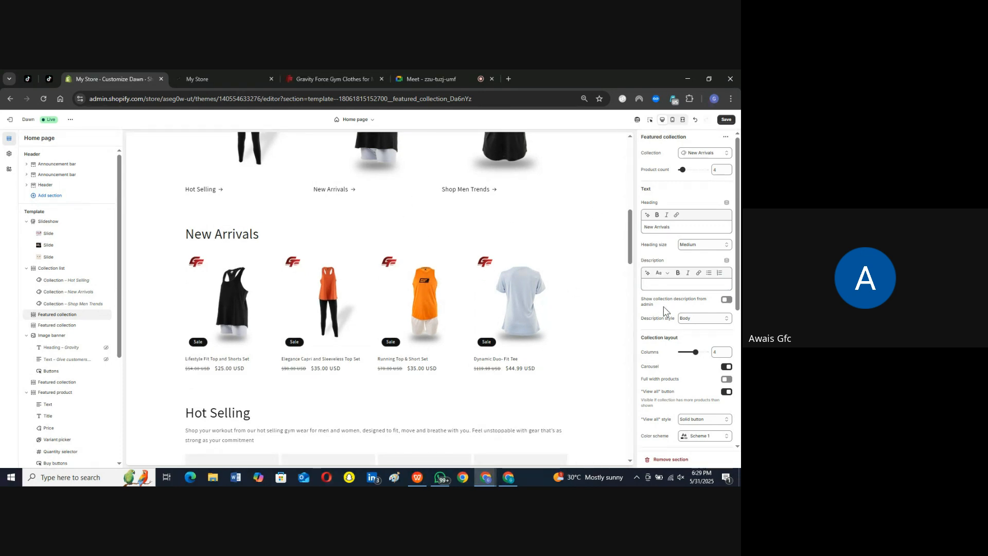
Step: Review the New Arrivals section's layout settings and look over the live storefront home page
scroll(673, 302, down, 3)
scroll(653, 227, up, 3)
scroll(669, 251, down, 3)
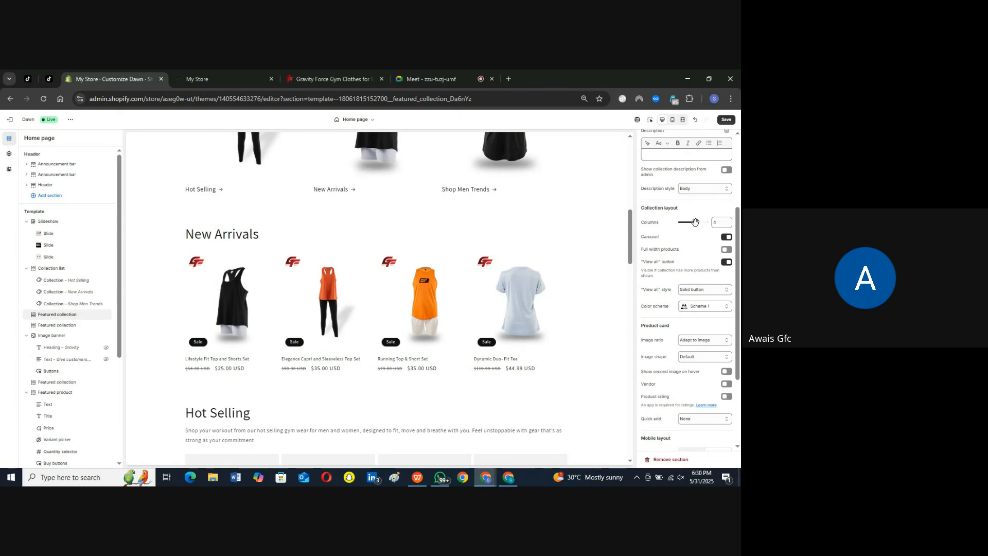
click(642, 207)
click(224, 72)
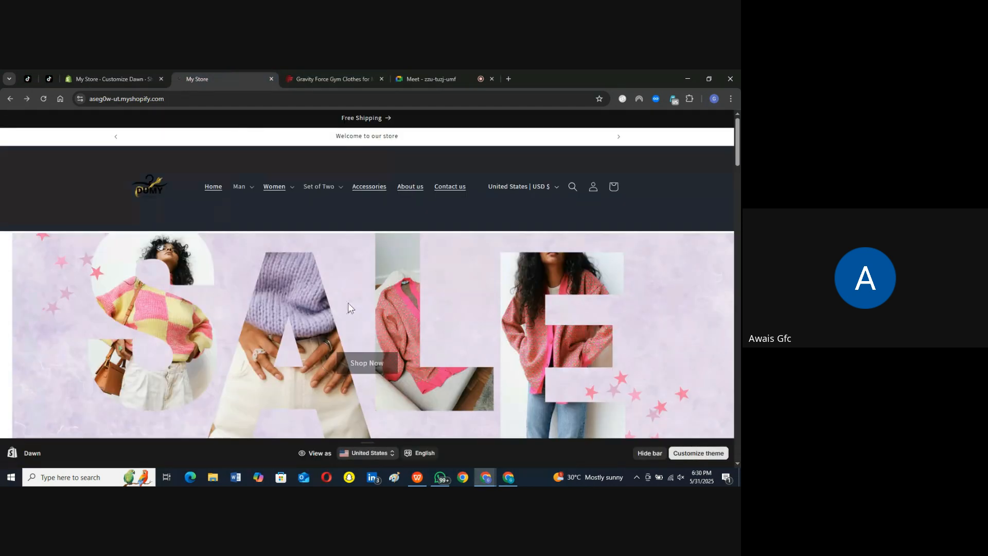
scroll(362, 325, down, 2)
scroll(361, 325, up, 2)
scroll(347, 253, down, 3)
Step: Switch to the Gravity Force men's page and cycle the T-Shirt Collections carousel back and forth as a carousel example
click(360, 75)
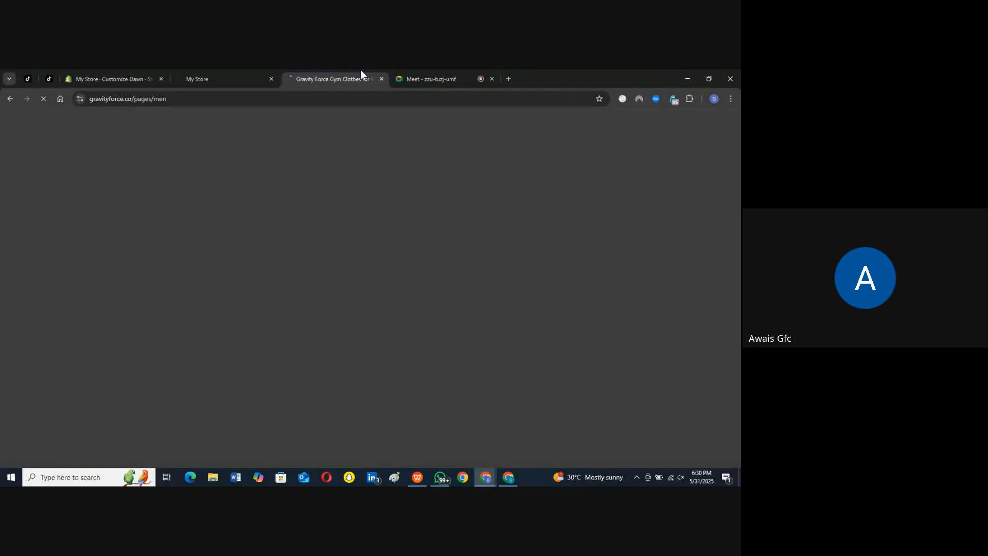
scroll(513, 345, down, 5)
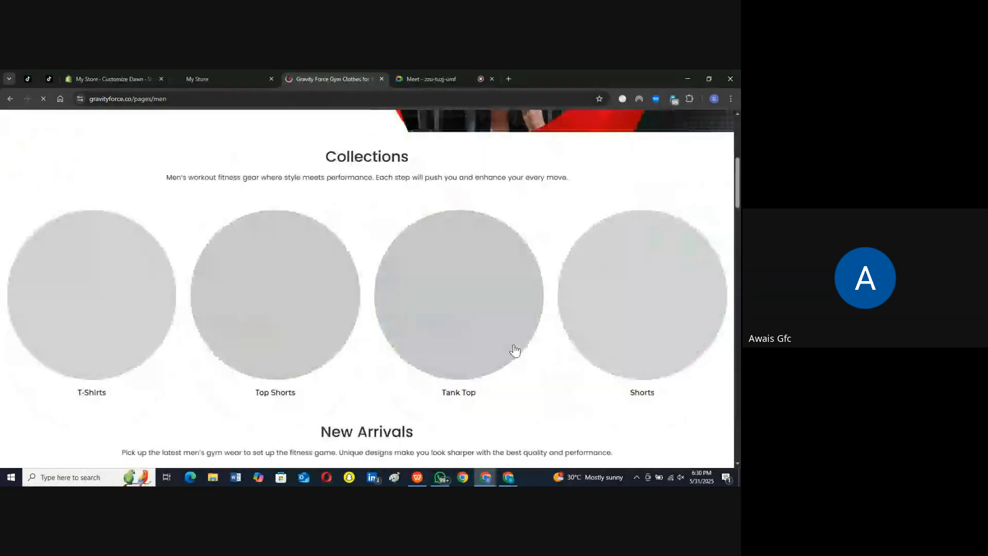
scroll(570, 371, down, 5)
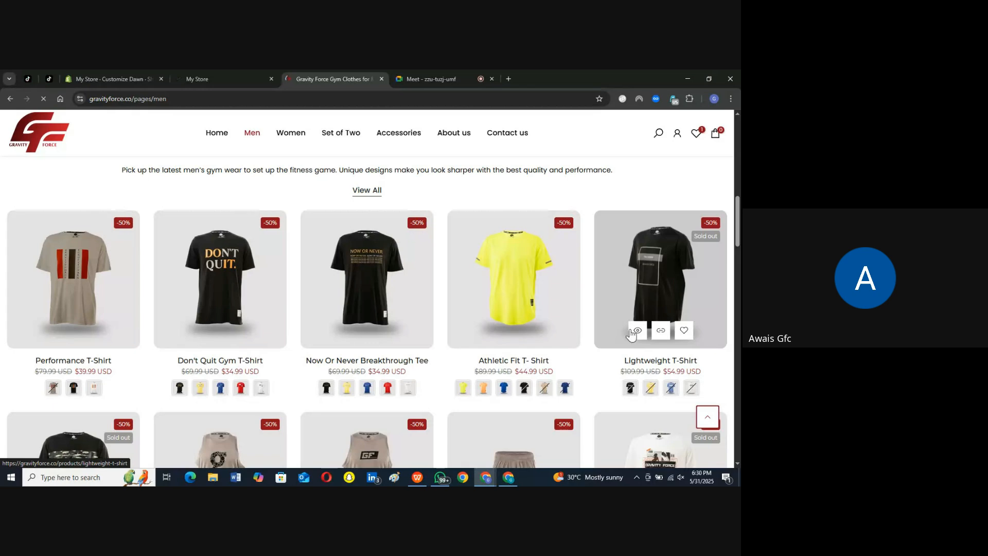
scroll(597, 405, down, 5)
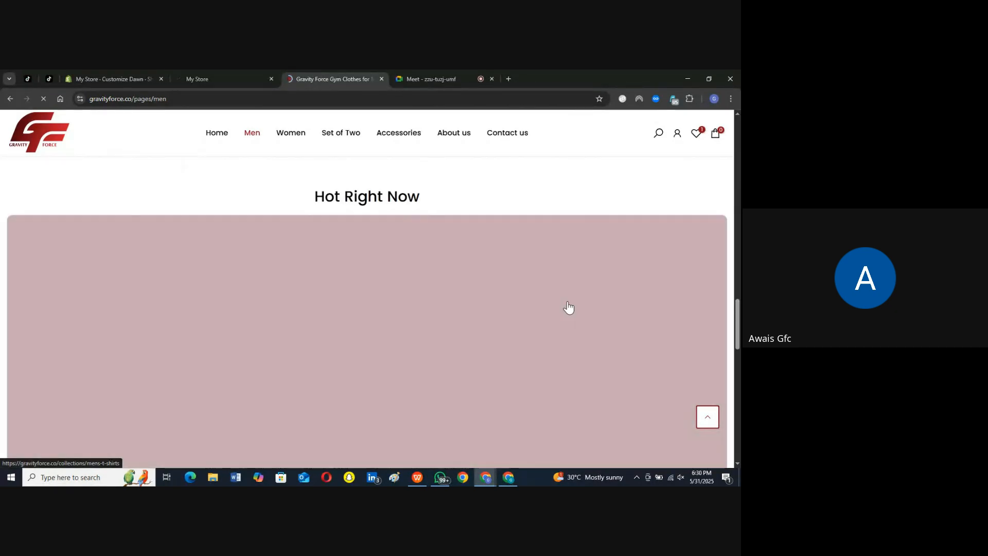
scroll(568, 305, down, 10)
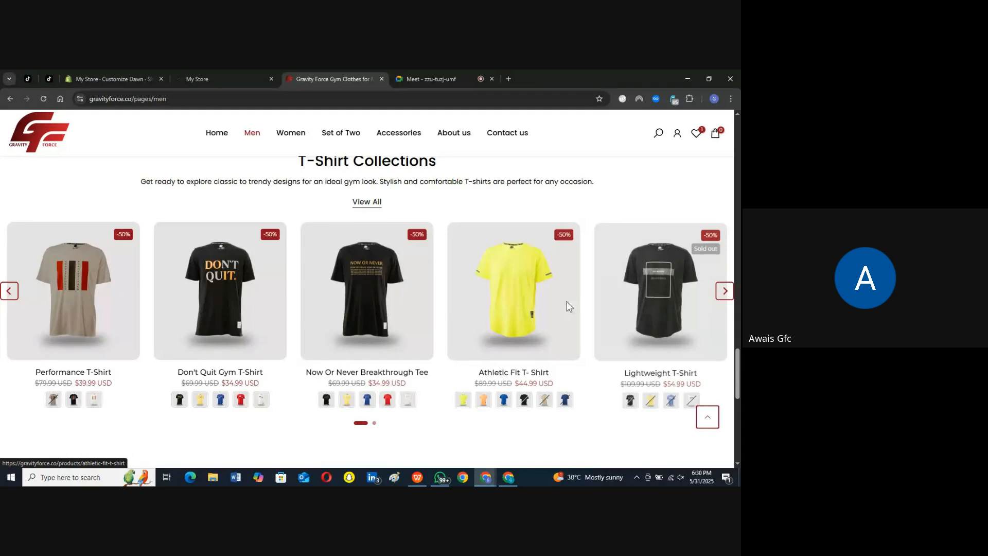
scroll(567, 304, up, 3)
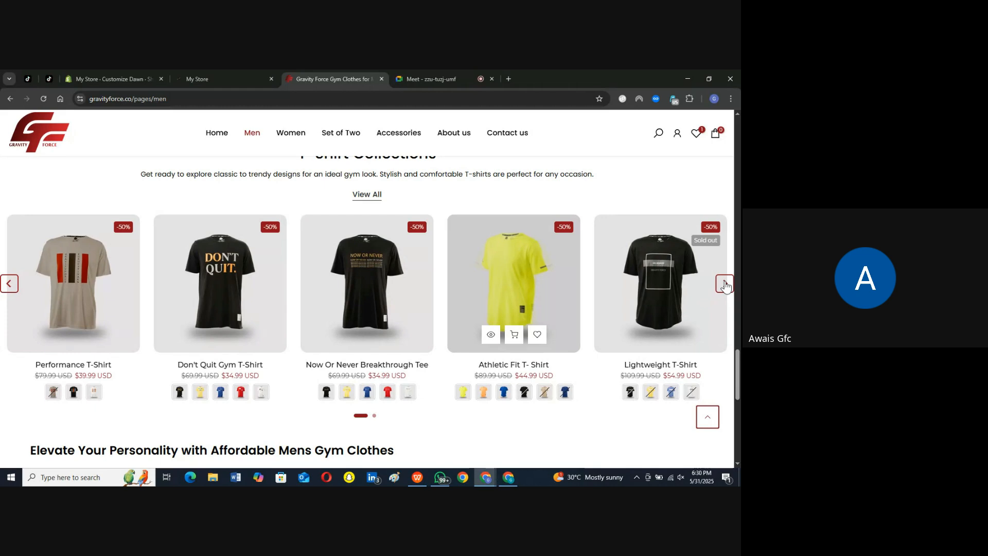
click(726, 285)
click(726, 284)
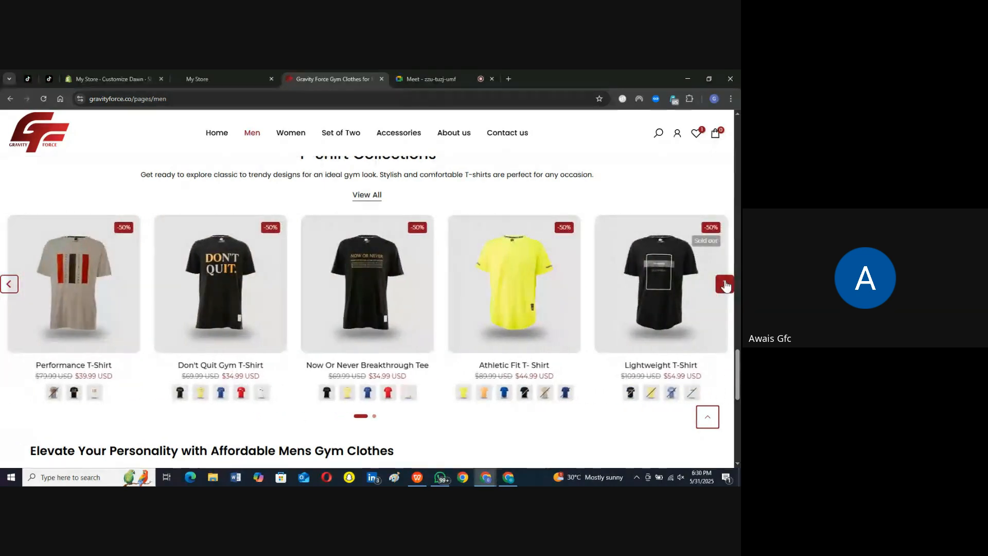
click(10, 284)
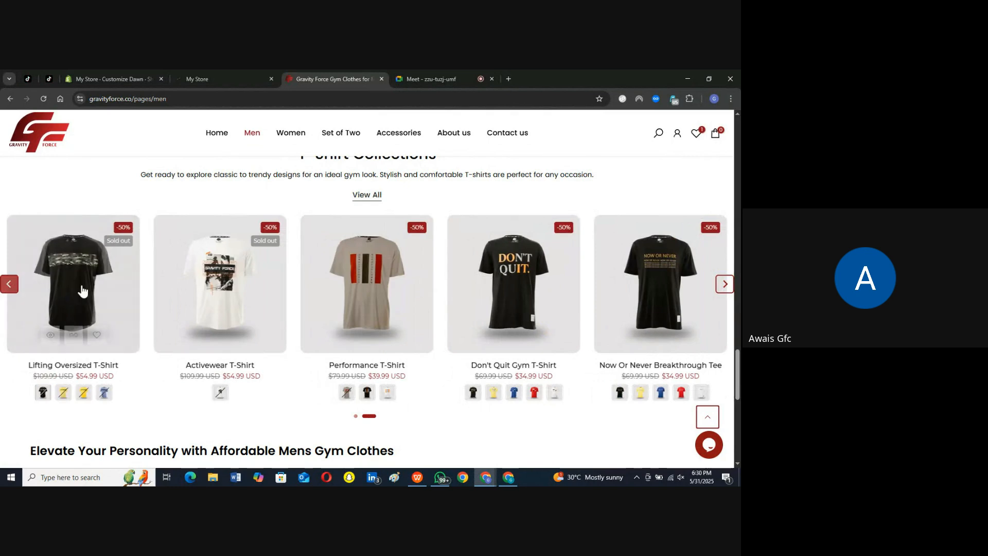
click(726, 285)
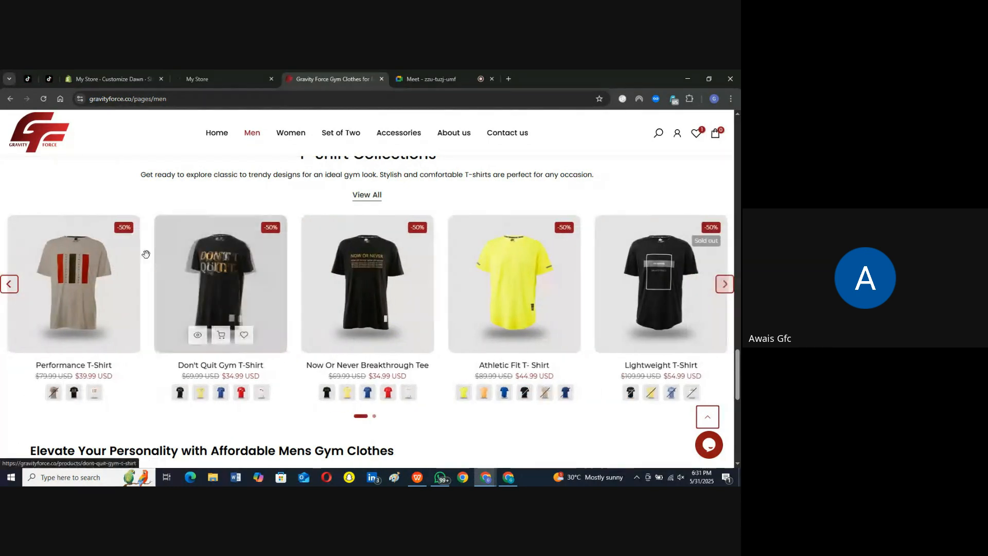
click(9, 285)
click(9, 286)
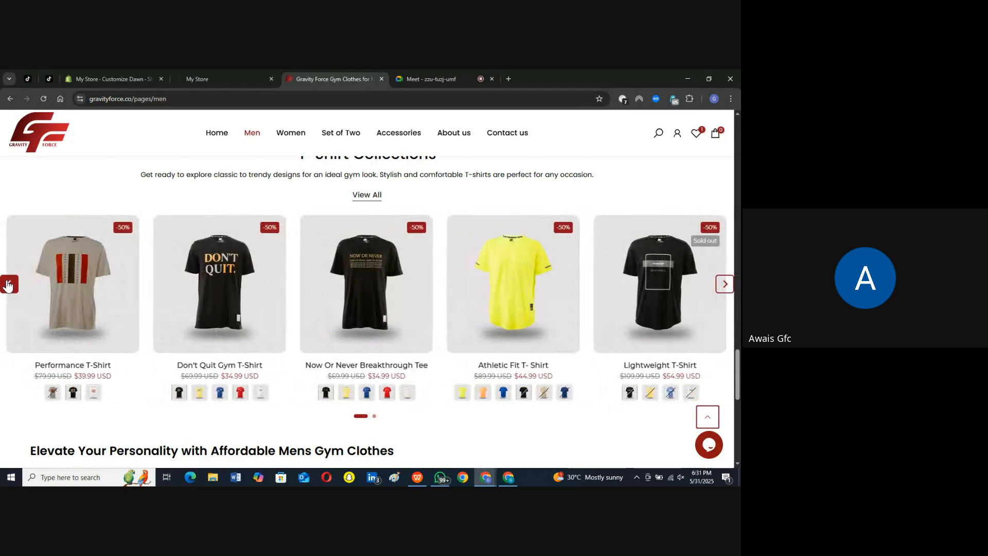
Step: Return to the theme editor and try full width products on the New Arrivals section, then turn the option back off
click(225, 75)
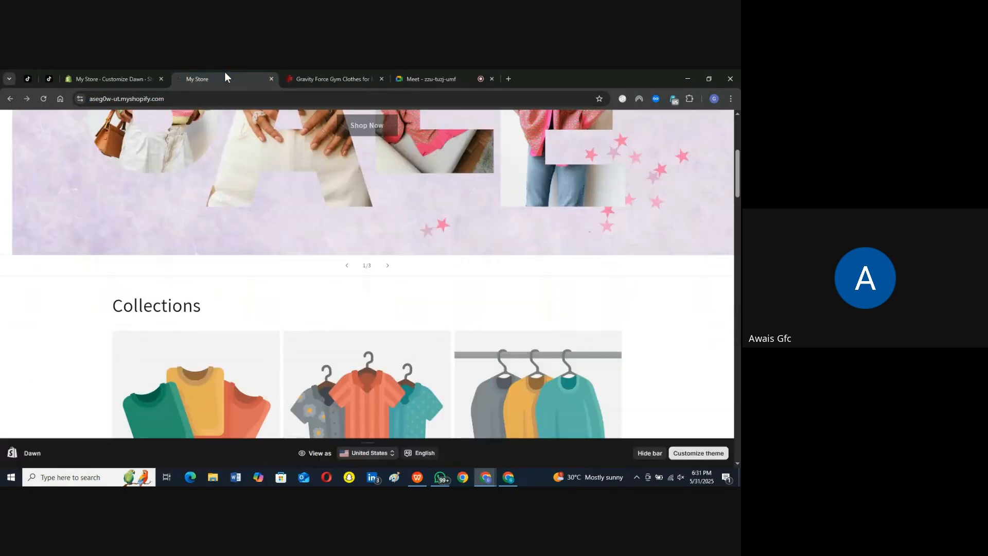
click(114, 79)
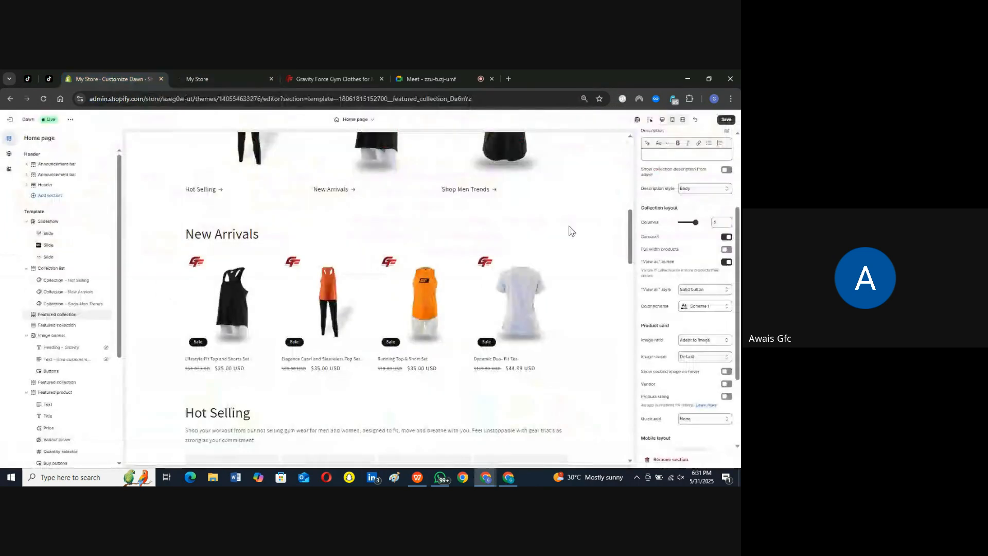
click(731, 250)
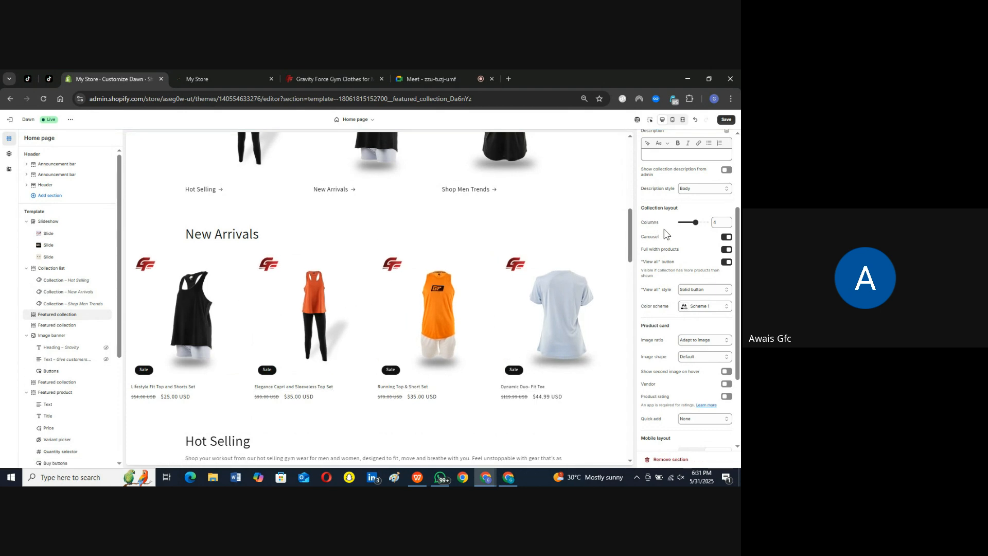
click(727, 250)
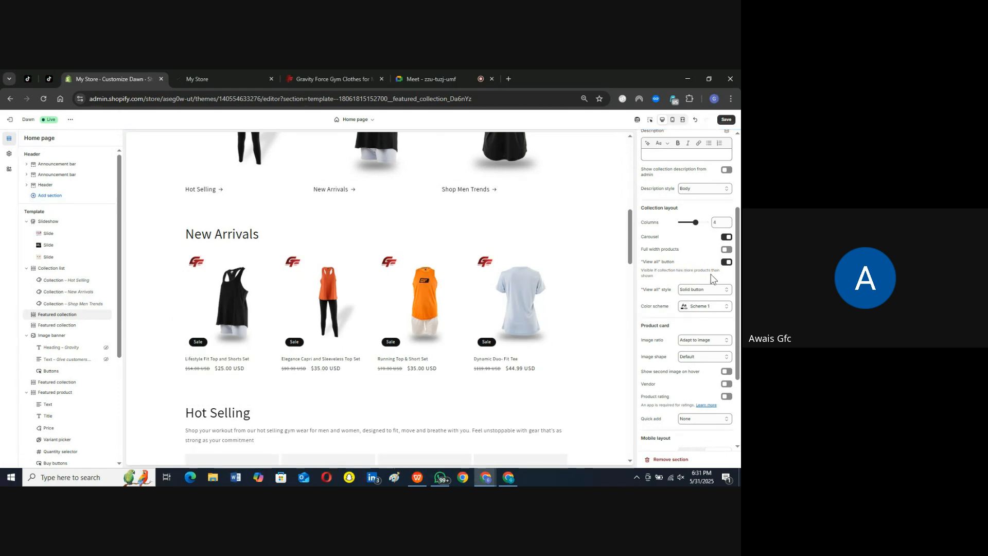
Step: Switch to the Gravity Force men's page, preview the Now Or Never Breakthrough Tee in Lime, and examine the T-Shirt Collections layout
click(328, 77)
click(346, 392)
scroll(347, 396, down, 3)
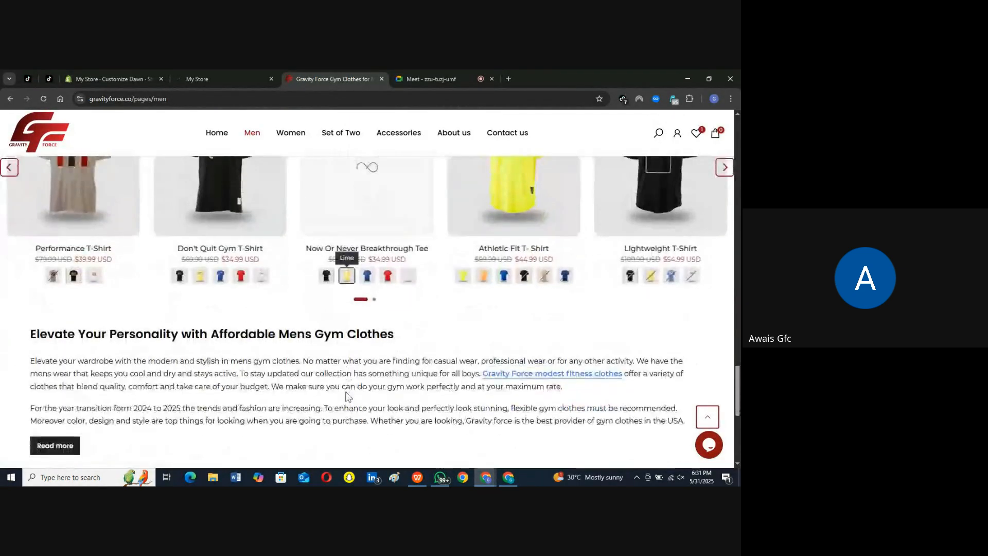
scroll(381, 309, up, 1)
scroll(389, 279, up, 5)
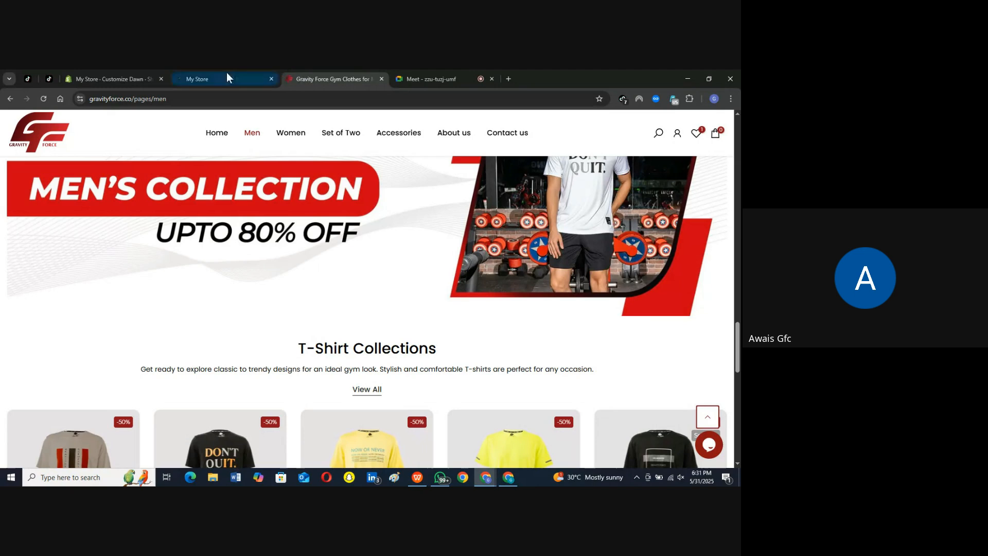
scroll(375, 341, down, 3)
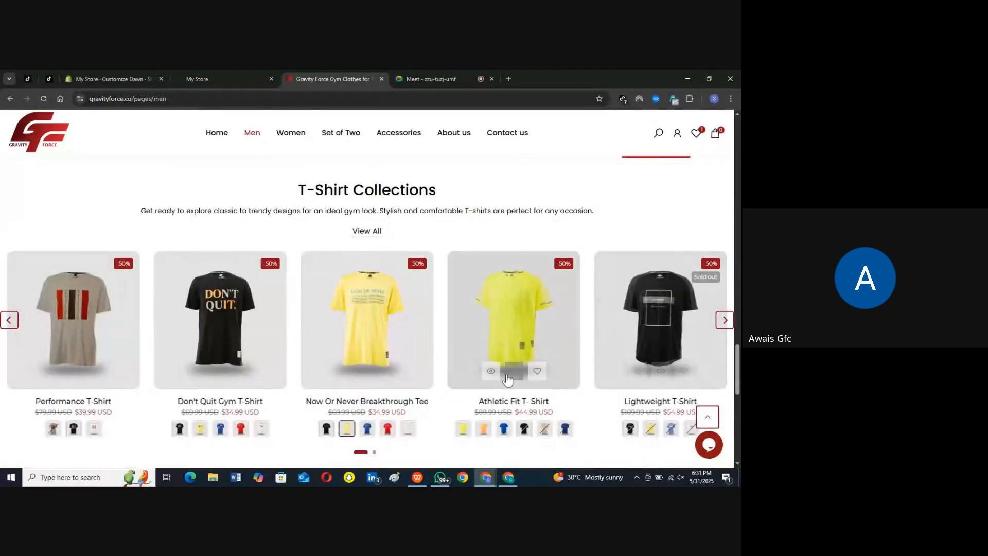
scroll(508, 376, down, 3)
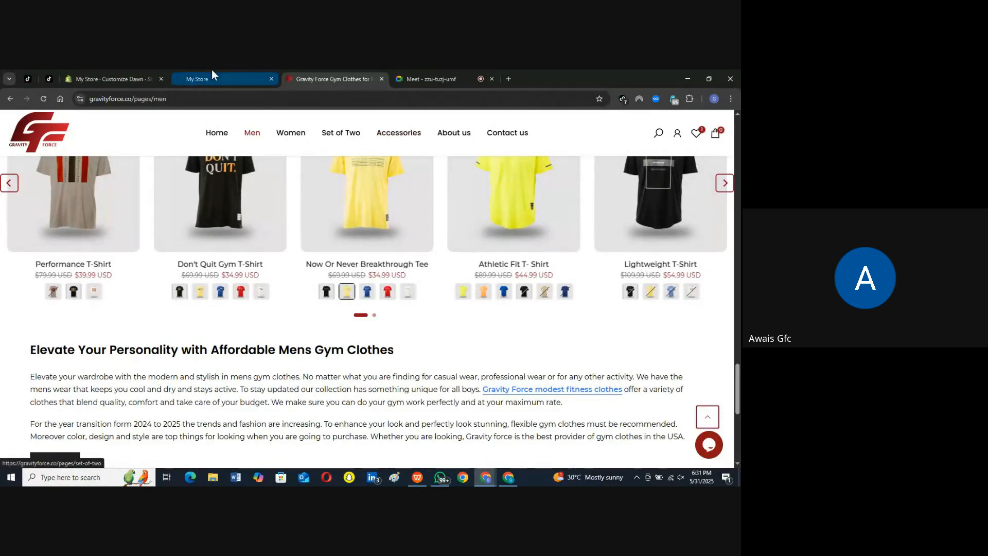
Step: Return to the theme editor and try Portrait and Square image ratios on the New Arrivals product cards, then restore Adapt to image
click(95, 77)
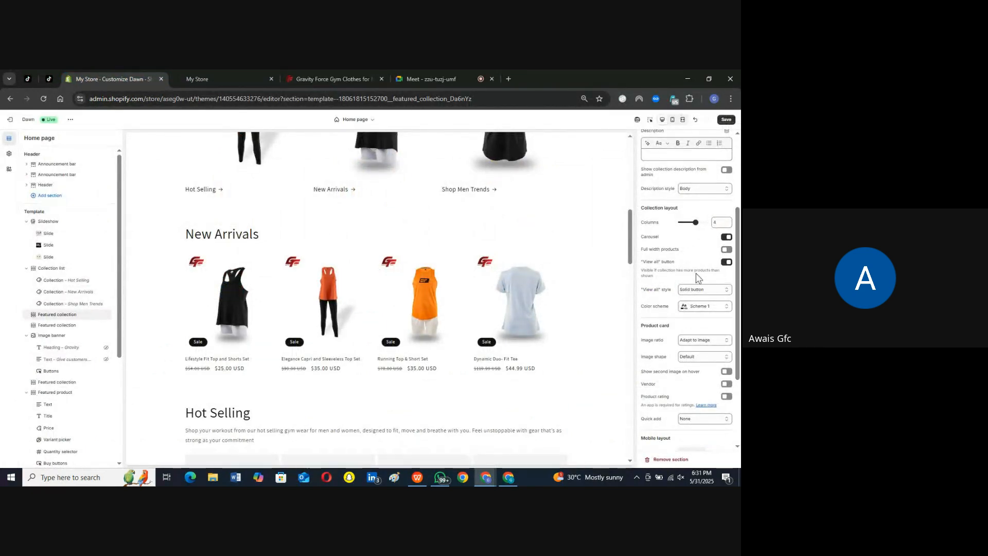
scroll(696, 277, down, 2)
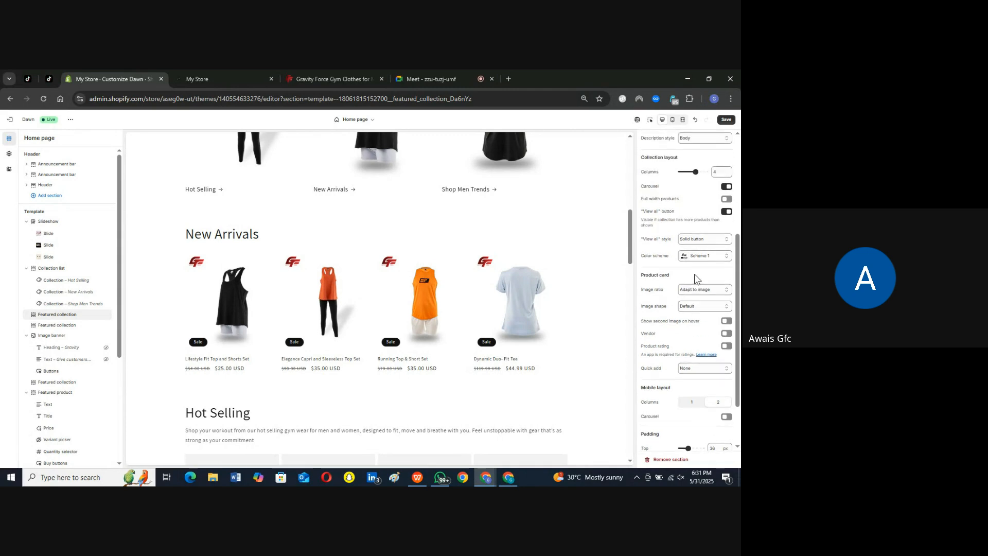
click(643, 275)
click(705, 292)
click(696, 316)
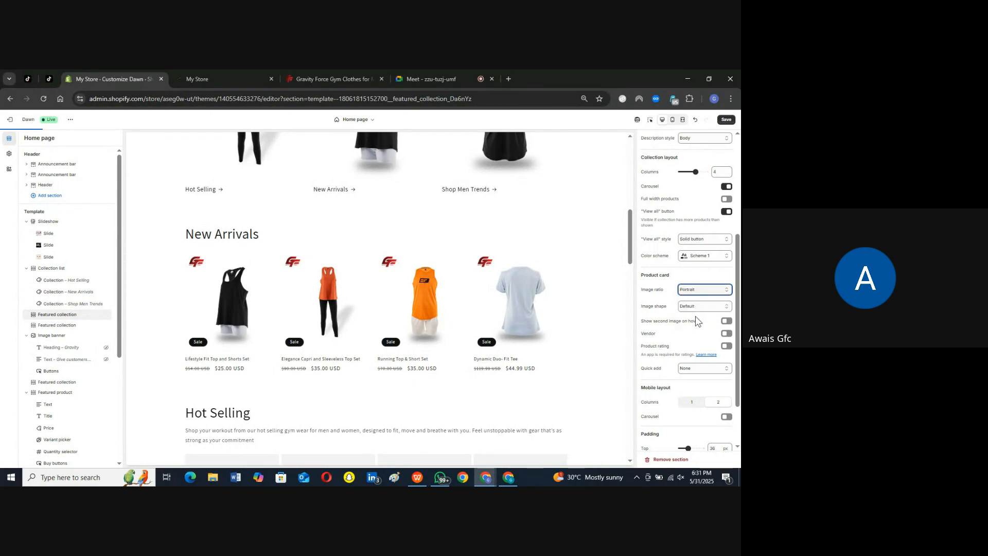
click(687, 289)
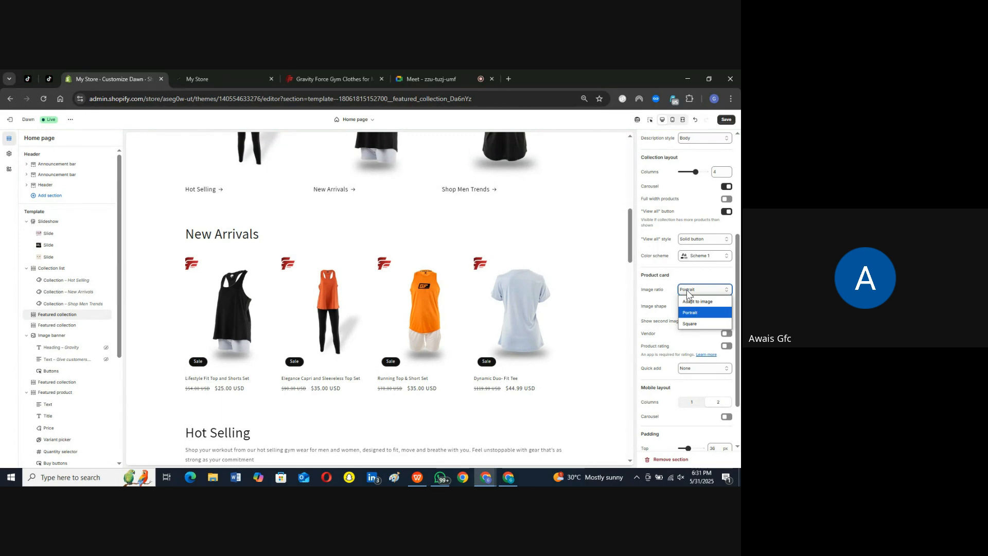
click(695, 322)
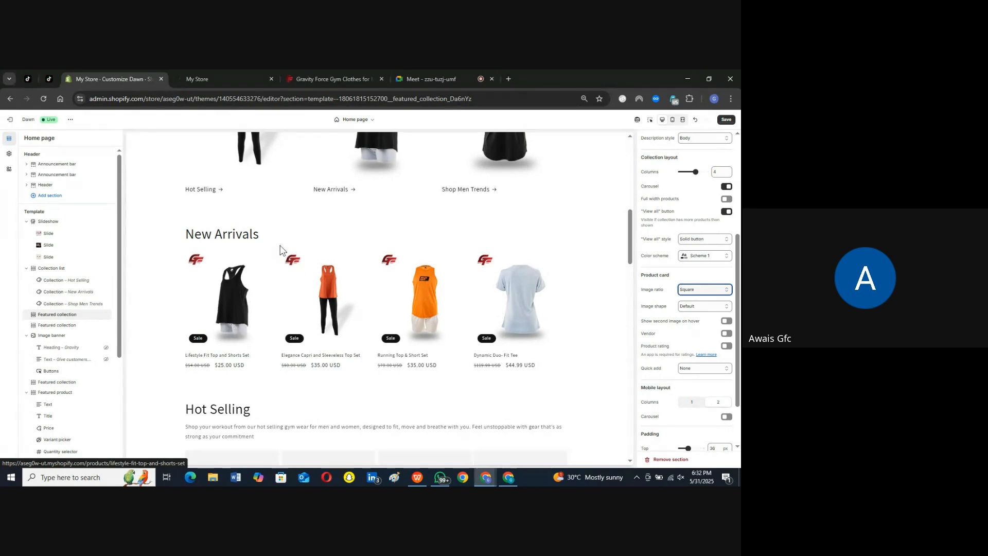
click(695, 293)
click(697, 302)
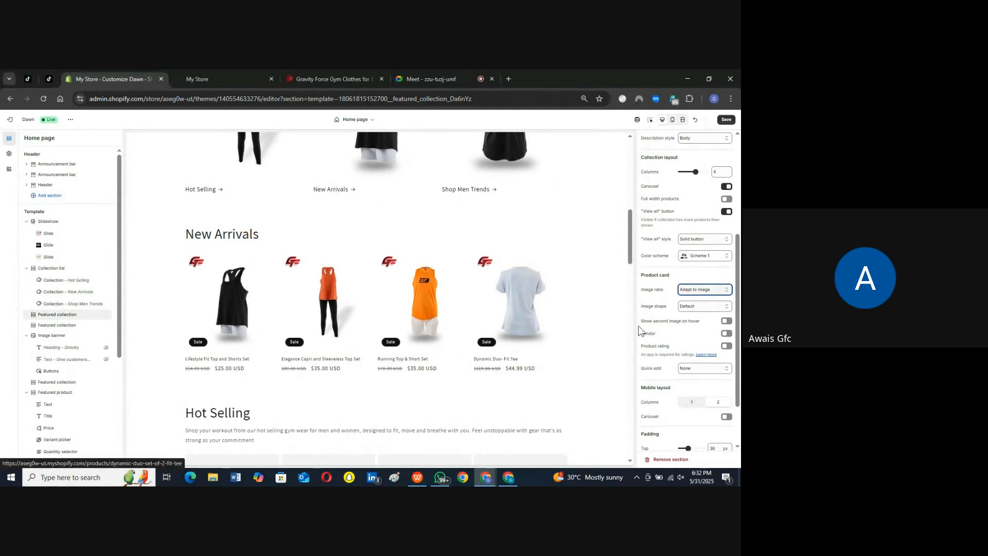
Step: Check the New Arrivals image shape options and try showing the vendor on the product cards, then hide it again
drag(666, 307, 642, 306)
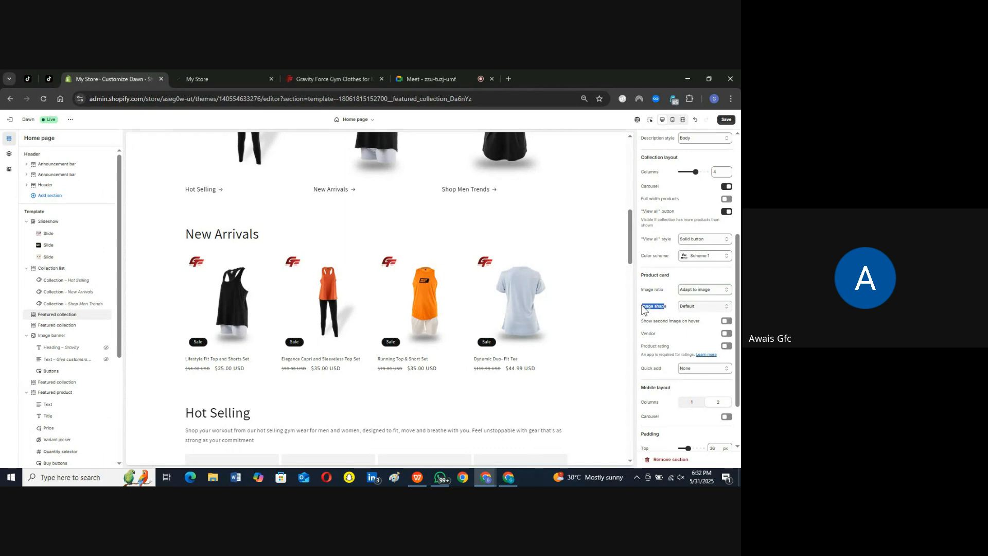
click(700, 307)
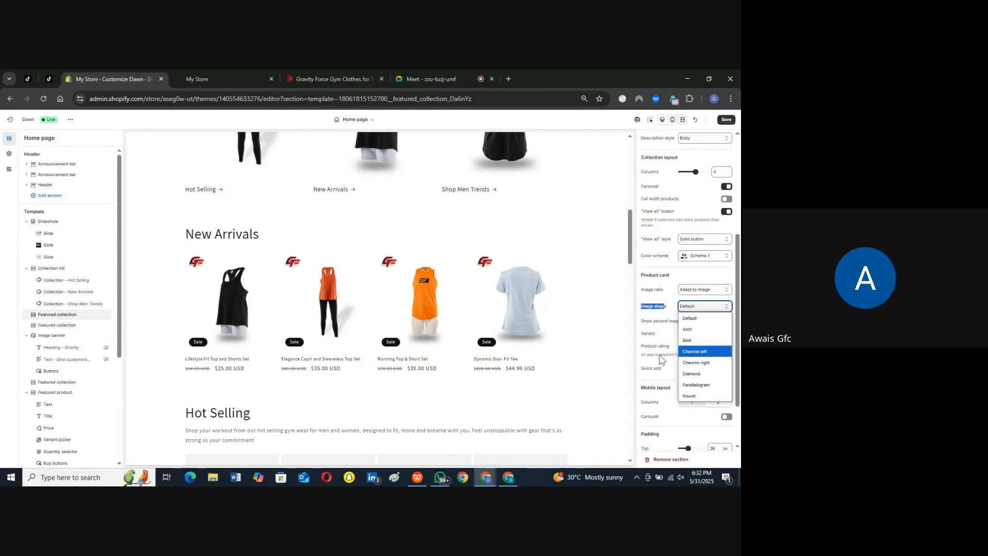
click(690, 274)
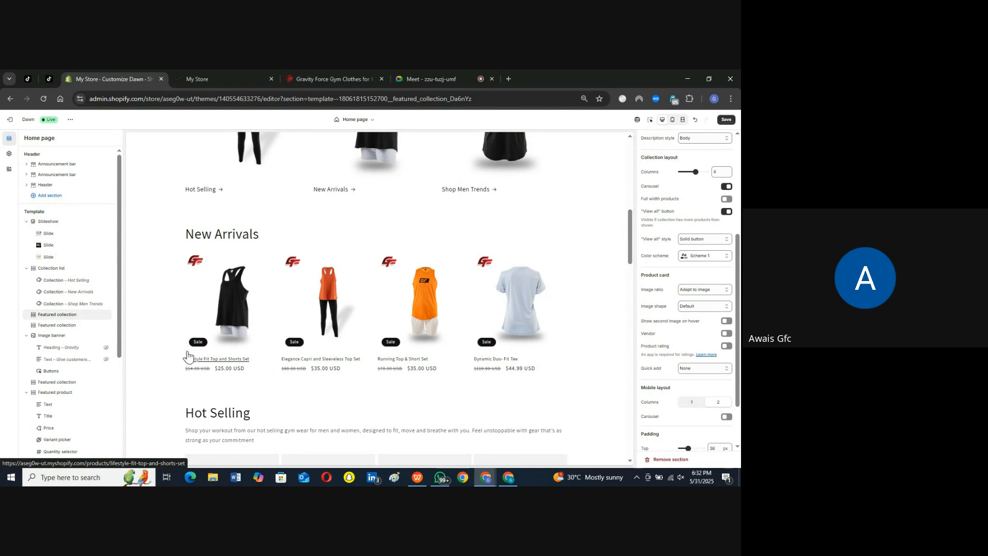
click(728, 334)
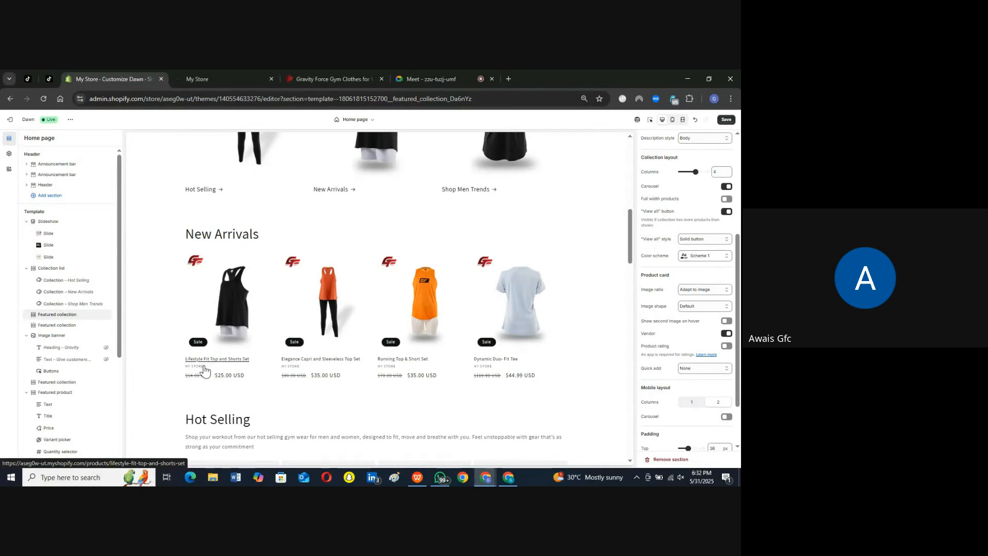
click(726, 334)
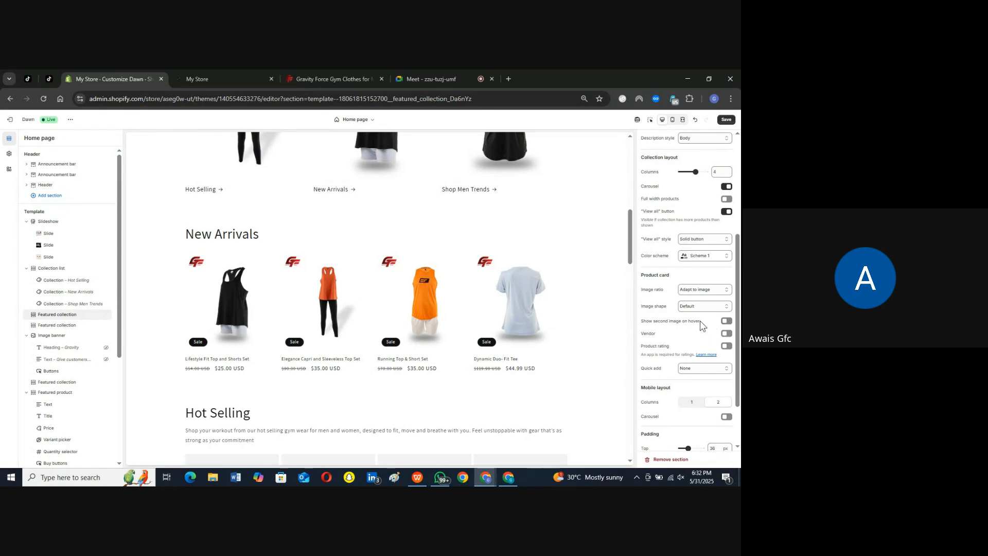
Step: Turn on the second image on hover and the product rating for the New Arrivals product cards
drag(700, 323, 647, 320)
click(643, 323)
click(727, 322)
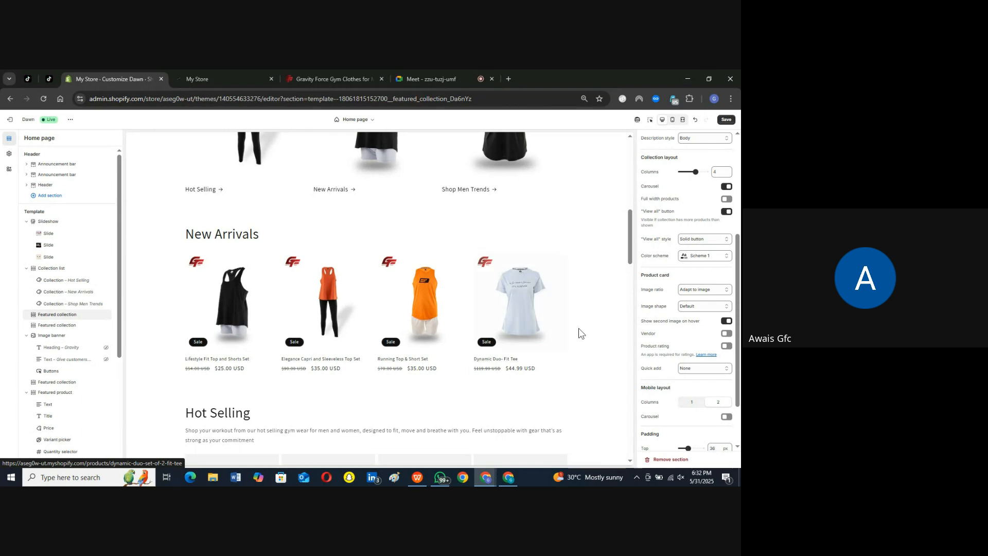
scroll(579, 329, down, 3)
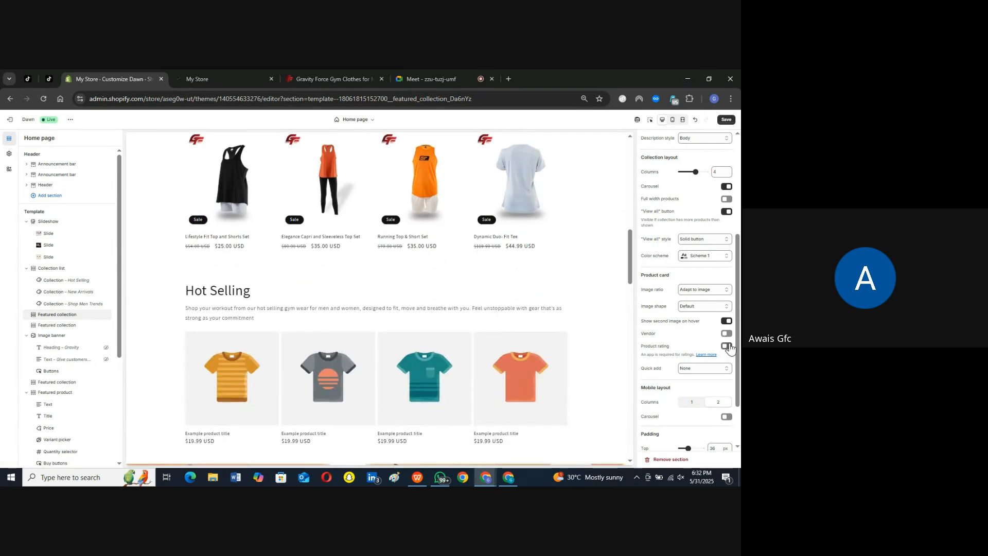
click(726, 346)
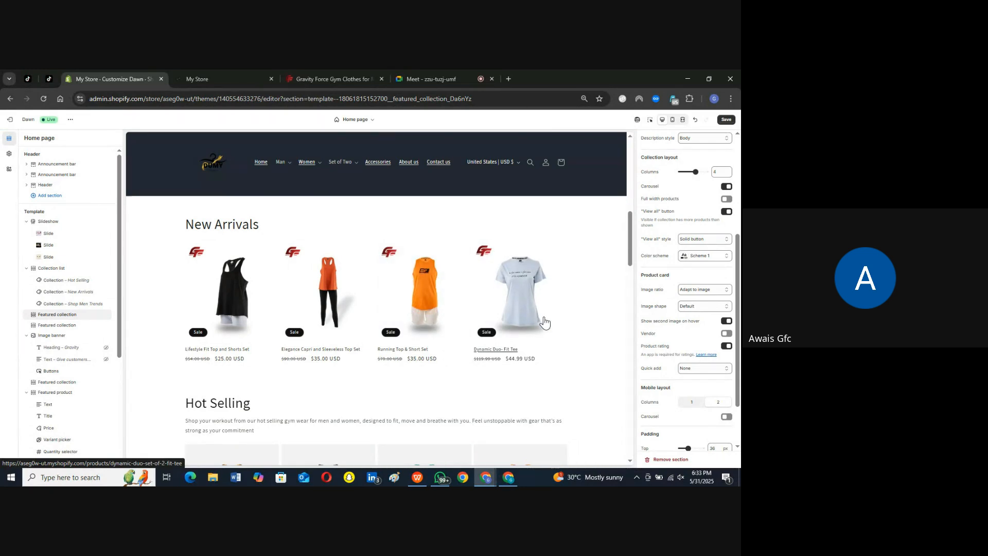
Step: Assign the Shop Men Trends collection to the Hot Selling featured collection section and compare its products with New Arrivals
scroll(549, 326, down, 2)
scroll(549, 326, down, 2)
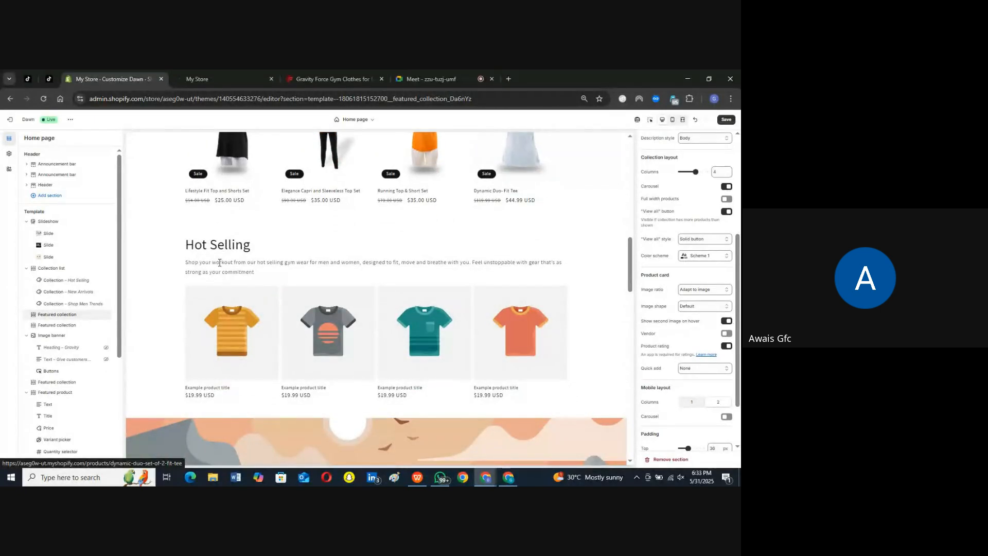
click(54, 326)
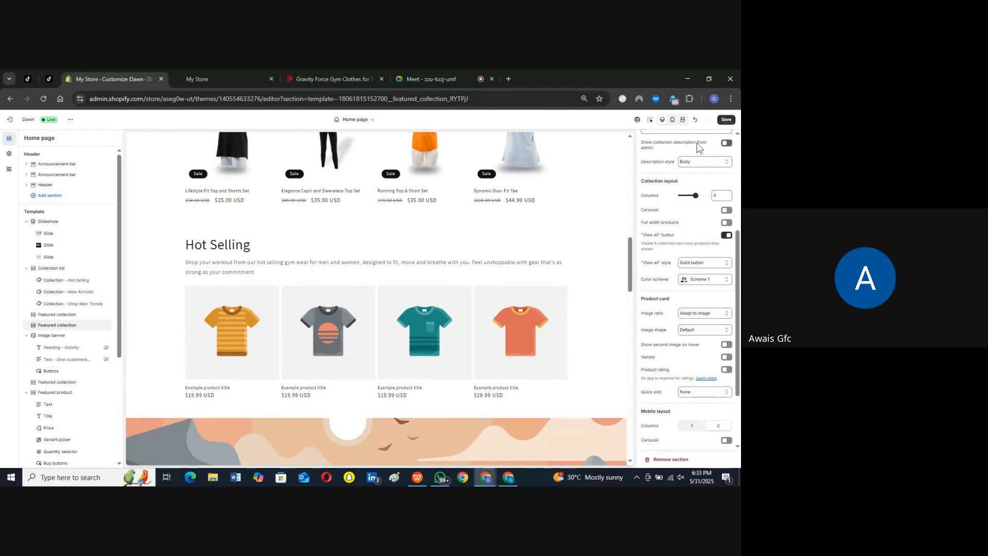
scroll(685, 175, up, 4)
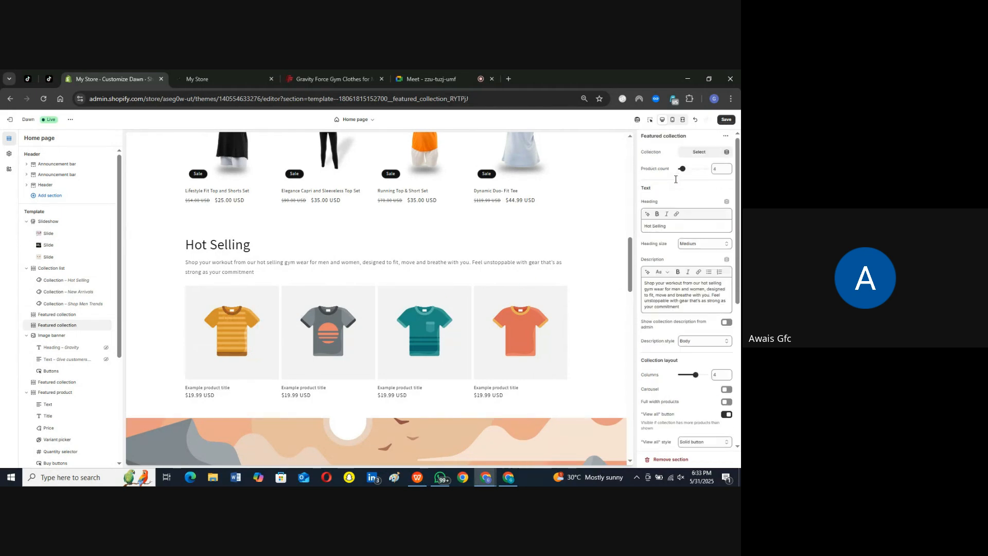
click(701, 153)
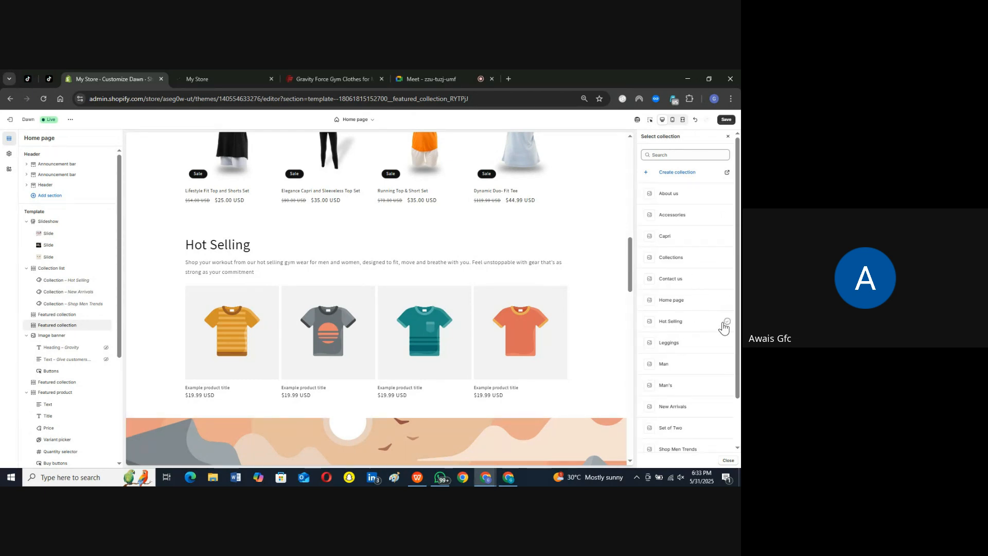
scroll(725, 325, down, 1)
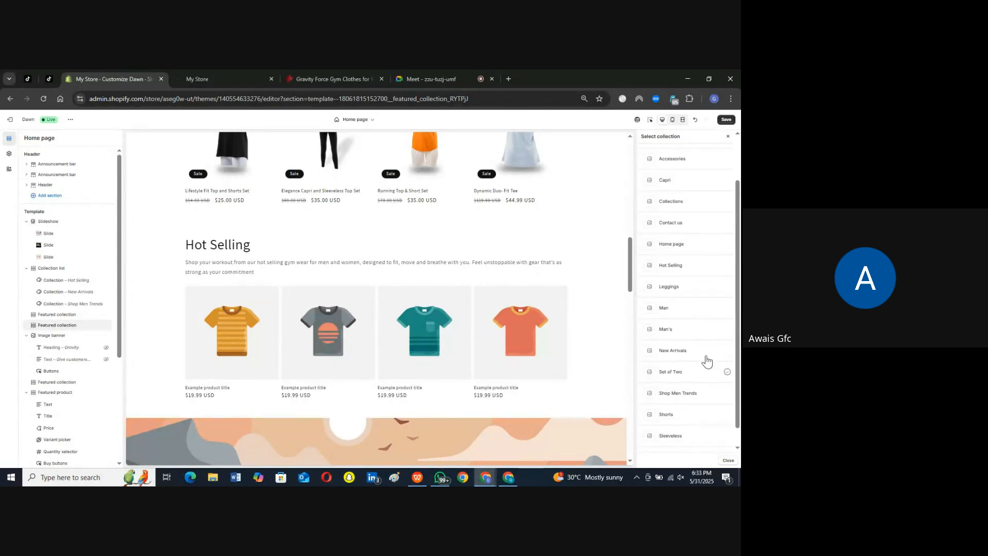
click(728, 395)
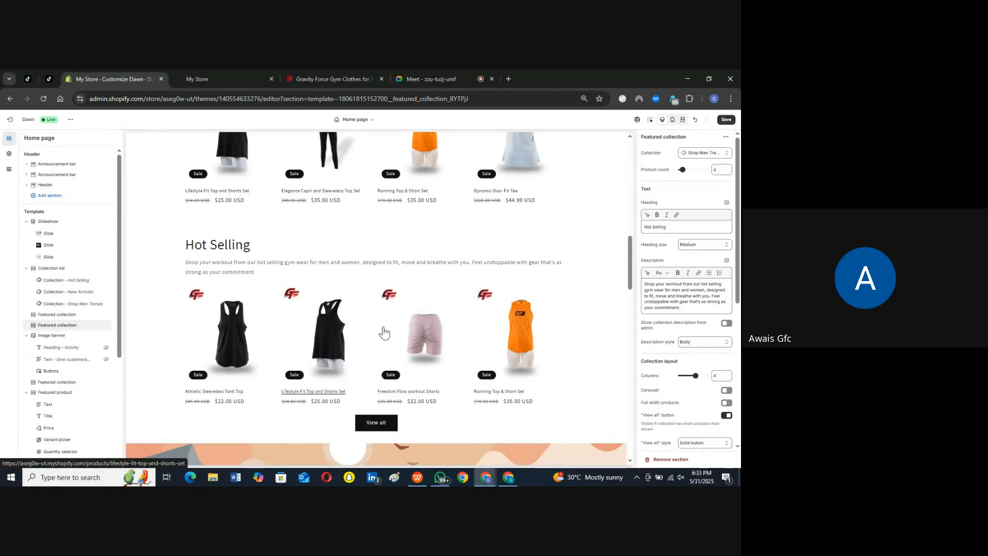
scroll(388, 315, up, 3)
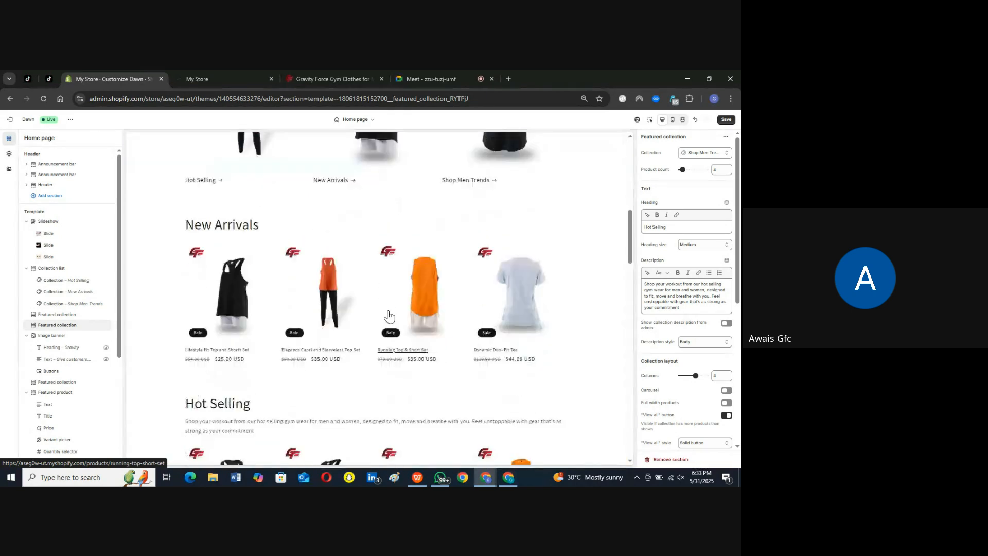
scroll(388, 316, down, 3)
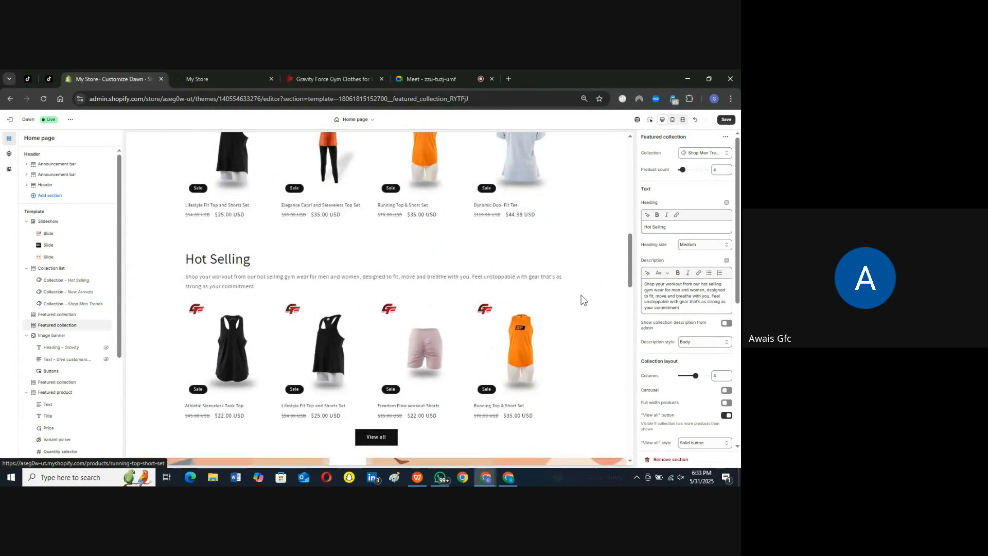
Step: Replace the Hot Selling section's assigned collection with the Hot Selling collection
click(698, 154)
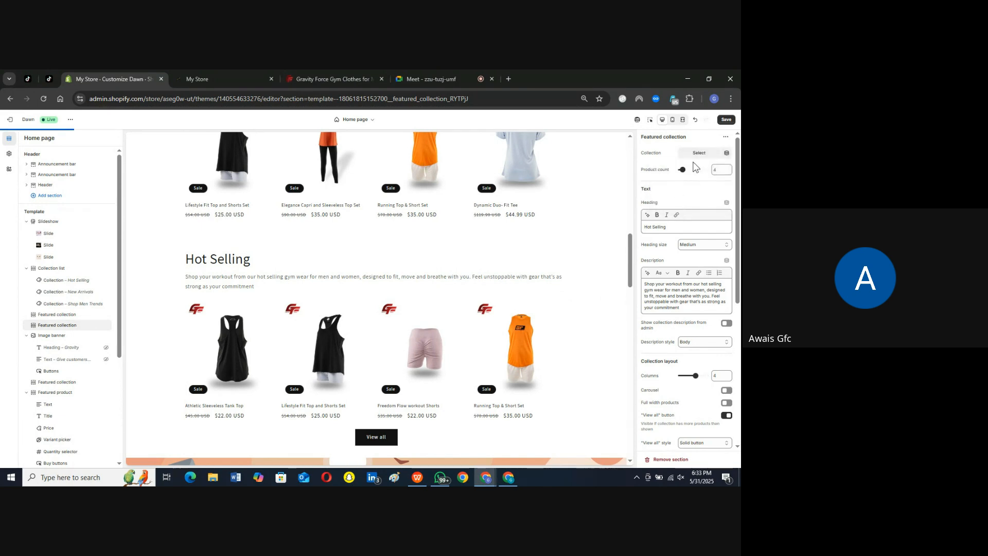
click(700, 153)
click(663, 340)
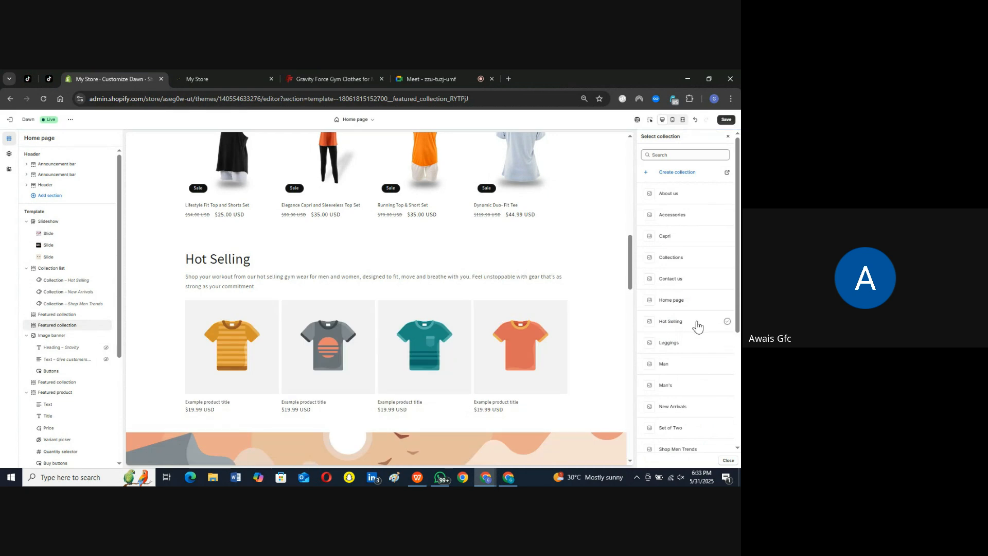
click(728, 323)
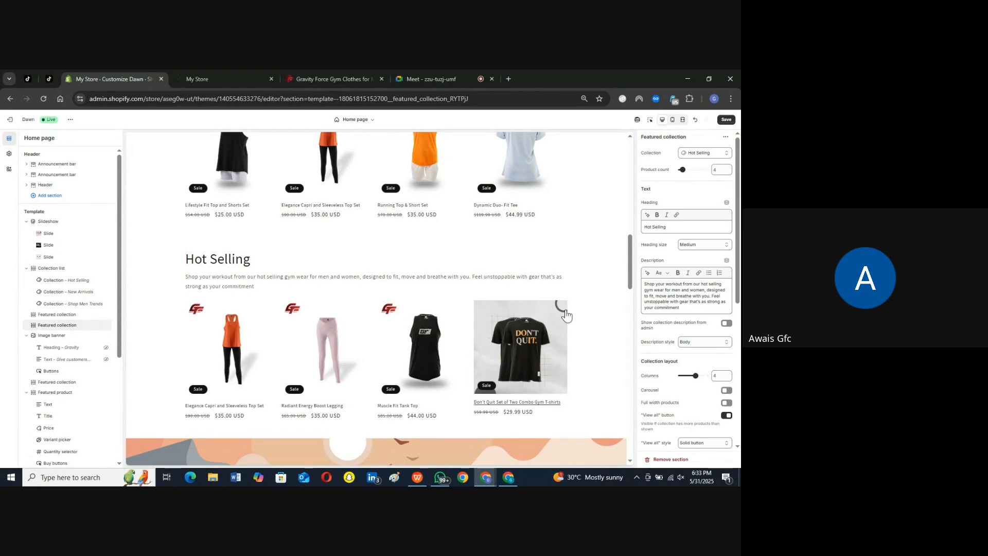
Step: Review the Hot Selling section's description and heading text in the settings and the page preview
drag(684, 306, 646, 282)
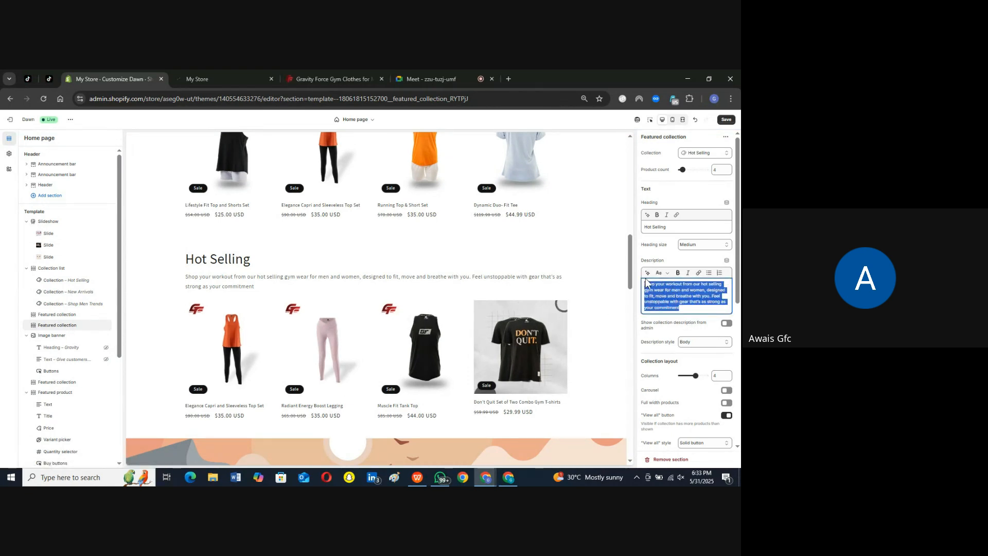
drag(254, 288, 172, 272)
click(673, 233)
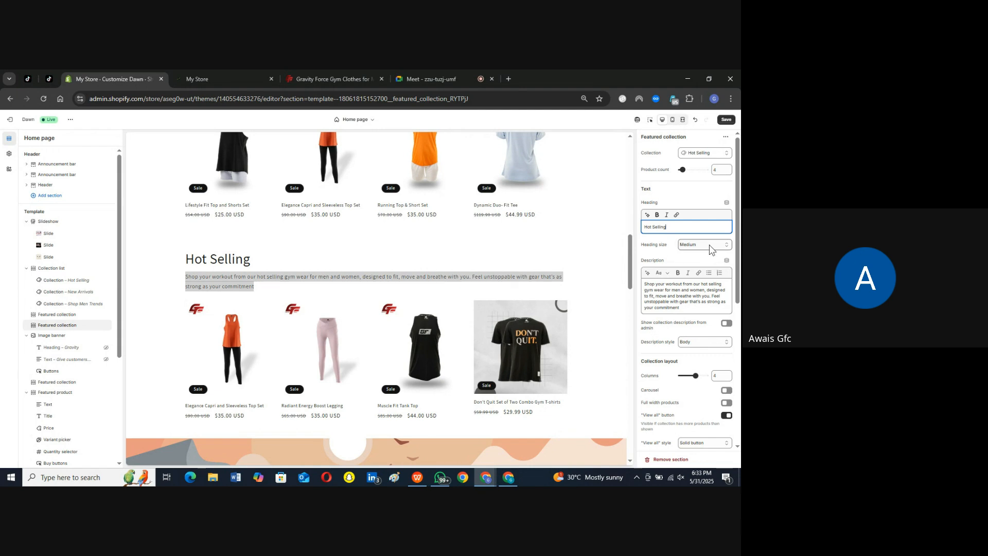
click(584, 230)
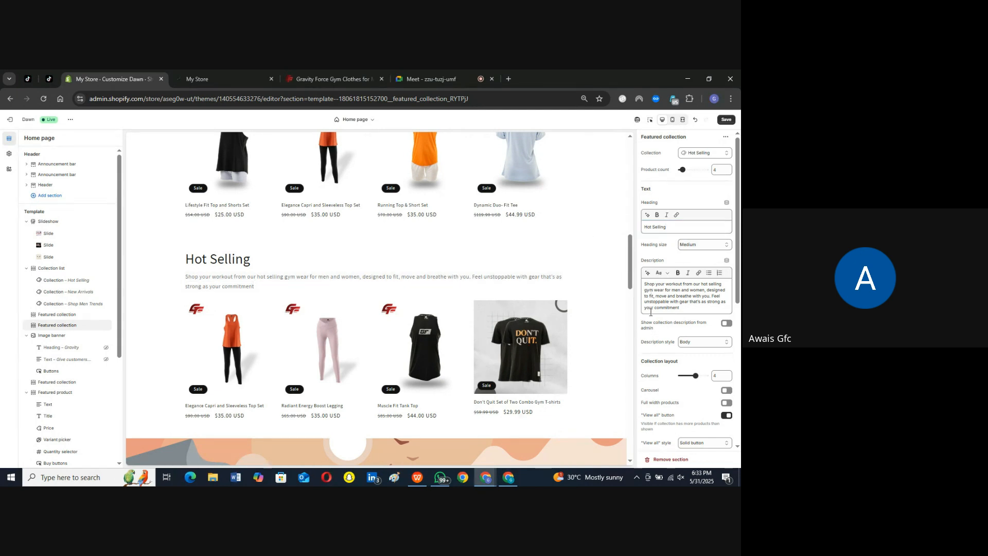
Step: Turn on the second image on hover for the Hot Selling product cards and check the result in the preview
scroll(651, 312, down, 2)
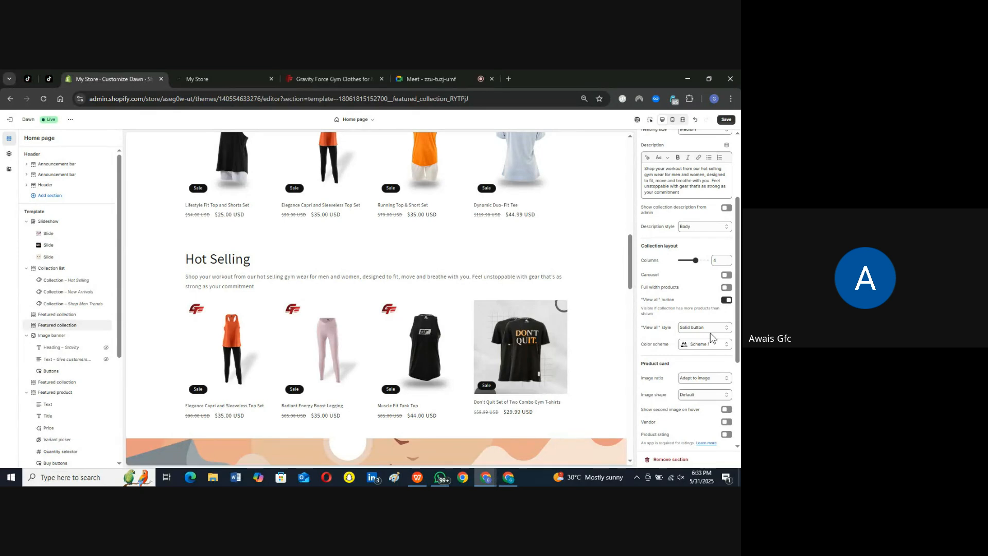
scroll(719, 258, down, 2)
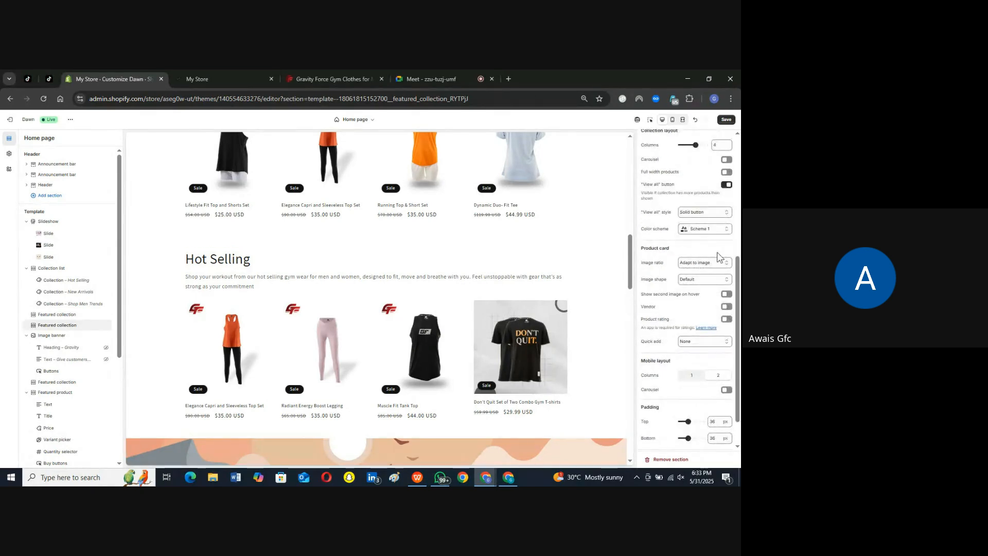
click(725, 295)
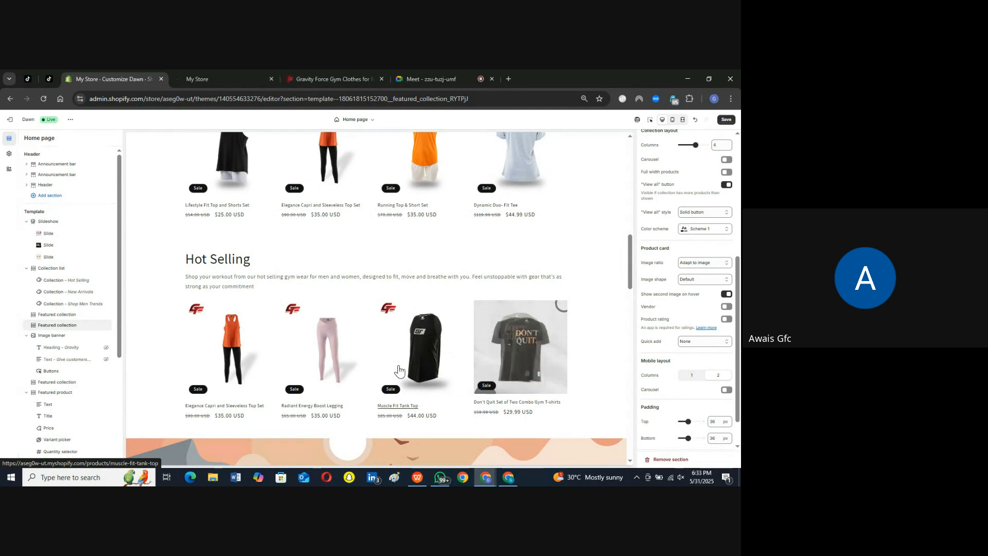
scroll(579, 348, down, 3)
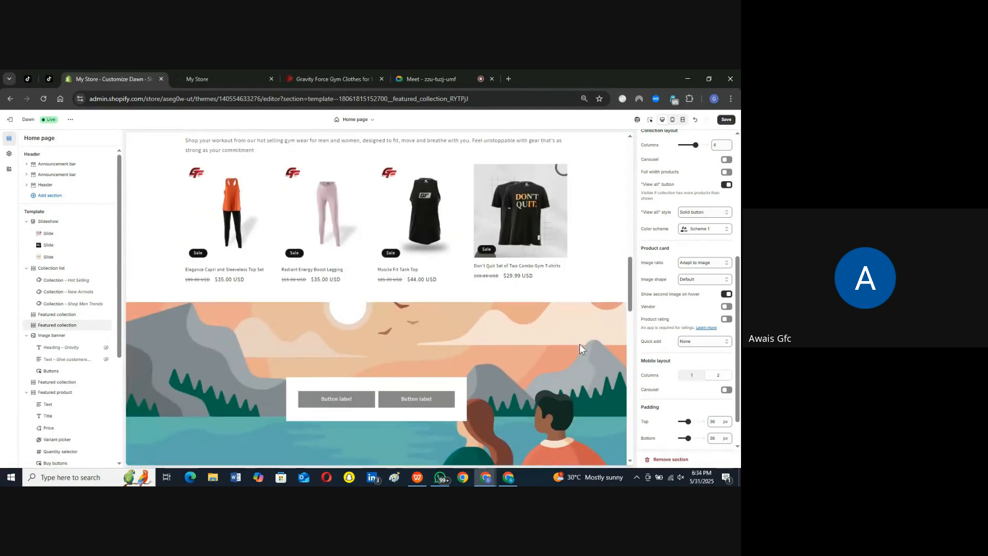
scroll(601, 242, up, 5)
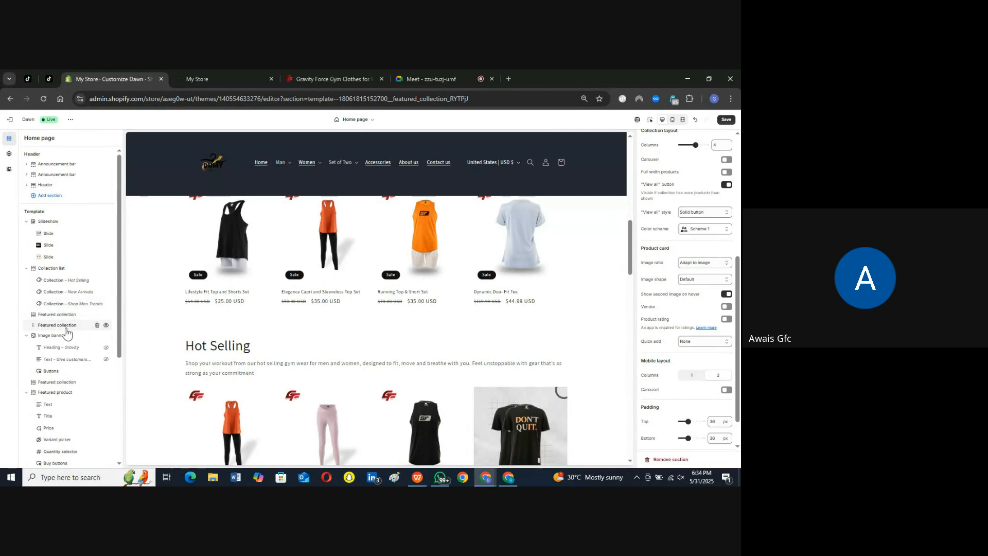
scroll(66, 332, down, 2)
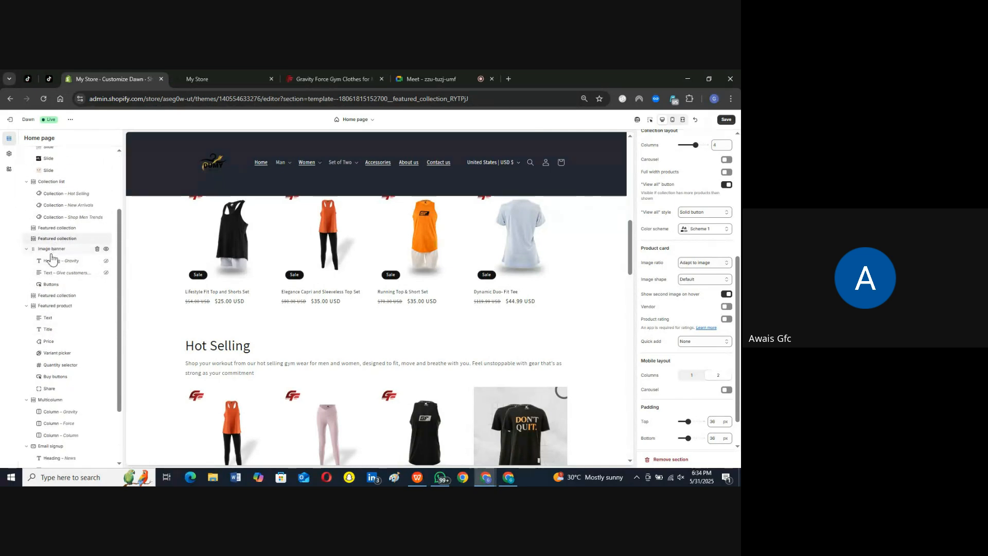
scroll(144, 329, down, 4)
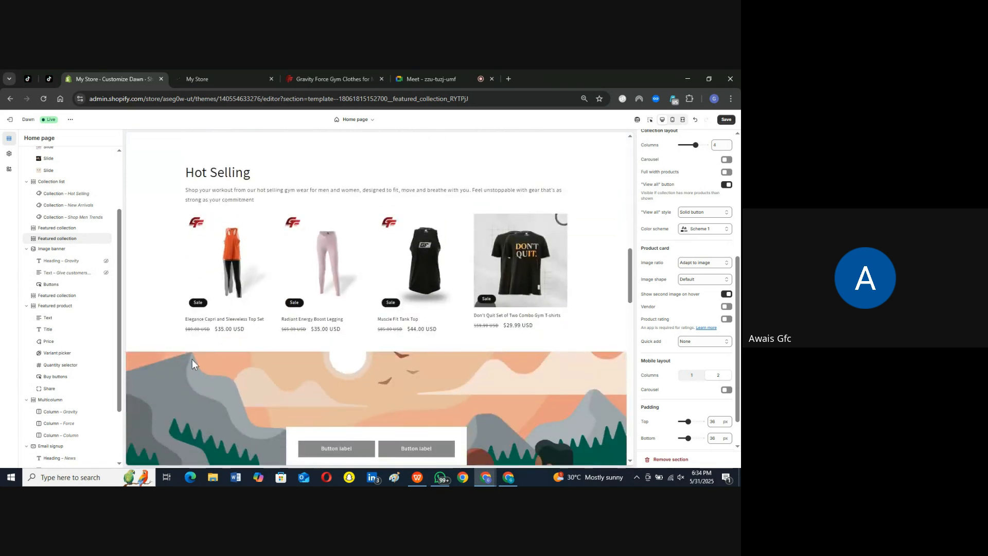
Step: Open the Image banner section's settings and save the home page changes in the theme editor
scroll(168, 317, down, 3)
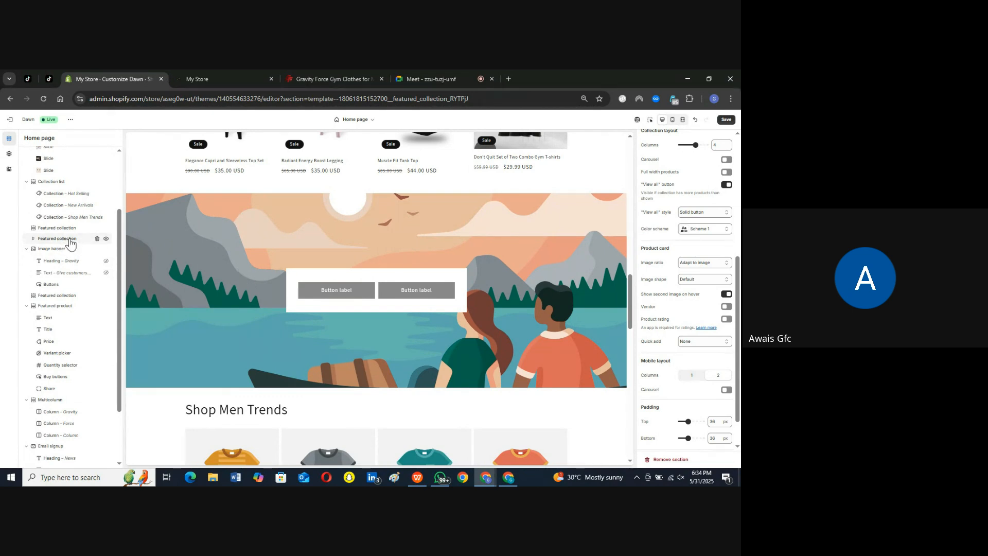
click(50, 251)
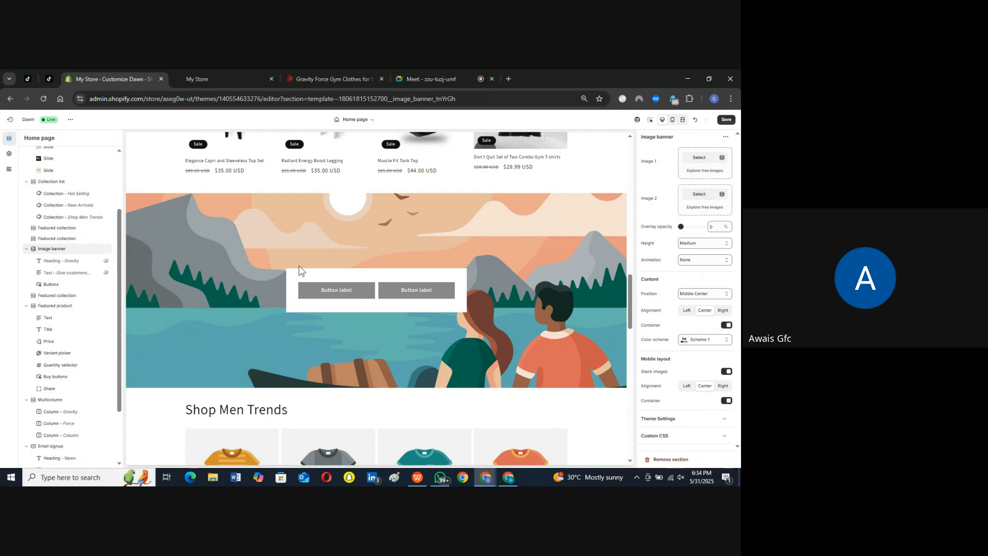
click(219, 77)
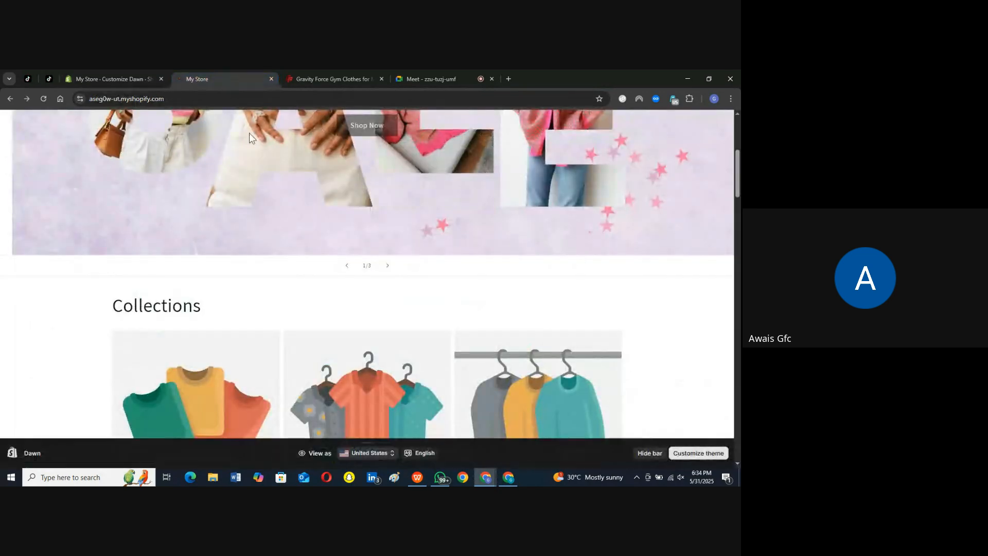
click(43, 98)
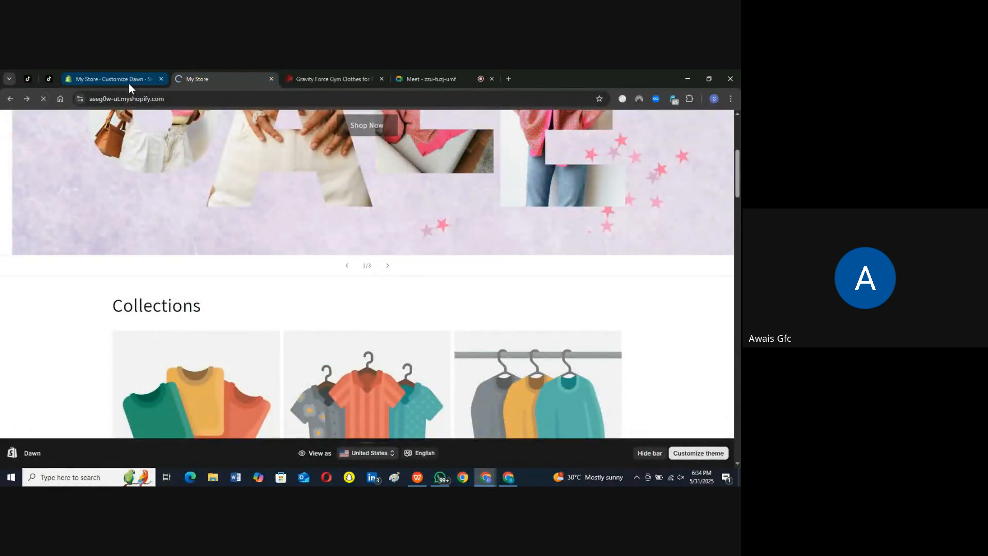
click(128, 81)
click(725, 120)
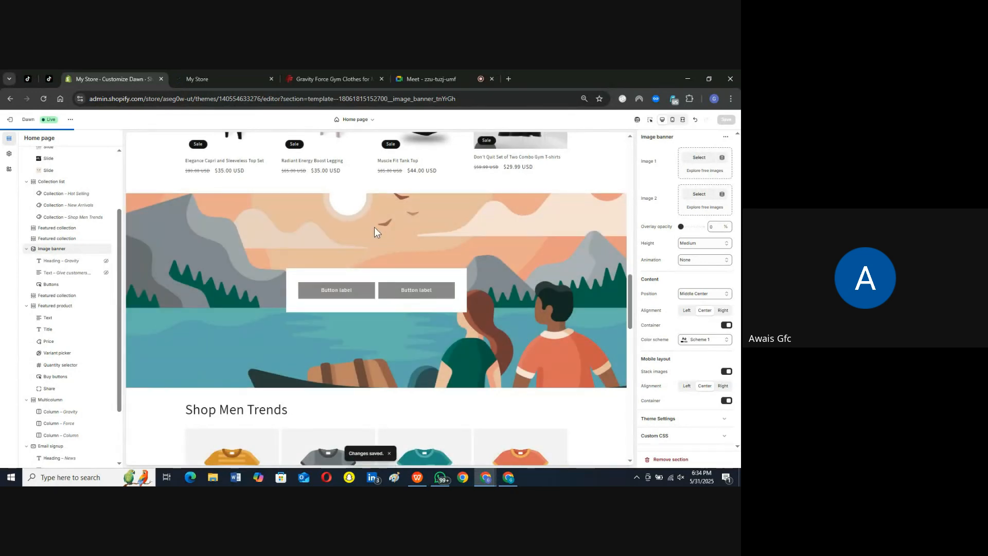
Step: Switch to the live storefront, reload it, and check the home page and the Man dropdown in the header
click(223, 80)
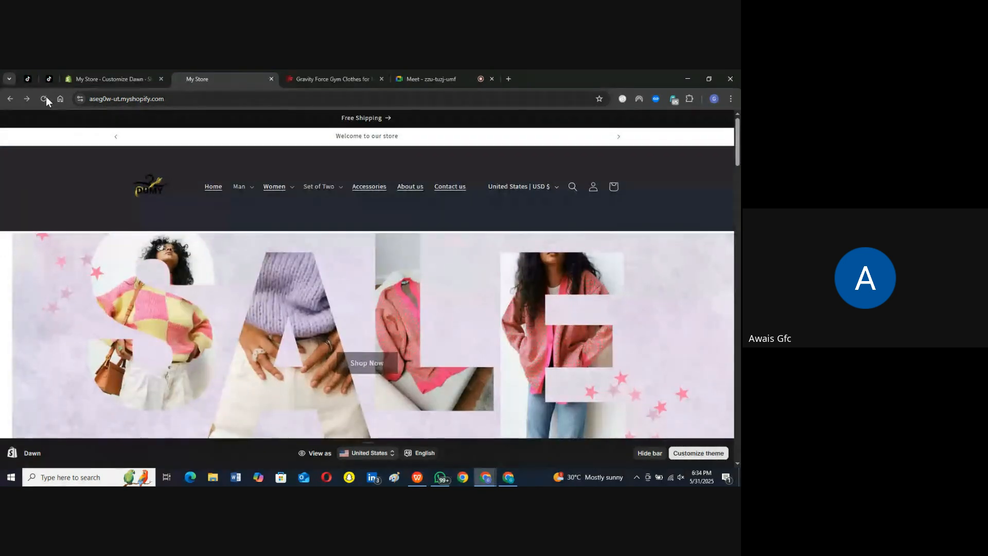
click(45, 98)
scroll(363, 332, down, 8)
scroll(365, 333, down, 15)
scroll(364, 332, down, 10)
scroll(363, 332, up, 15)
scroll(364, 332, up, 10)
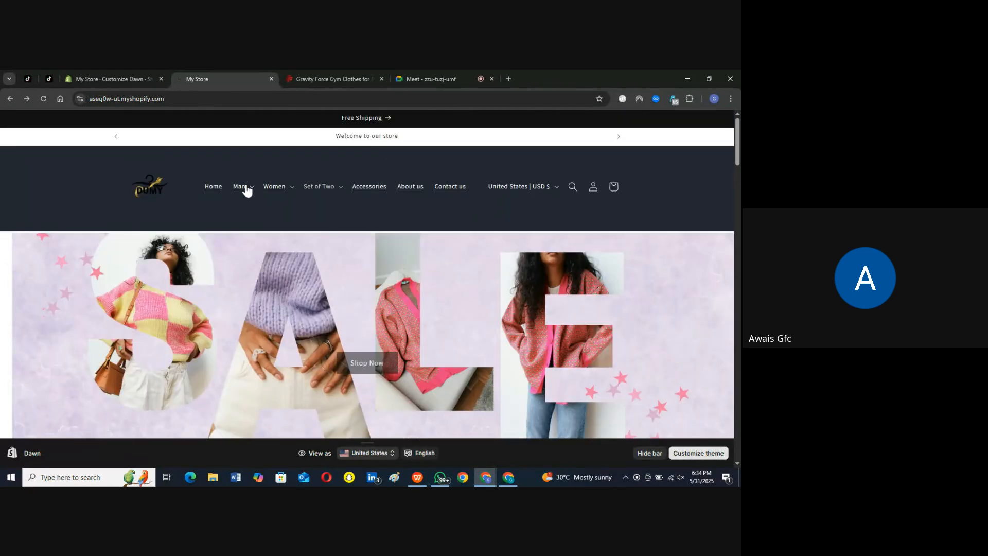
click(246, 188)
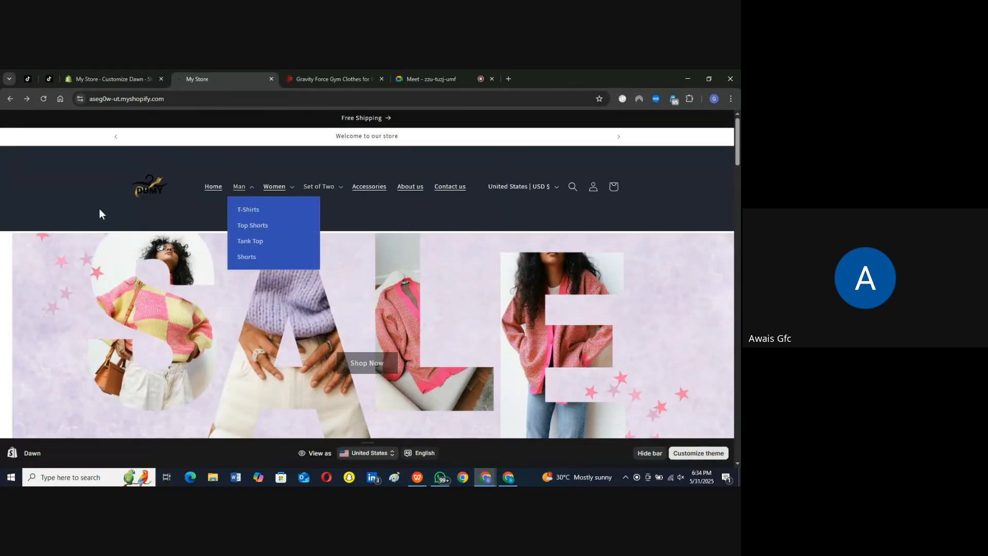
click(85, 159)
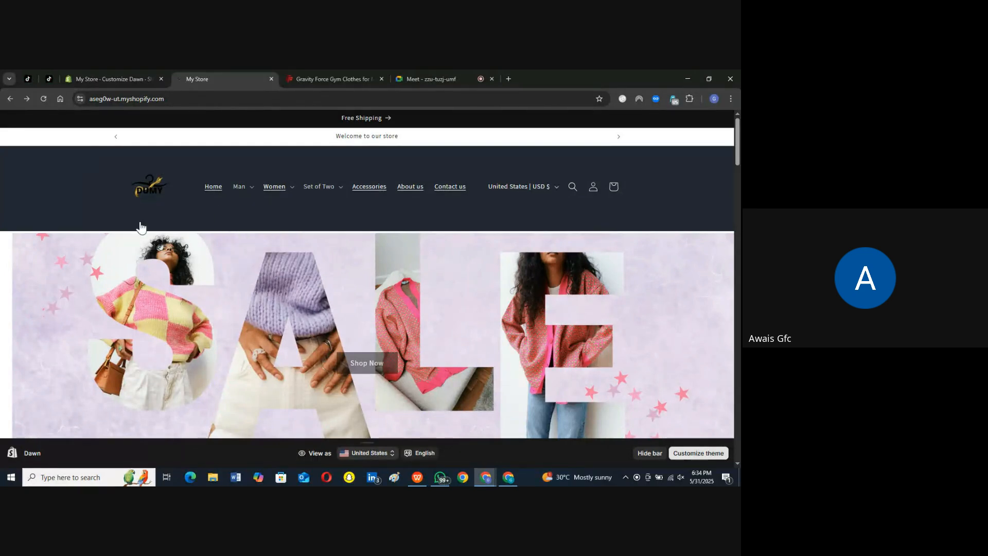
Step: Examine the Collections, New Arrivals, Hot Selling and image banner sections on the live storefront
scroll(166, 262, down, 4)
scroll(165, 262, up, 3)
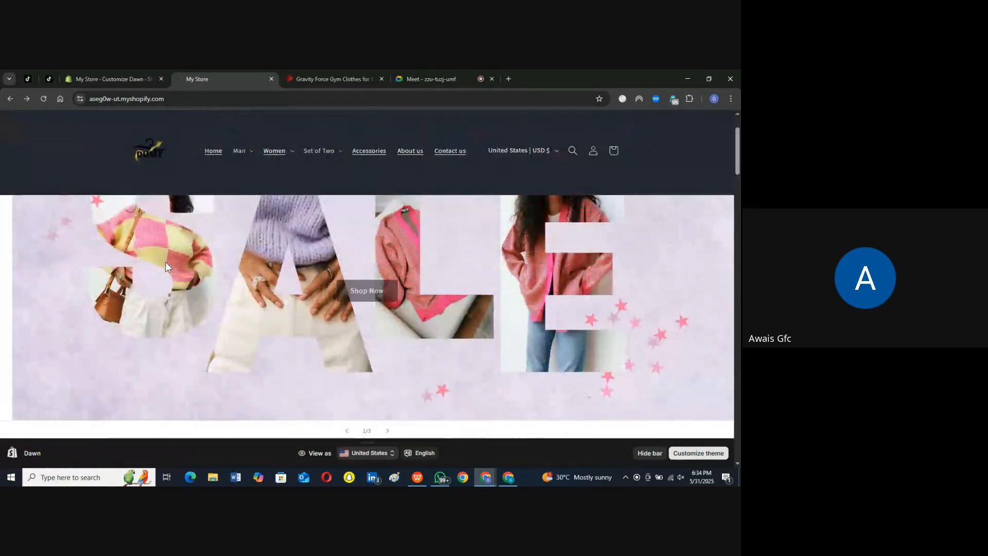
scroll(168, 279, down, 5)
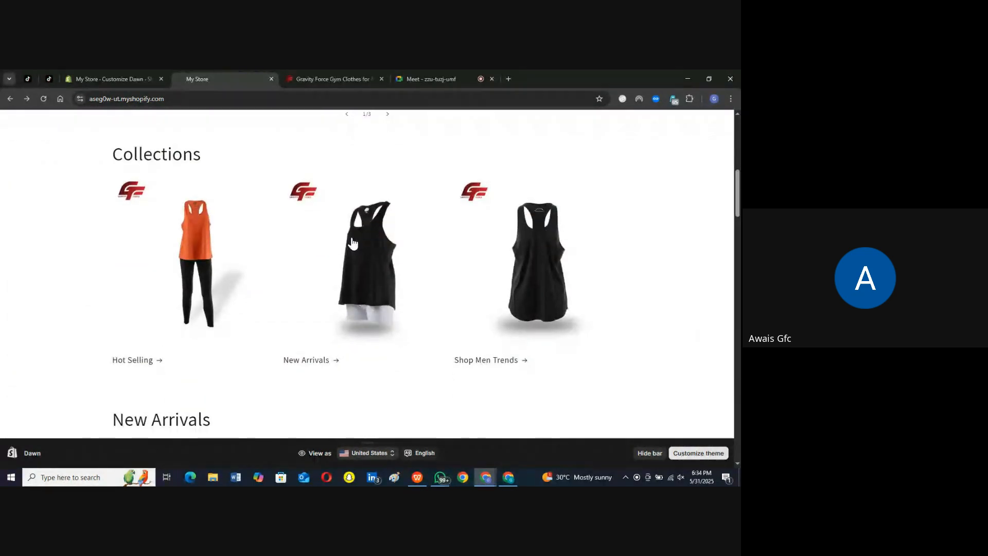
scroll(382, 212, down, 5)
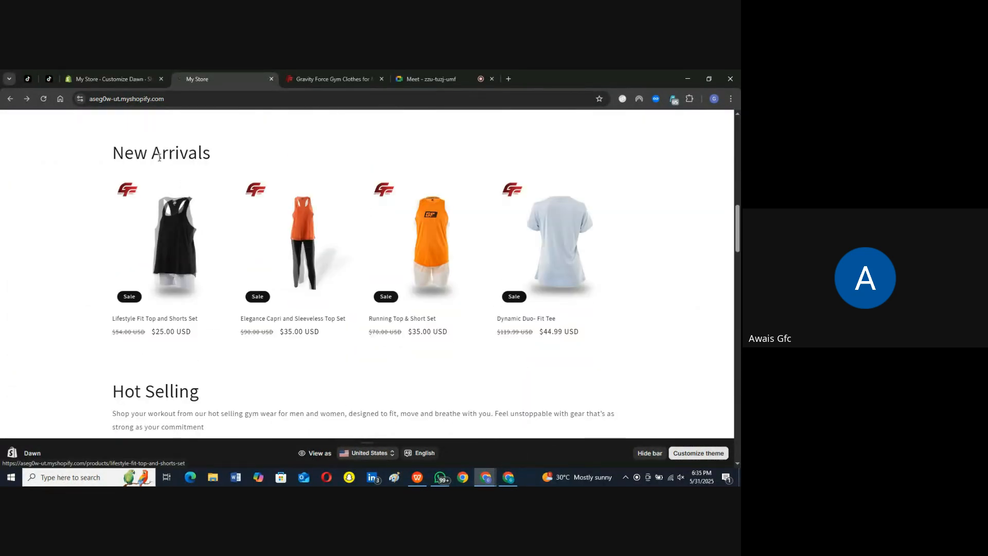
scroll(236, 174, down, 4)
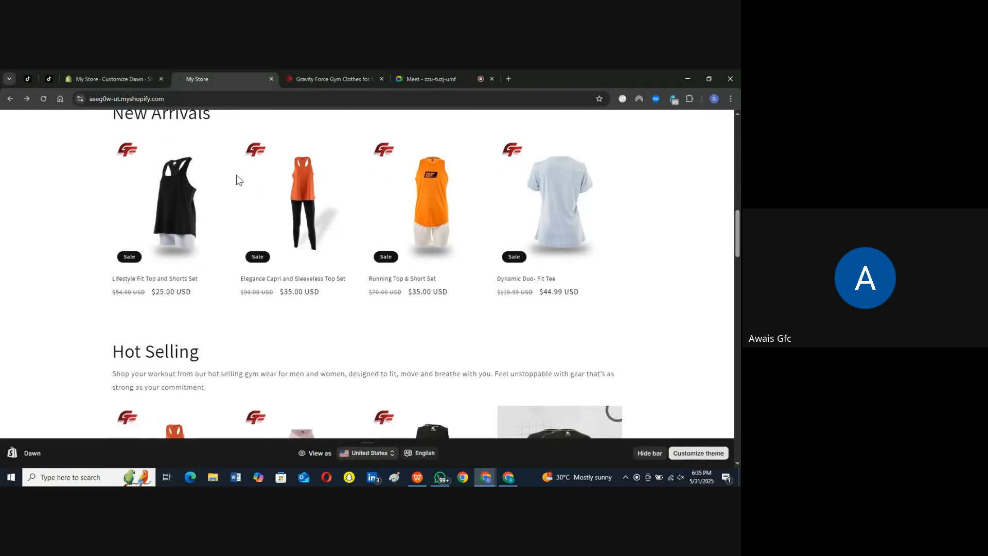
scroll(135, 232, down, 4)
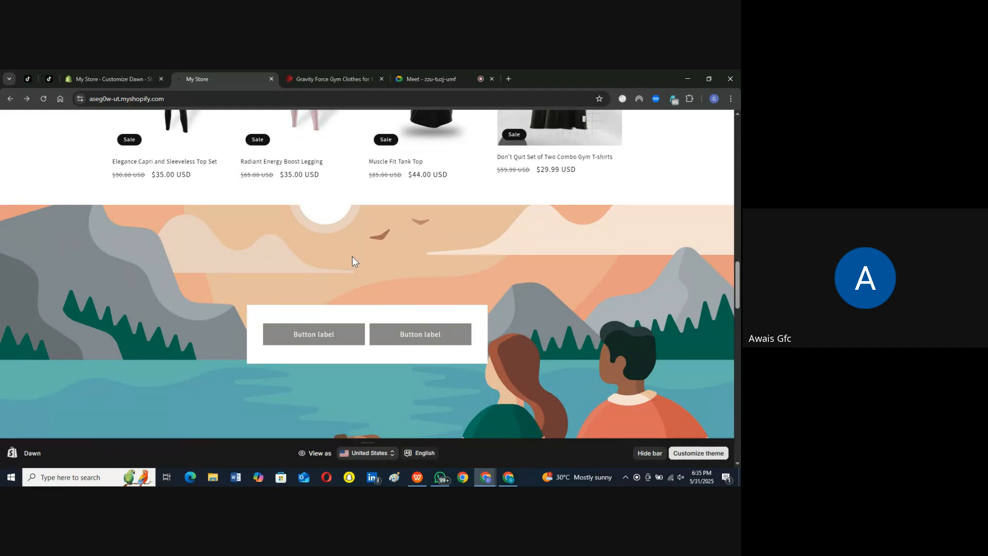
scroll(352, 256, down, 1)
scroll(353, 245, up, 1)
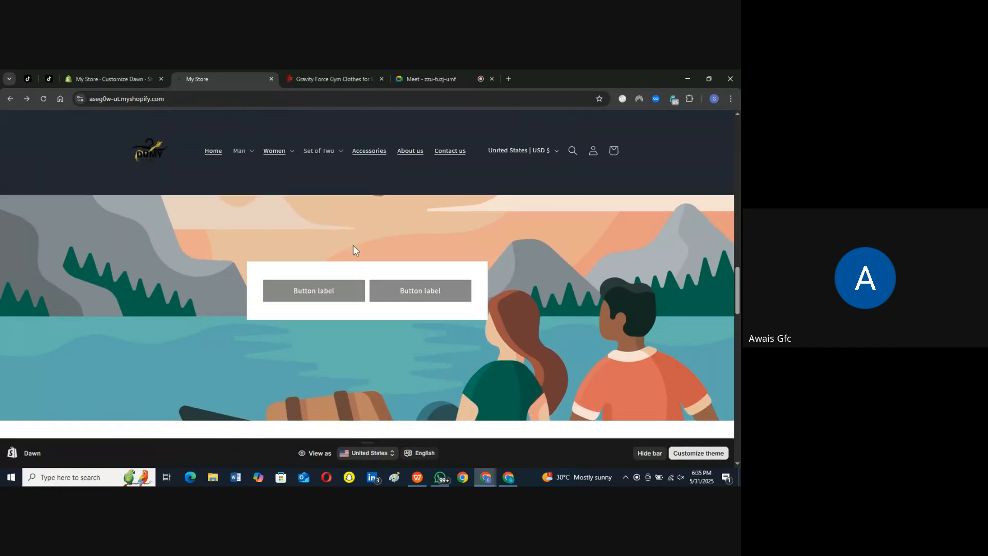
Step: Inspect the storefront's image banner in the browser developer tools and activate element selection
right_click(386, 225)
click(436, 442)
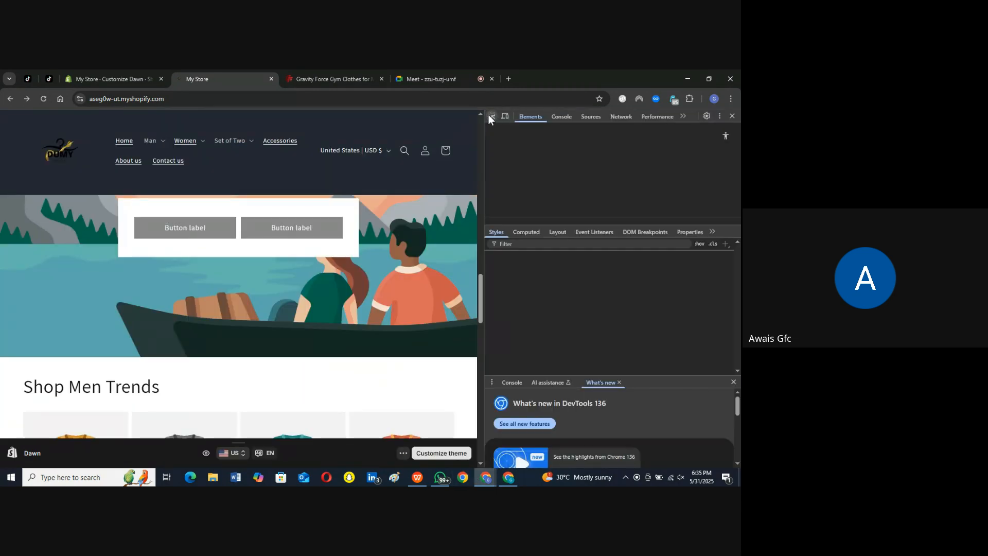
click(492, 117)
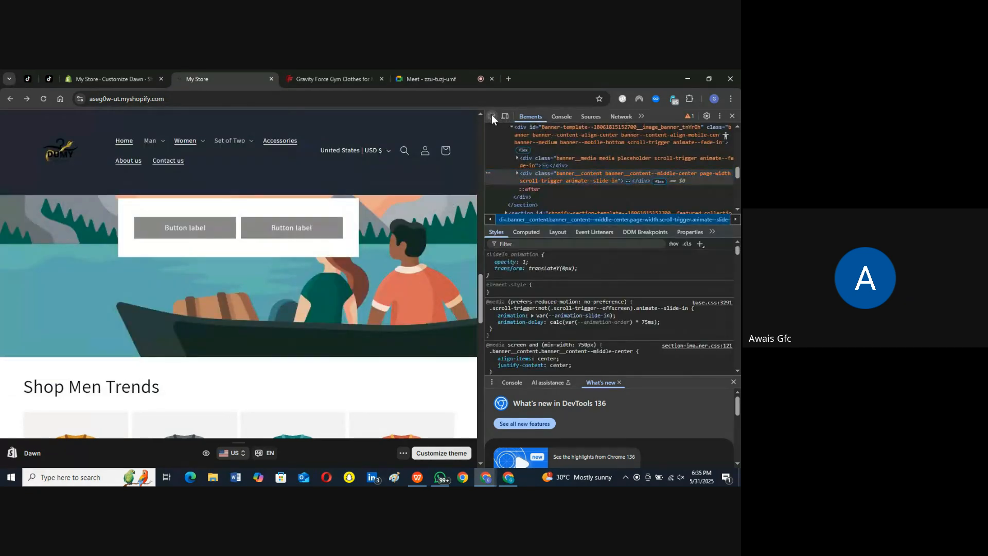
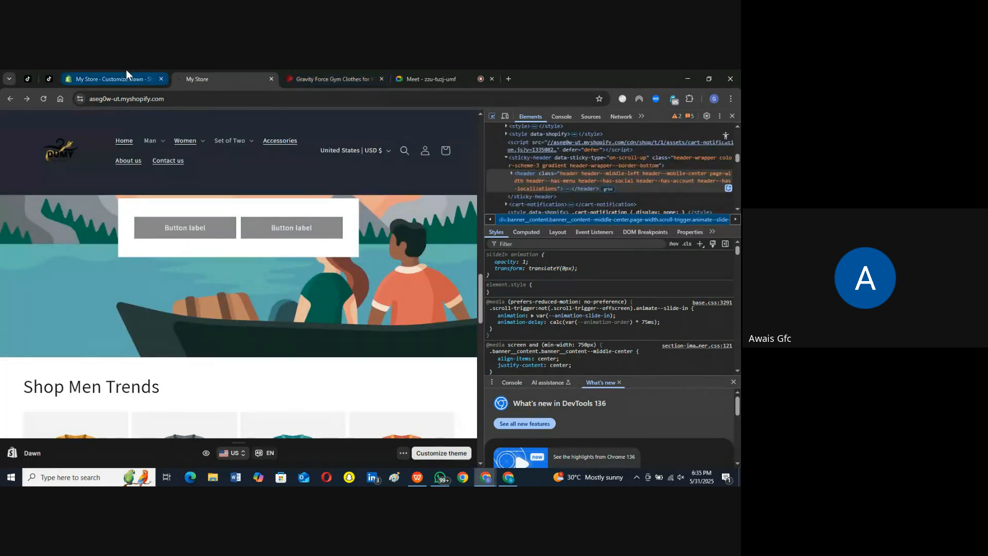
Step: Return to the theme editor and set the image banner's first image to 2.png
click(298, 292)
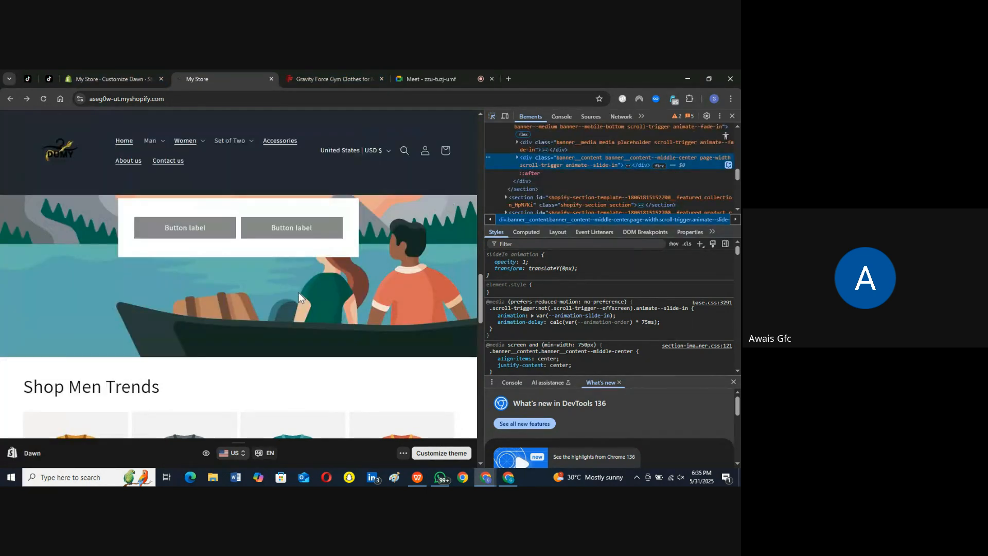
click(161, 70)
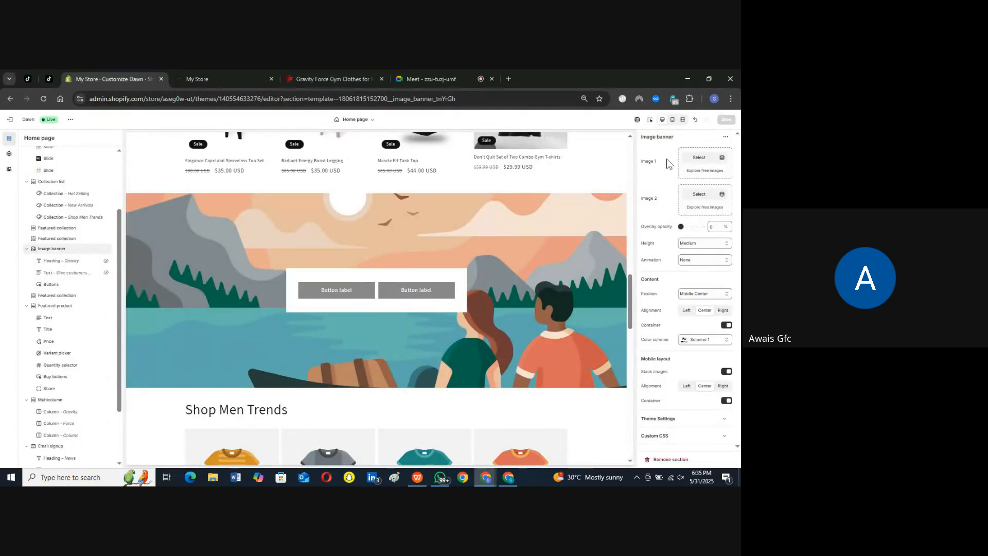
click(703, 160)
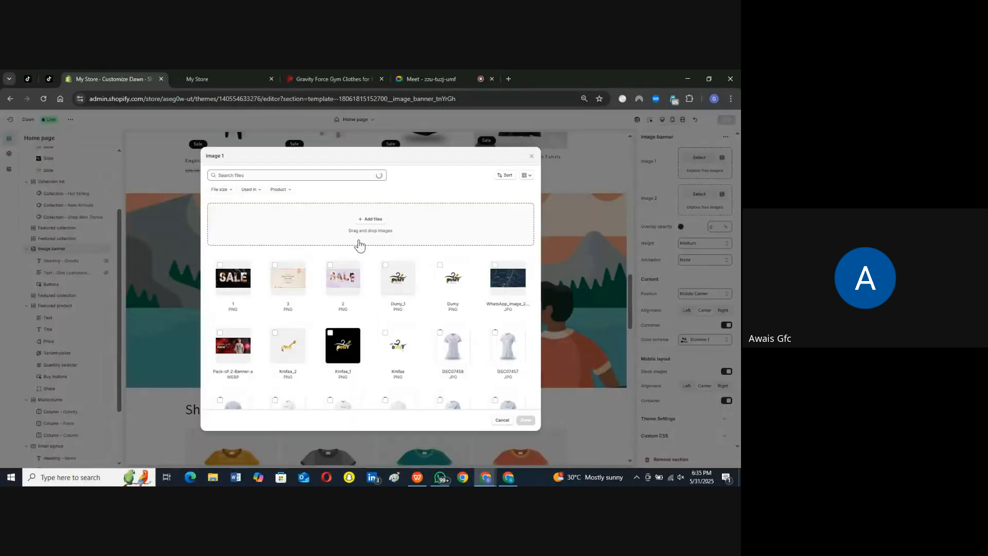
click(329, 265)
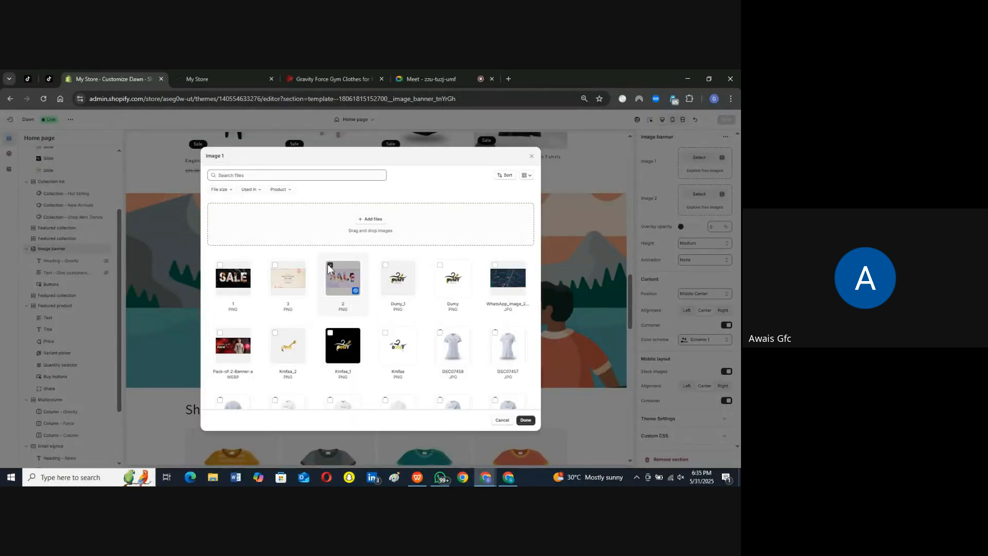
click(526, 420)
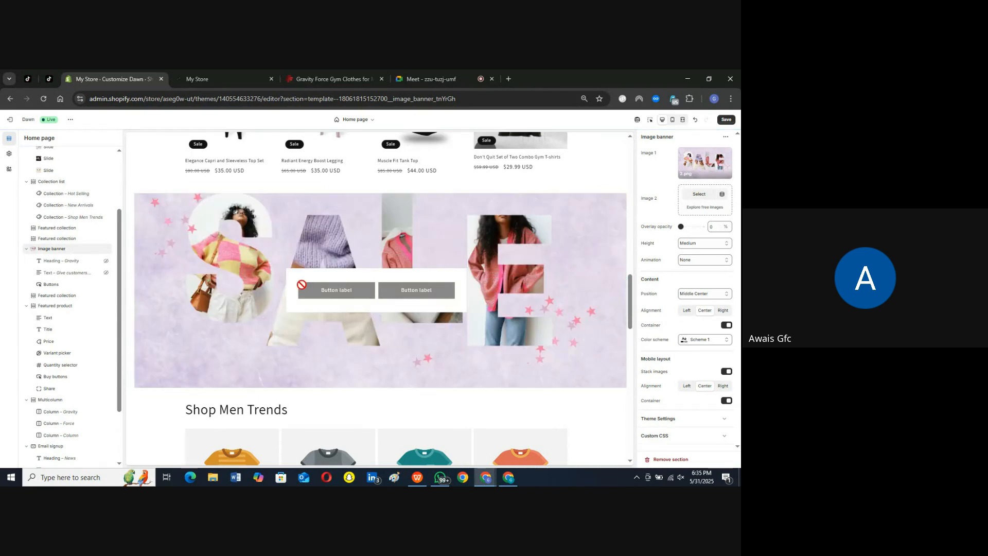
Step: Set the image banner's second image to 1.png and turn off the desktop content container
click(699, 194)
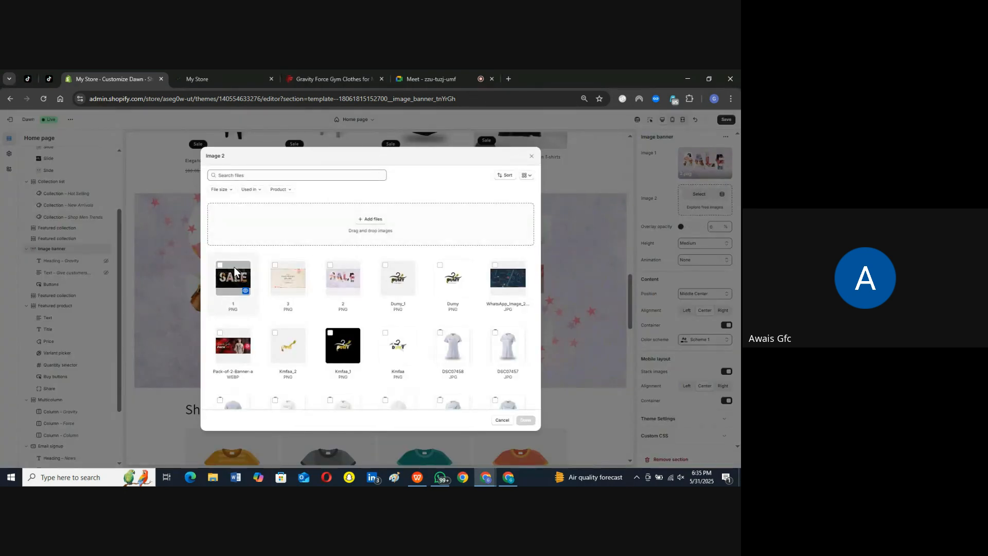
click(220, 266)
click(526, 420)
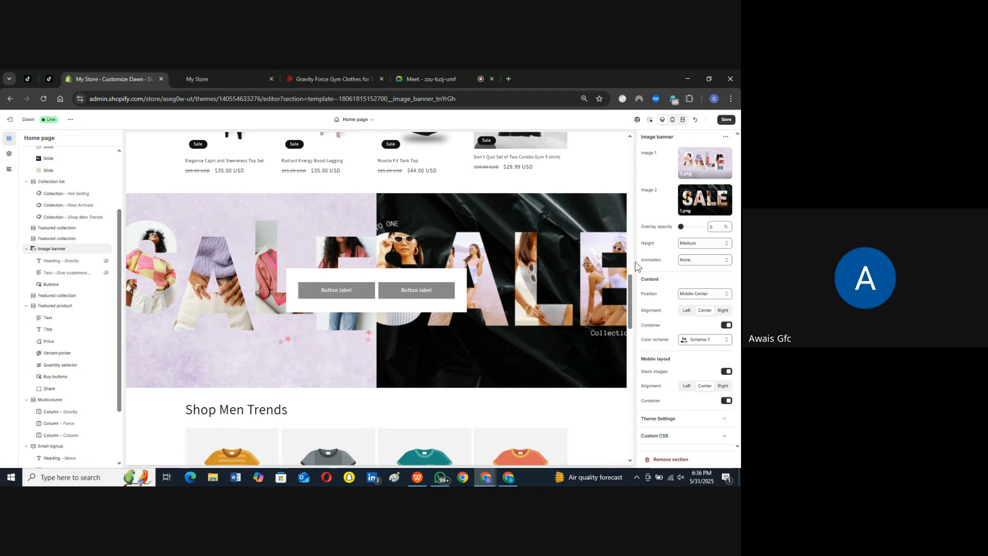
click(726, 326)
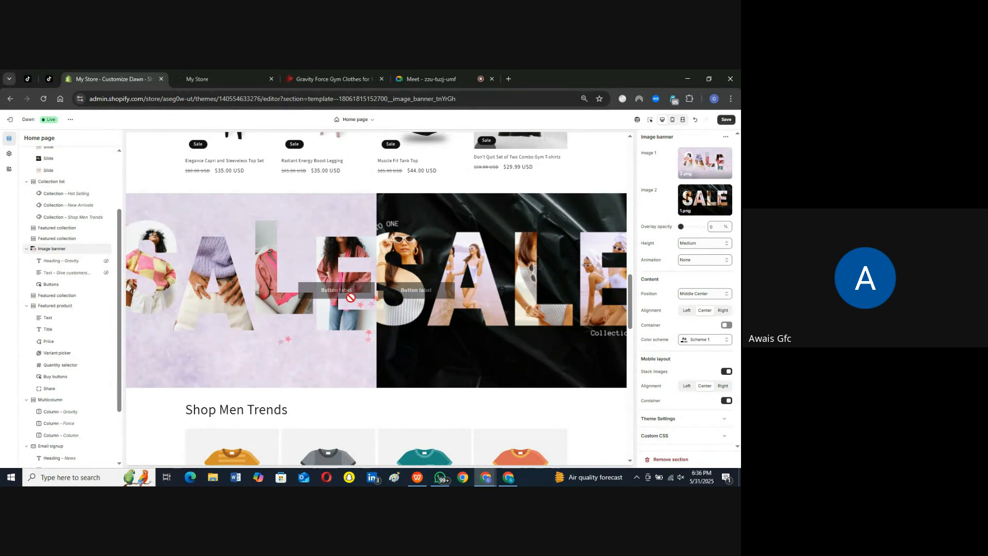
Step: Change the image banner's heading text to "Gravity Force"
click(68, 263)
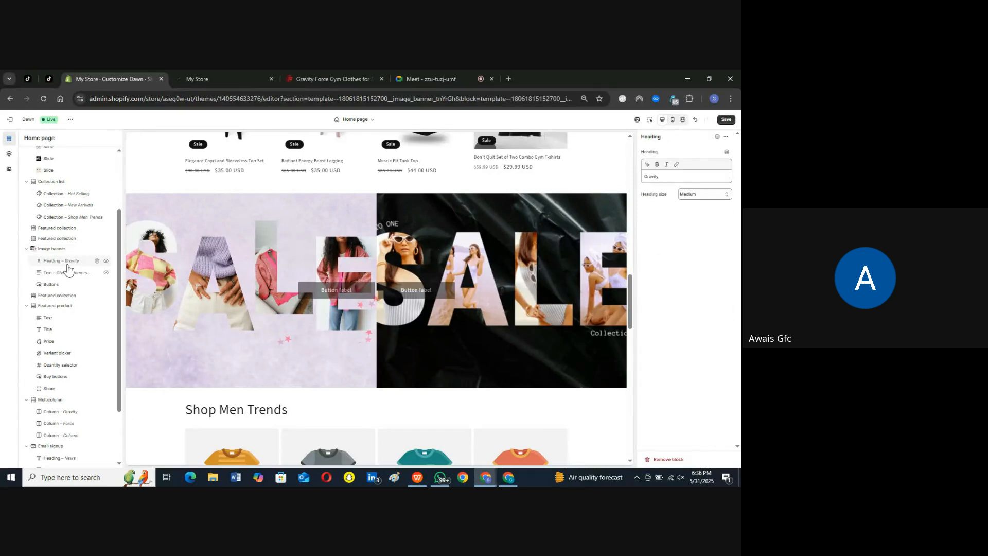
click(663, 176)
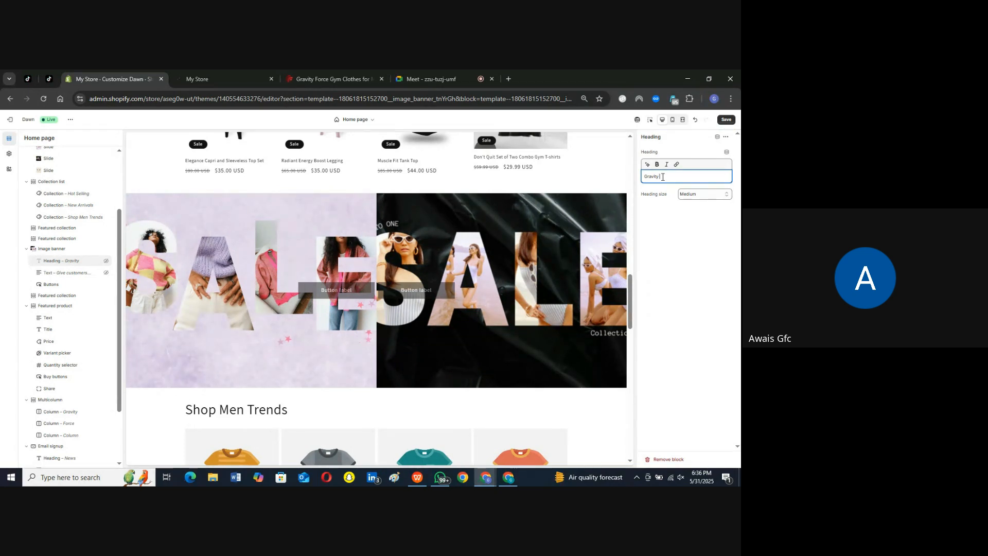
key(BackSpace)
text(Force)
click(694, 248)
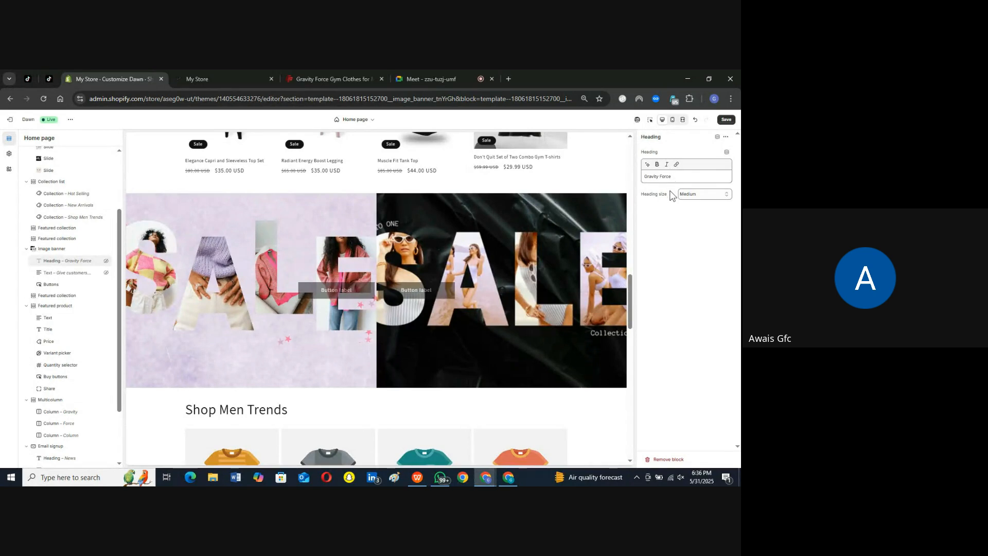
Step: Try showing the hidden heading block on the image banner, and hide it again
click(78, 275)
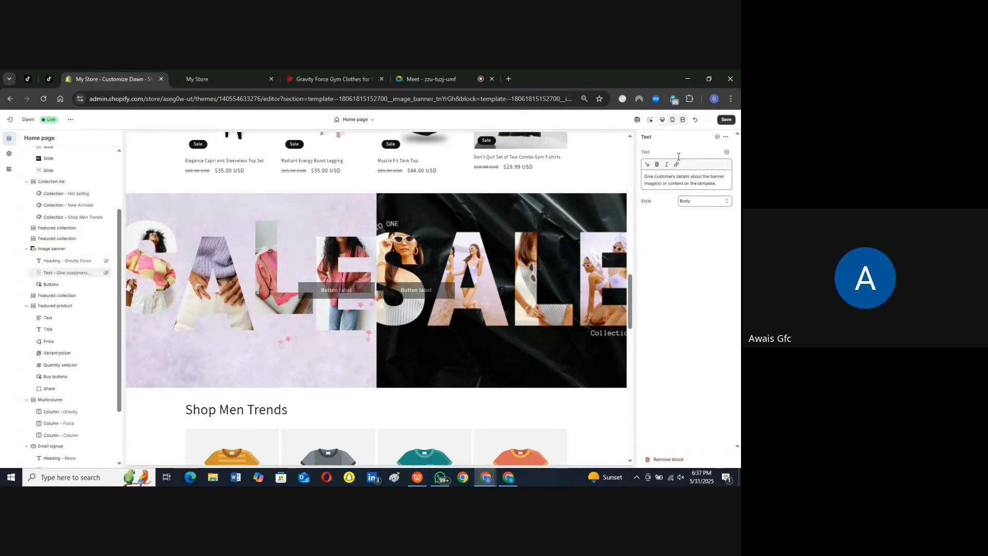
click(106, 262)
click(106, 262)
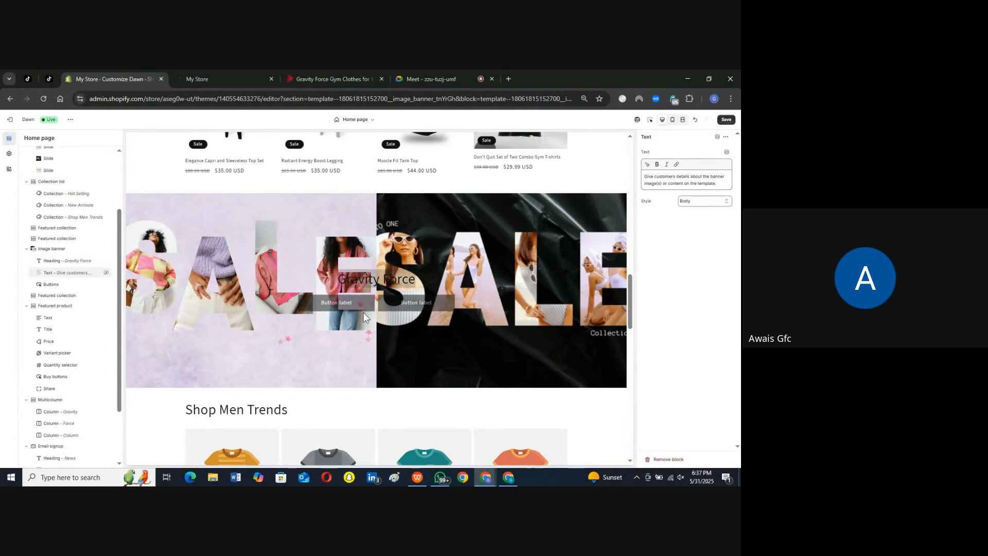
click(106, 274)
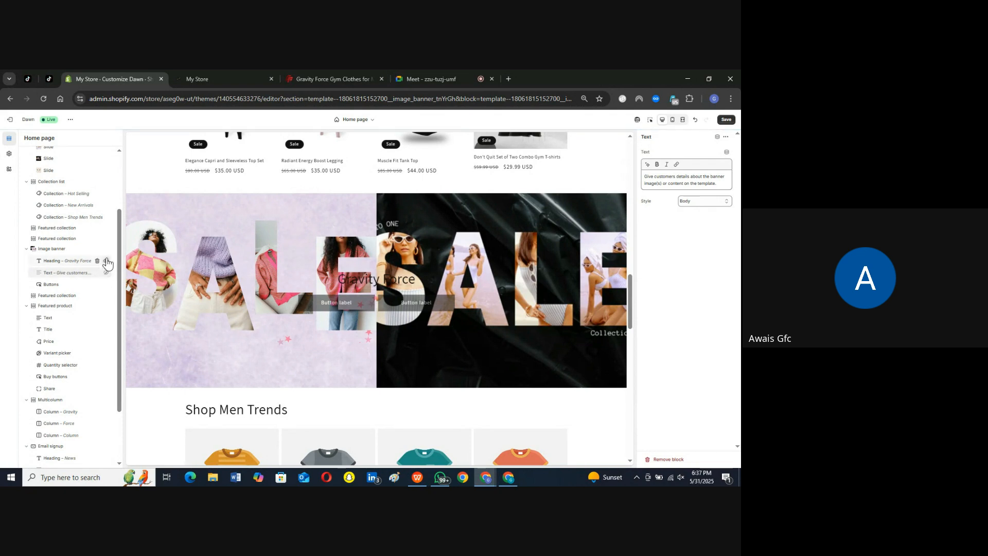
click(107, 262)
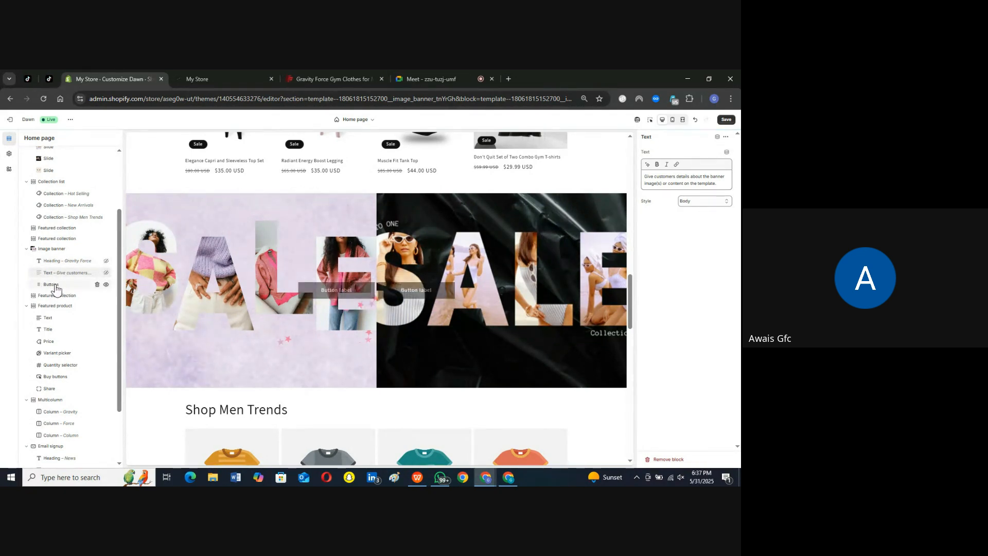
Step: Label the image banner's first button "Shop Now" and link it to All collections
click(55, 286)
click(666, 179)
text(Shop)
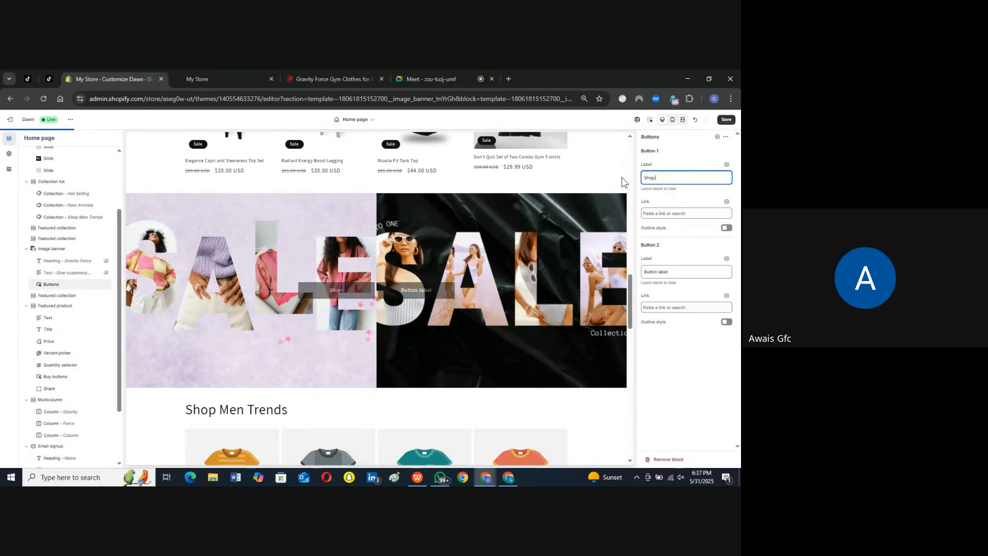
text( Now)
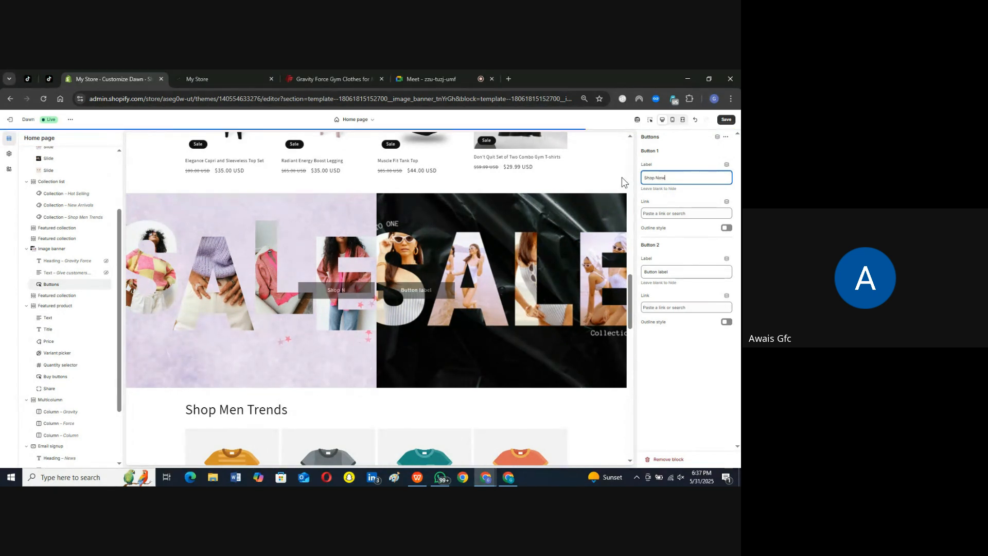
click(669, 213)
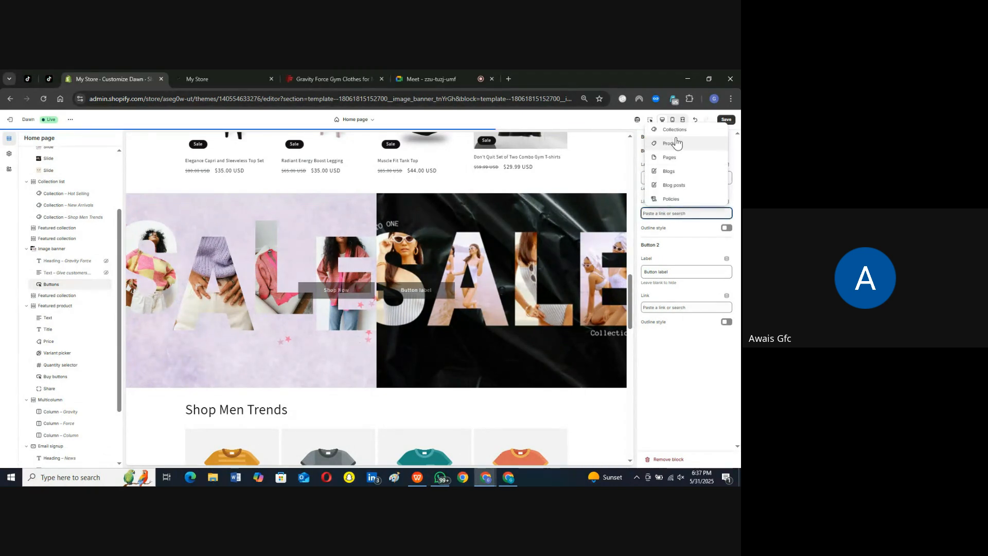
click(681, 131)
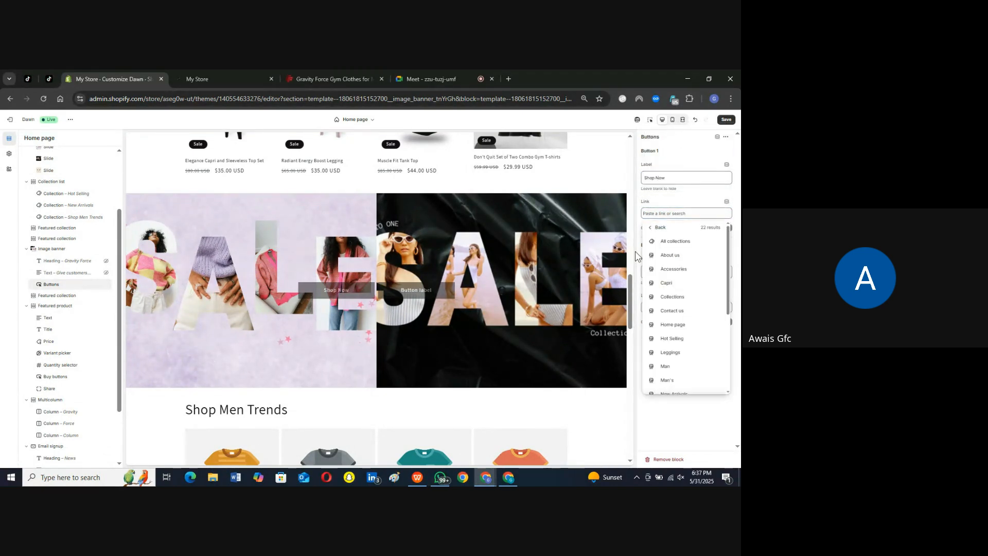
click(676, 242)
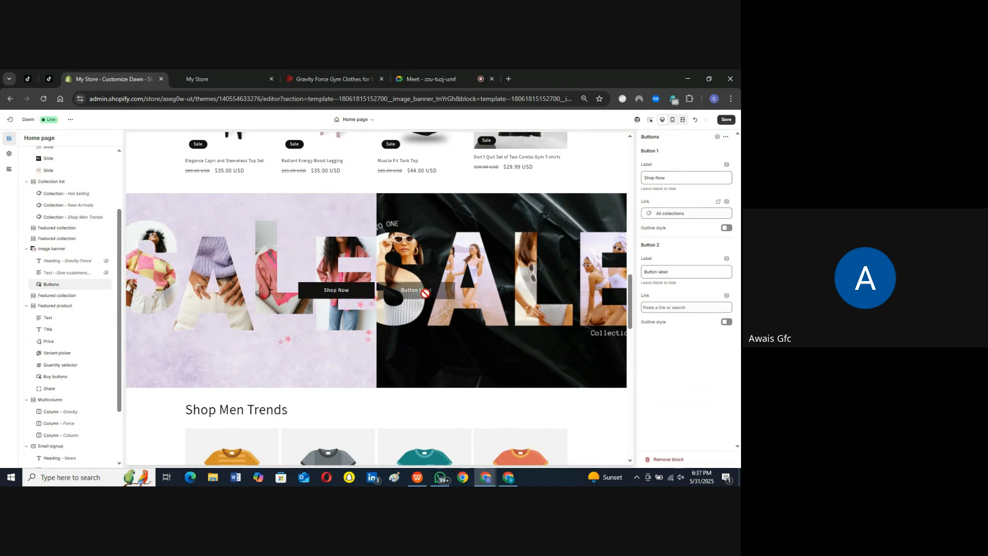
Step: Label the image banner's second button "Learn More" and link it to the About Us page
click(674, 270)
key(ctrl+a)
text(L)
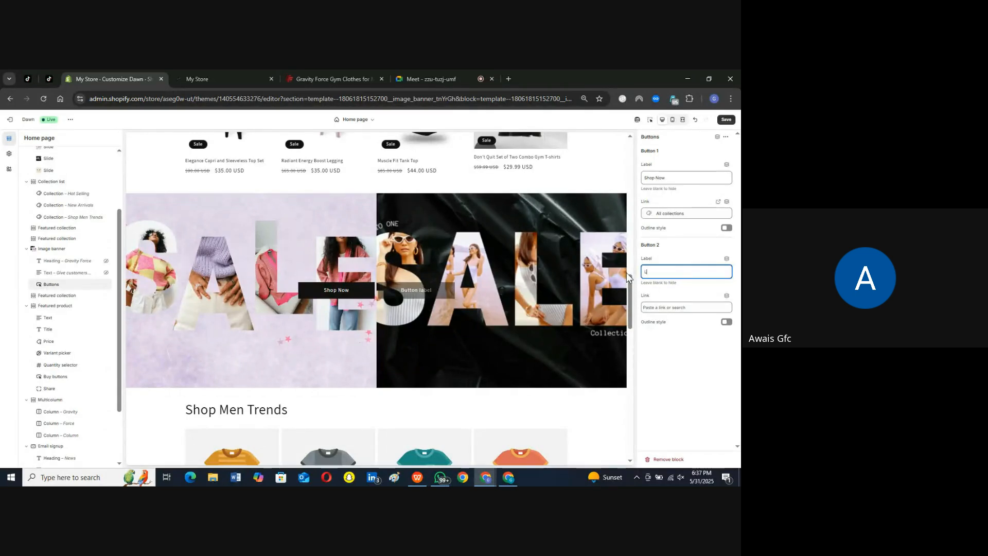
text(earn More)
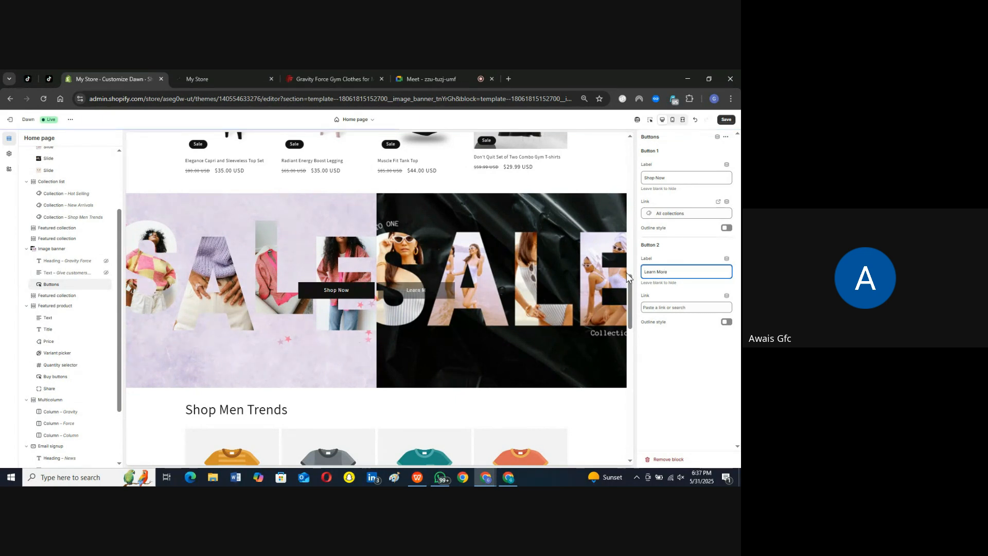
click(677, 308)
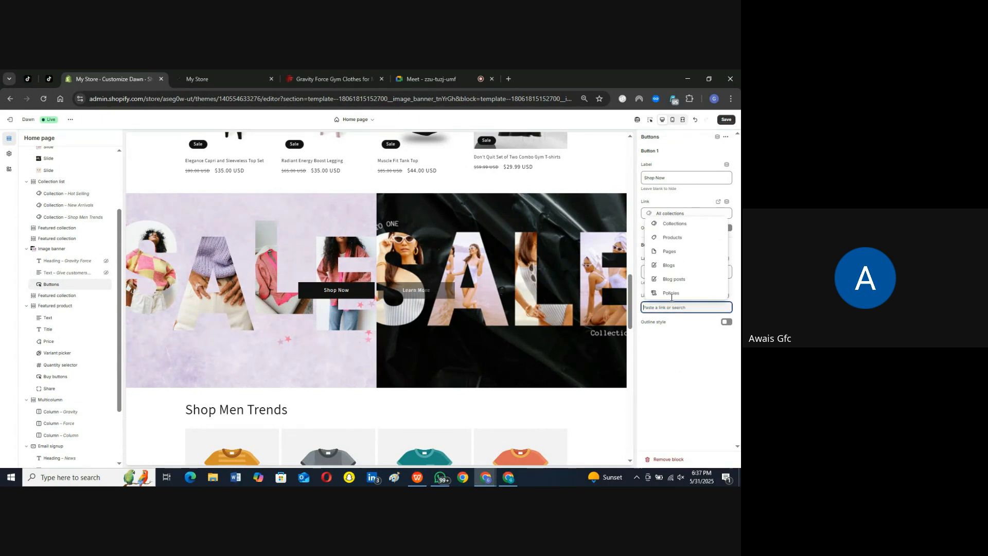
click(676, 237)
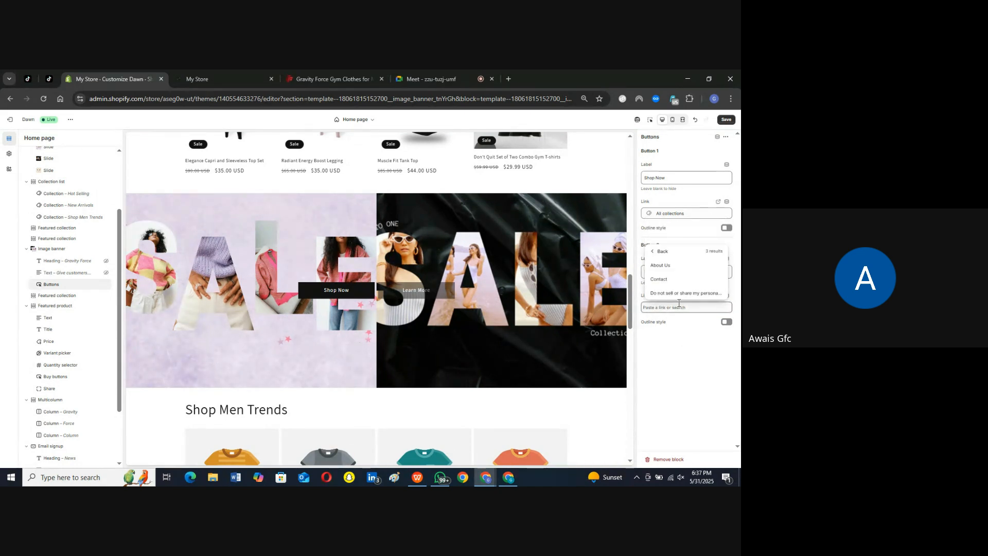
click(671, 268)
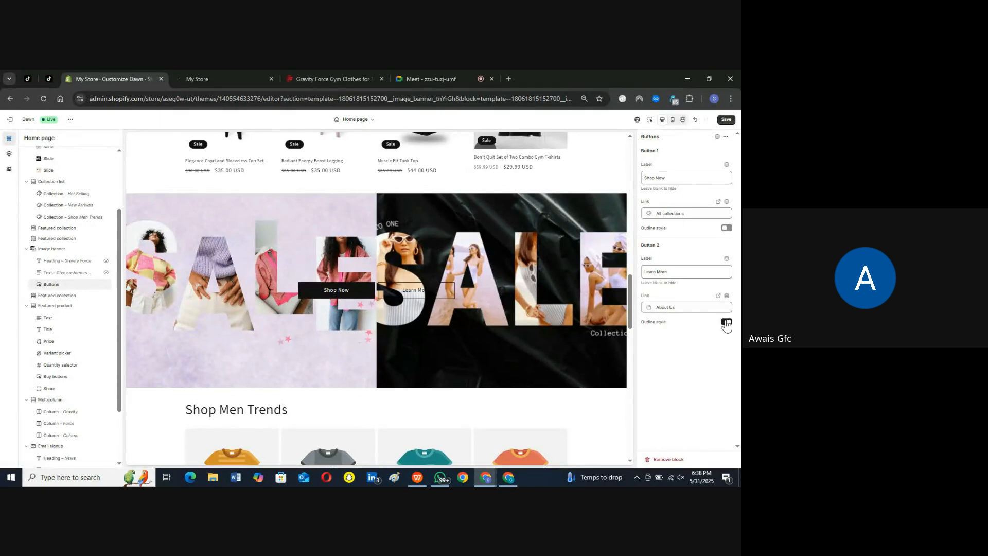
Step: Enable the outline style for both banner buttons and save the home page changes
click(726, 228)
click(726, 120)
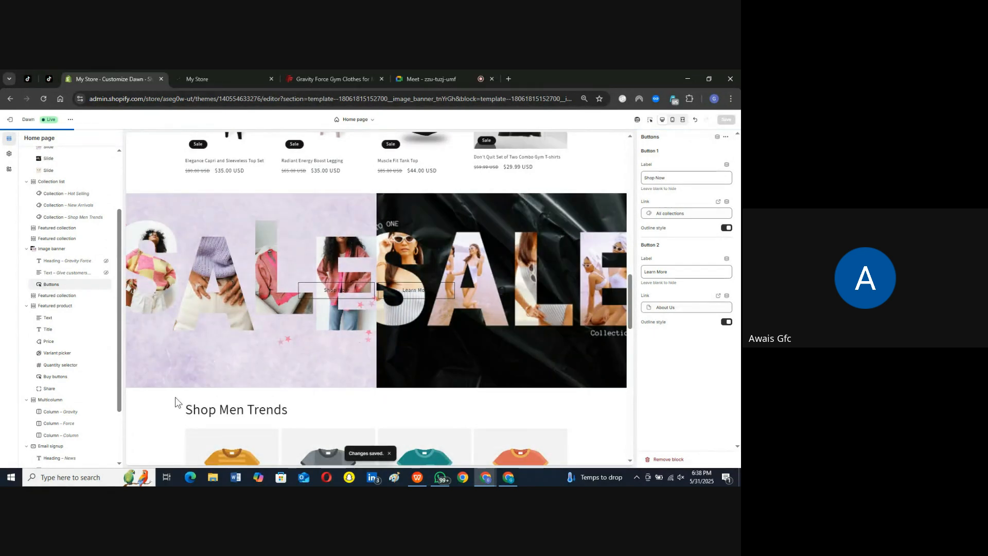
Step: Assign the Shop Men Trends collection to the featured collection section below the image banner
click(66, 297)
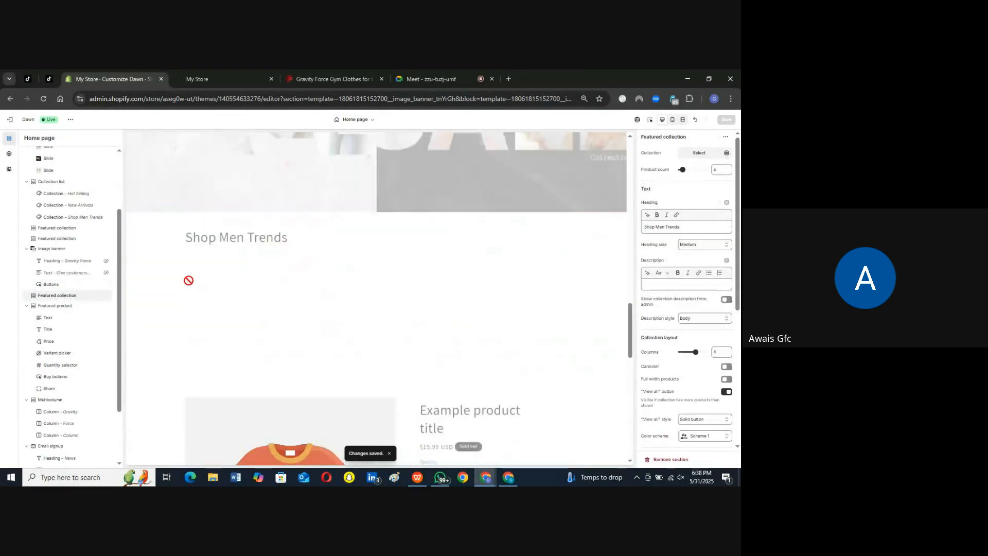
click(699, 153)
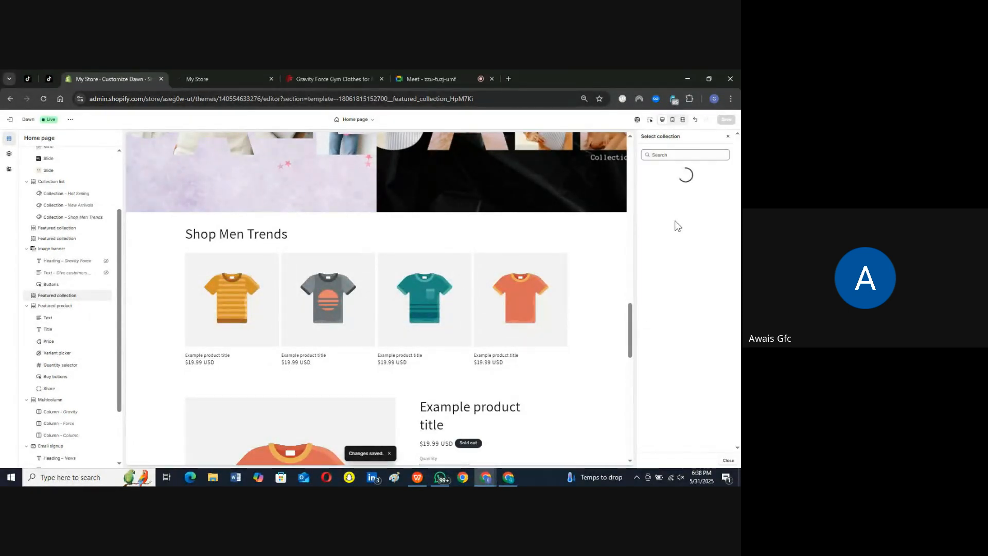
scroll(679, 320, down, 2)
click(701, 377)
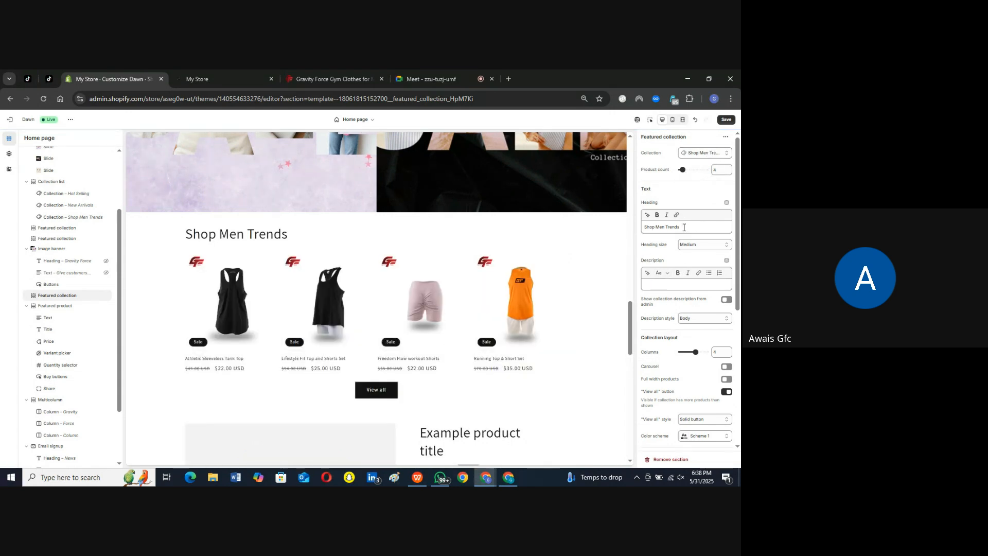
Step: Enable showing the second image on hover for the Shop Men Trends section and save the changes
scroll(675, 265, down, 3)
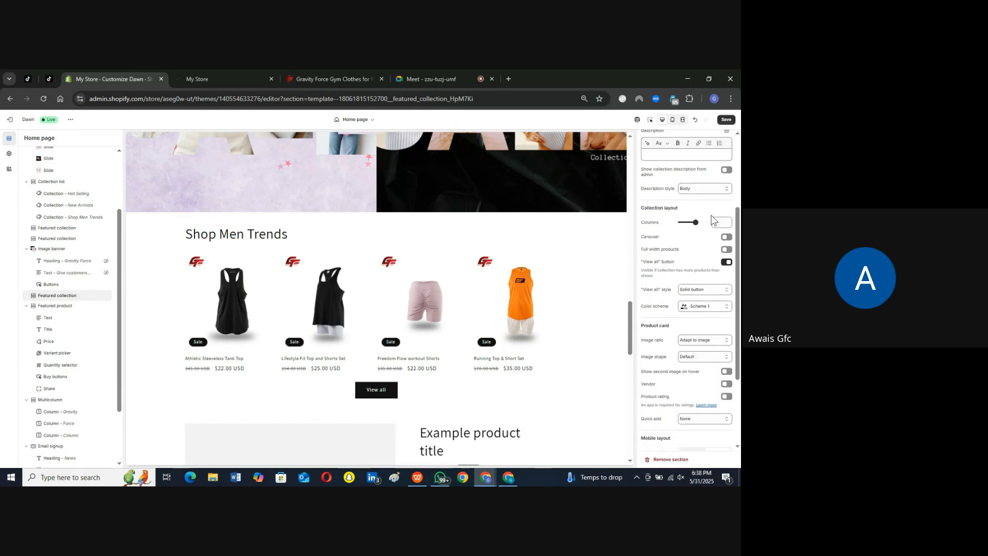
scroll(684, 255, down, 3)
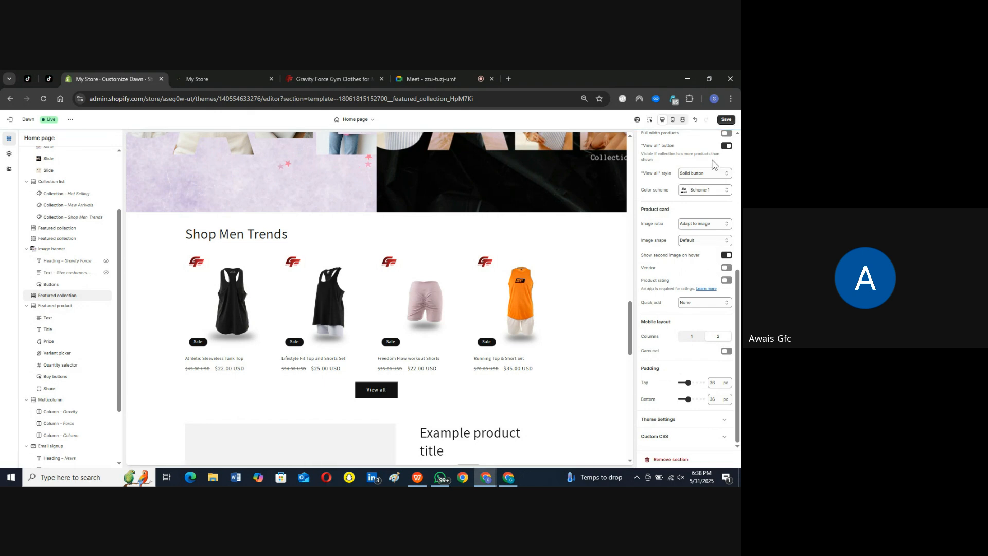
click(726, 120)
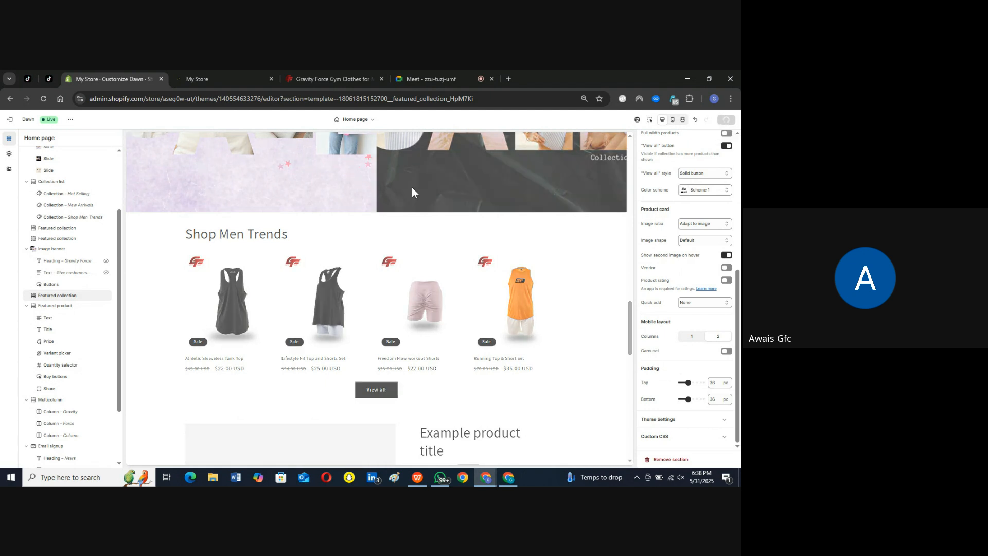
Step: Set the Featured product section's product to Don't Quit Set of Two Combo Gym T-shirts
click(49, 307)
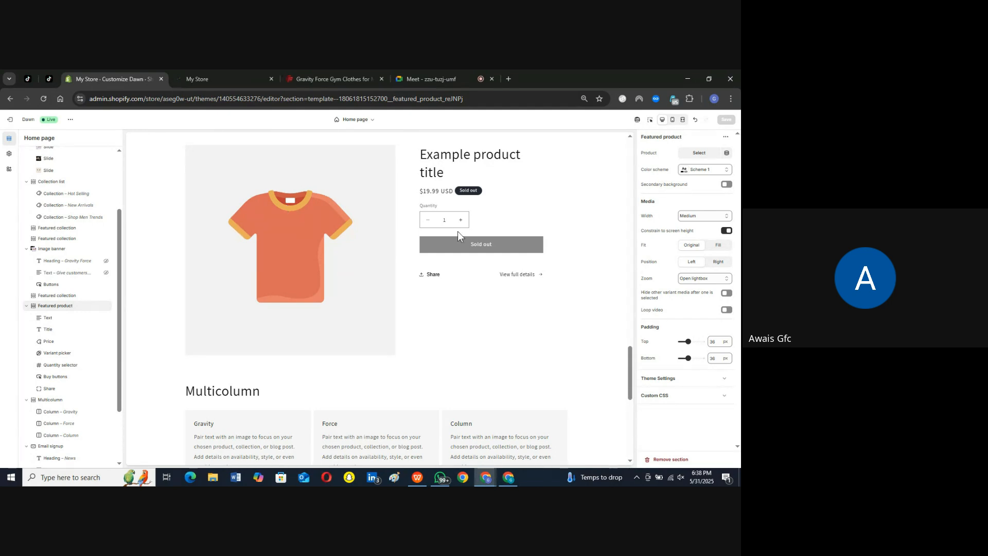
click(700, 154)
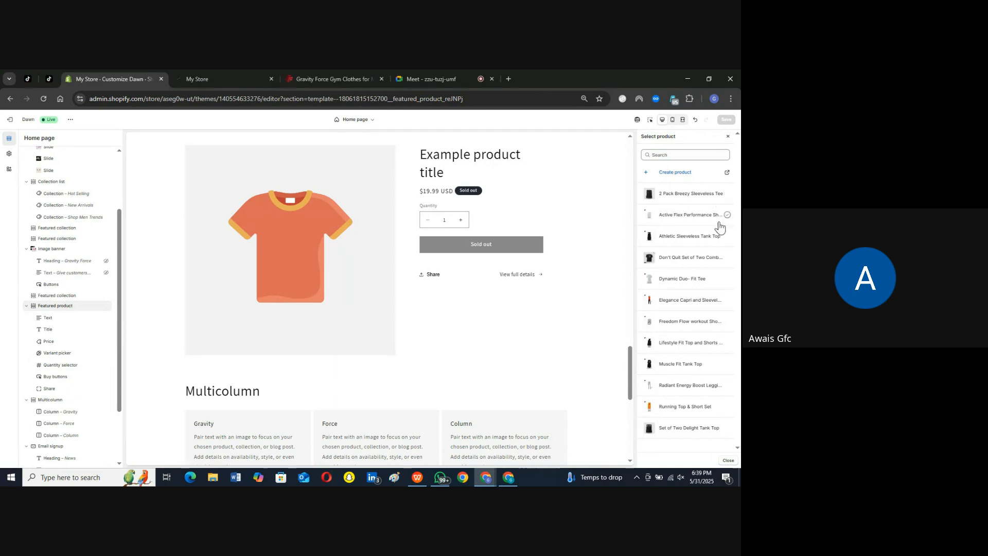
click(728, 259)
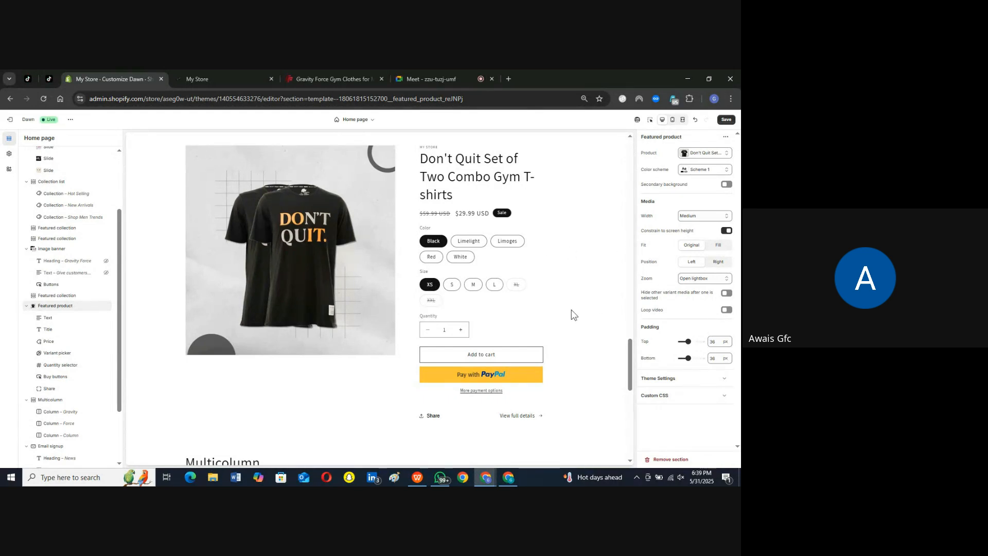
Step: Save the home page changes with the featured product and check the preview around the Multicolumn section
scroll(491, 285, down, 4)
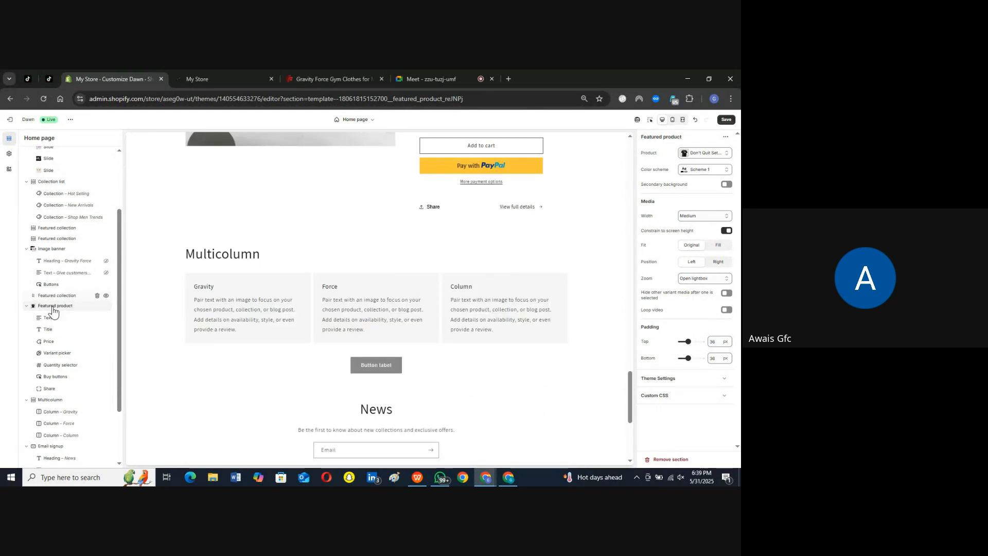
click(49, 324)
click(56, 320)
click(726, 120)
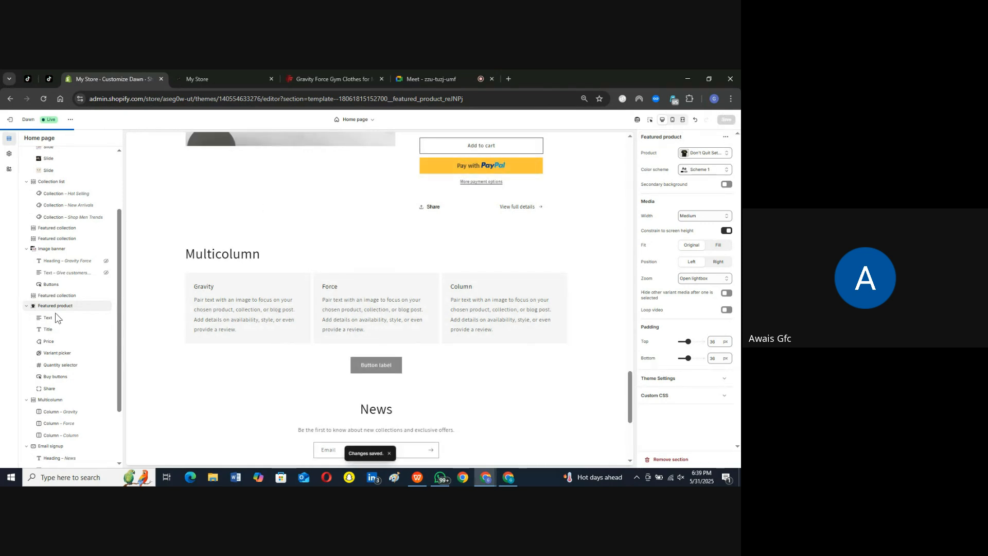
scroll(511, 246, up, 5)
scroll(488, 295, down, 5)
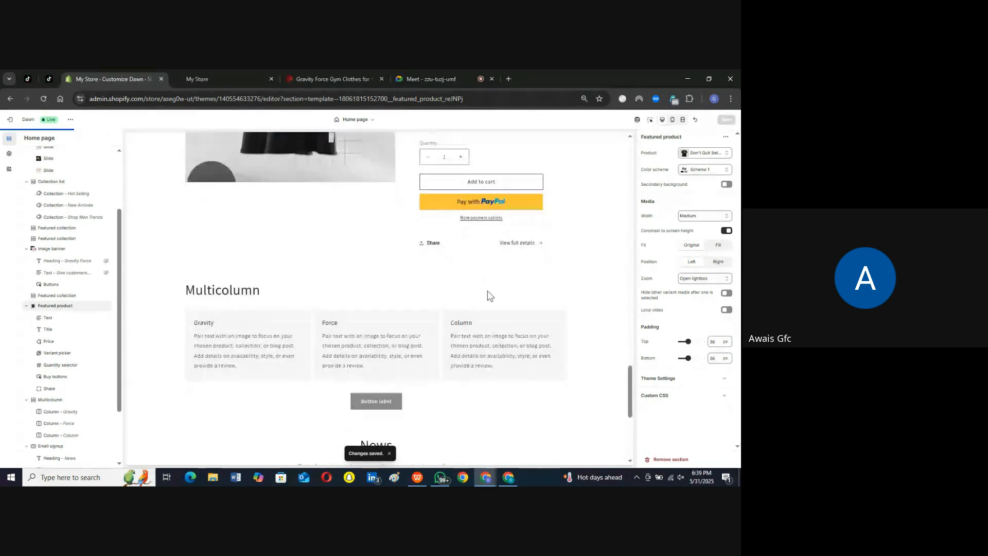
Step: Examine the settings of the Featured product blocks from Text through Quantity selector, and of the first Multicolumn column
click(47, 319)
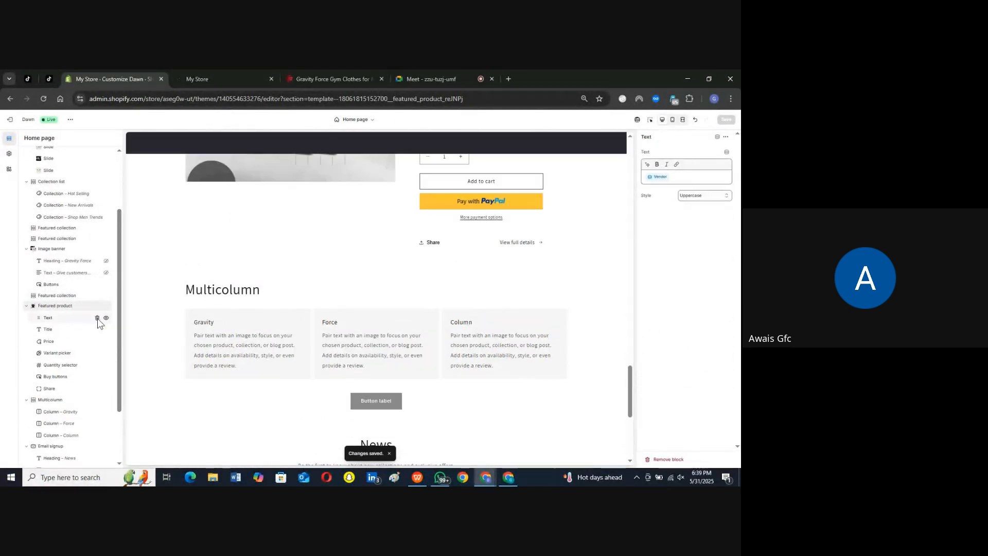
click(51, 331)
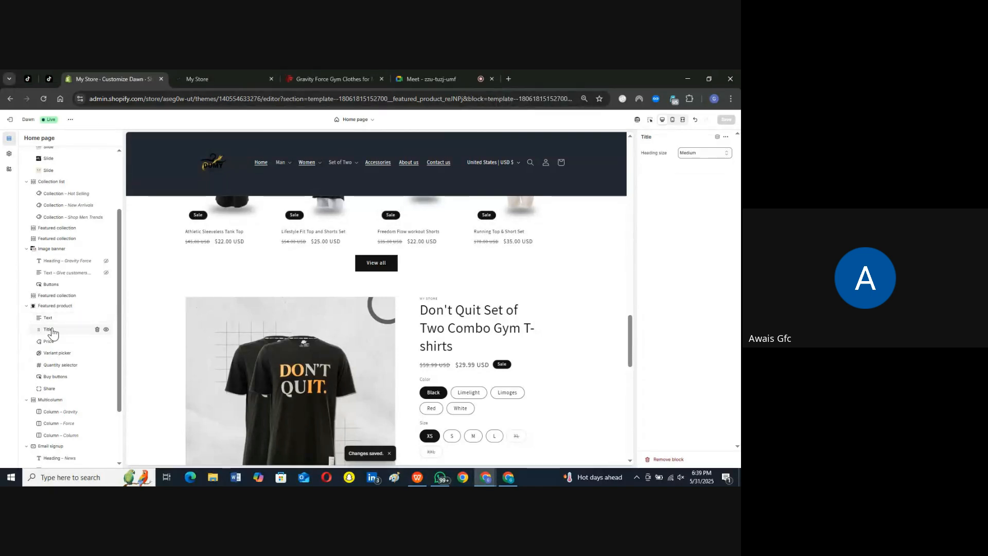
click(55, 342)
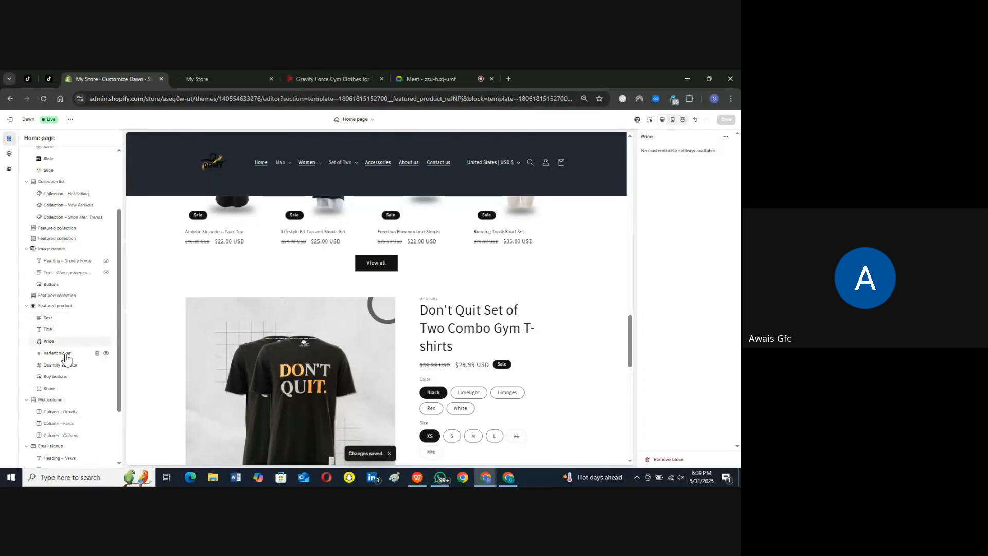
click(57, 353)
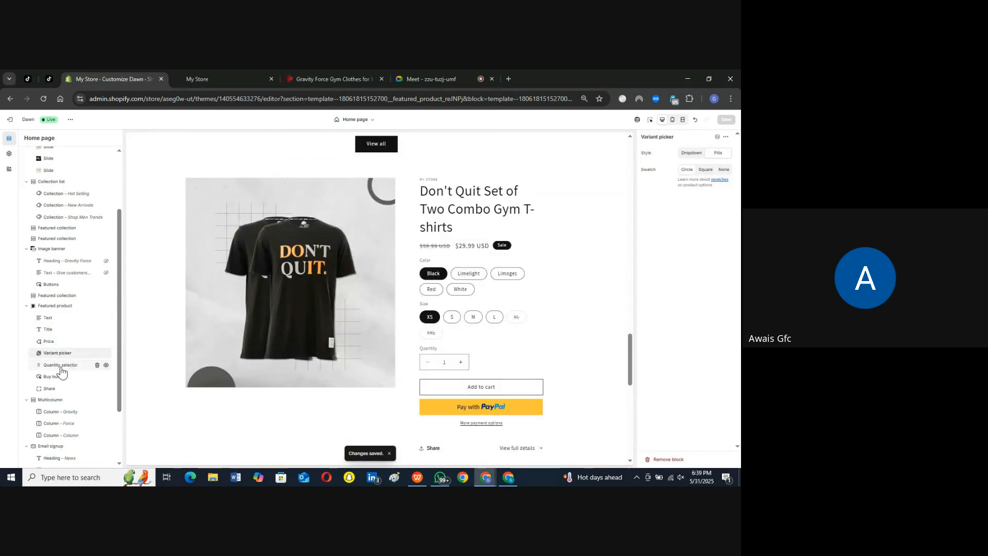
click(72, 365)
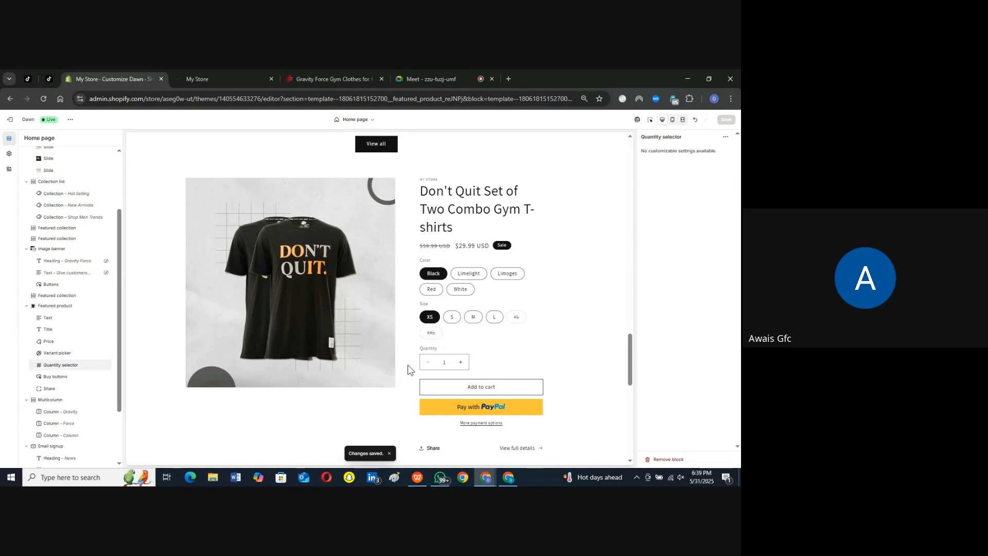
scroll(51, 363, down, 2)
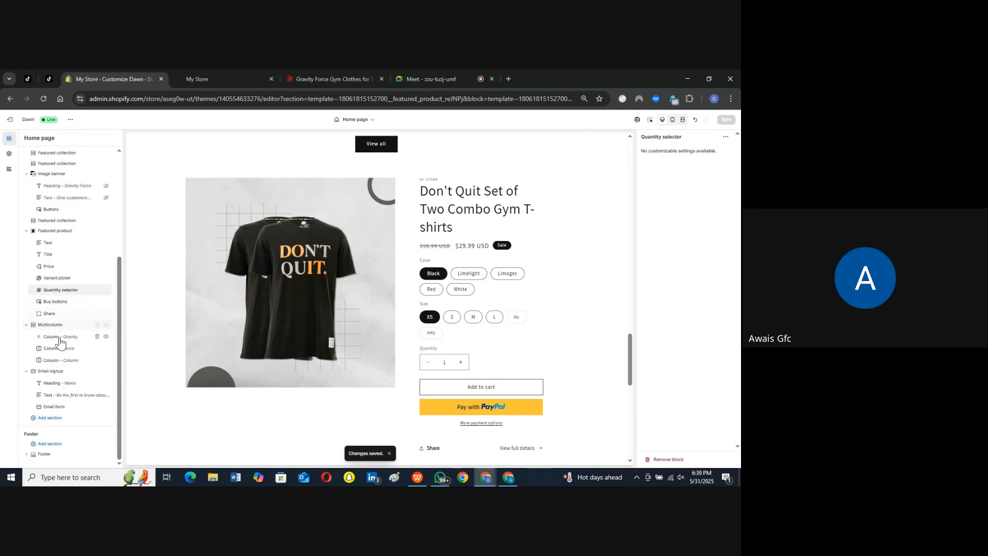
click(55, 339)
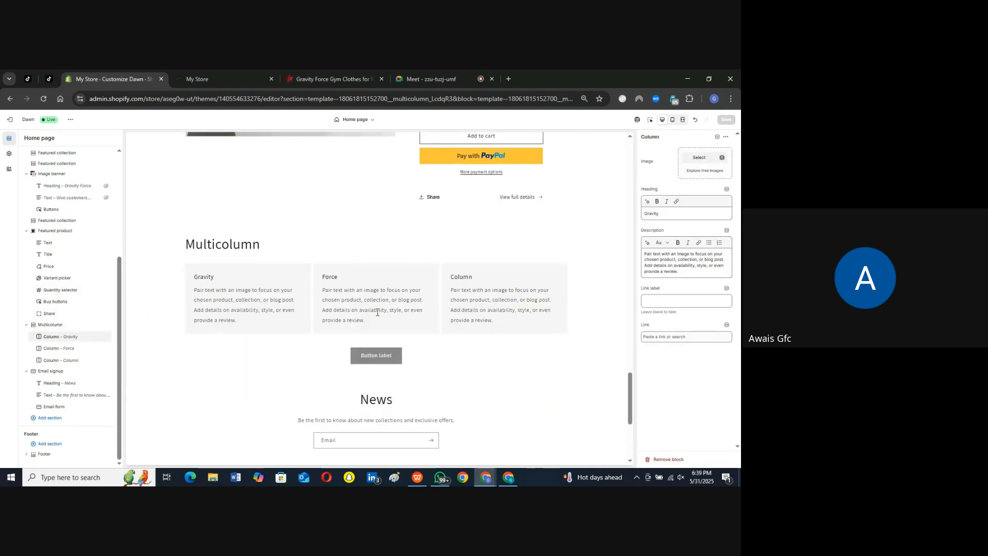
Step: Switch to the Gravity Force reference site and look through its Men page down to the footer
click(326, 81)
scroll(350, 282, down, 10)
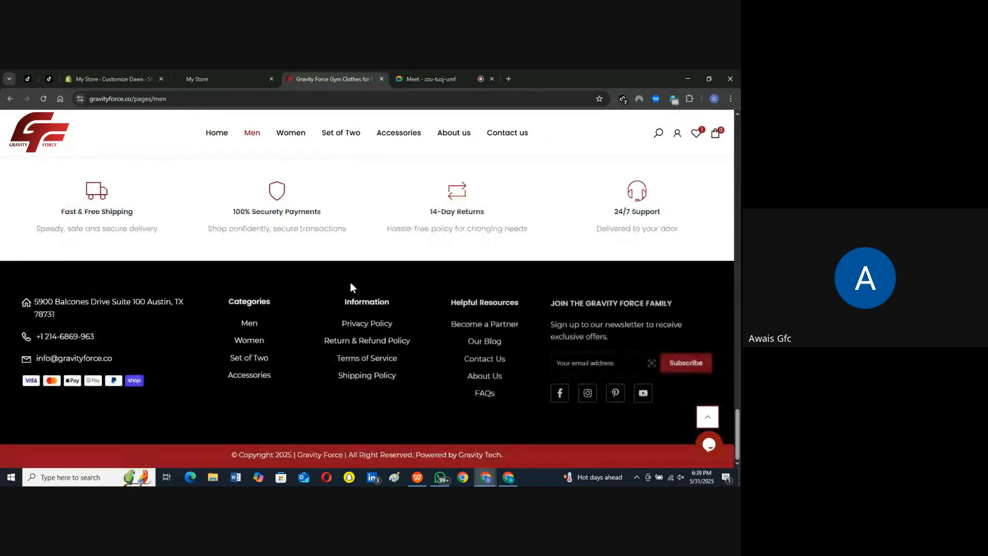
scroll(350, 282, up, 15)
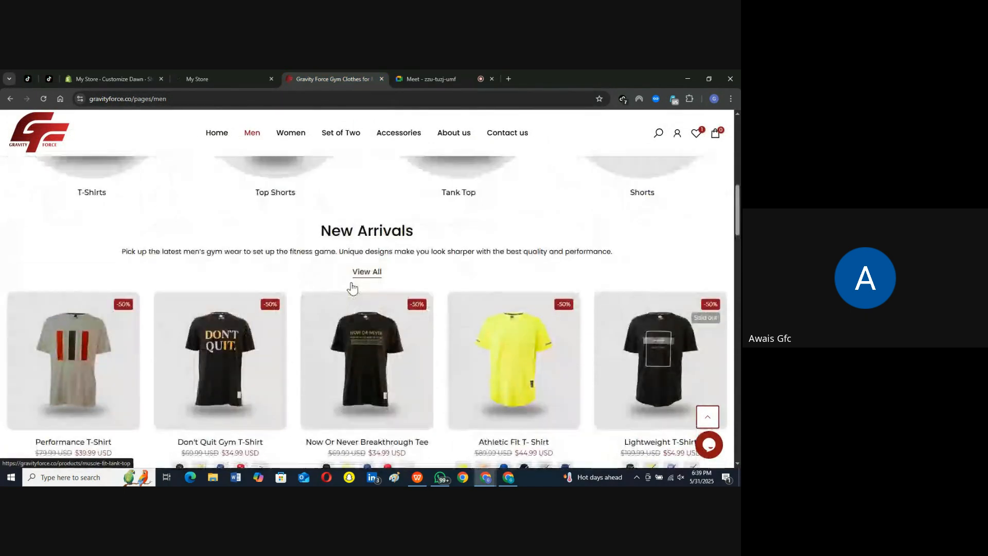
scroll(352, 289, up, 5)
scroll(352, 288, down, 10)
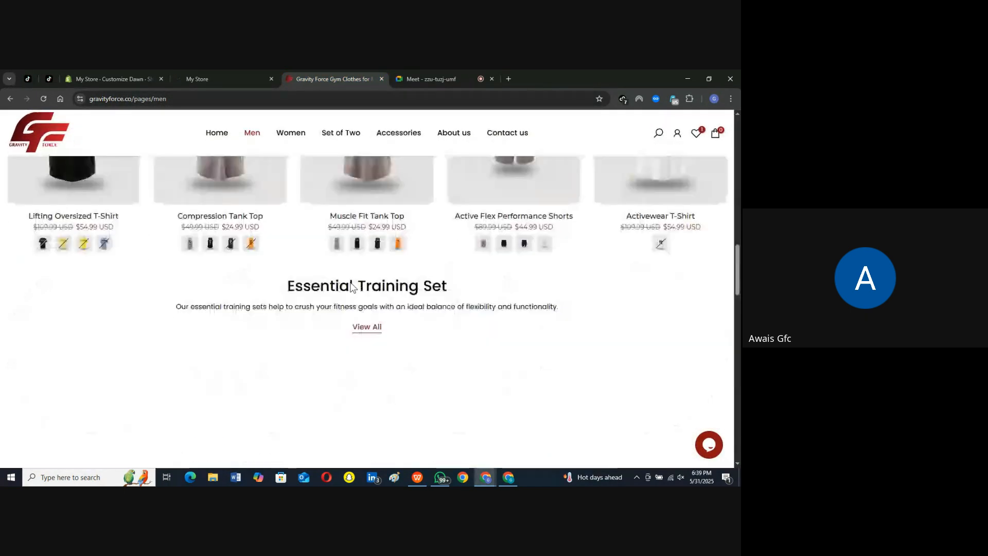
scroll(352, 287, up, 5)
scroll(350, 282, down, 15)
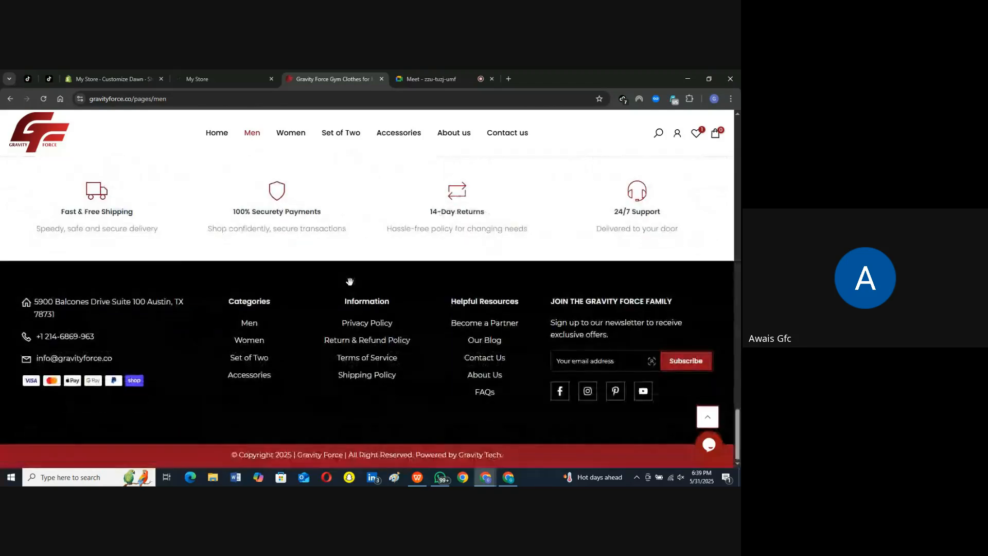
scroll(350, 282, up, 4)
Step: Open the Gravity Force site's home page and look through its sections down to the customer testimonials
click(28, 139)
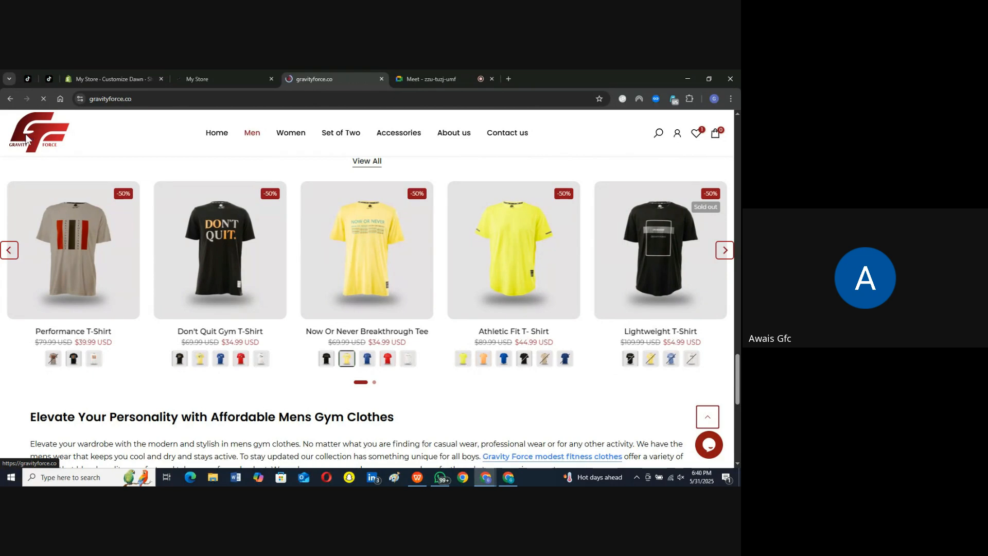
scroll(282, 283, down, 4)
scroll(283, 284, down, 3)
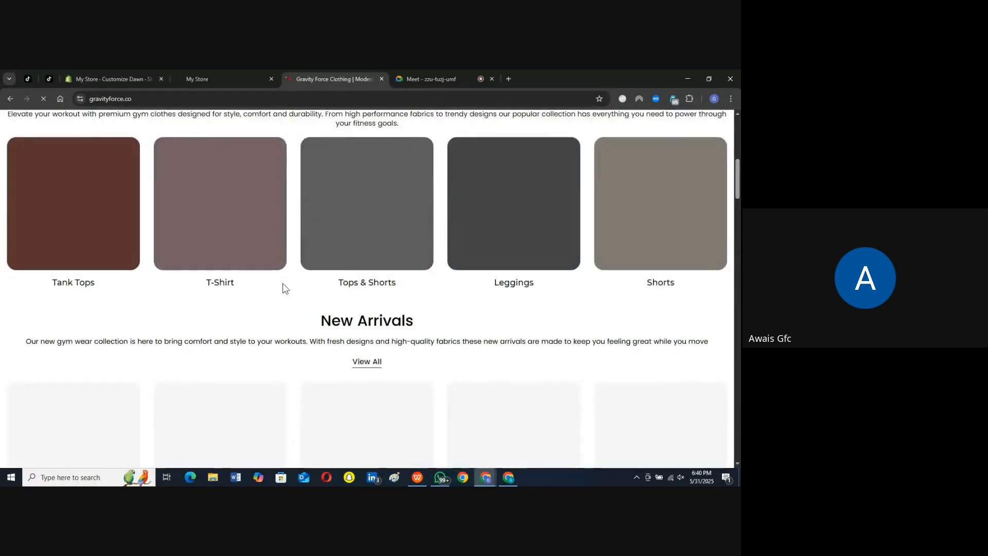
scroll(308, 319, down, 7)
scroll(311, 319, down, 8)
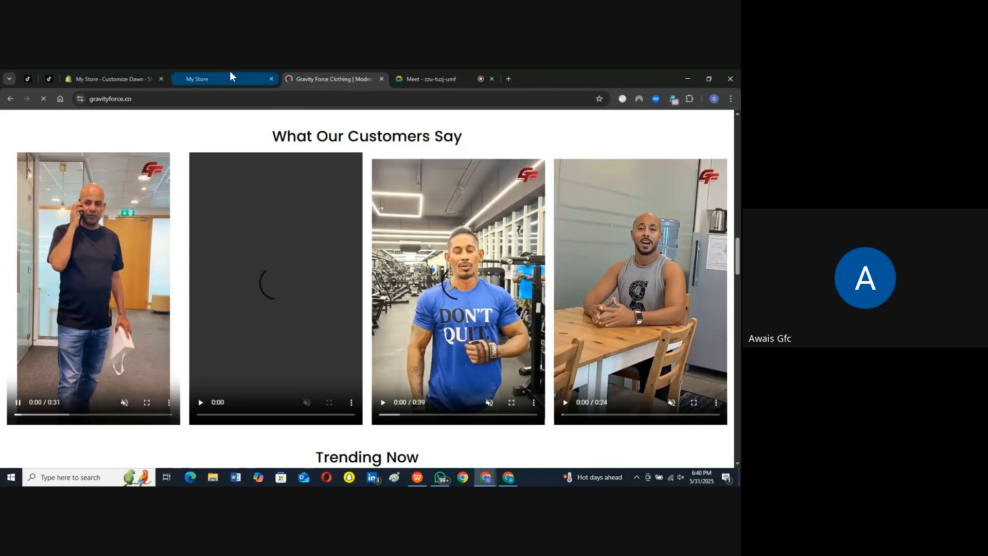
Step: Return to the Shopify theme editor, clear the first Multicolumn column's heading and re-enter it as Gravity
click(139, 73)
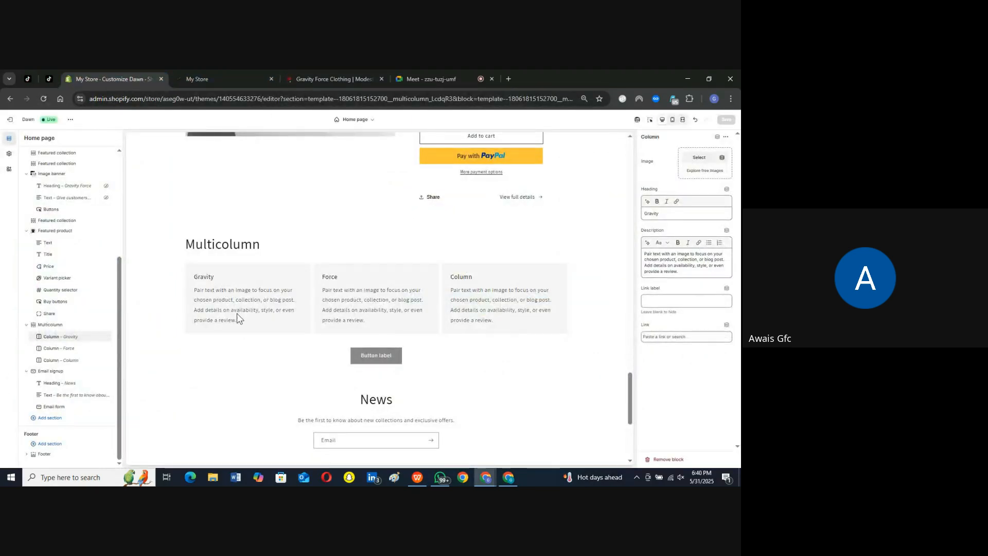
drag(236, 320, 196, 292)
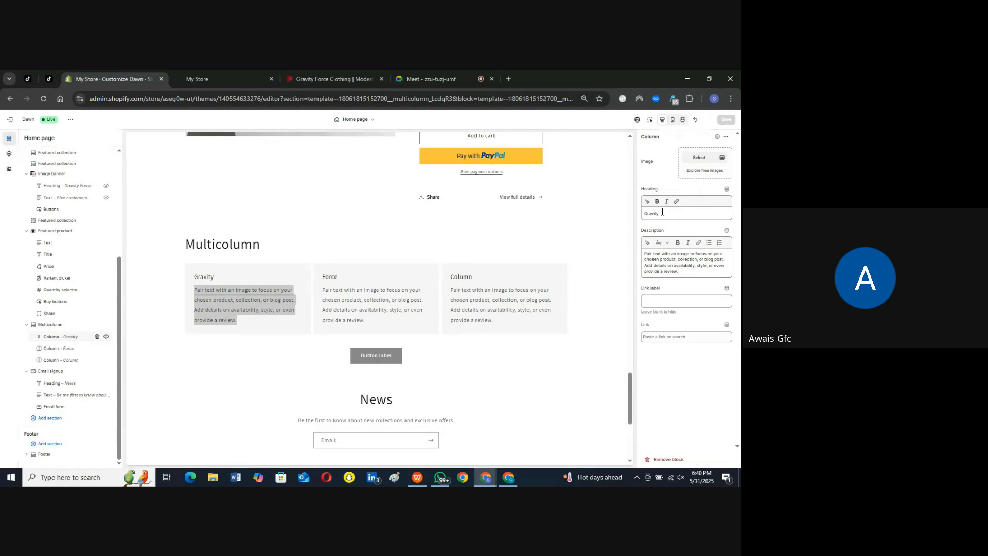
drag(663, 212, 642, 218)
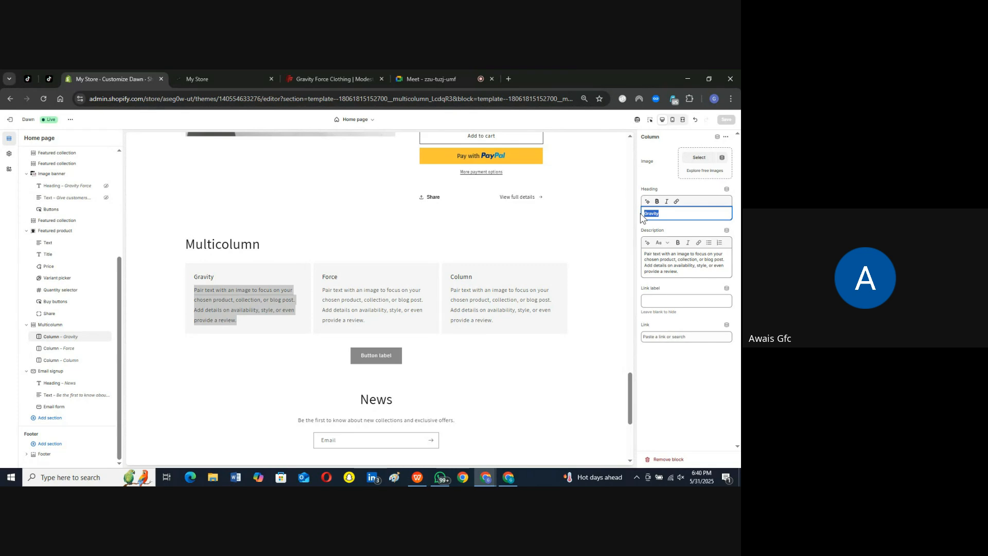
text(A)
key(BackSpace)
key(BackSpace)
key(BackSpace)
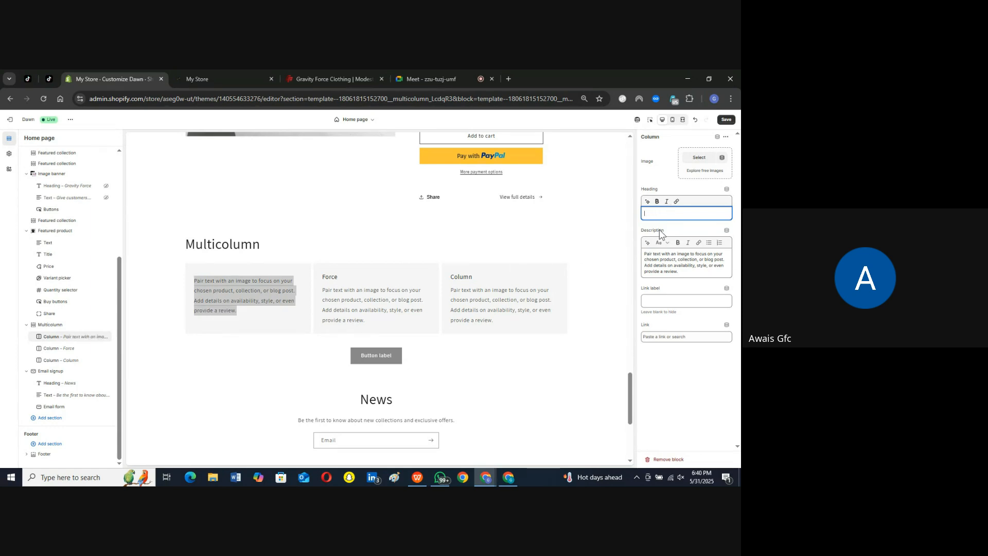
text(Gravity)
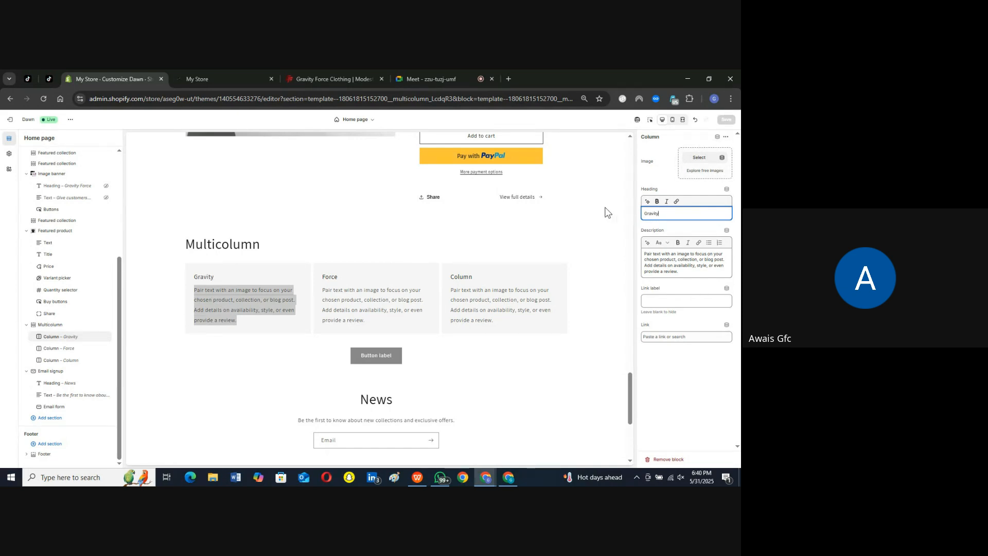
click(606, 208)
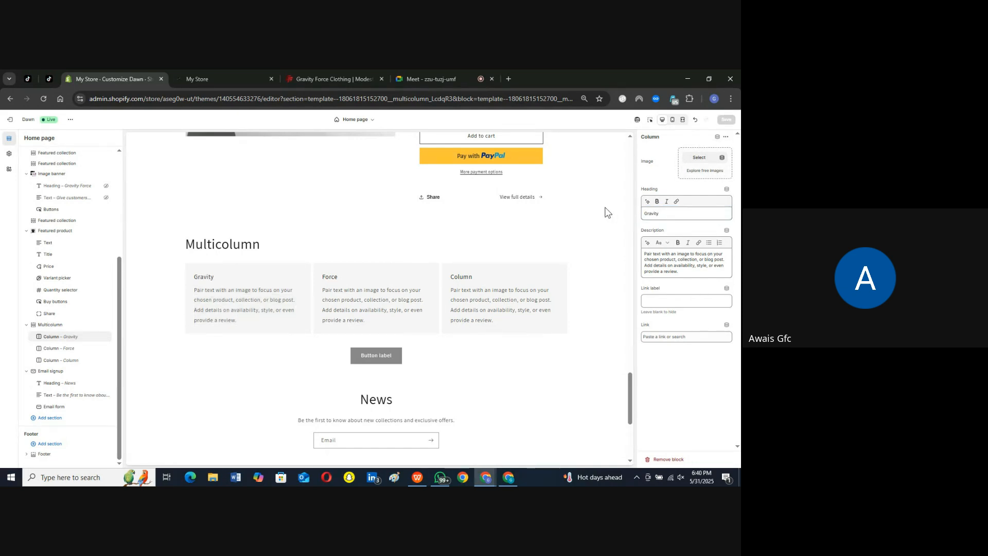
Step: Examine the settings of the other two Multicolumn columns and of the Email signup section with its heading, text and email form blocks
click(56, 350)
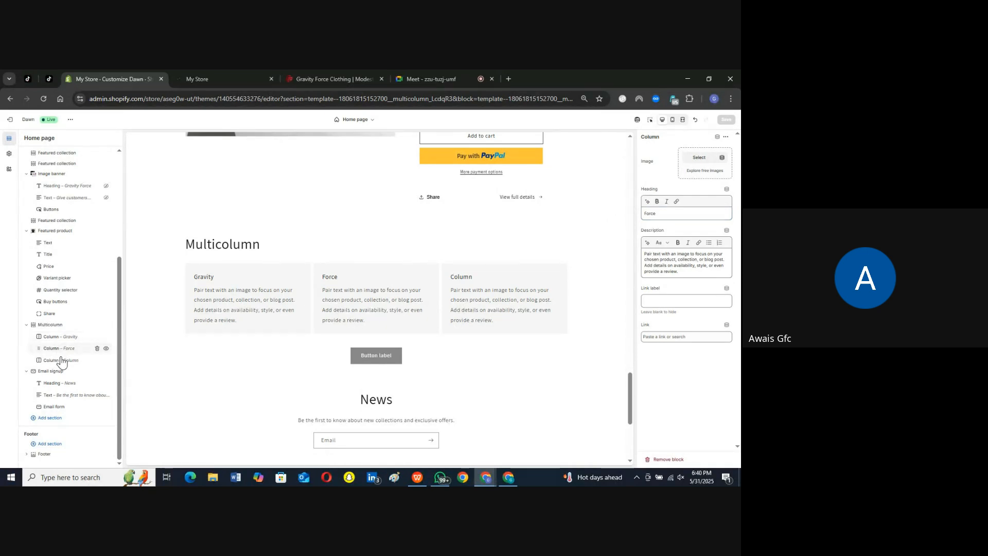
click(61, 360)
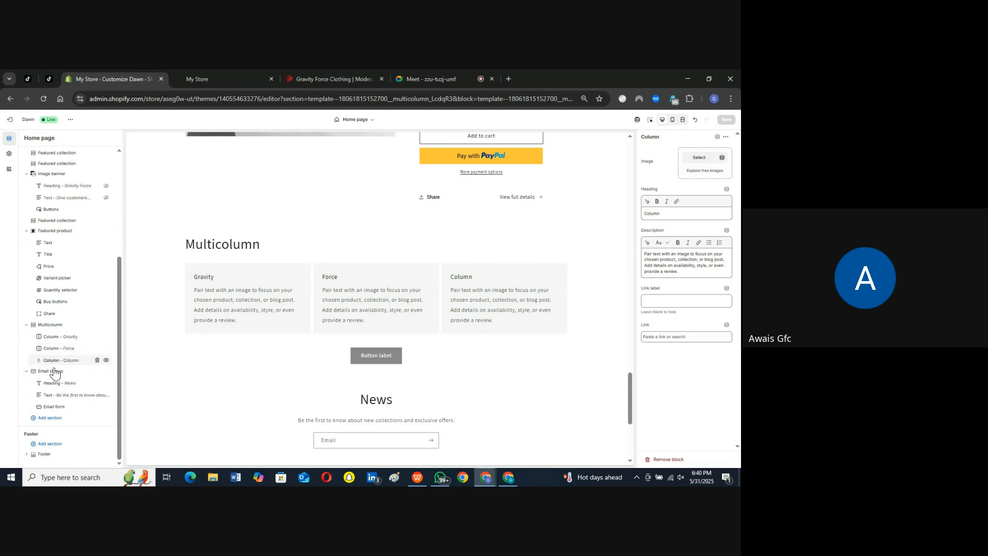
click(49, 372)
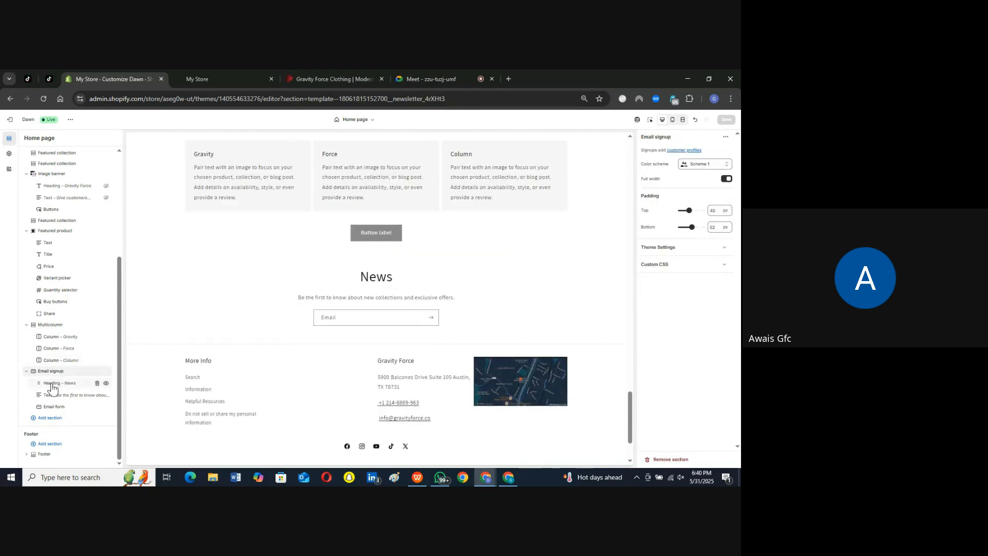
click(52, 384)
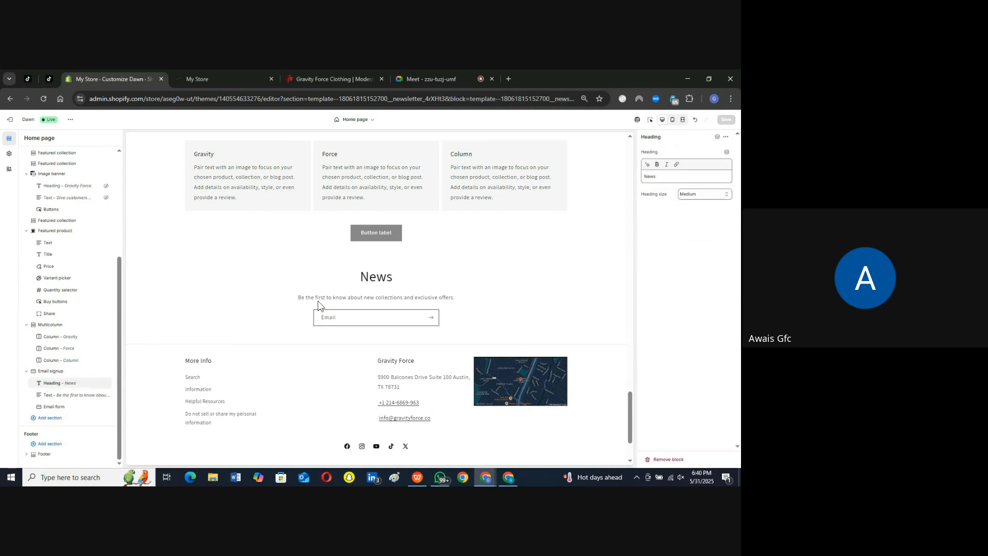
triple_click(340, 299)
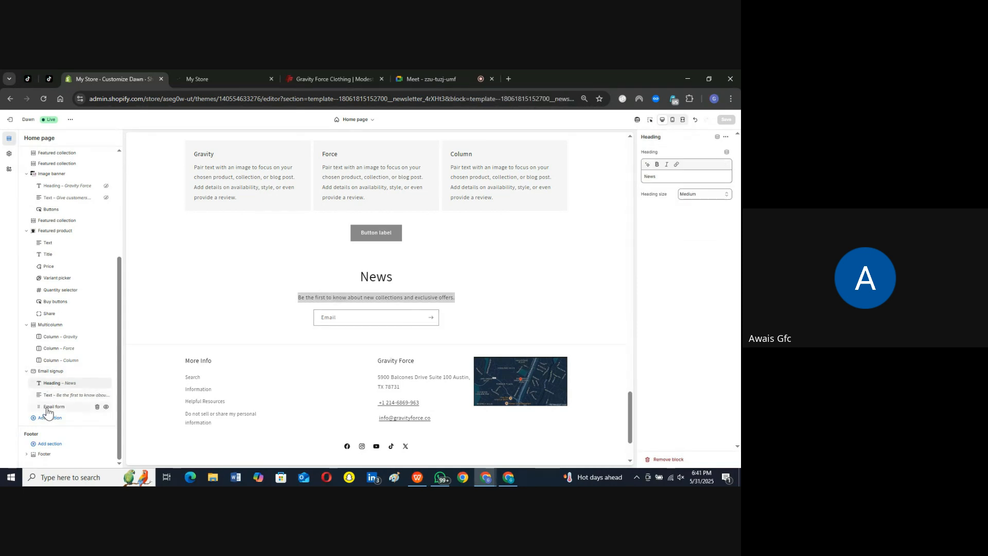
click(61, 396)
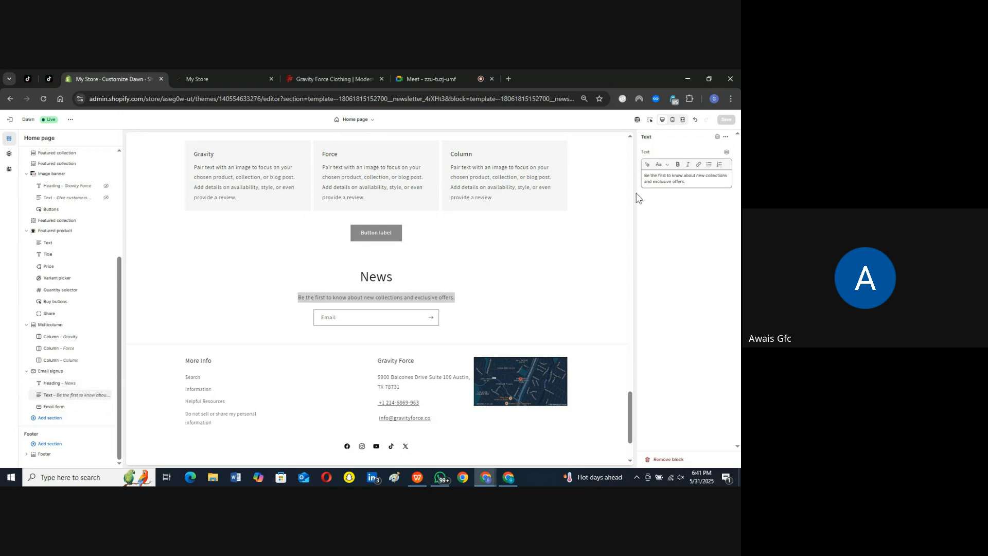
double_click(681, 178)
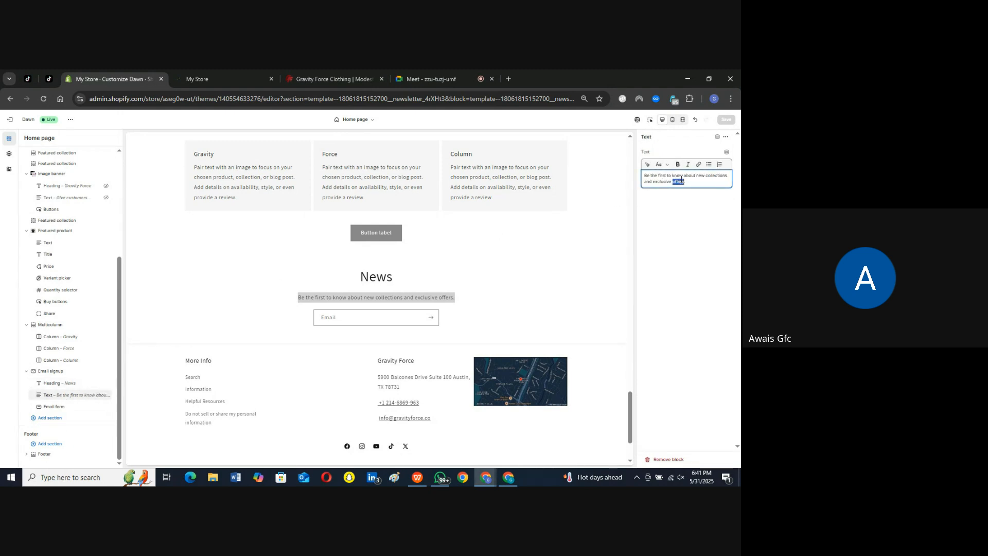
click(53, 406)
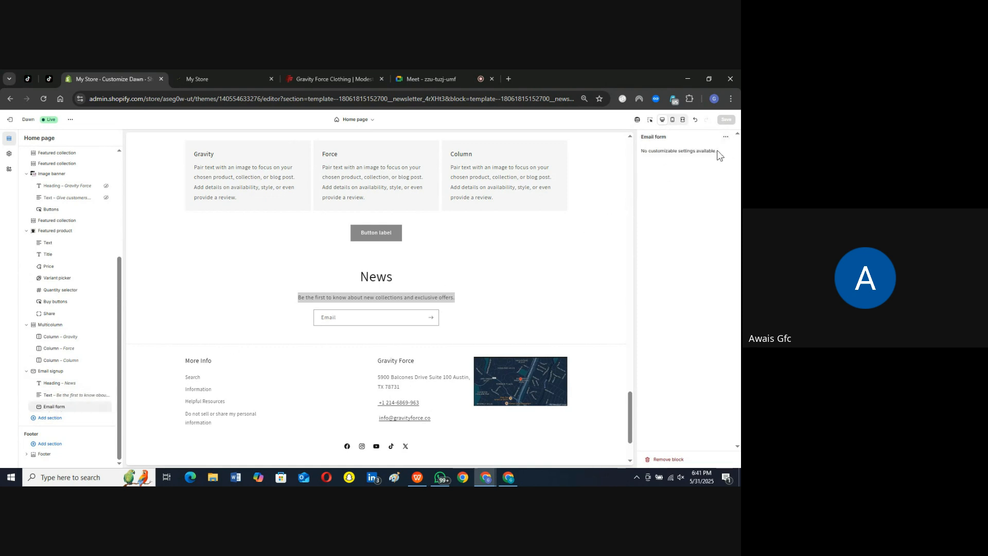
drag(720, 155, 644, 151)
click(390, 274)
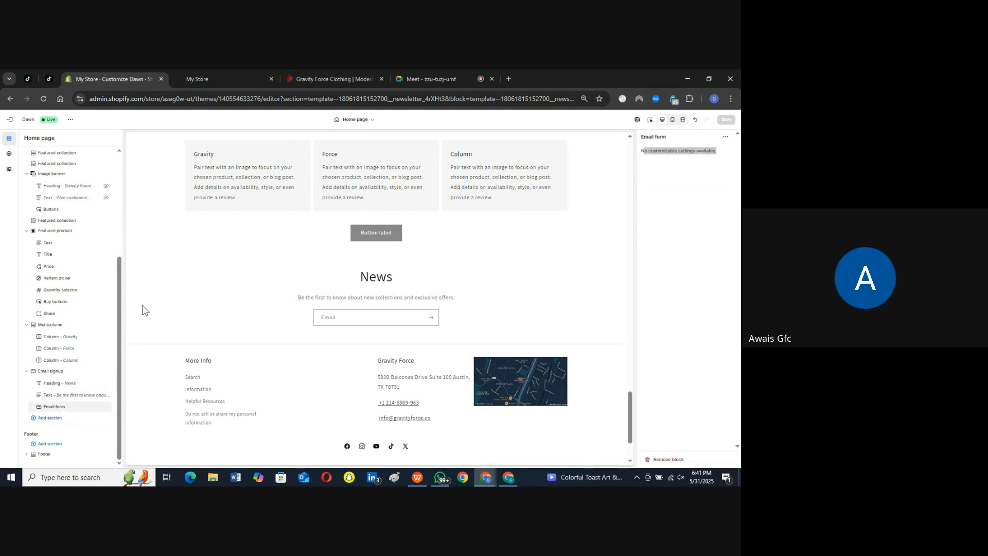
Step: Switch to the storefront, close the developer tools and reload the home page
scroll(142, 308, down, 2)
scroll(208, 167, up, 10)
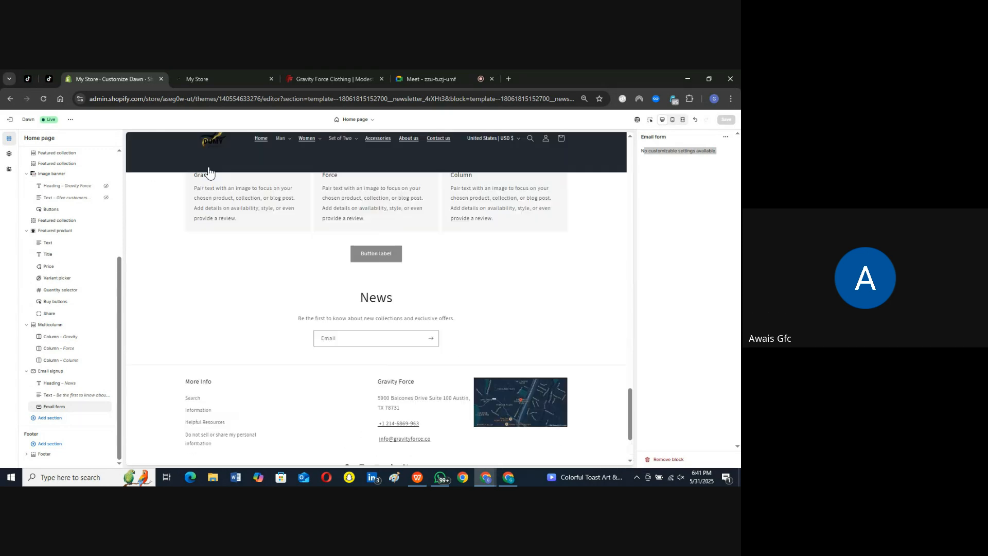
scroll(274, 289, up, 5)
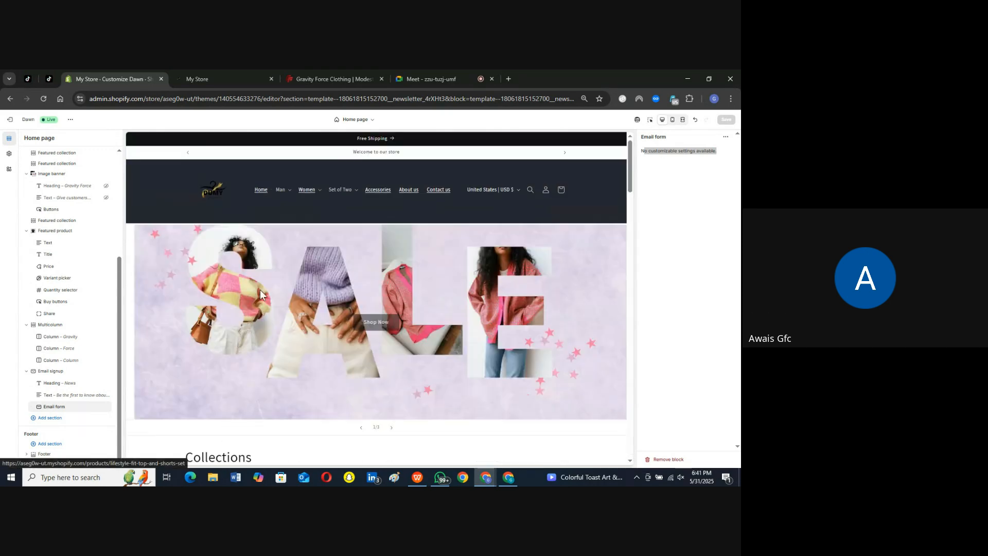
click(221, 78)
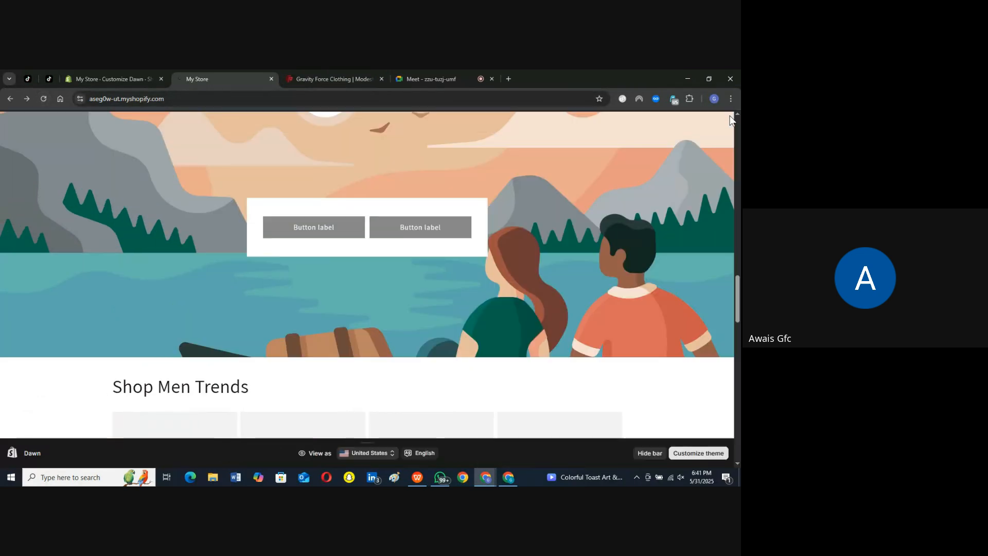
click(732, 116)
click(45, 98)
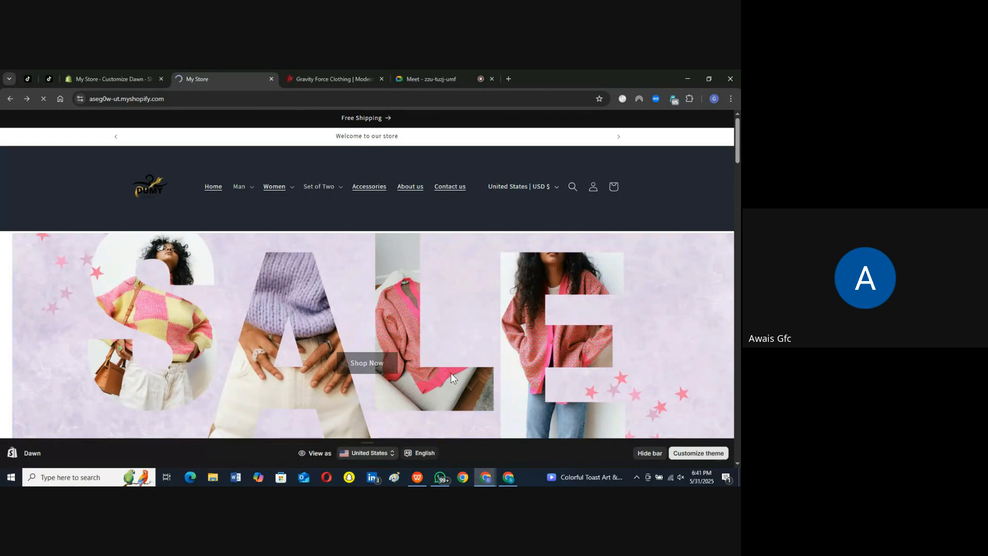
Step: Hide the theme preview bar and step through the home page slideshow to its third slide
scroll(600, 325, down, 1)
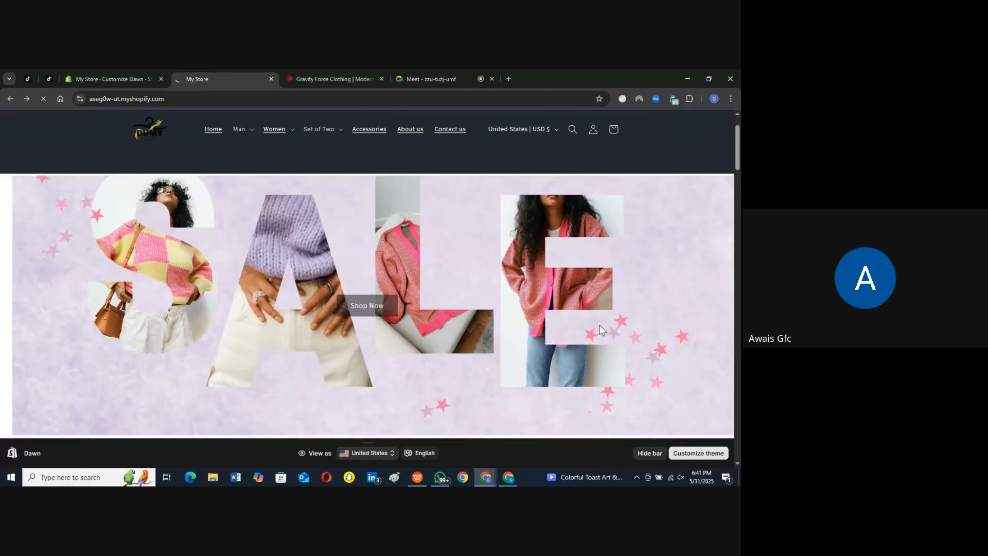
click(652, 455)
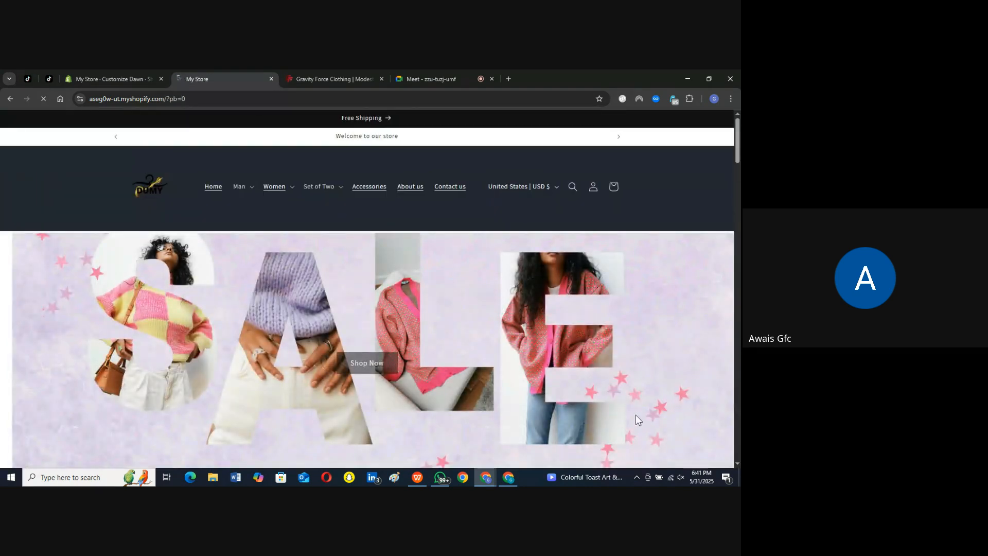
scroll(635, 415, down, 2)
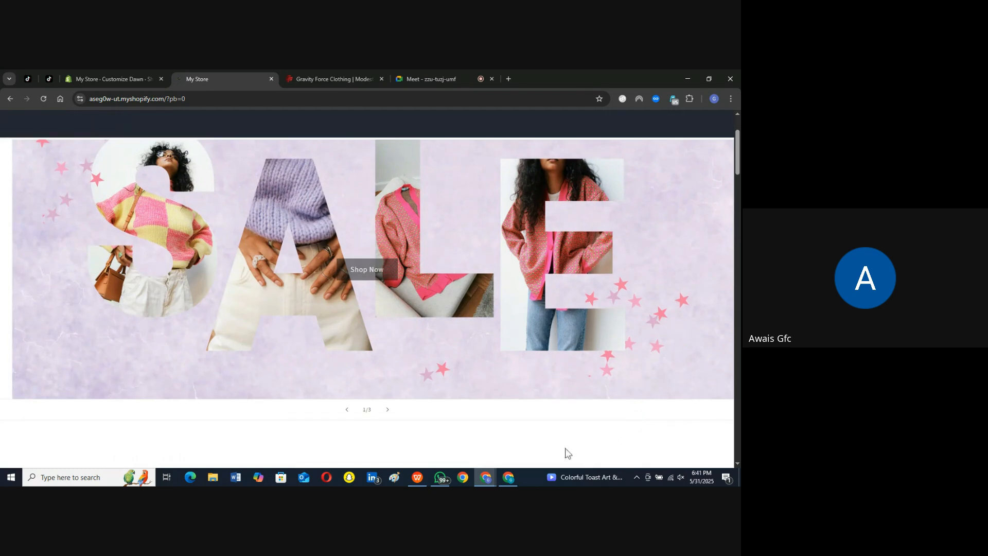
click(390, 411)
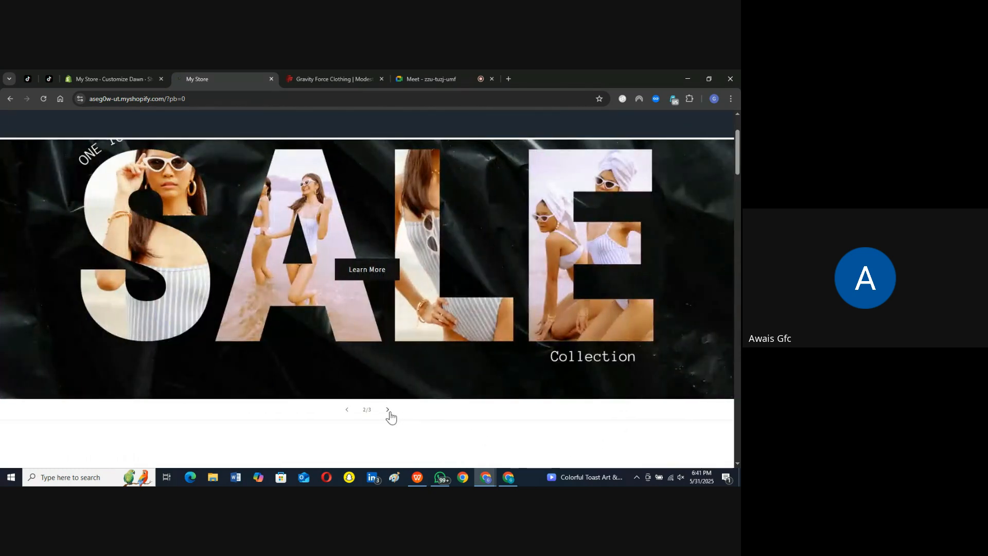
click(389, 415)
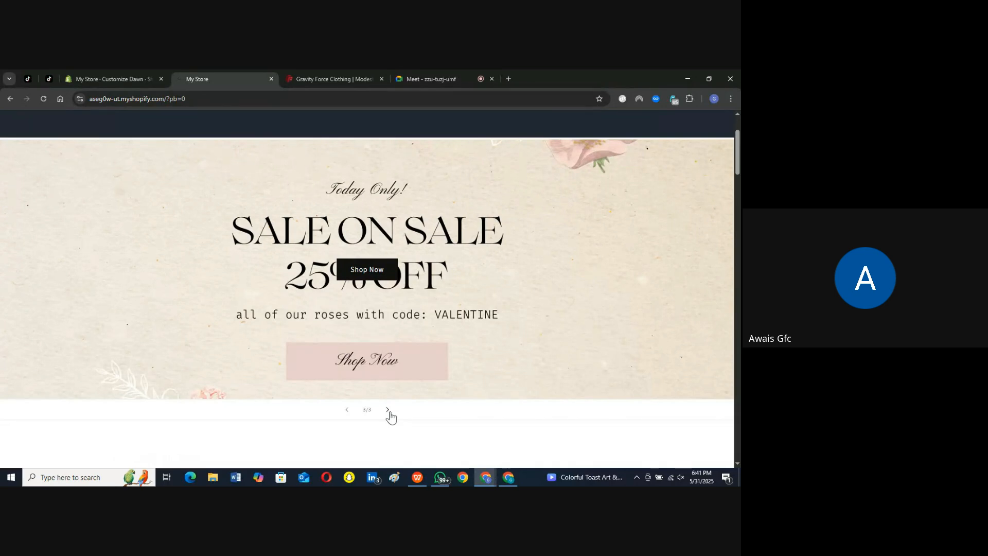
Step: Open the Hot Selling collection from the Collections section, look through its products and return to the home page
scroll(403, 390, down, 5)
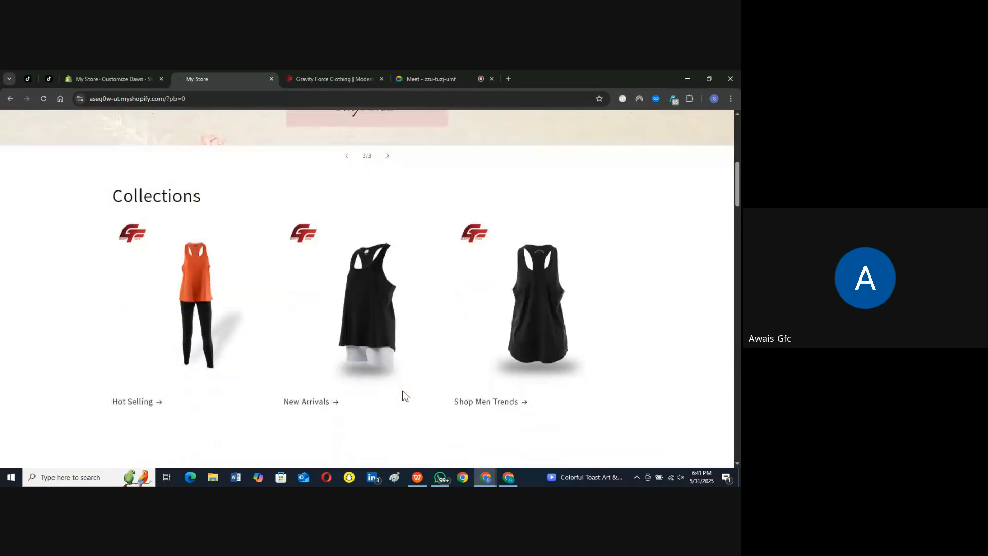
click(196, 285)
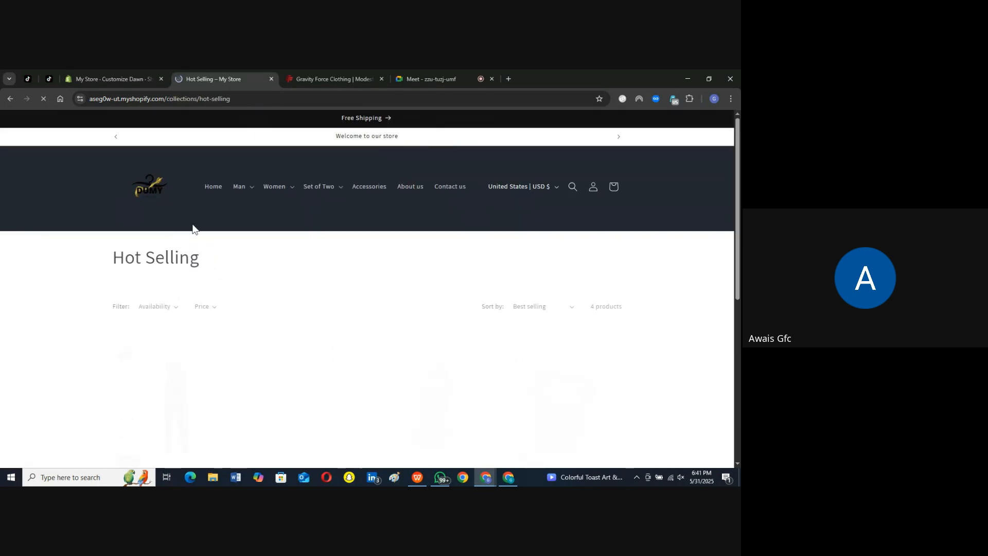
scroll(269, 312, down, 1)
scroll(269, 312, down, 2)
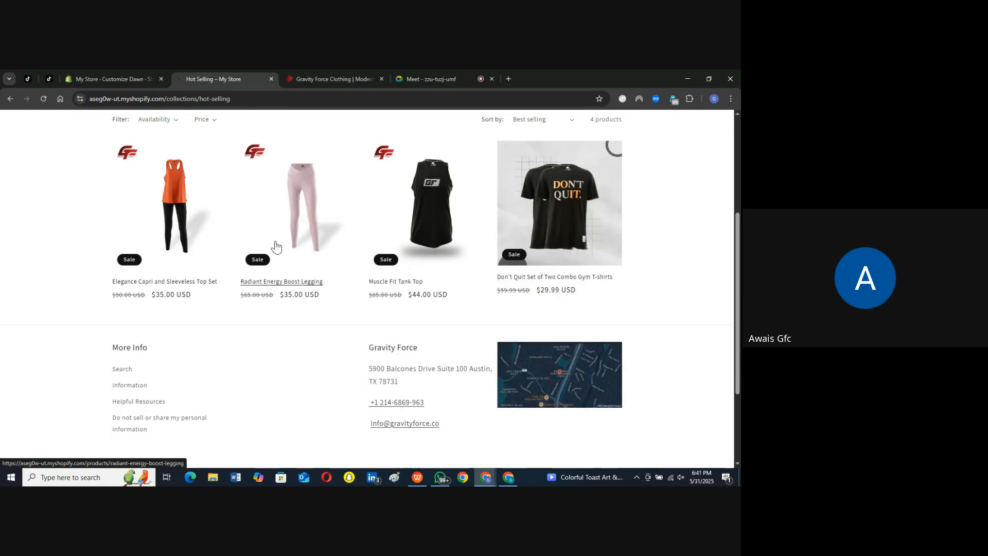
scroll(274, 247, up, 4)
click(8, 101)
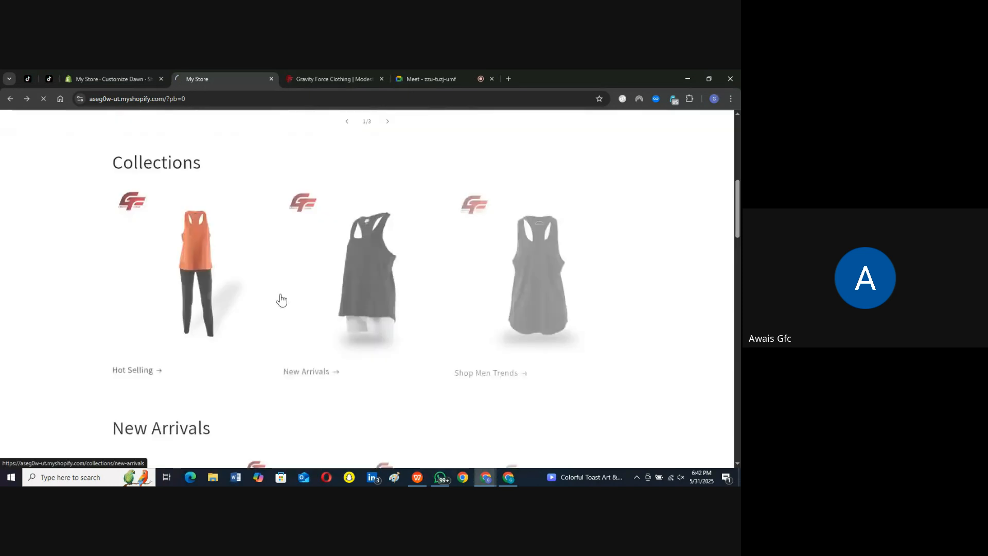
Step: Open the New Arrivals collection, view its products and go back to the home page
click(353, 257)
scroll(139, 304, down, 4)
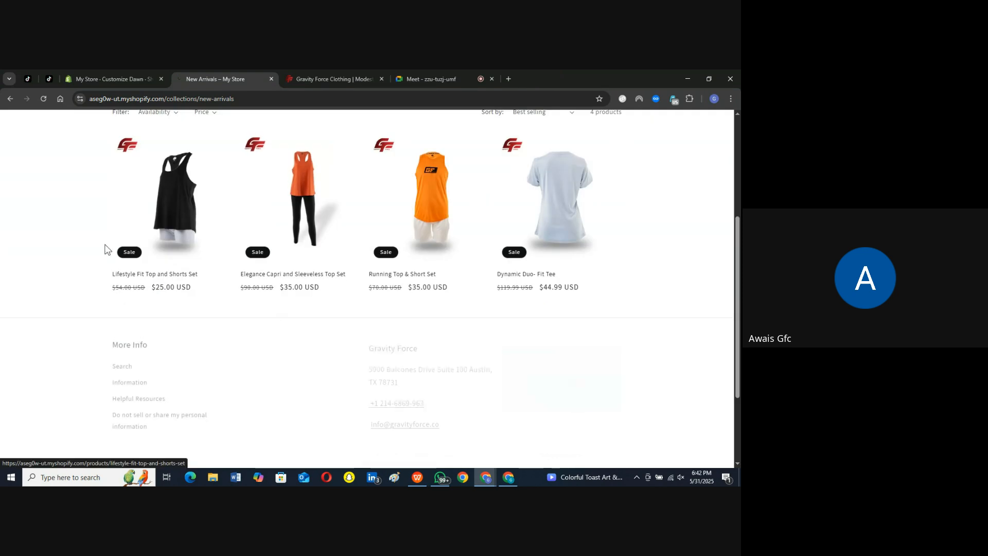
scroll(287, 227, up, 4)
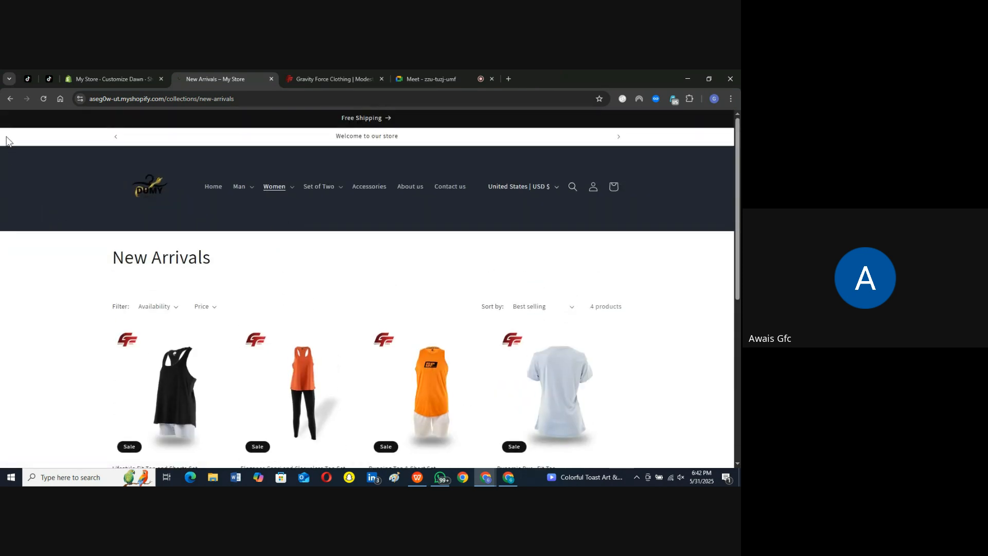
click(9, 102)
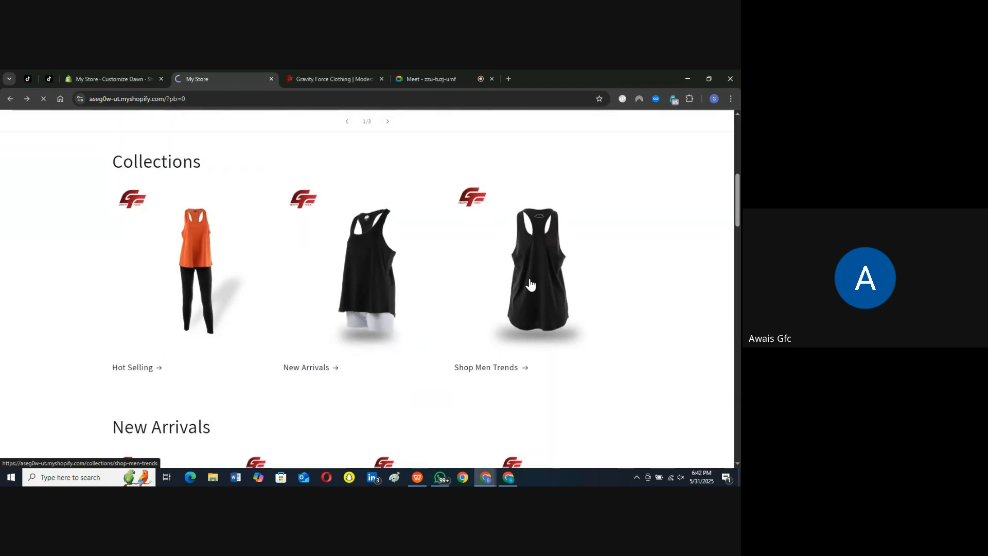
Step: Check the product listing of the Shop Men Trends collection and return to the home page
click(531, 284)
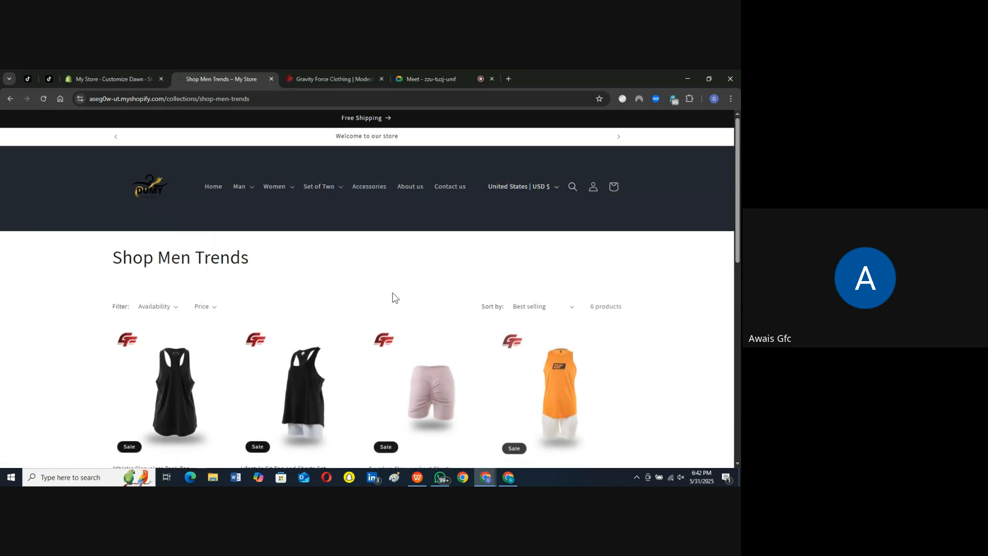
scroll(393, 296, down, 3)
scroll(340, 311, down, 4)
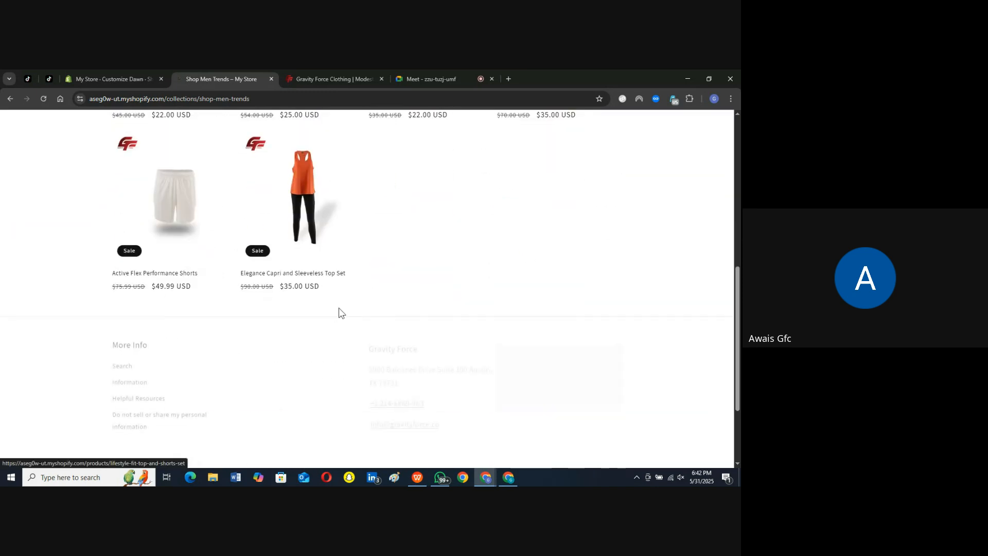
scroll(339, 312, up, 4)
click(10, 99)
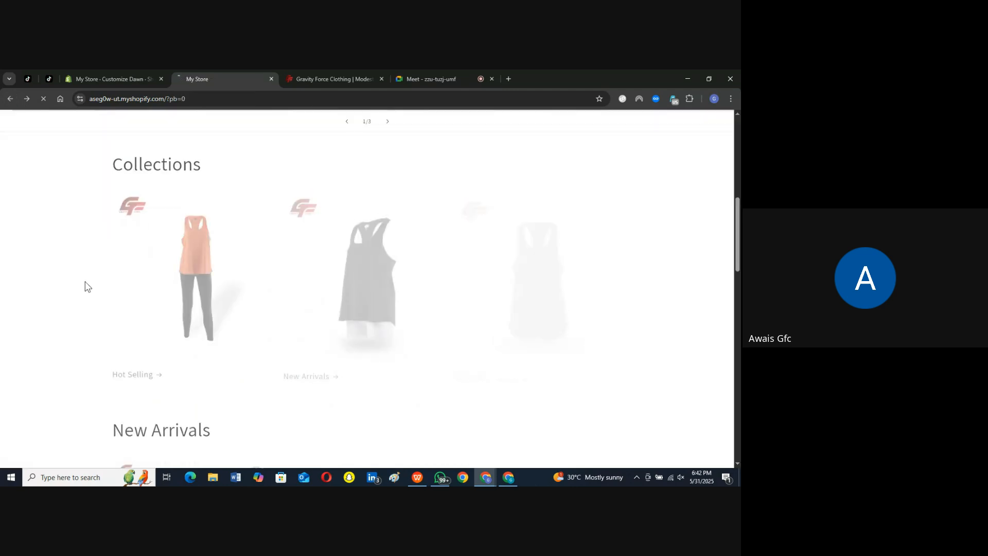
Step: Open the Lifestyle Fit Top and Shorts Set product page, review its images, options and description, and return to the home page
scroll(187, 334, down, 3)
scroll(187, 334, down, 1)
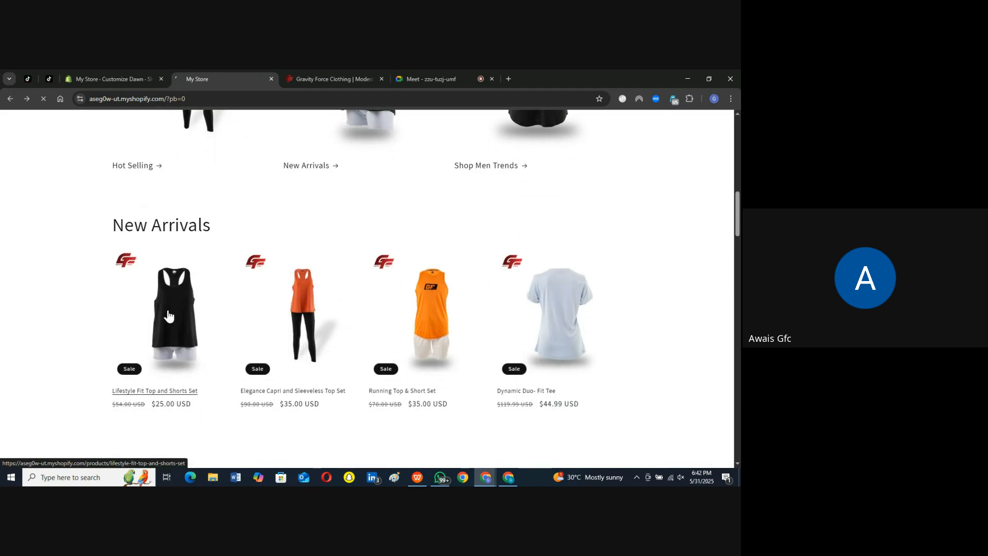
click(167, 315)
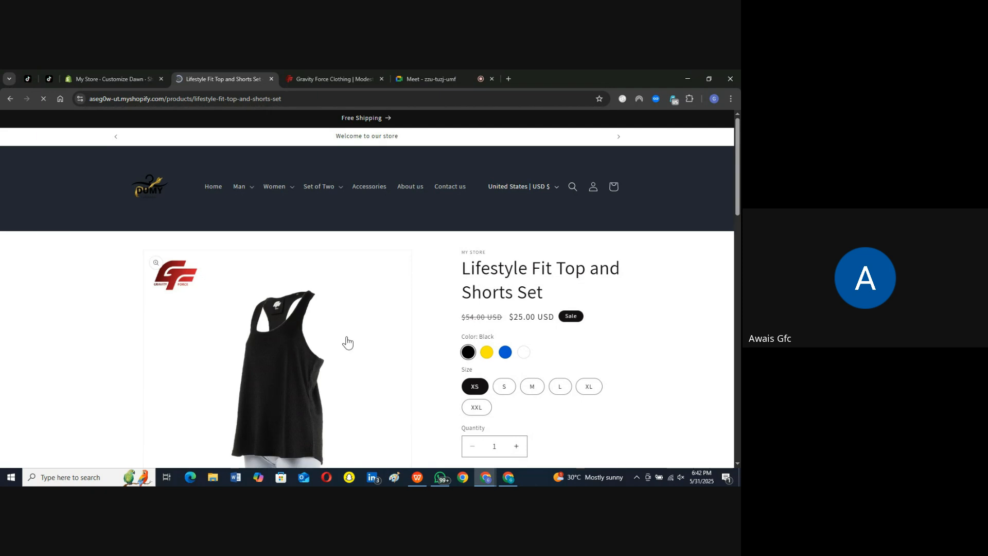
scroll(347, 342, down, 1)
scroll(346, 342, up, 1)
scroll(347, 342, down, 1)
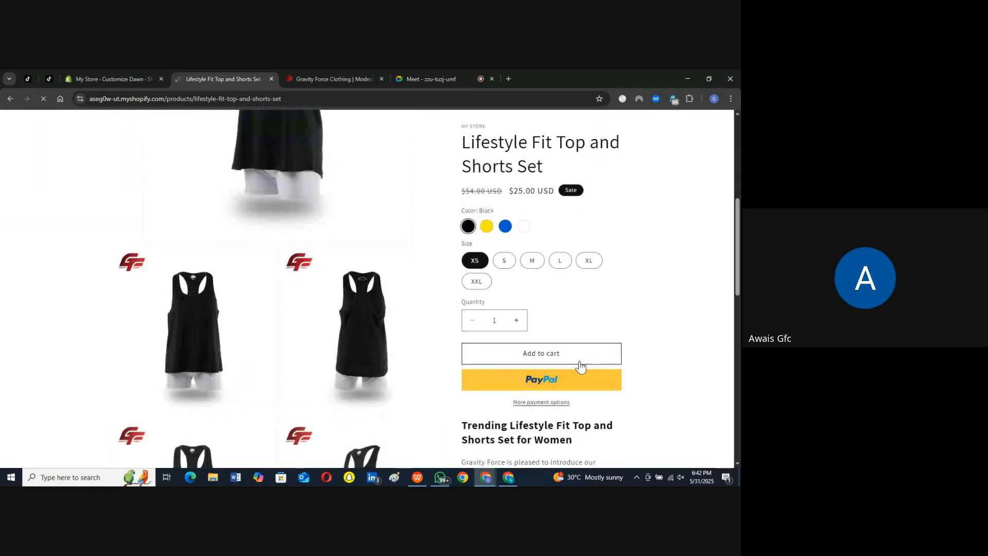
scroll(466, 283, down, 4)
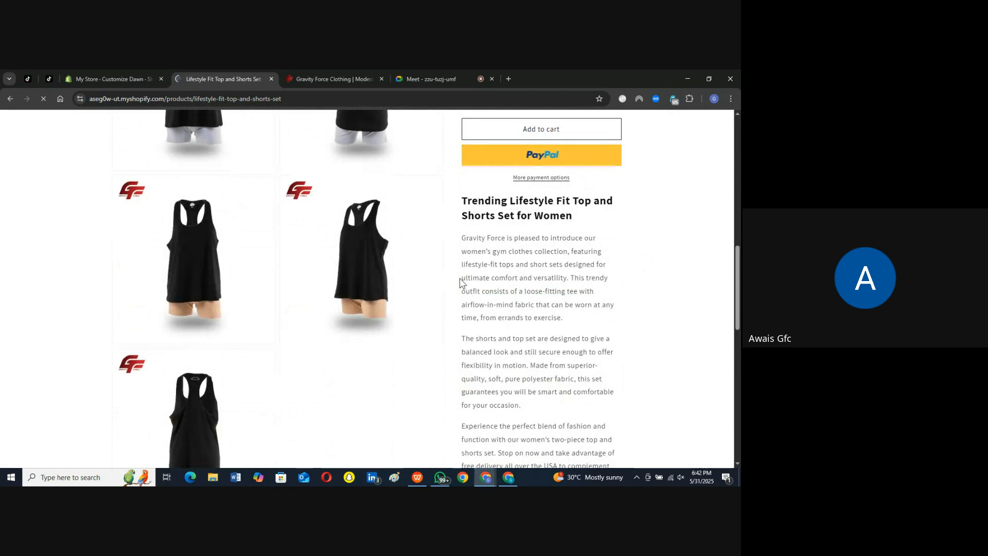
scroll(562, 295, down, 2)
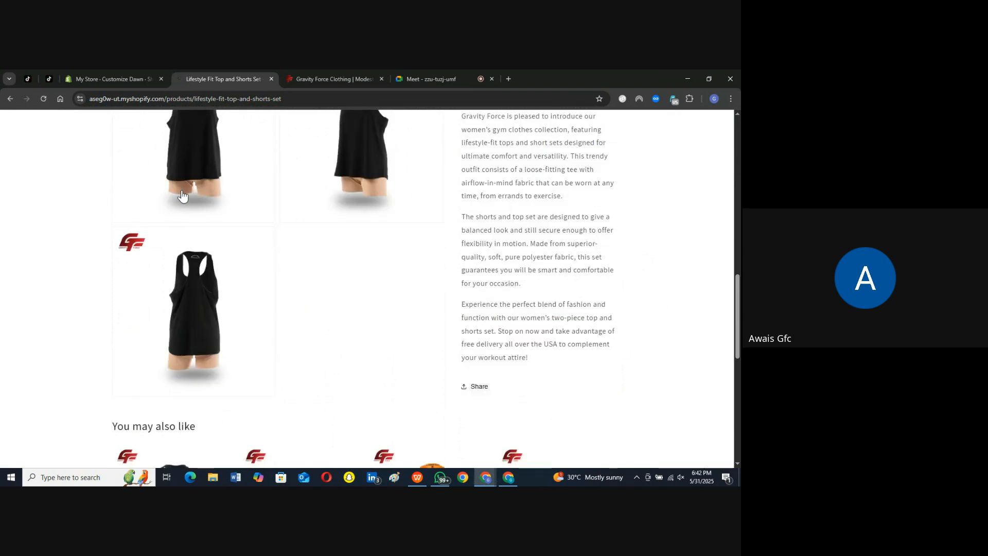
scroll(181, 194, up, 12)
click(8, 100)
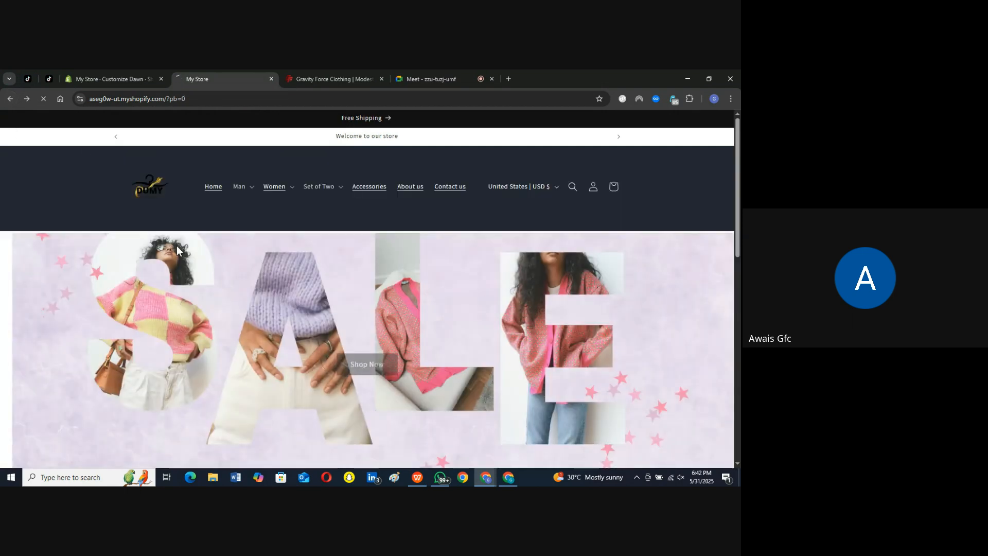
Step: Test the image banner's Shop Now link, check the Collections page it leads to and return to the banner
scroll(186, 267, down, 5)
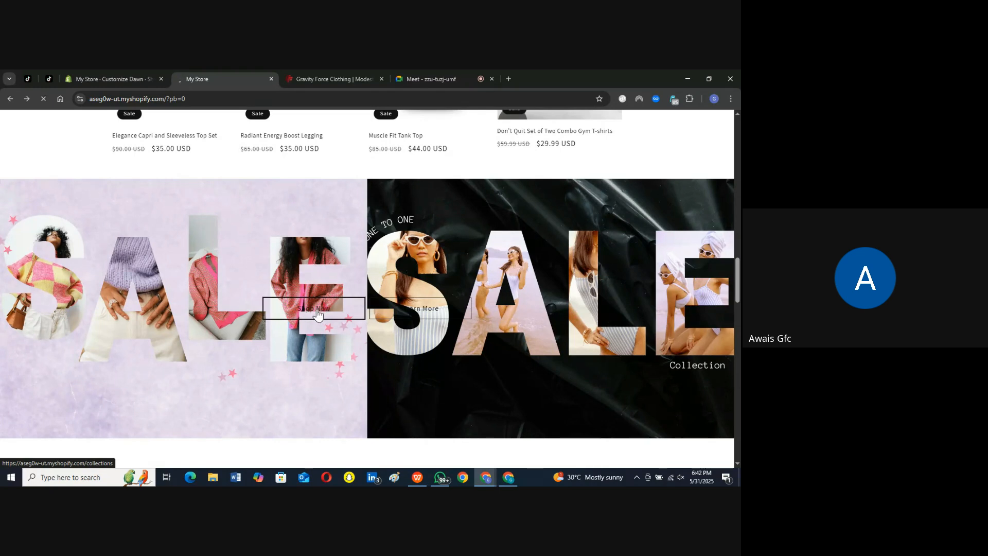
click(318, 311)
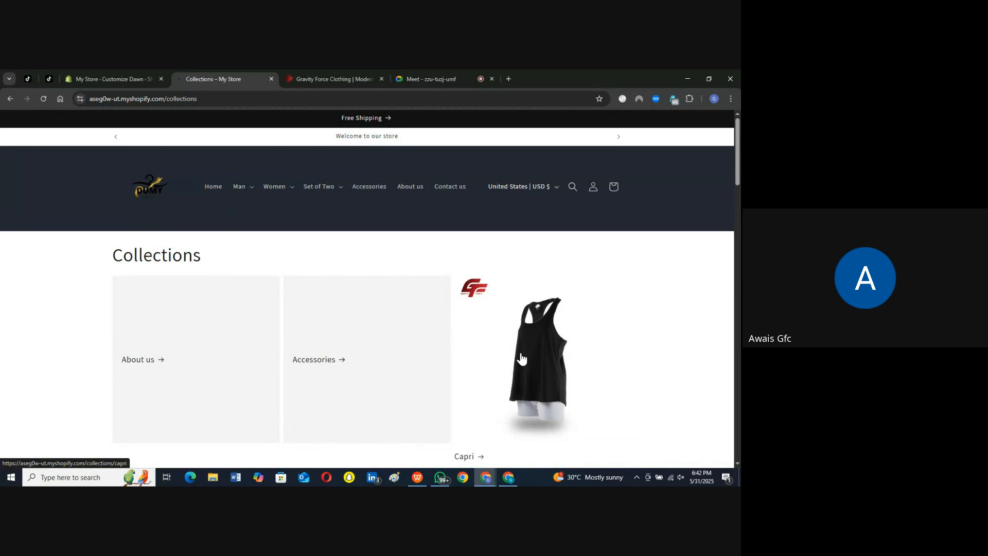
double_click(199, 256)
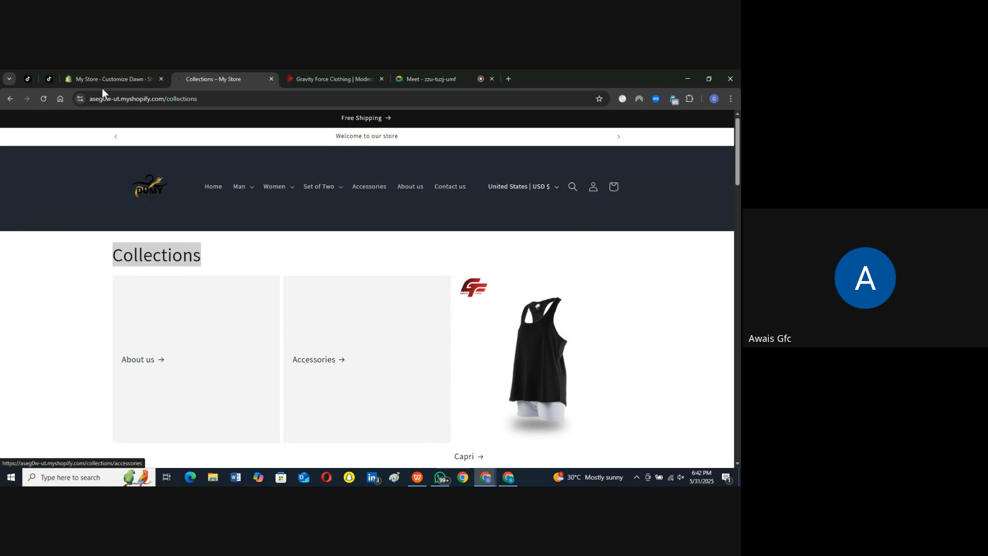
click(10, 99)
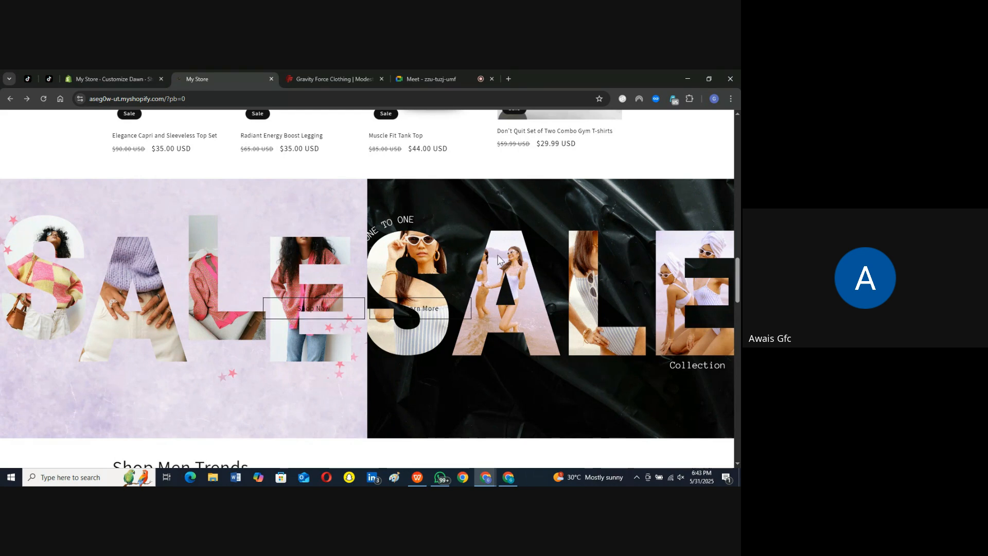
Step: Switch to the Gravity Force reference site and look through its home page down to the Shop Men Trends section
click(332, 74)
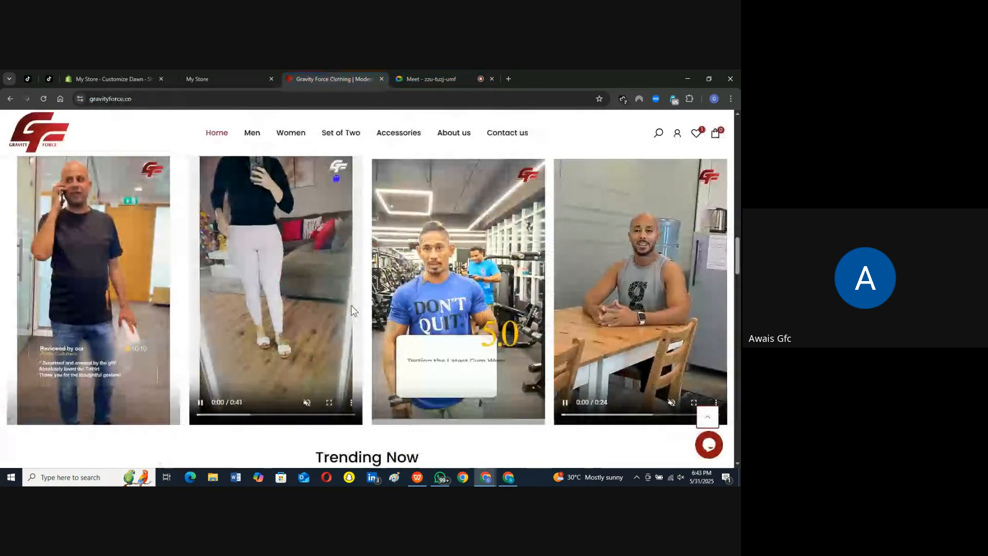
scroll(352, 308, down, 5)
scroll(395, 369, down, 8)
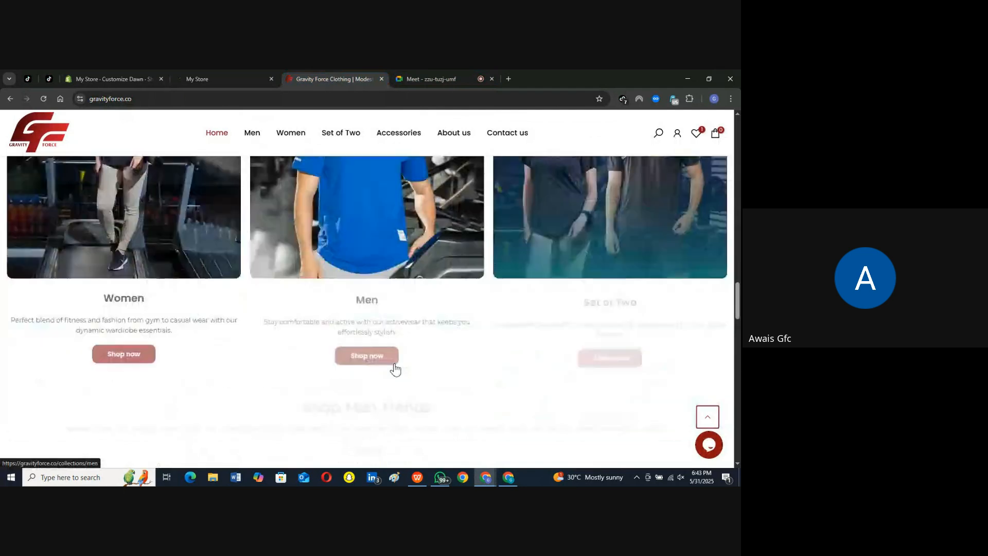
scroll(395, 369, up, 3)
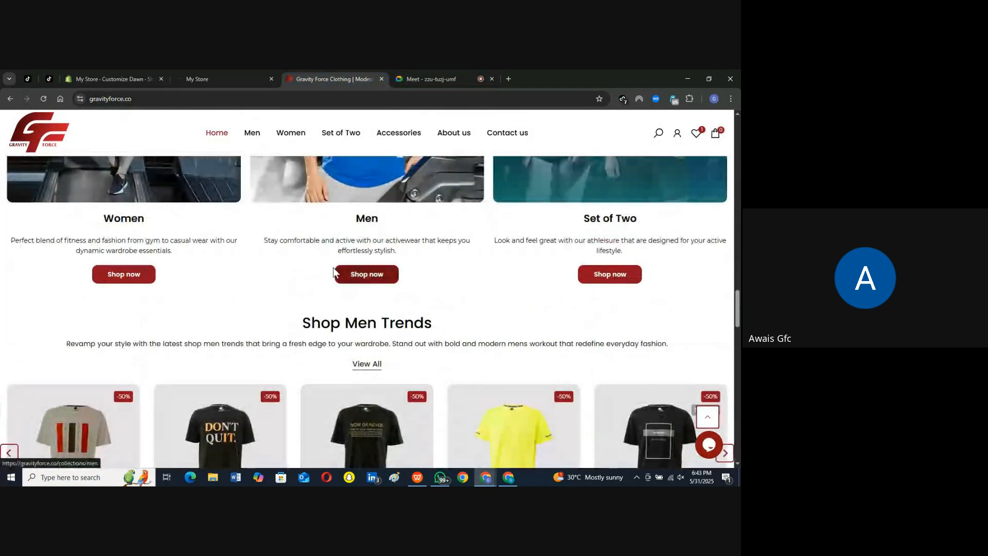
scroll(309, 335, down, 3)
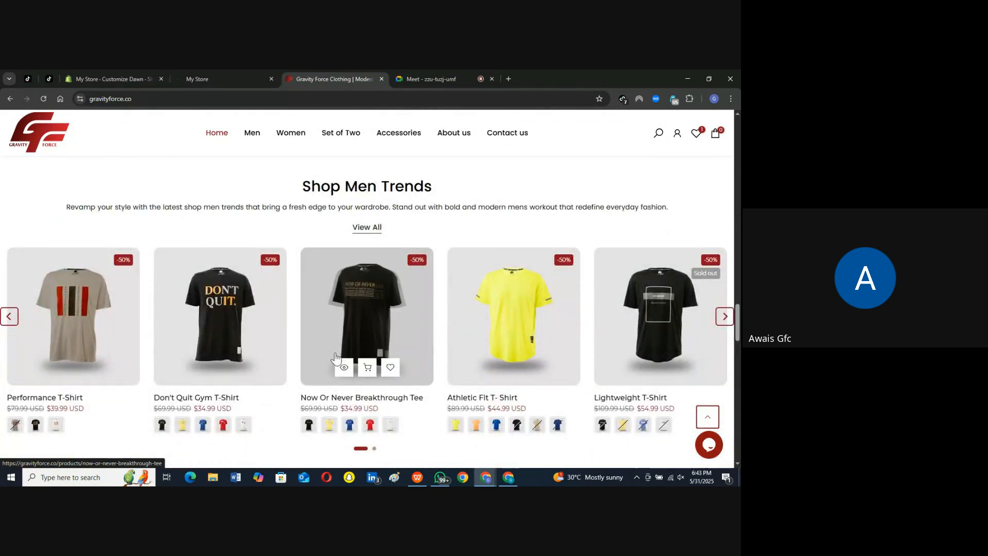
Step: Return to the storefront and examine the Shop Men Trends section, highlighting its heading
click(225, 76)
scroll(329, 335, down, 5)
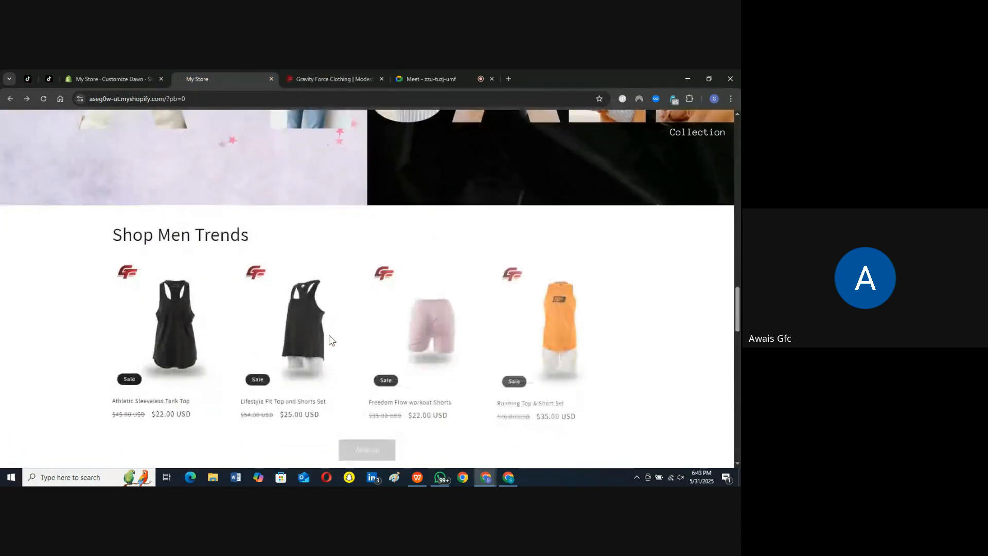
drag(115, 225, 256, 227)
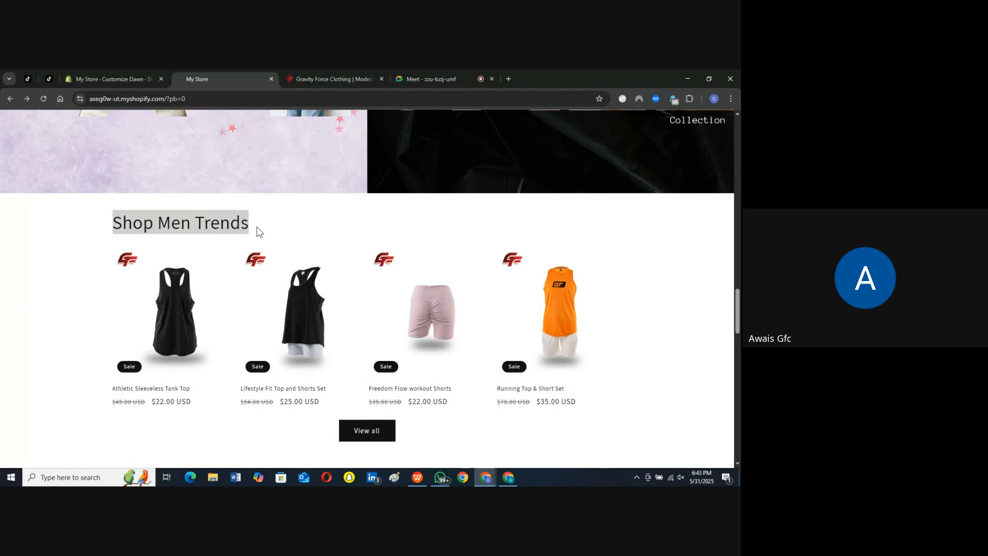
Step: Examine the featured Don't Quit product and the Multicolumn section, highlighting the Multicolumn heading and the Gravity column title
scroll(486, 222, down, 4)
scroll(331, 249, down, 3)
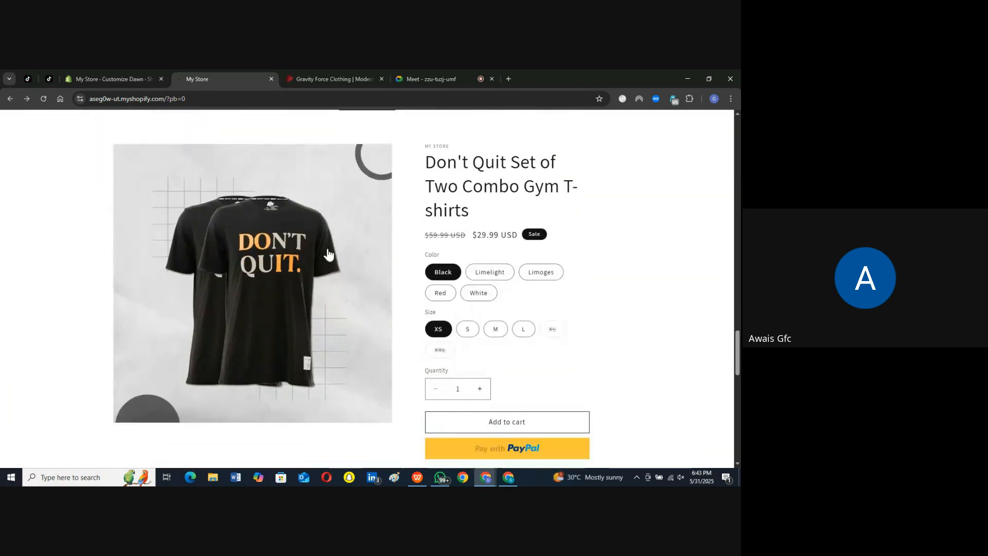
scroll(290, 295, down, 3)
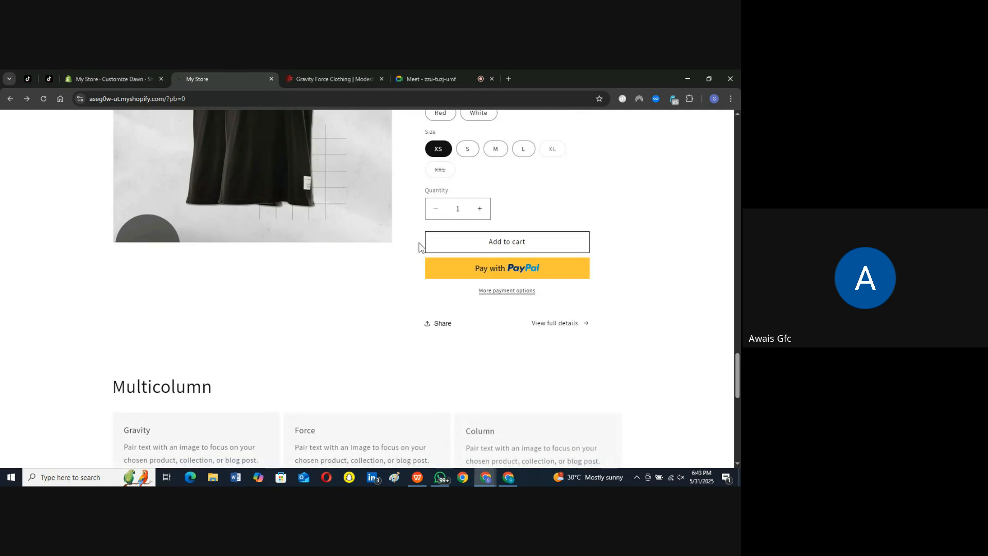
scroll(338, 296, down, 3)
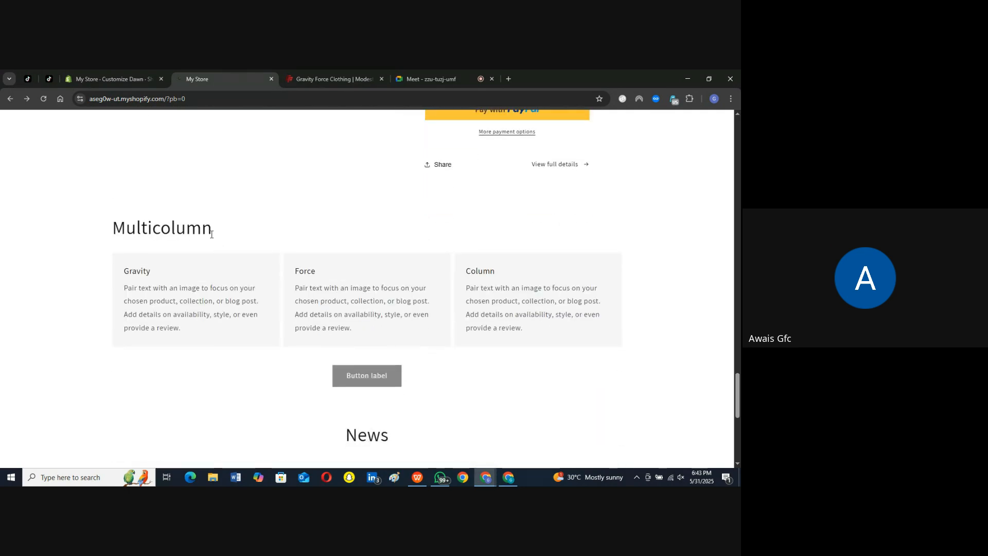
drag(211, 234, 110, 232)
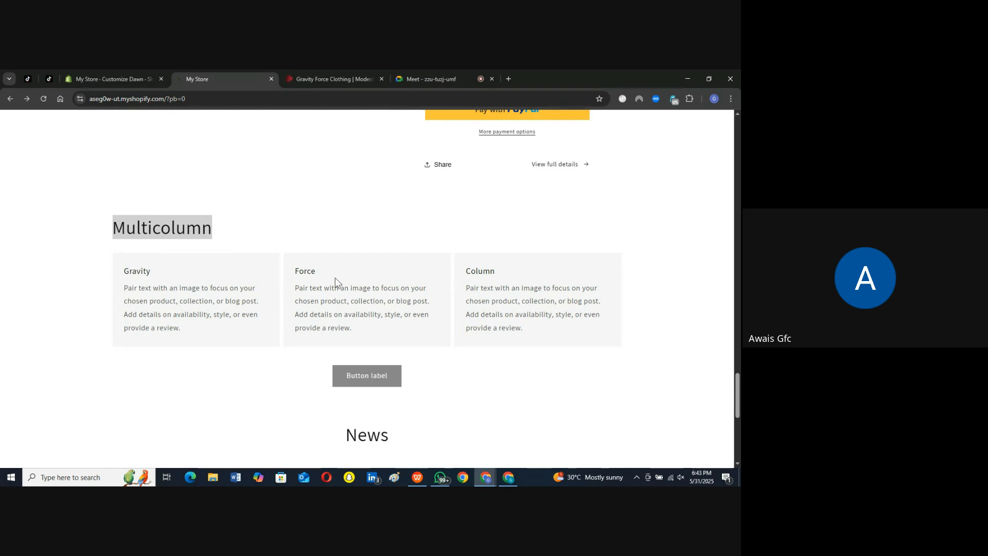
click(154, 274)
double_click(138, 271)
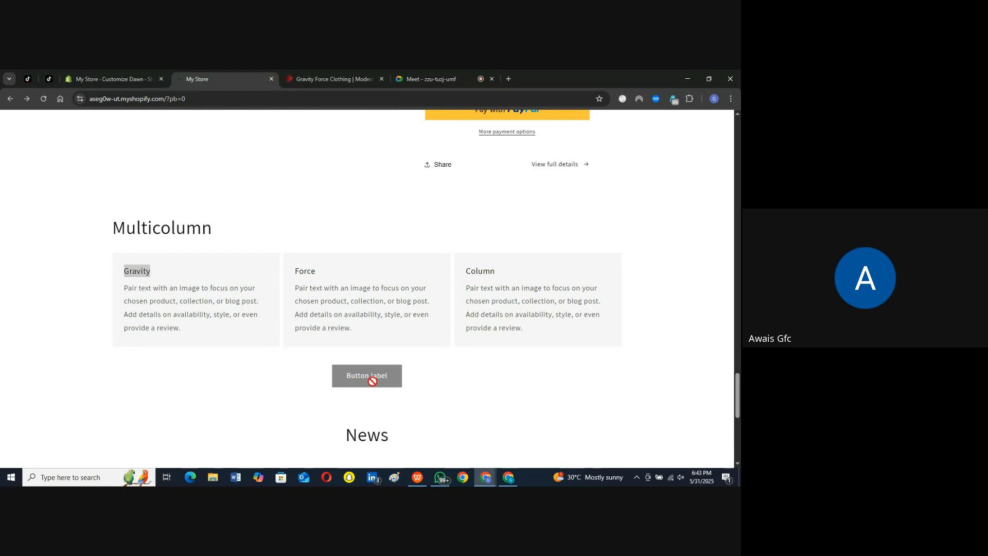
drag(396, 385, 457, 386)
Step: Review the News email signup section, highlighting its heading, and look over the store footer
scroll(456, 386, down, 3)
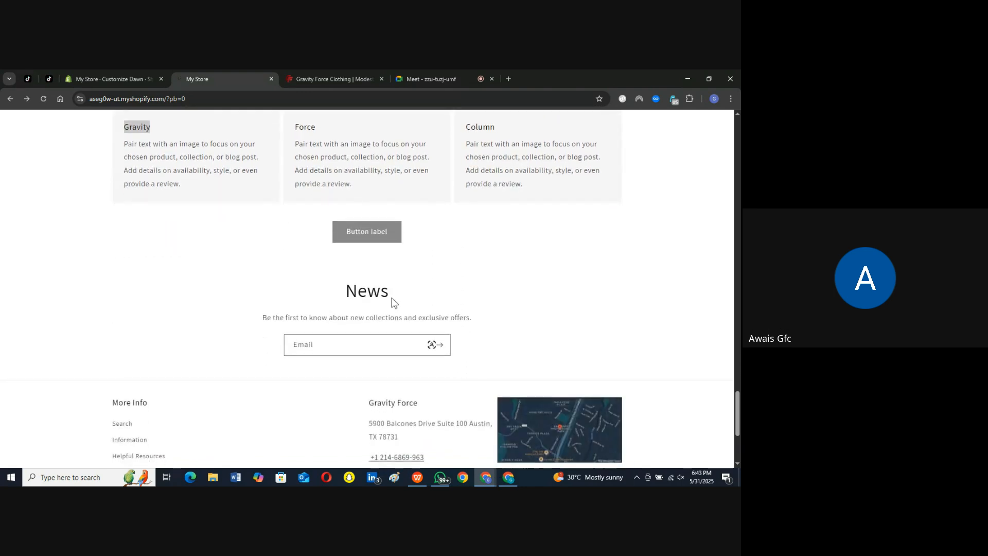
drag(384, 287, 333, 288)
click(449, 304)
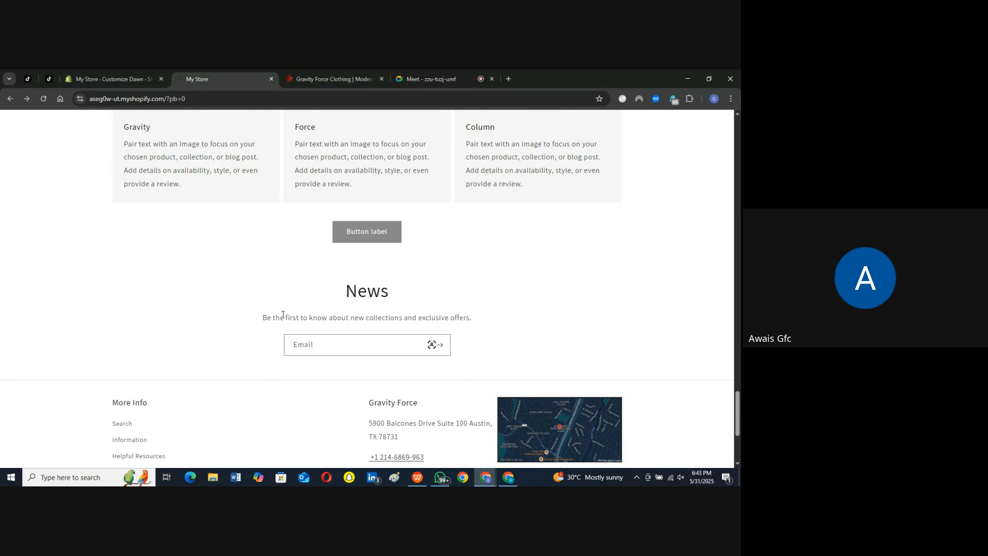
scroll(338, 335, down, 2)
scroll(338, 335, down, 2)
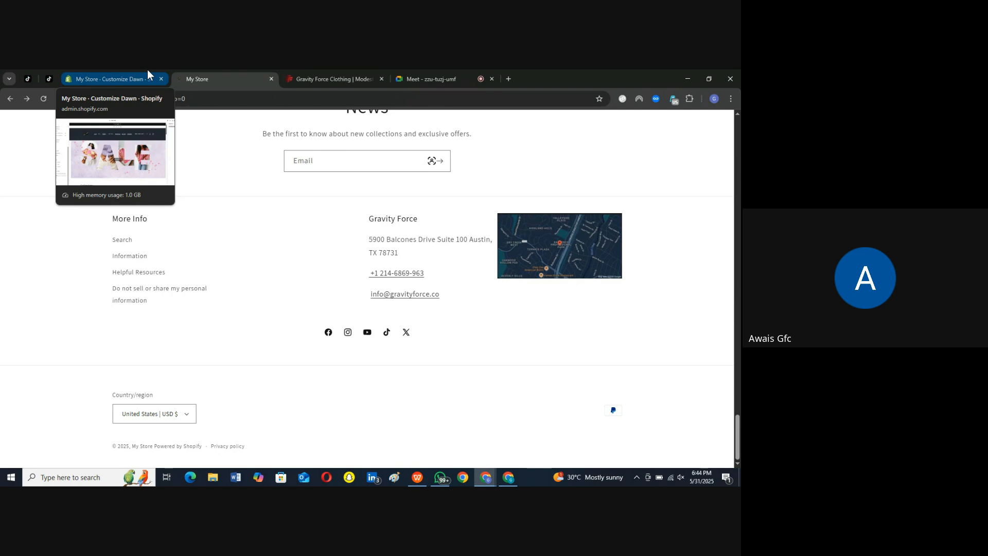
Step: Switch to the Dawn theme editor, look through the home page preview and check the country options in the header
click(122, 72)
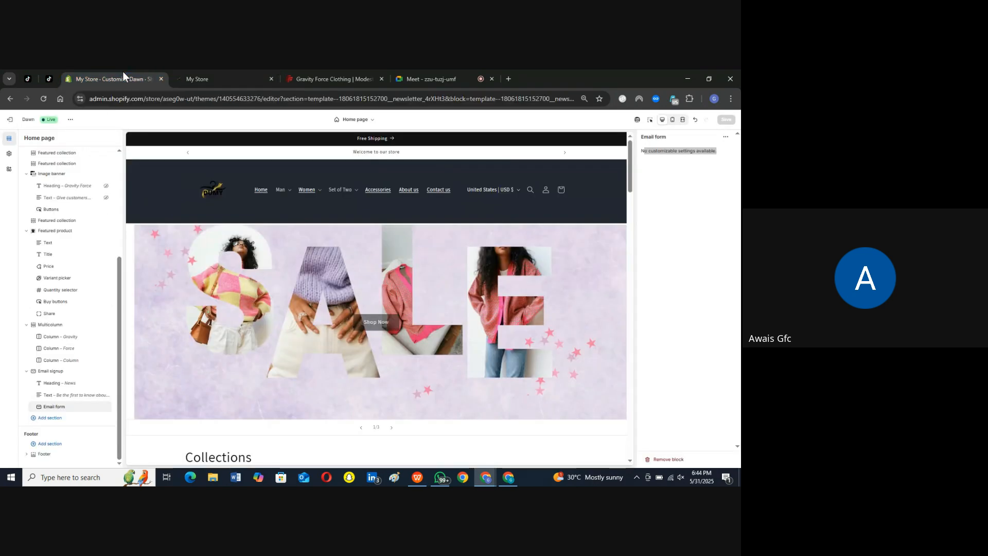
scroll(226, 294, down, 10)
scroll(225, 298, down, 5)
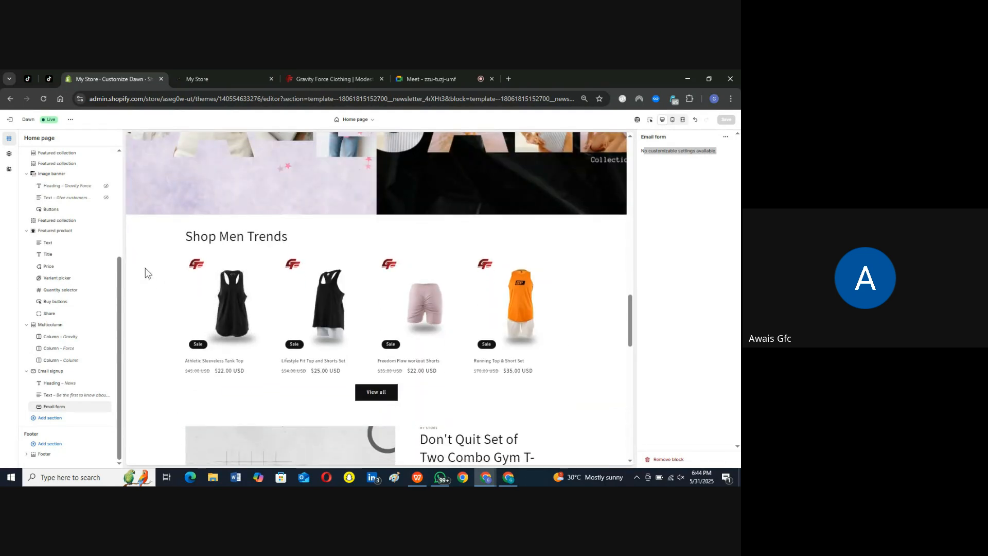
scroll(145, 271, down, 5)
scroll(152, 320, up, 5)
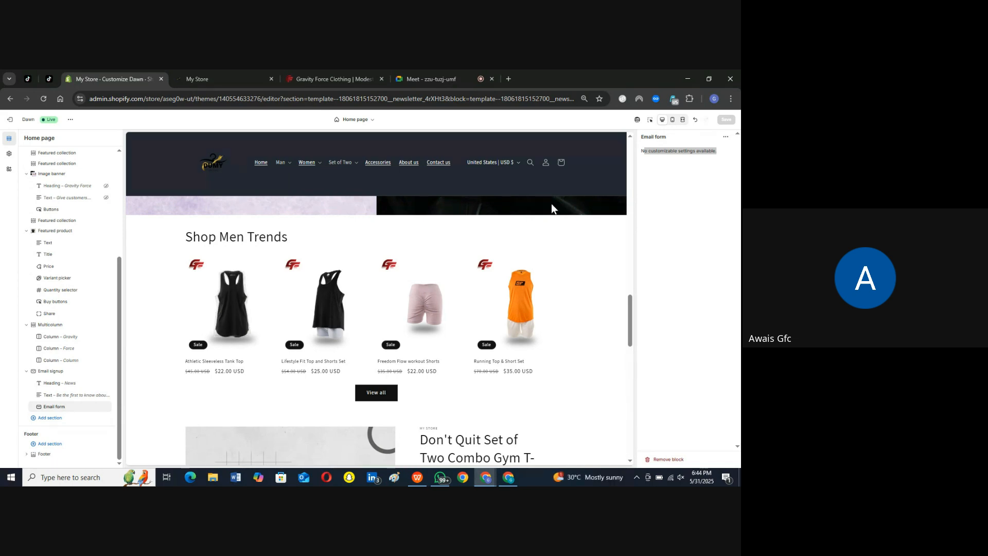
click(495, 163)
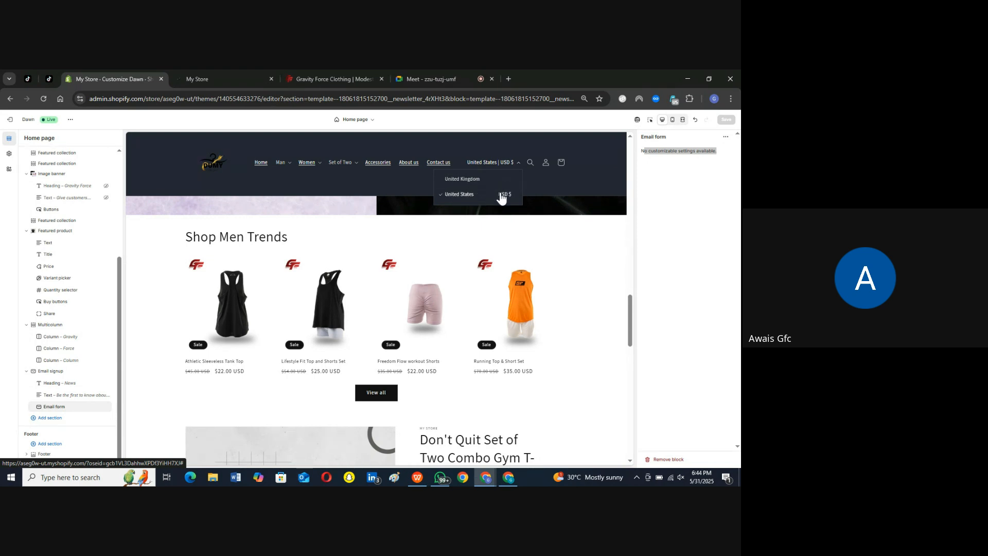
click(481, 219)
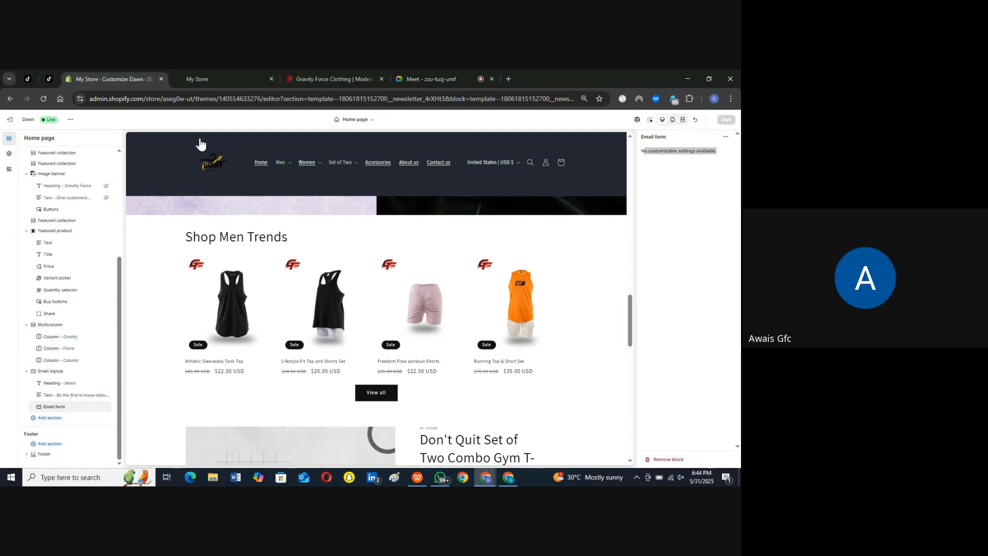
Step: Return to the storefront, open the home page through the store logo and unmute the computer's sound
click(226, 72)
scroll(163, 158, up, 20)
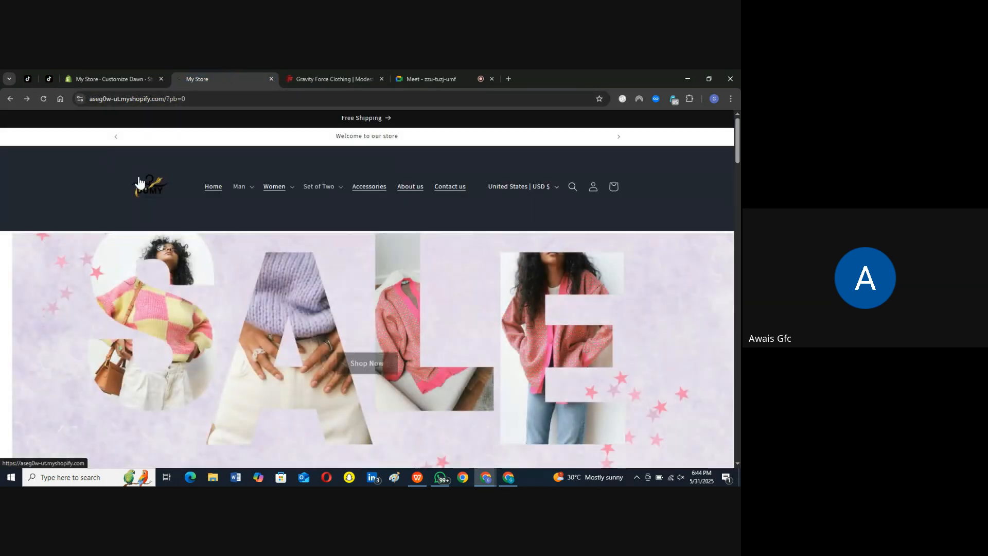
click(151, 186)
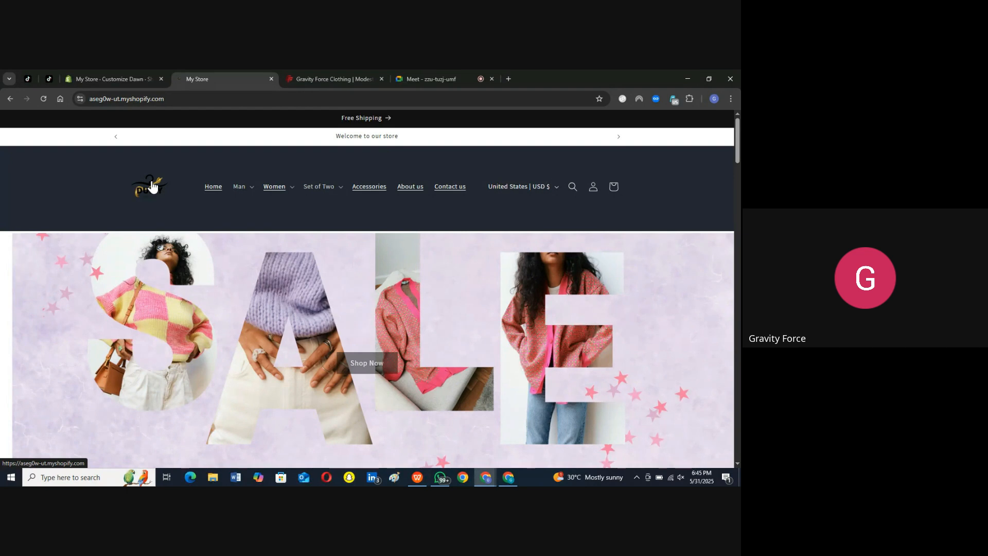
key(XF86AudioMute)
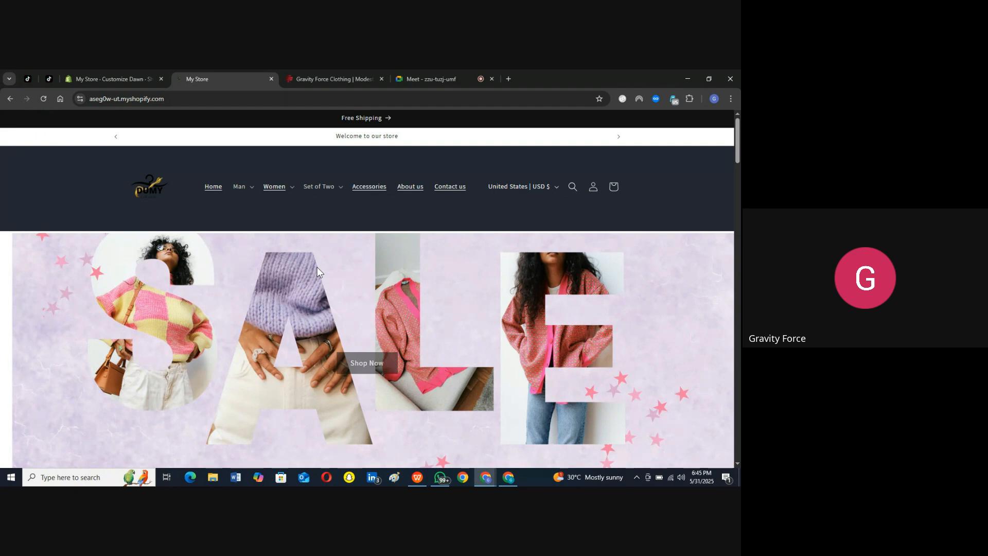
Step: Review every storefront home page section from the collections and product lists through the banner and Multicolumn down to the footer
scroll(348, 311, down, 10)
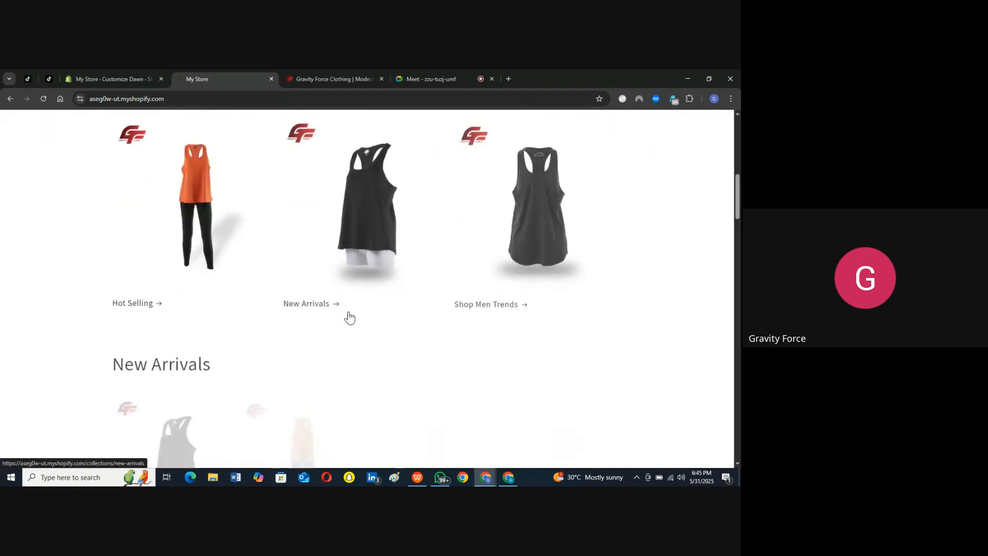
scroll(339, 344, down, 5)
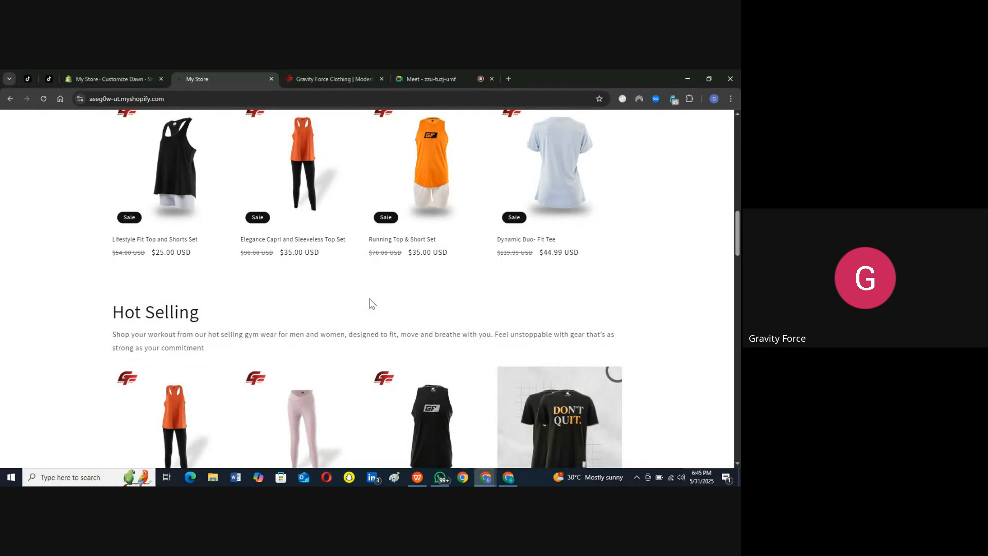
scroll(369, 304, down, 5)
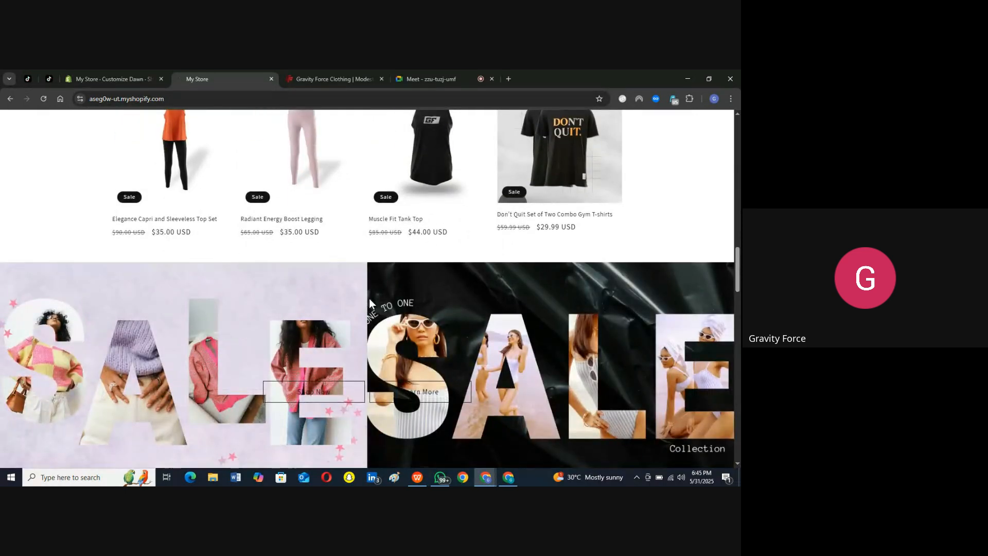
scroll(438, 298, down, 5)
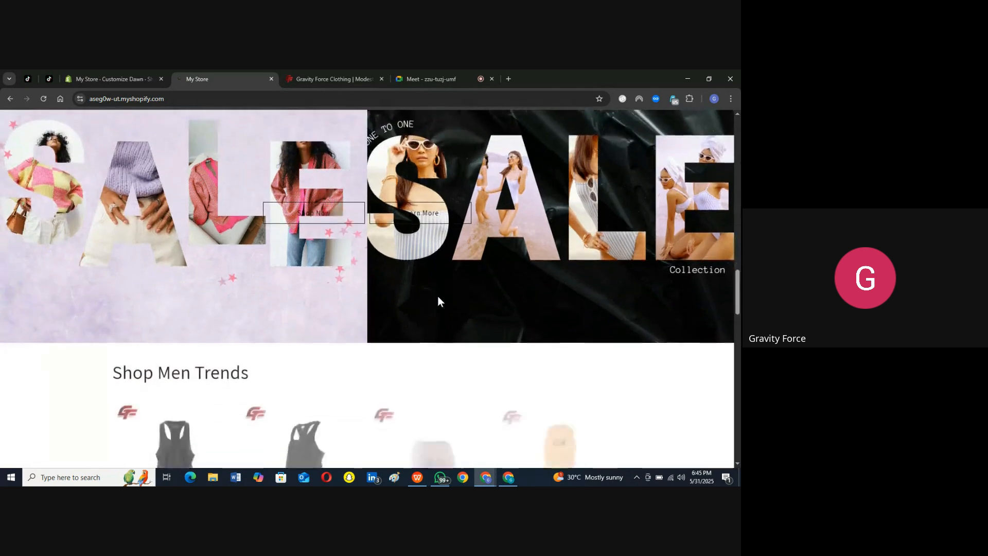
scroll(361, 262, down, 5)
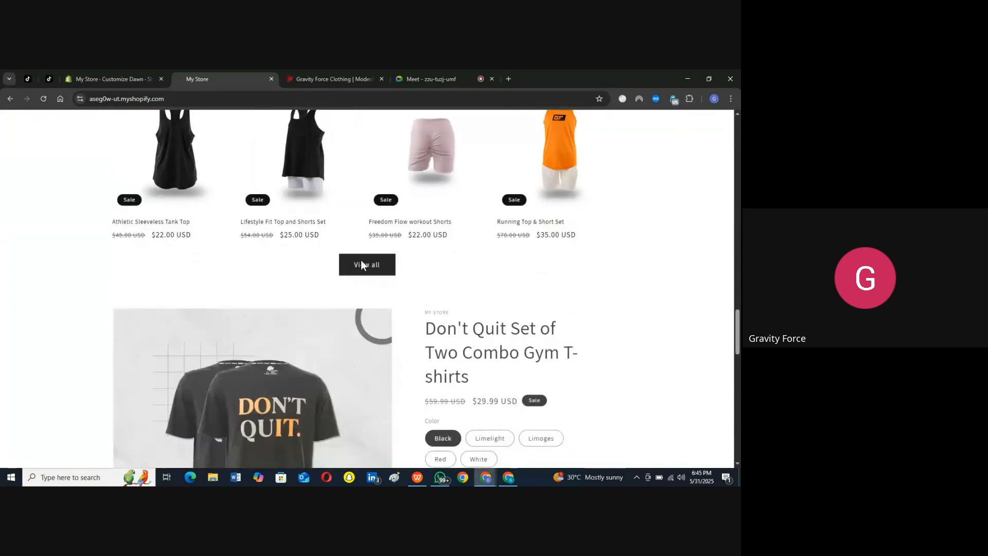
scroll(361, 266, down, 5)
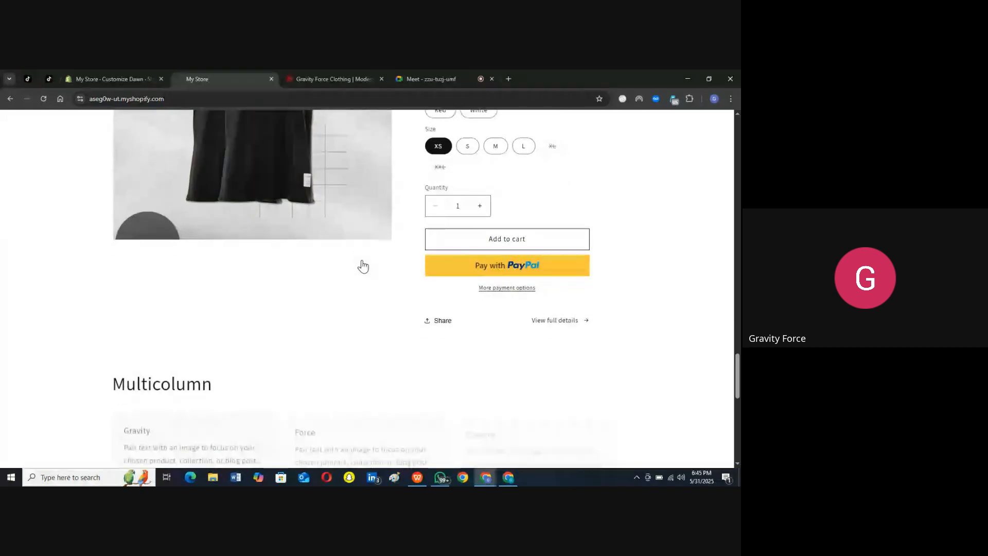
scroll(320, 275, down, 4)
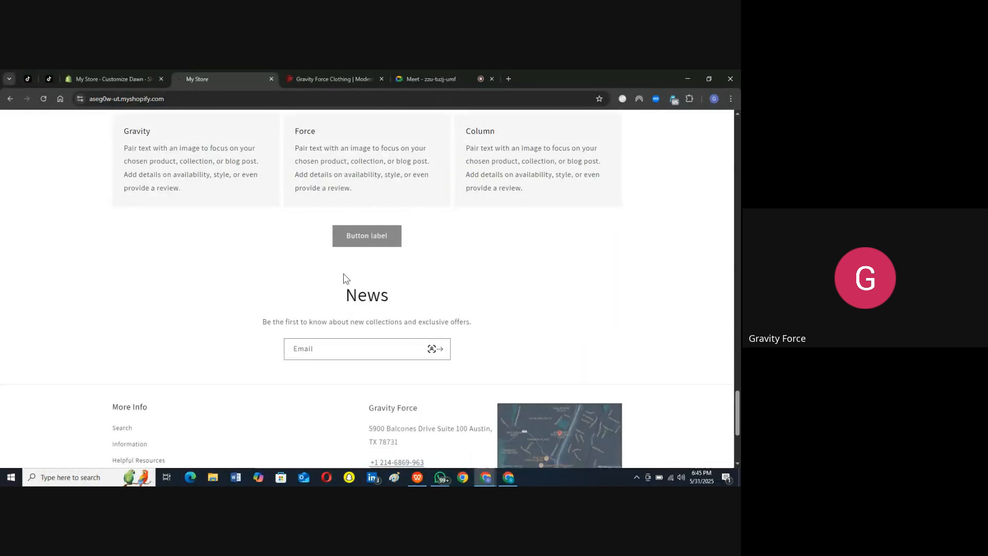
scroll(343, 274, down, 3)
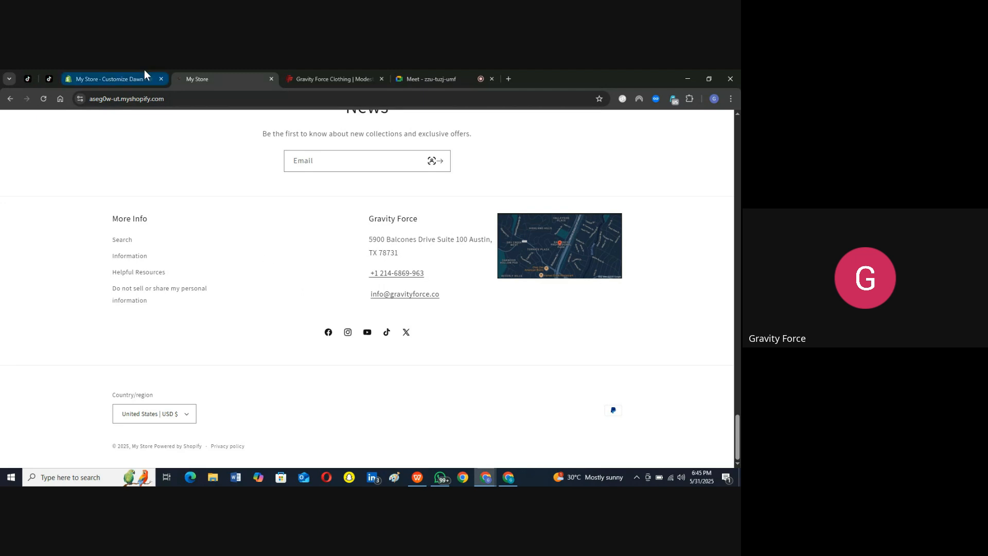
mouse_move(144, 69)
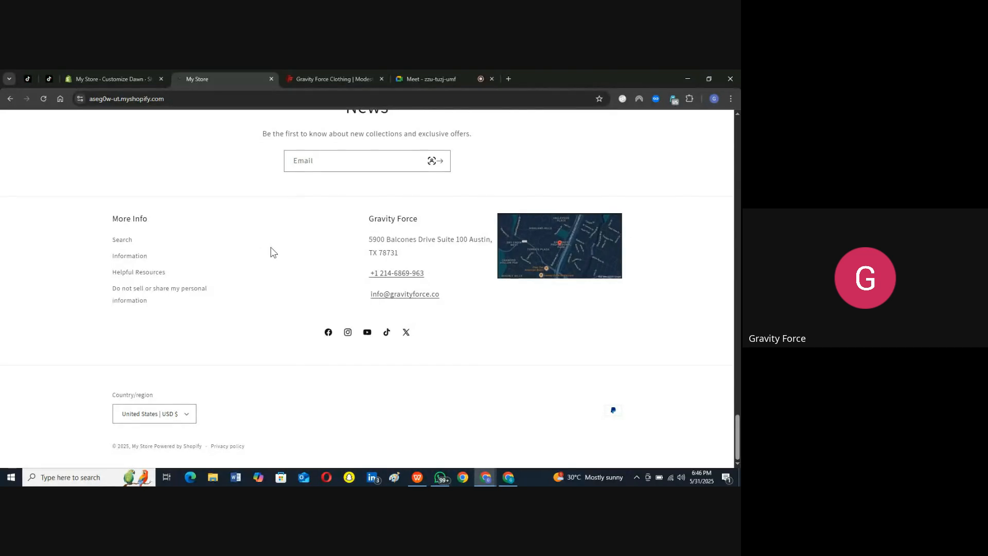
Step: Expand the Set of Two menu in the storefront header to view its entries and mute the computer's sound
scroll(273, 252, up, 10)
scroll(273, 252, up, 10)
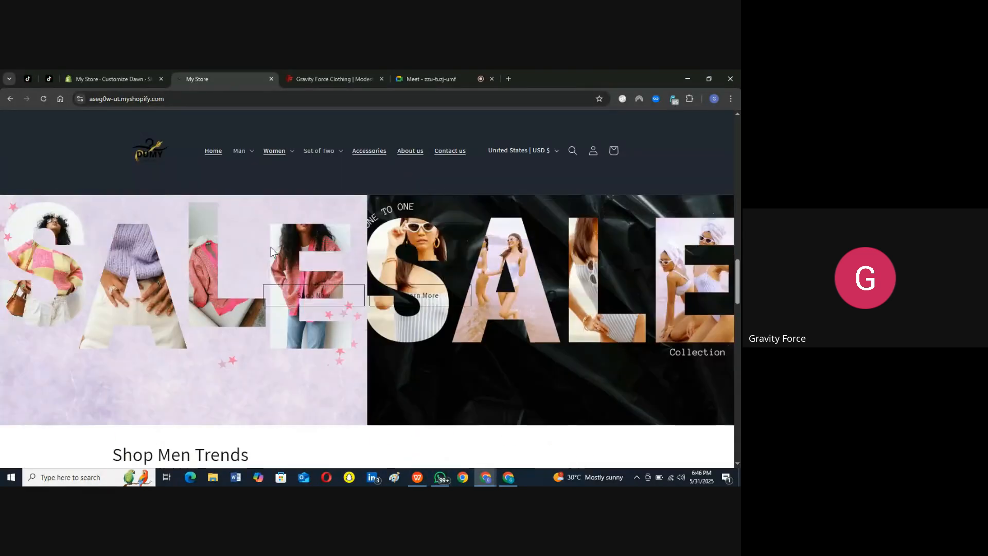
scroll(272, 252, up, 10)
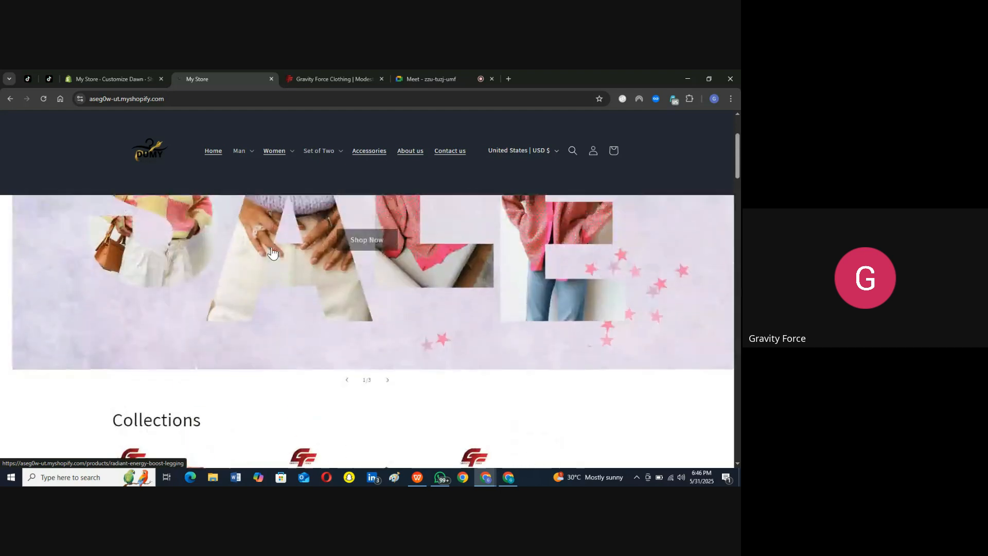
scroll(271, 251, up, 1)
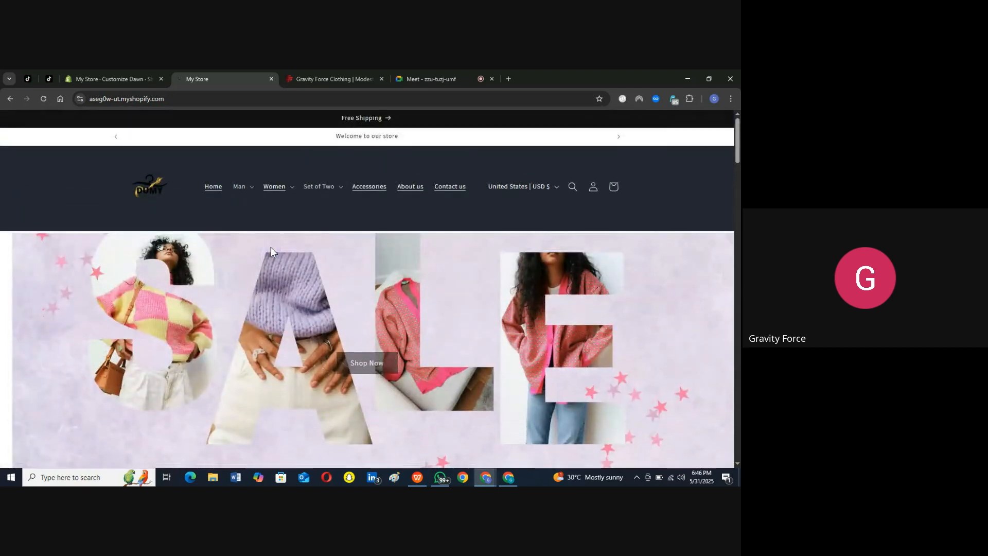
click(338, 189)
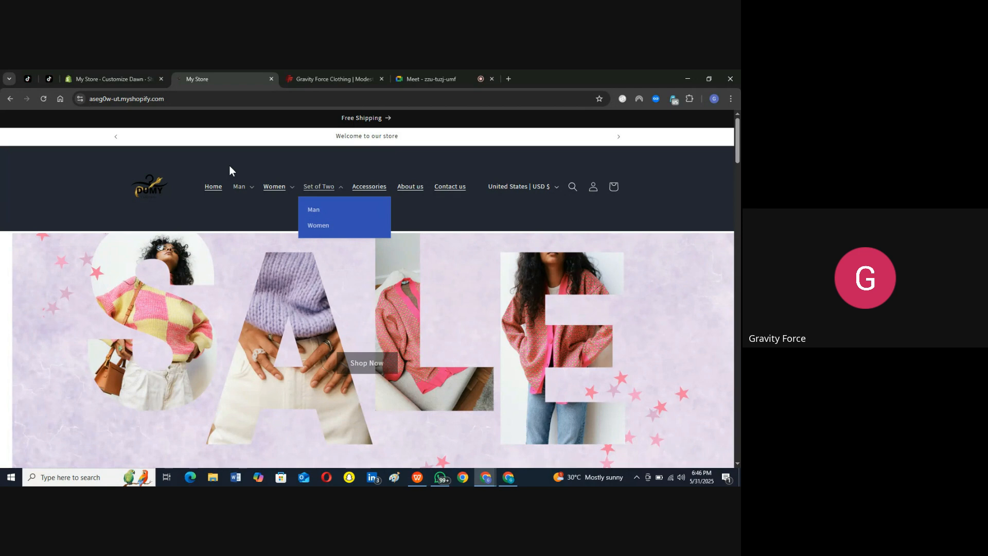
key(XF86AudioMute)
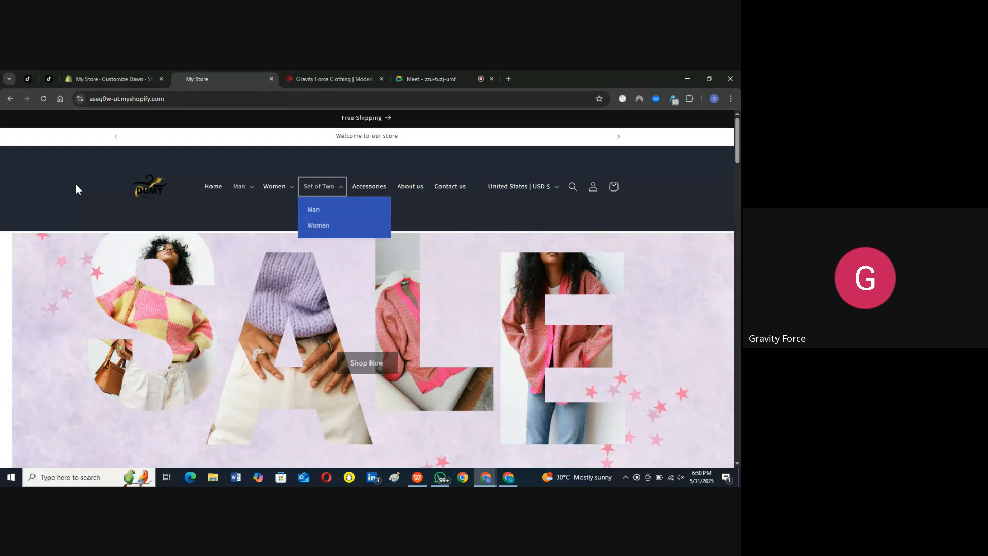
Step: Look through the home page again down to the News section and go back up to Shop Men Trends
scroll(76, 189, down, 10)
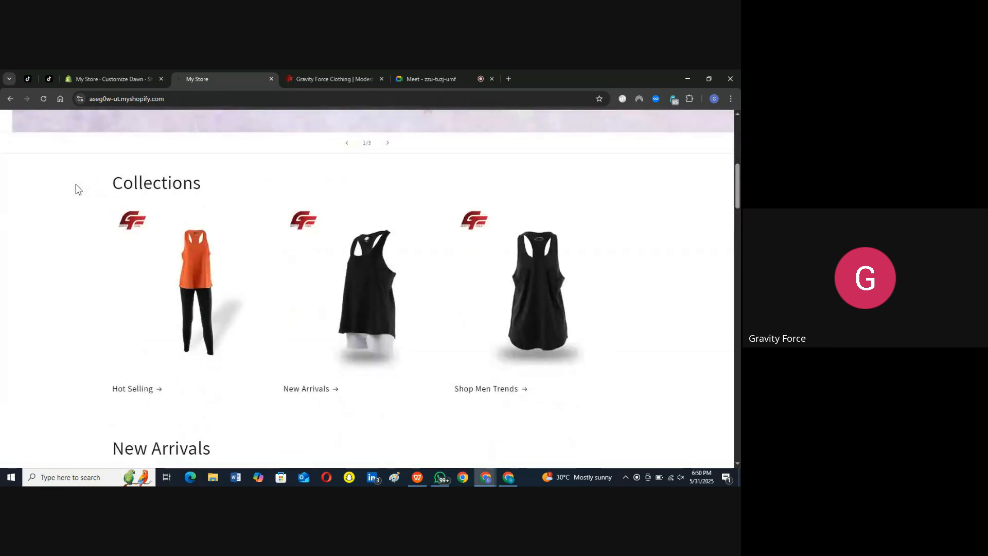
scroll(76, 190, down, 9)
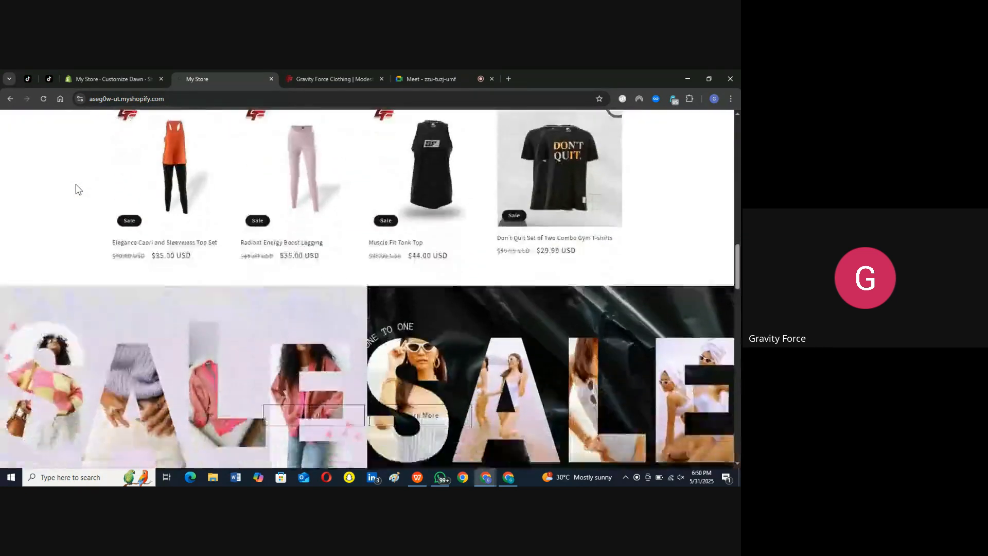
scroll(76, 189, down, 10)
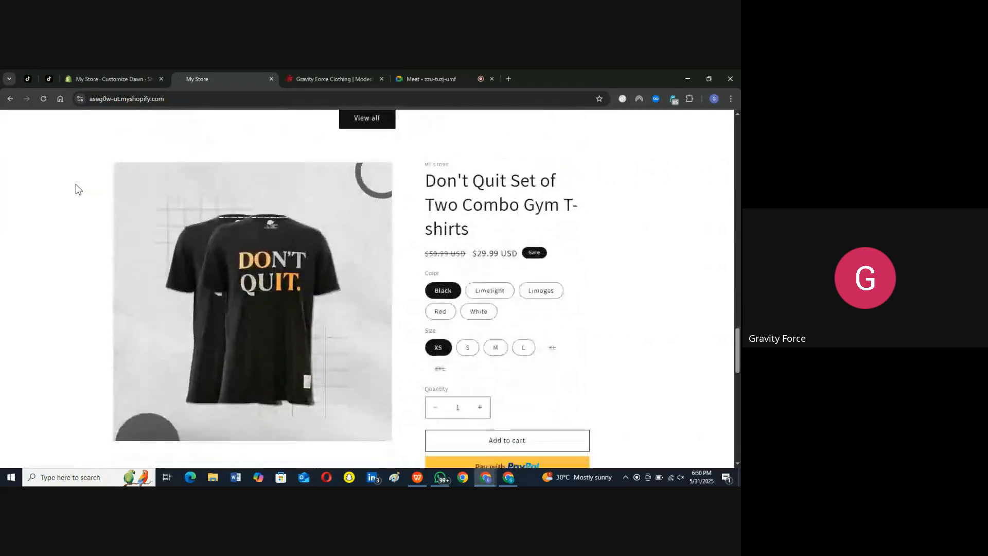
scroll(76, 190, down, 8)
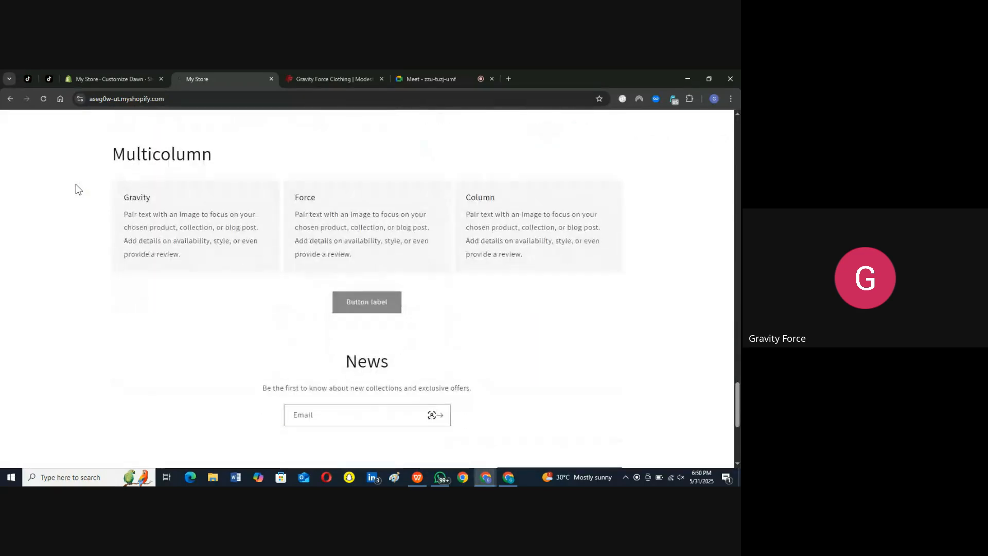
right_click(77, 189)
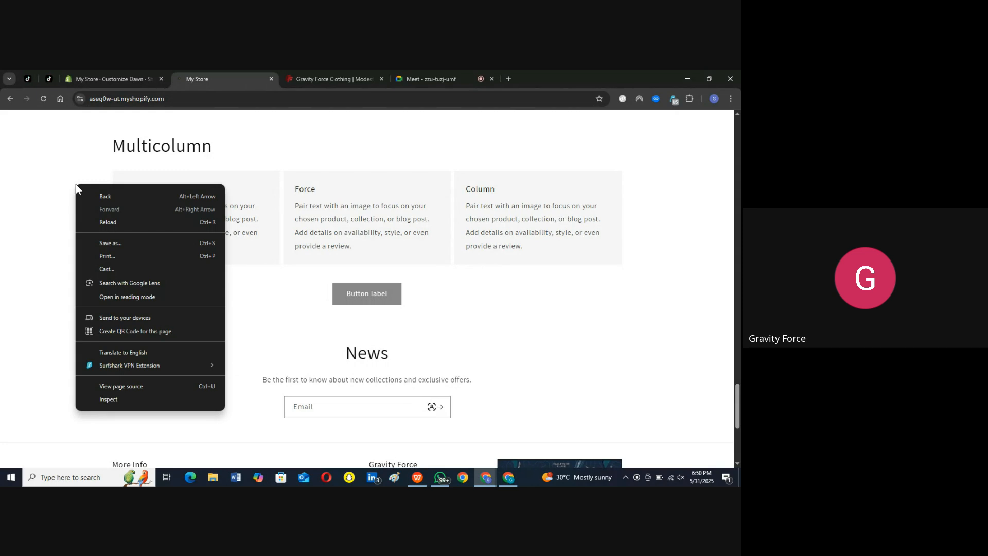
click(242, 283)
scroll(243, 283, up, 8)
scroll(244, 283, up, 5)
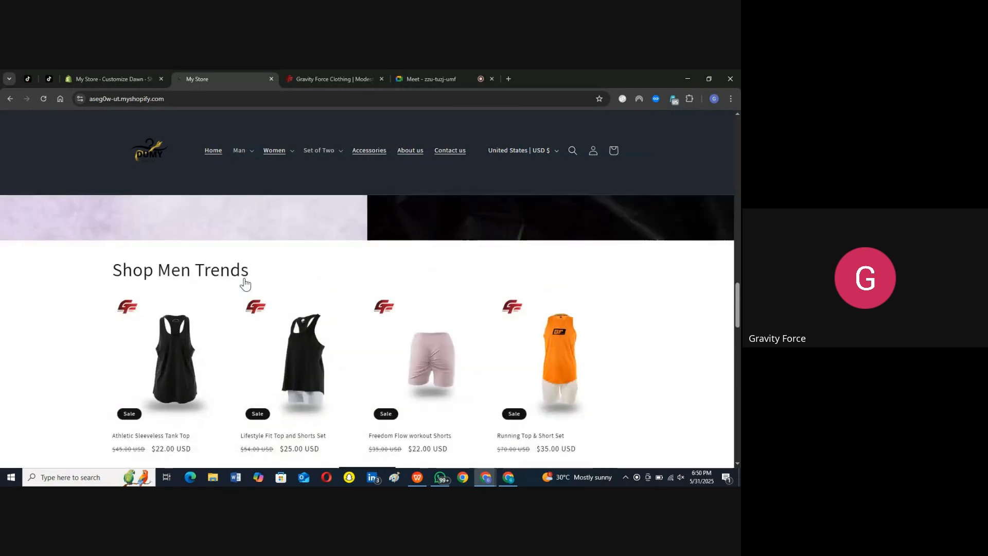